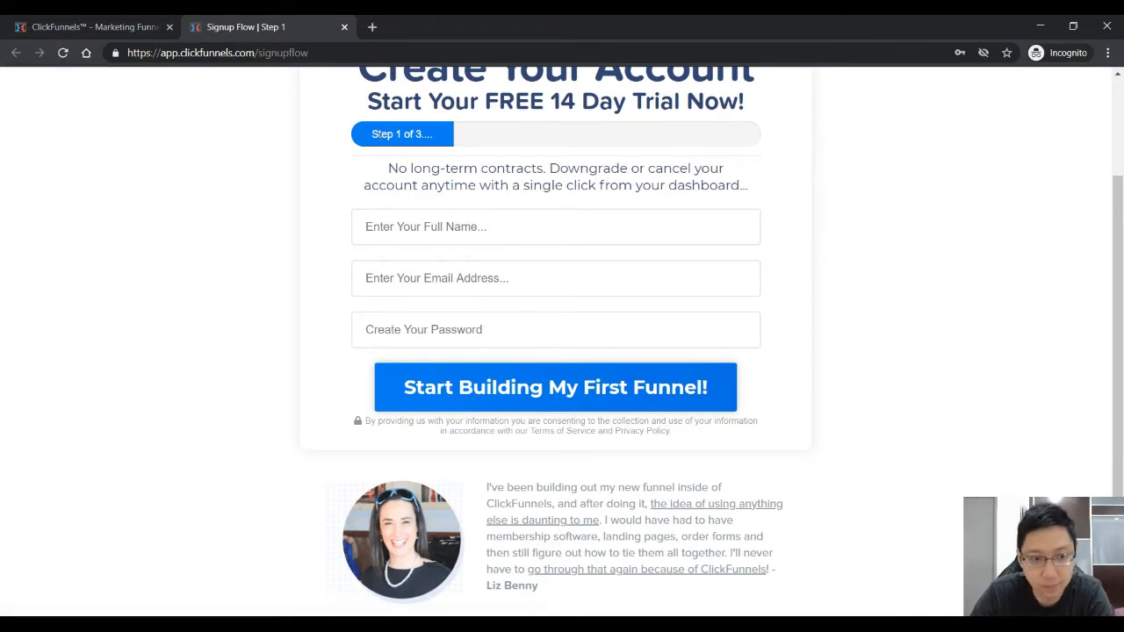
Close the signup page and open the existing account's dashboard to look over its main sections
{"action": "left_click", "coordinate": [344, 28]}
{"action": "left_click", "coordinate": [896, 89]}
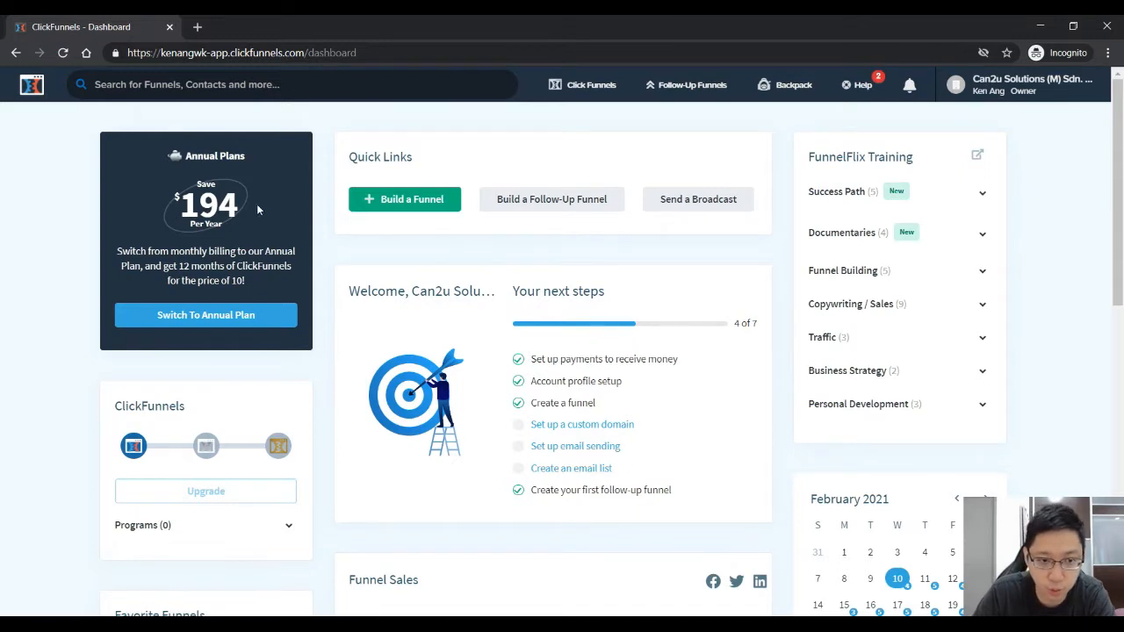
{"action": "scroll", "coordinate": [311, 354], "scroll_direction": "down", "scroll_amount": 1}
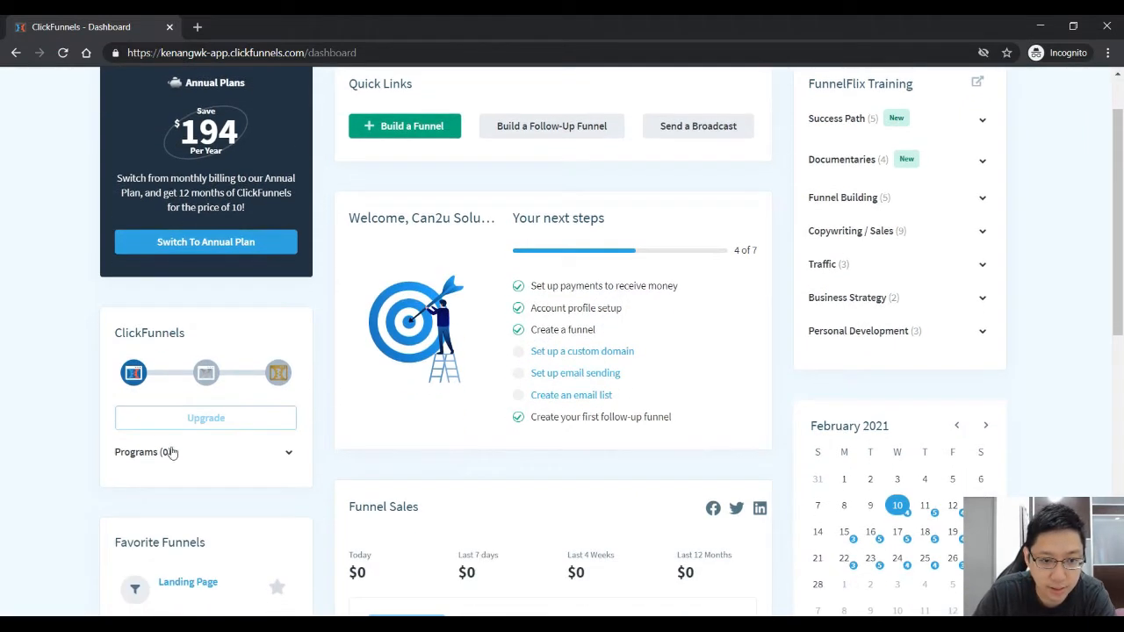
{"action": "scroll", "coordinate": [210, 247], "scroll_direction": "up", "scroll_amount": 1}
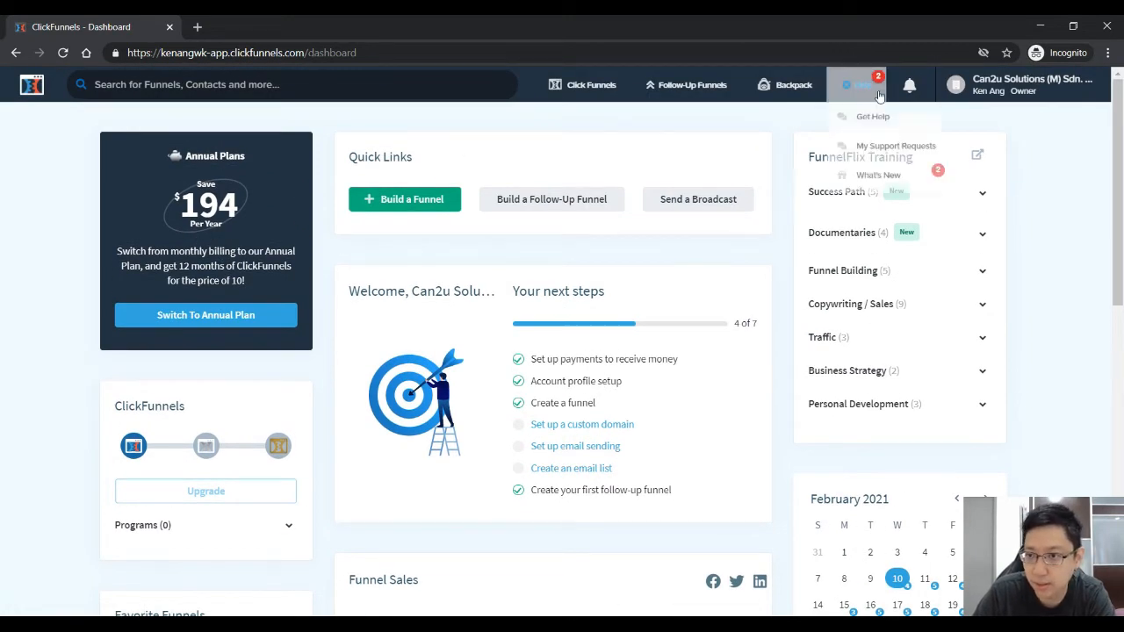
{"action": "mouse_move", "coordinate": [560, 80]}
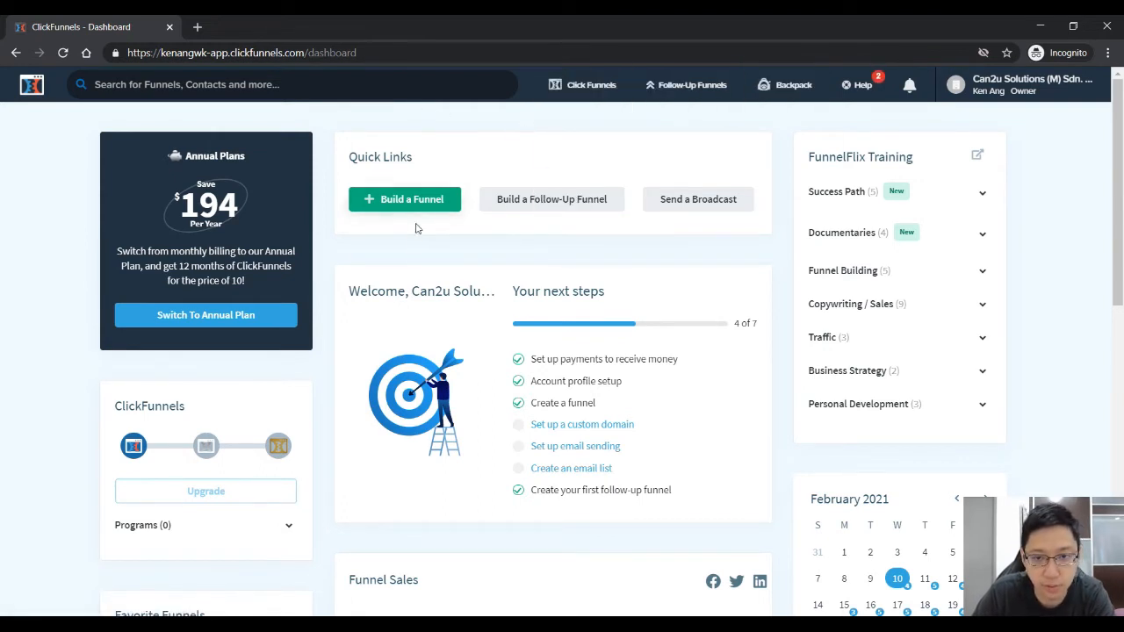
View the FunnelFlix training site in a separate tab, close it, and examine the rest of the dashboard
{"action": "middle_click", "coordinate": [977, 156]}
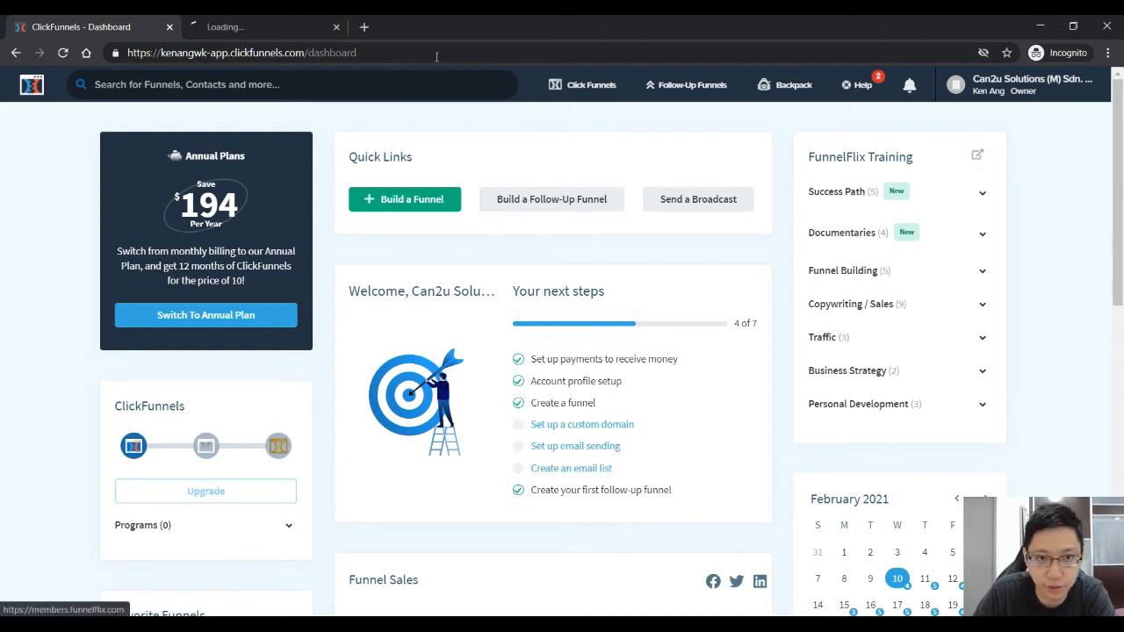
{"action": "left_click", "coordinate": [306, 21]}
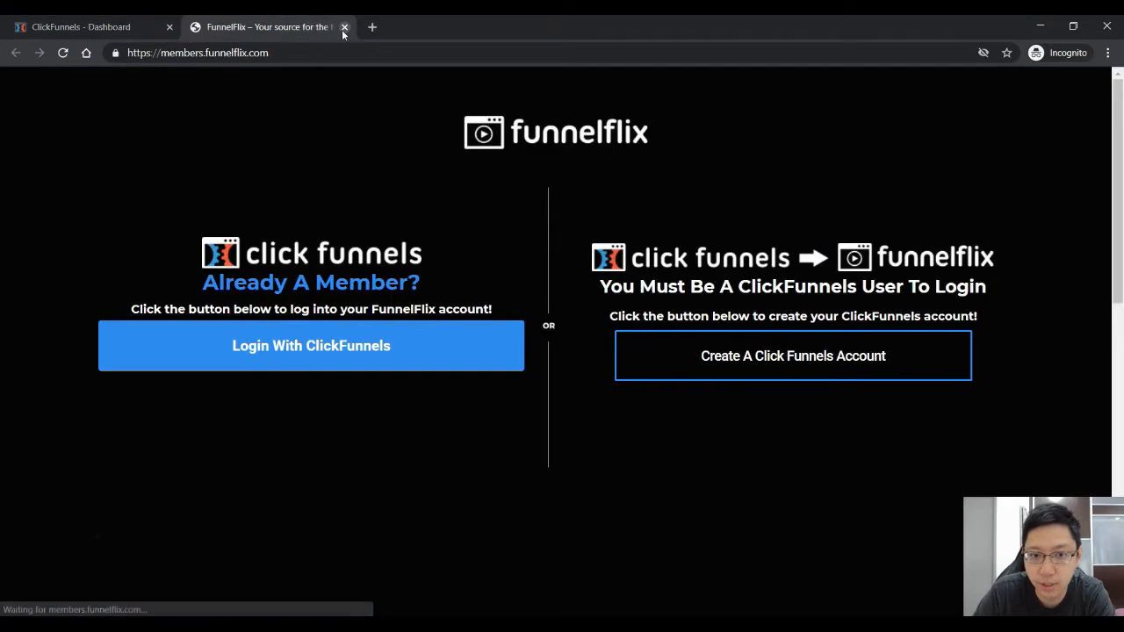
{"action": "left_click", "coordinate": [343, 28]}
{"action": "scroll", "coordinate": [773, 310], "scroll_direction": "down", "scroll_amount": 2}
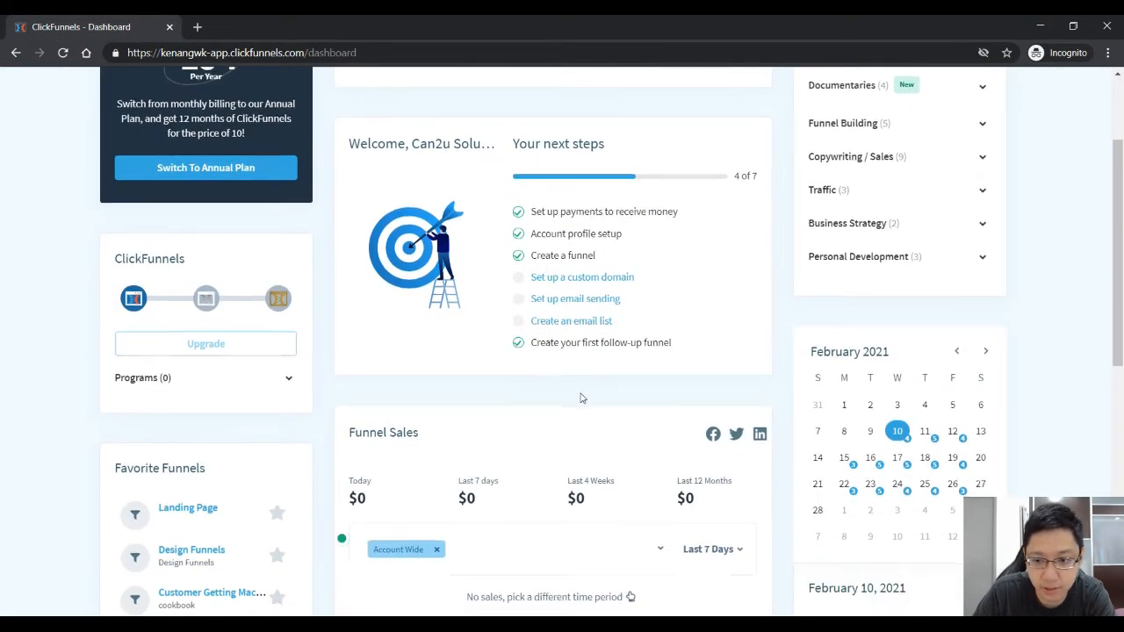
{"action": "scroll", "coordinate": [580, 396], "scroll_direction": "down", "scroll_amount": 8}
{"action": "scroll", "coordinate": [579, 394], "scroll_direction": "up", "scroll_amount": 6}
{"action": "scroll", "coordinate": [582, 390], "scroll_direction": "up", "scroll_amount": 4}
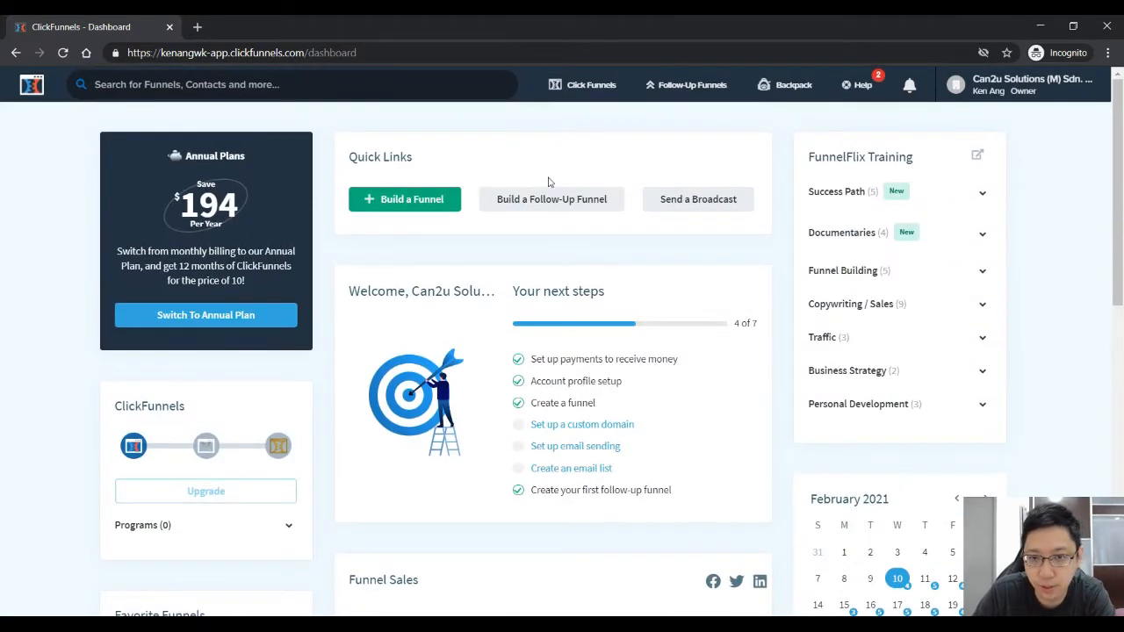
Open the Funnels overview and look through the existing funnels
{"action": "mouse_move", "coordinate": [593, 89]}
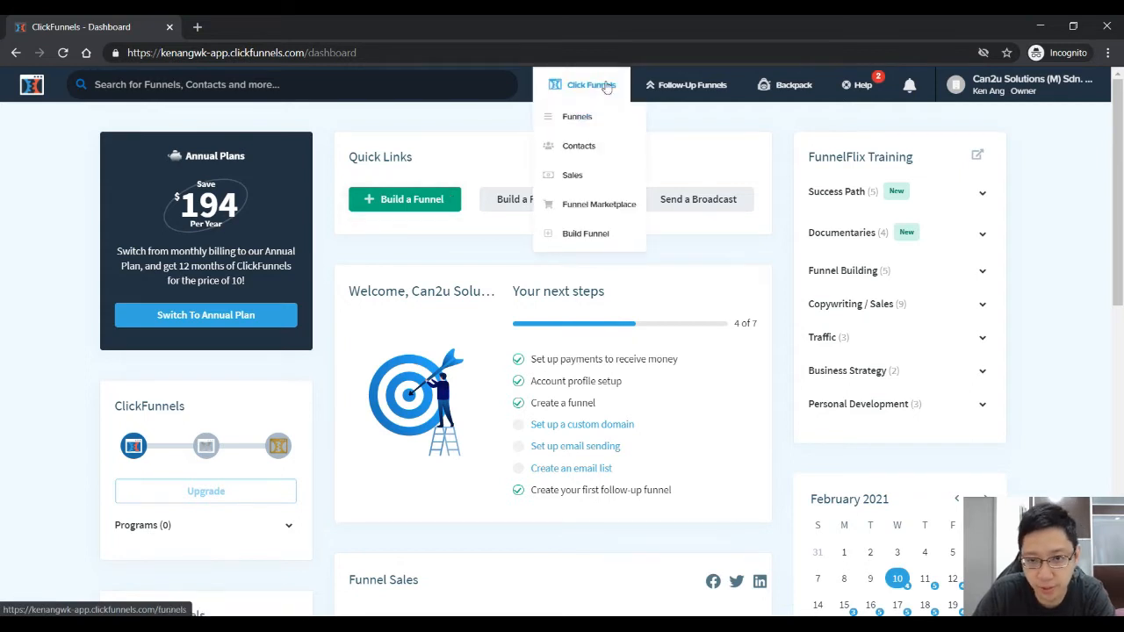
{"action": "left_click", "coordinate": [598, 122]}
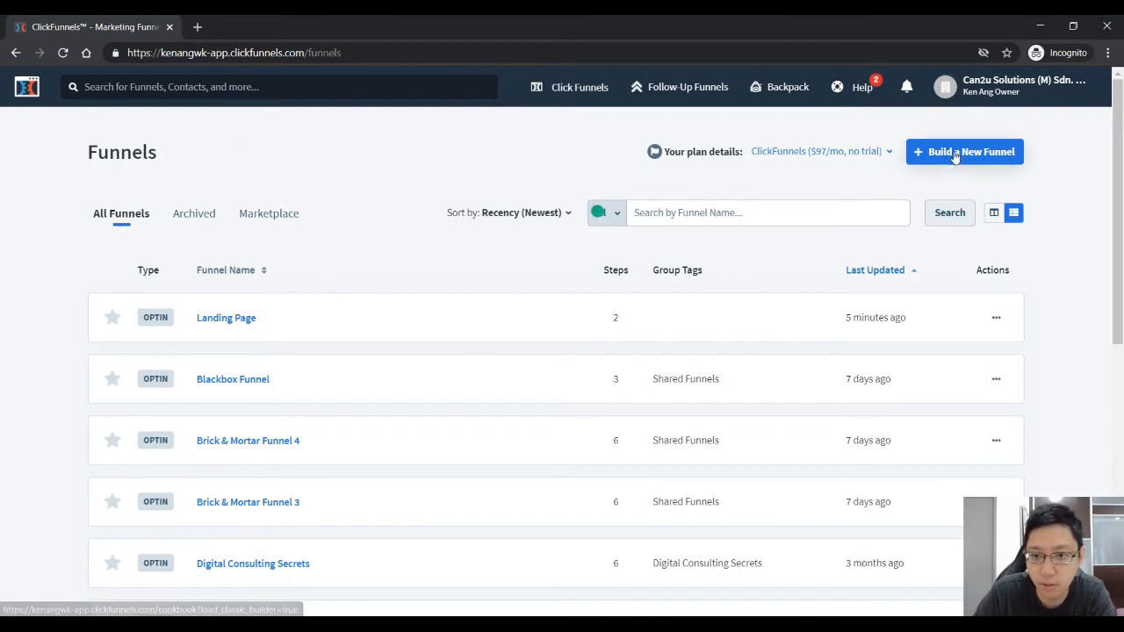
{"action": "scroll", "coordinate": [372, 243], "scroll_direction": "down", "scroll_amount": 3}
{"action": "scroll", "coordinate": [698, 265], "scroll_direction": "up", "scroll_amount": 3}
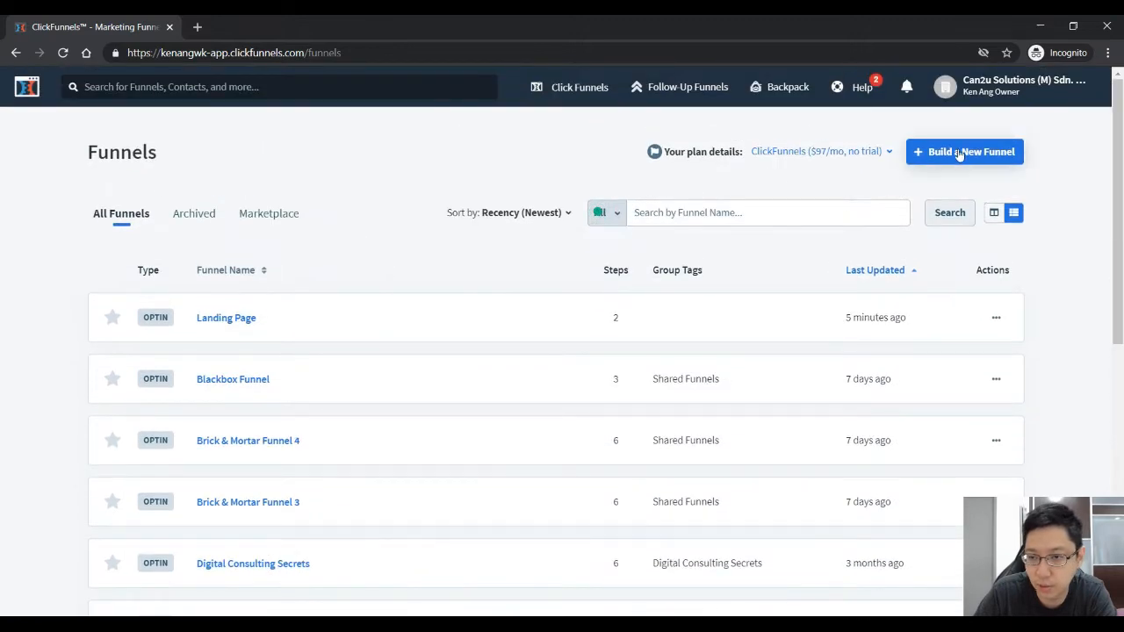
Build a new funnel with the Collect Emails goal and name it Free Checklist
{"action": "left_click", "coordinate": [959, 157]}
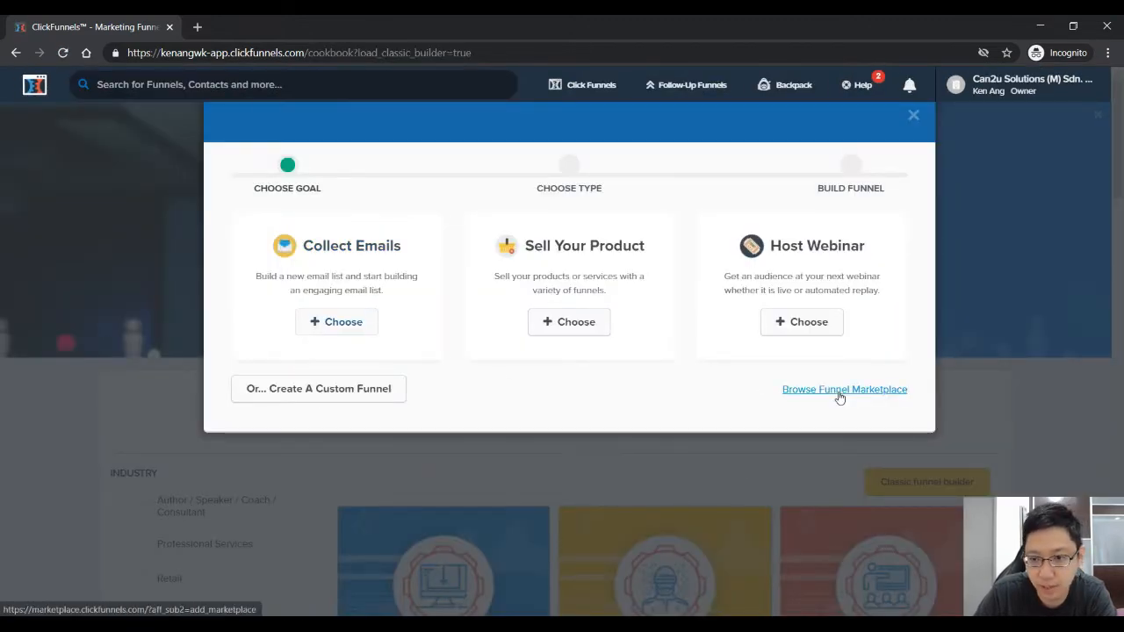
{"action": "mouse_move", "coordinate": [584, 88]}
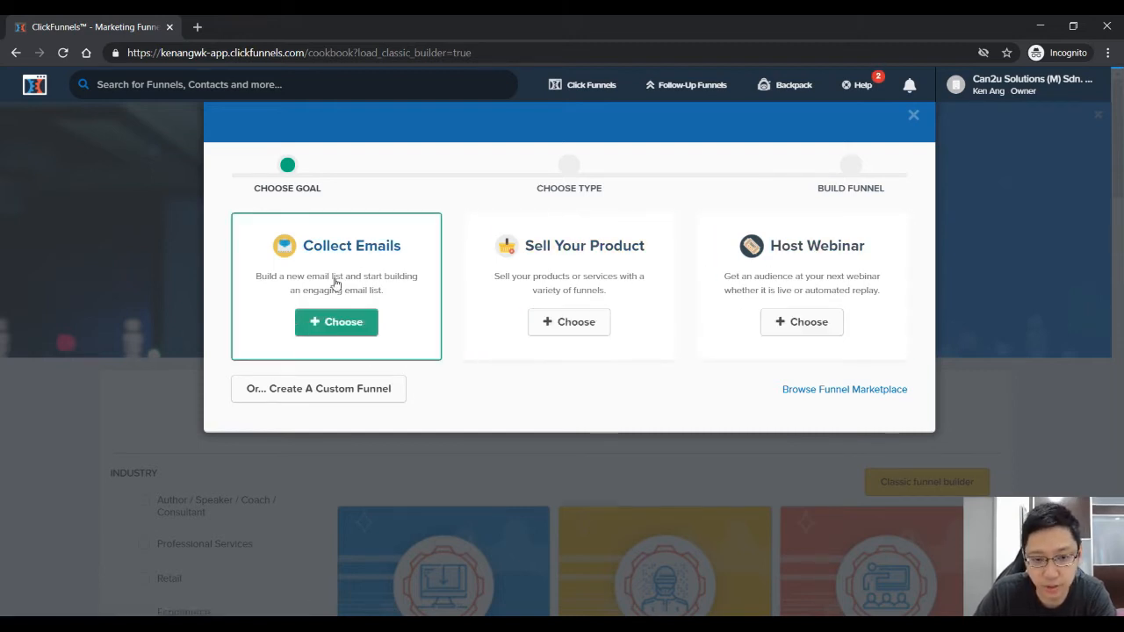
{"action": "left_click", "coordinate": [336, 322]}
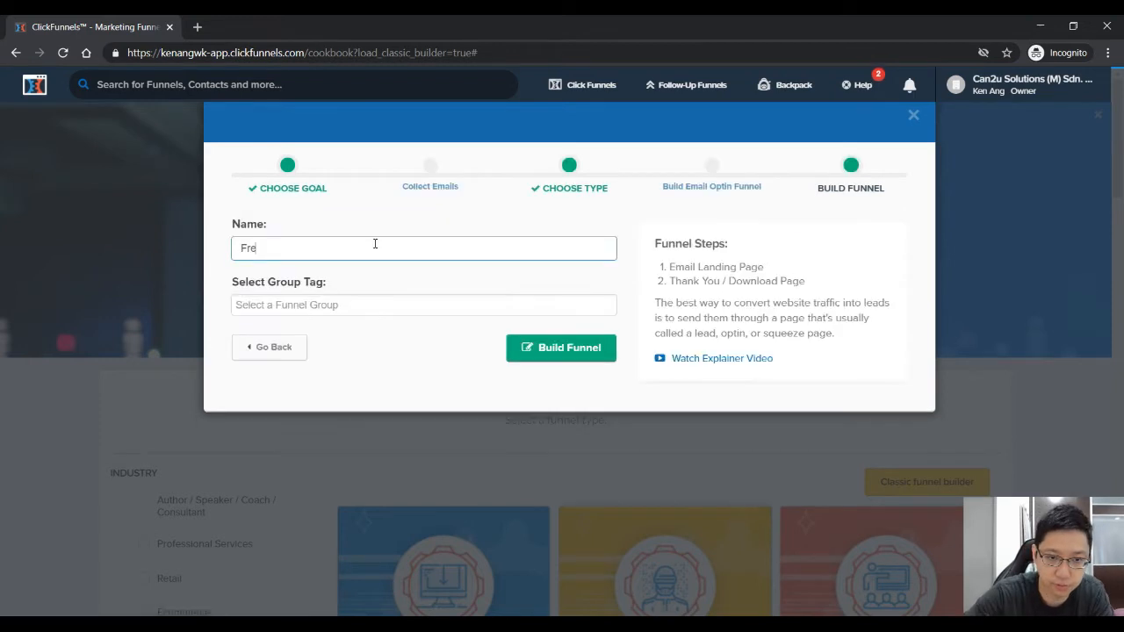
{"action": "type", "text": "e Checklist"}
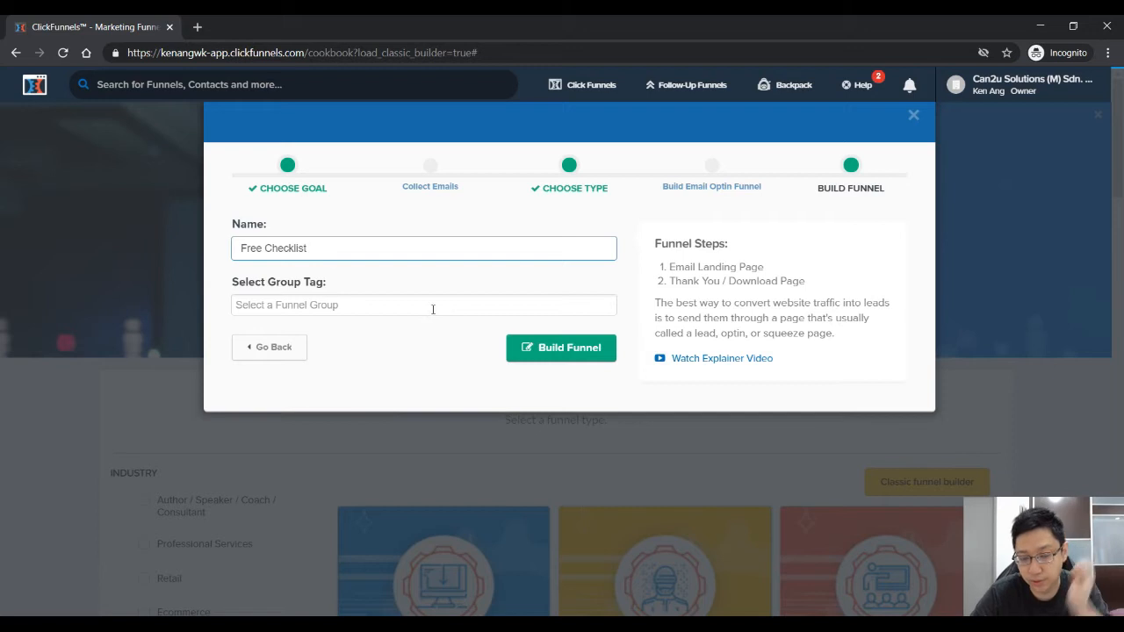
{"action": "left_click", "coordinate": [579, 353]}
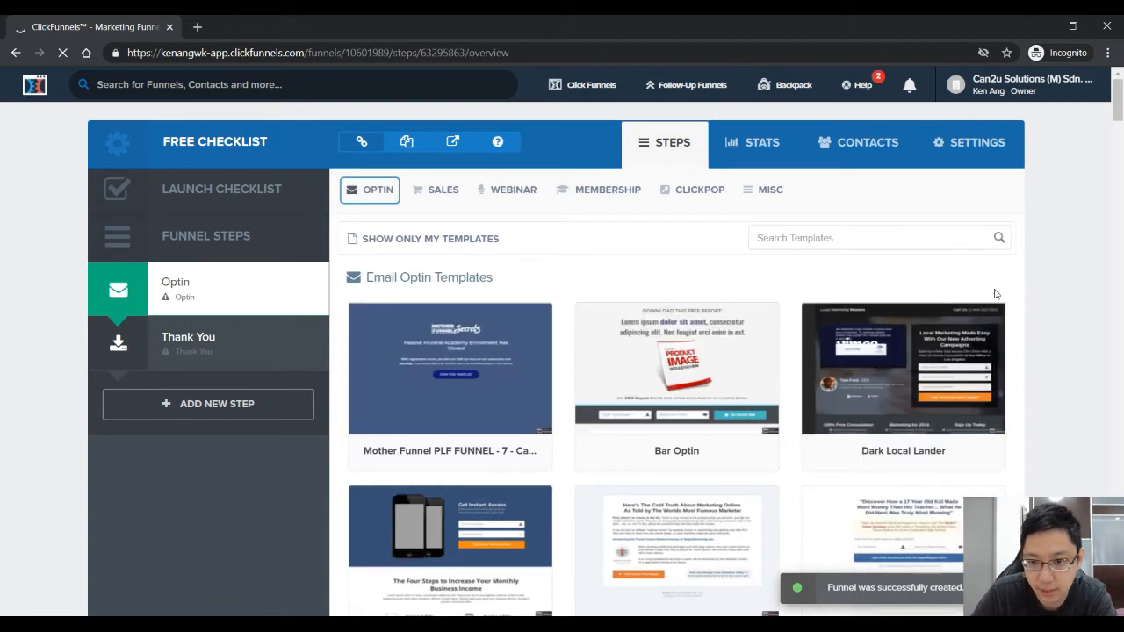
Browse the email optin and sales page templates, ending back in the Email Optin category
{"action": "scroll", "coordinate": [993, 291], "scroll_direction": "down", "scroll_amount": 8}
{"action": "scroll", "coordinate": [979, 318], "scroll_direction": "up", "scroll_amount": 10}
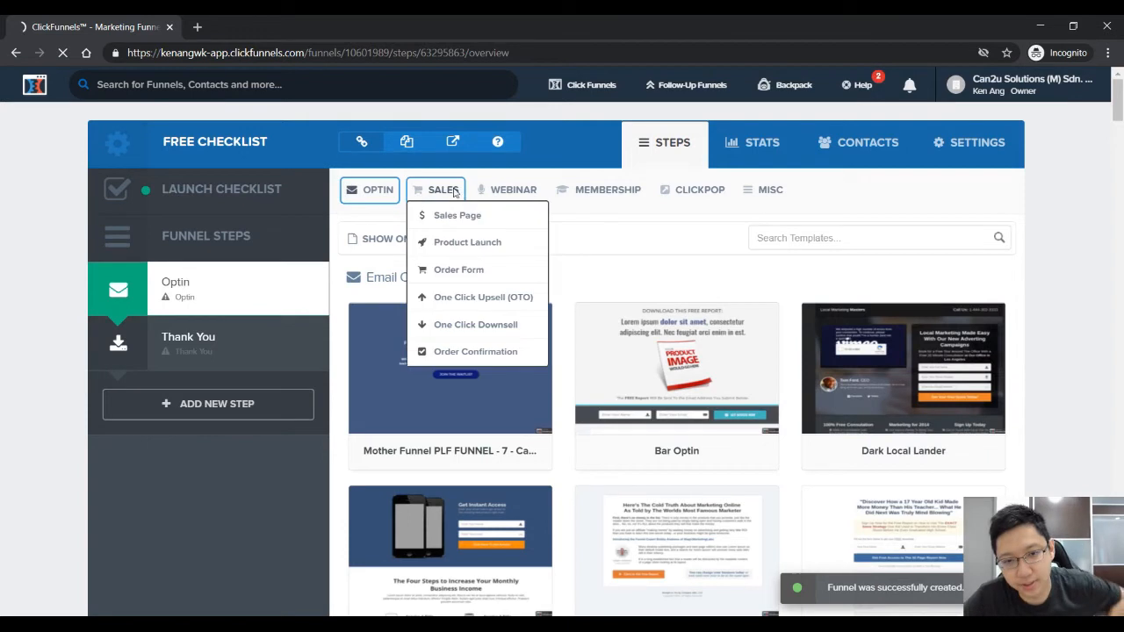
{"action": "mouse_move", "coordinate": [438, 194]}
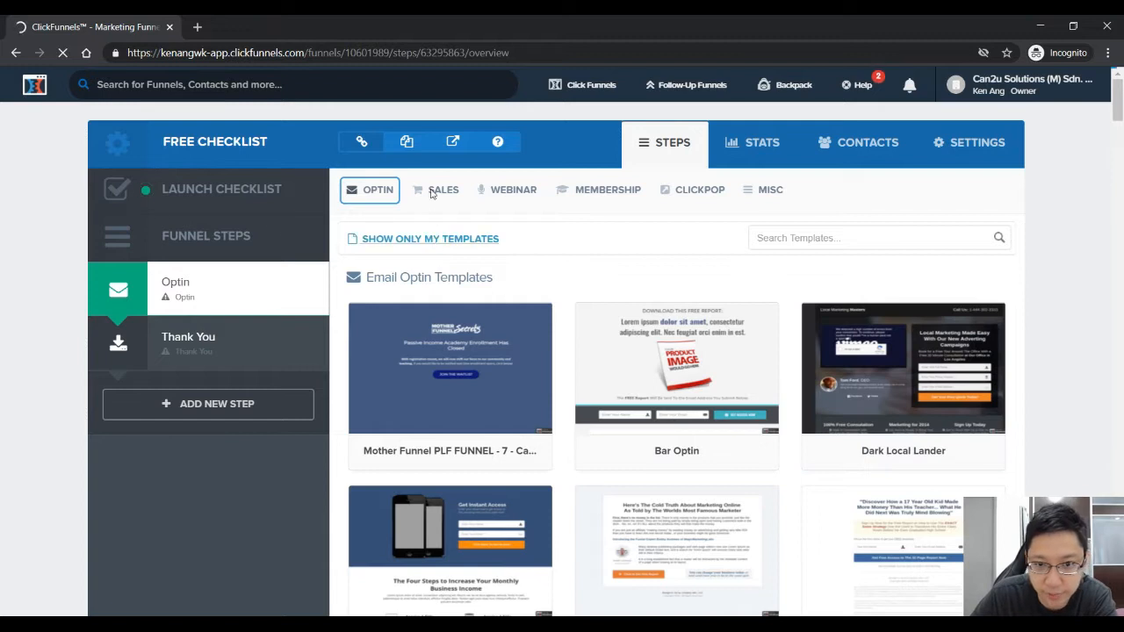
{"action": "left_click", "coordinate": [456, 215]}
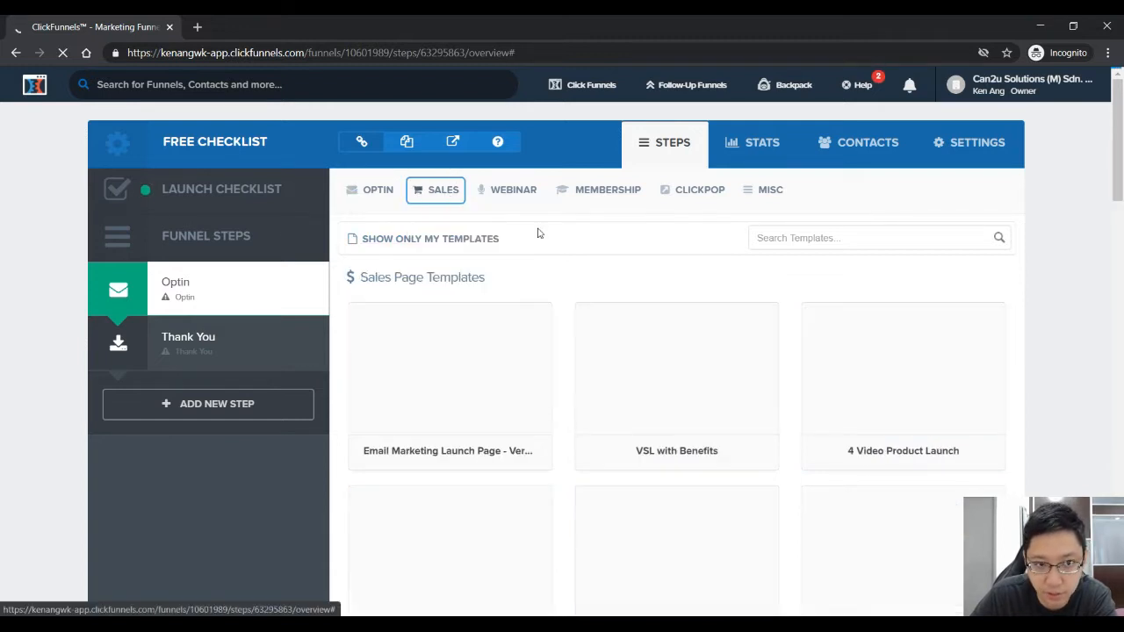
{"action": "scroll", "coordinate": [784, 339], "scroll_direction": "down", "scroll_amount": 2}
{"action": "scroll", "coordinate": [784, 339], "scroll_direction": "up", "scroll_amount": 3}
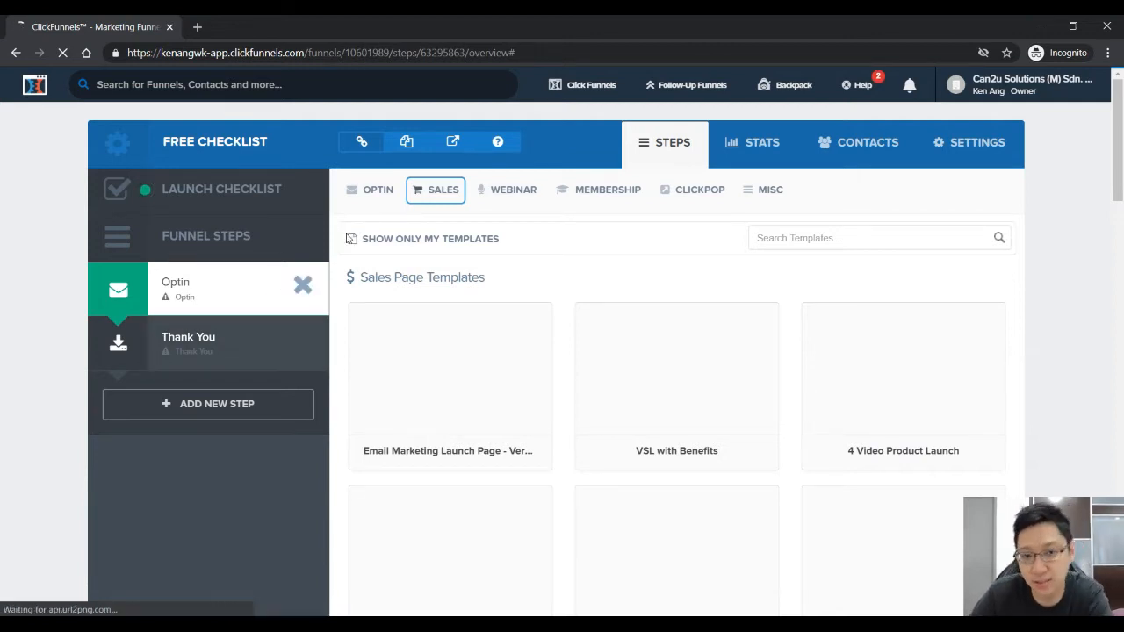
{"action": "left_click", "coordinate": [375, 187]}
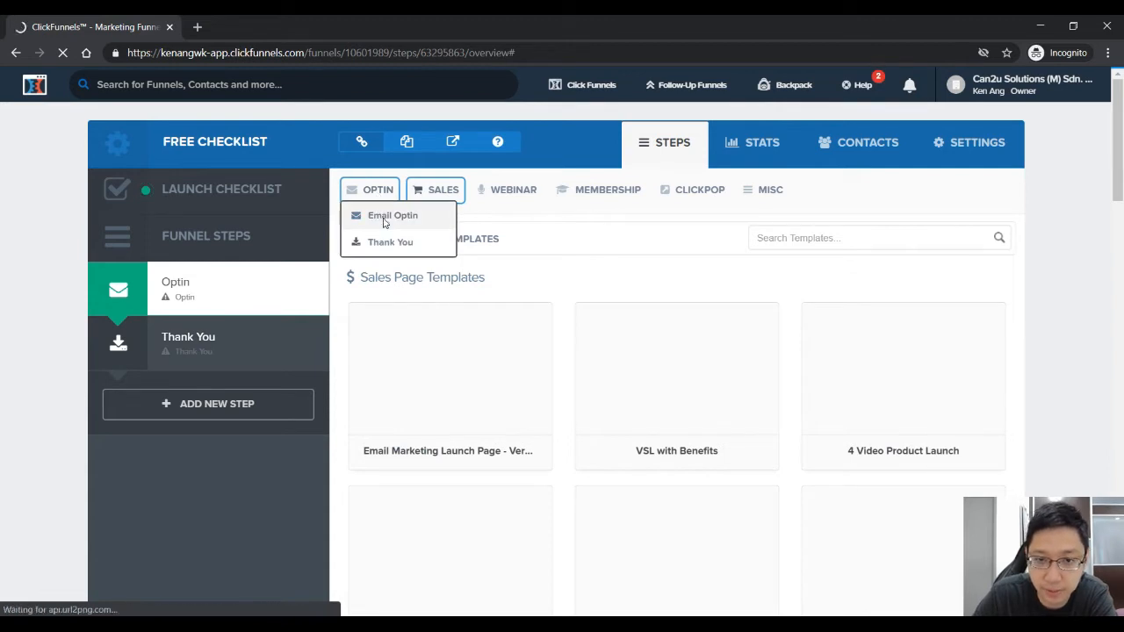
{"action": "left_click", "coordinate": [383, 220]}
{"action": "left_click", "coordinate": [525, 191]}
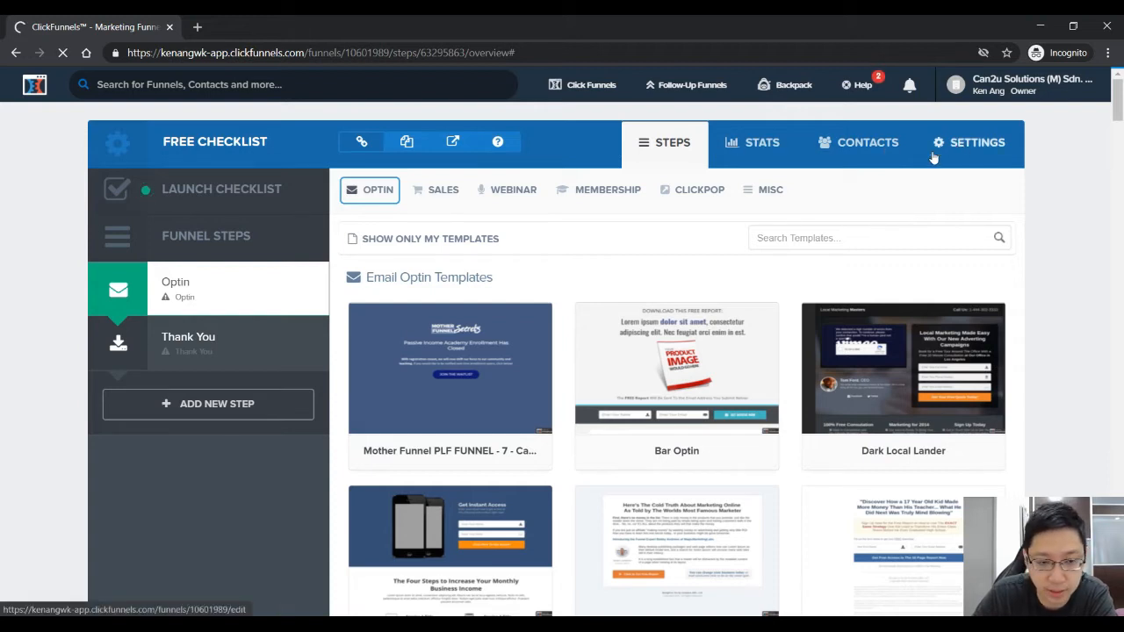
Find the Optin Blank Start template among the email optin templates and apply it to the Optin step
{"action": "scroll", "coordinate": [677, 369], "scroll_direction": "down", "scroll_amount": 3}
{"action": "scroll", "coordinate": [810, 261], "scroll_direction": "up", "scroll_amount": 2}
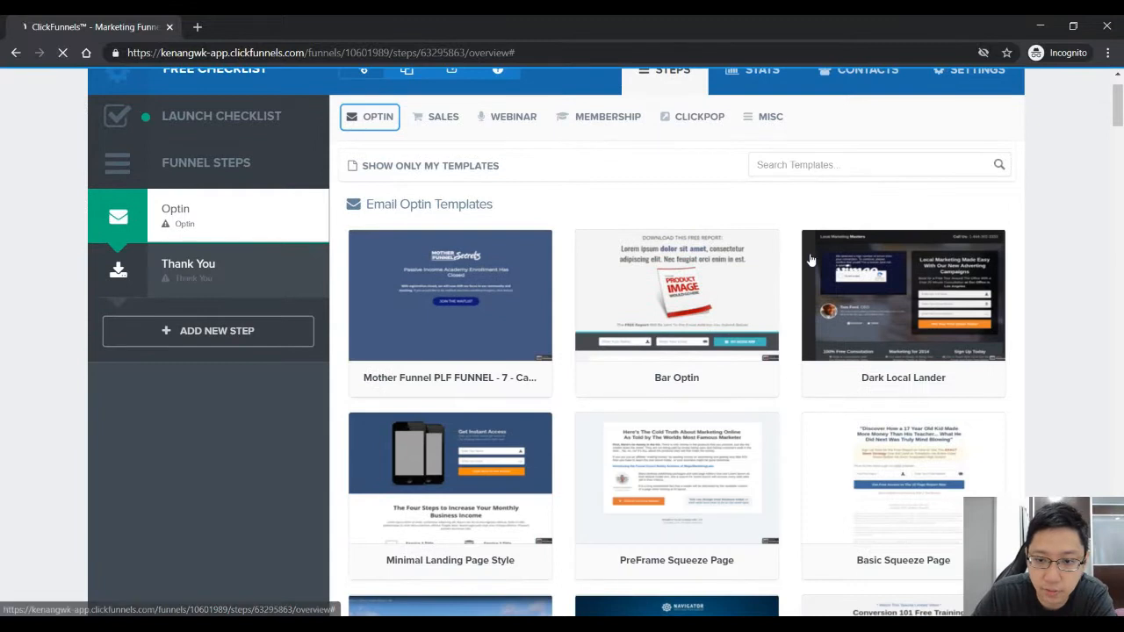
{"action": "scroll", "coordinate": [770, 261], "scroll_direction": "down", "scroll_amount": 3}
{"action": "scroll", "coordinate": [773, 259], "scroll_direction": "up", "scroll_amount": 3}
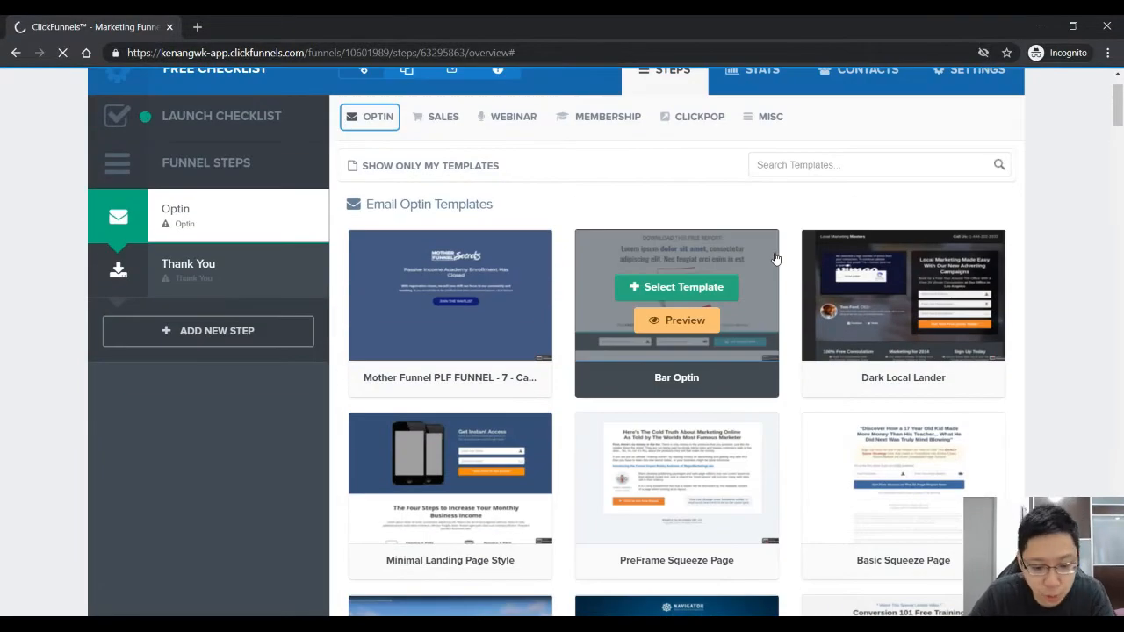
{"action": "key", "text": "ctrl+f"}
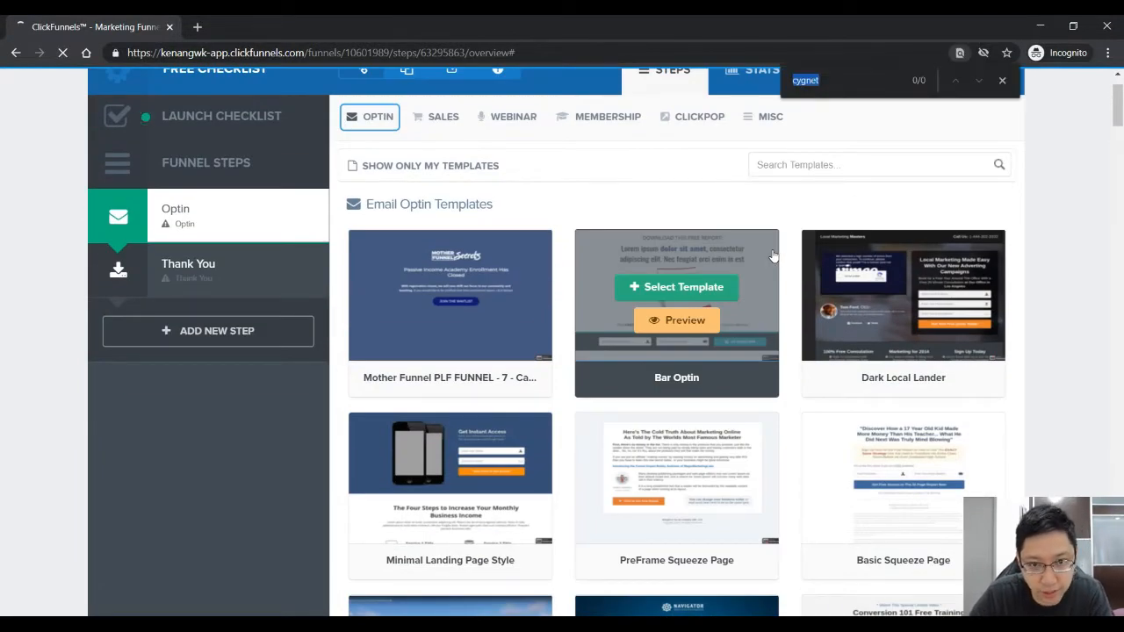
{"action": "type", "text": "bla"}
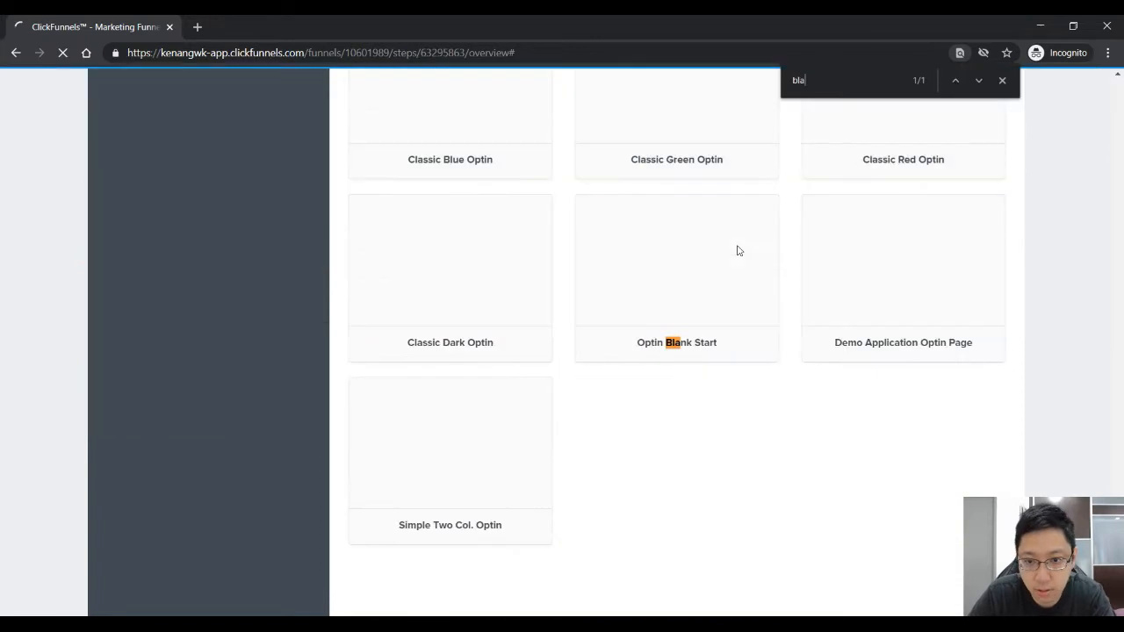
{"action": "mouse_move", "coordinate": [705, 259]}
{"action": "left_click", "coordinate": [703, 262]}
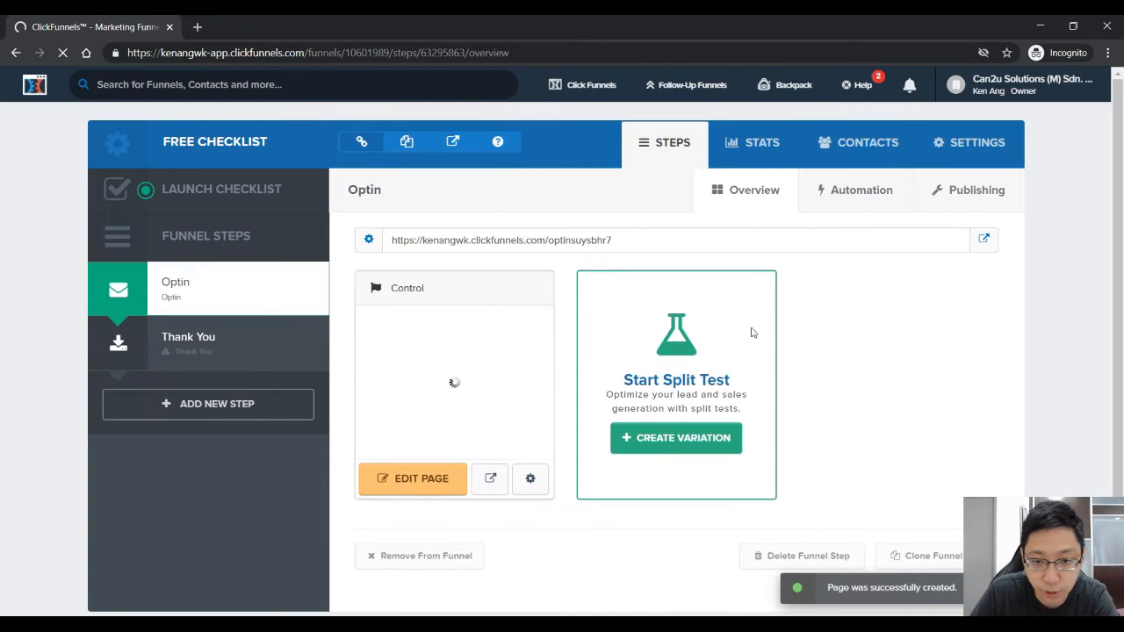
Set the Optin step's path to free-checklist and update the funnel step
{"action": "left_click", "coordinate": [371, 243]}
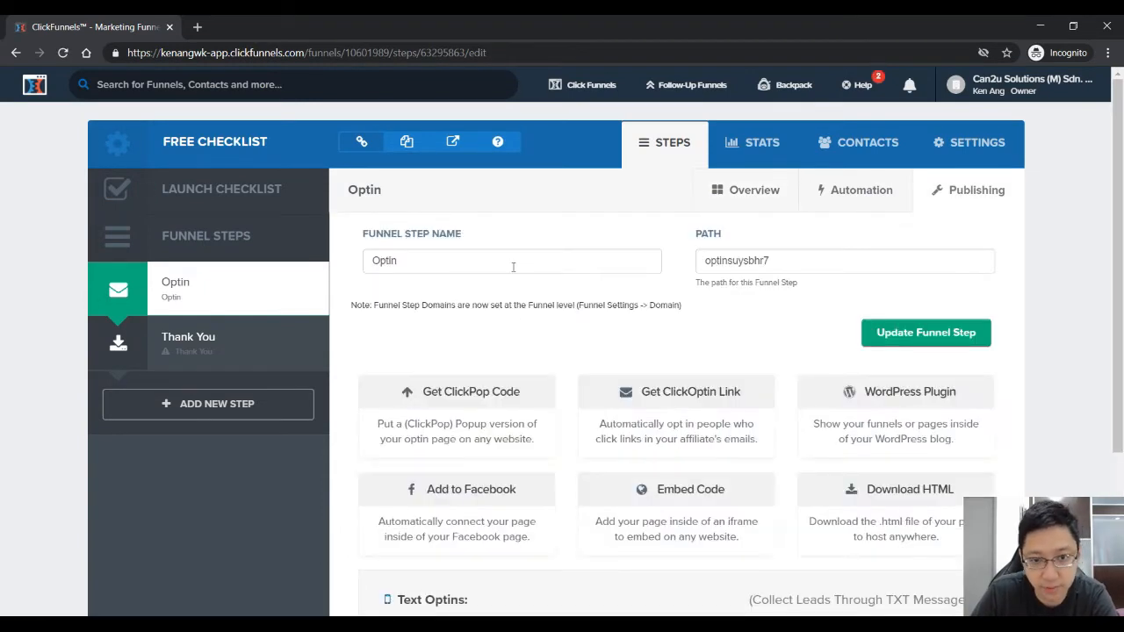
{"action": "left_click", "coordinate": [513, 267]}
{"action": "double_click", "coordinate": [708, 260]}
{"action": "type", "text": "free-checklis"}
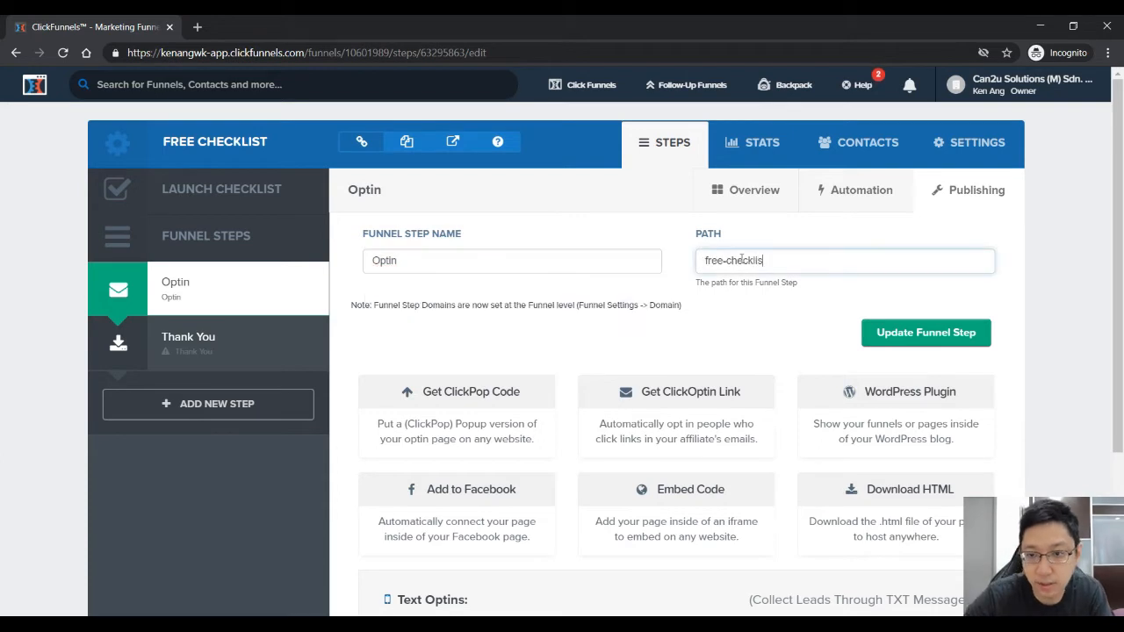
{"action": "scroll", "coordinate": [904, 254], "scroll_direction": "down", "scroll_amount": 3}
{"action": "scroll", "coordinate": [931, 281], "scroll_direction": "up", "scroll_amount": 3}
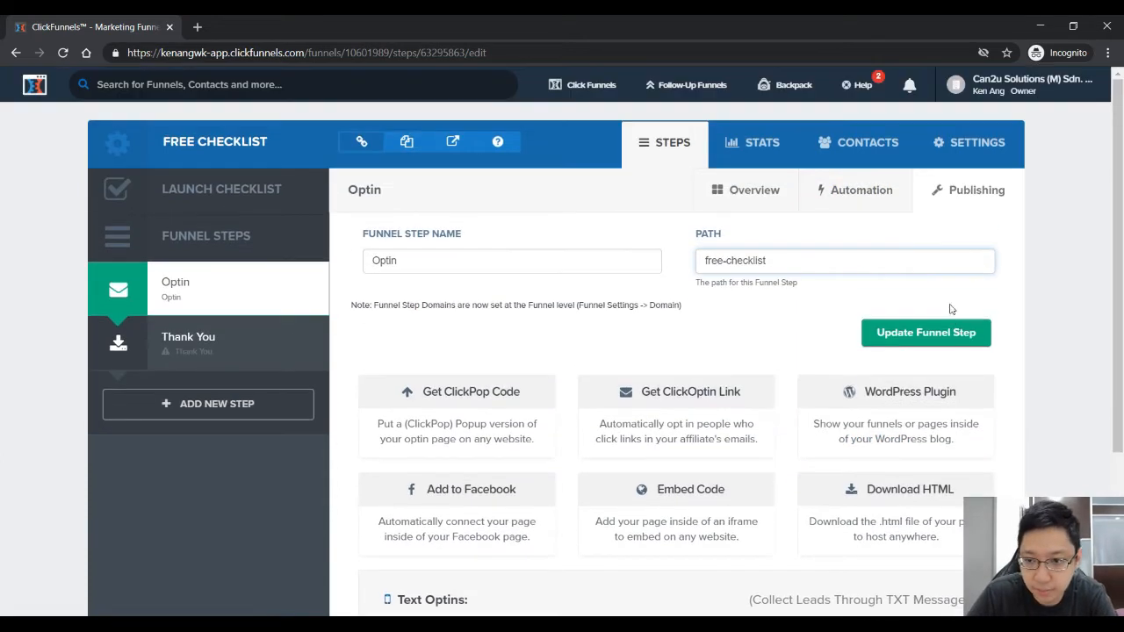
{"action": "left_click", "coordinate": [939, 330]}
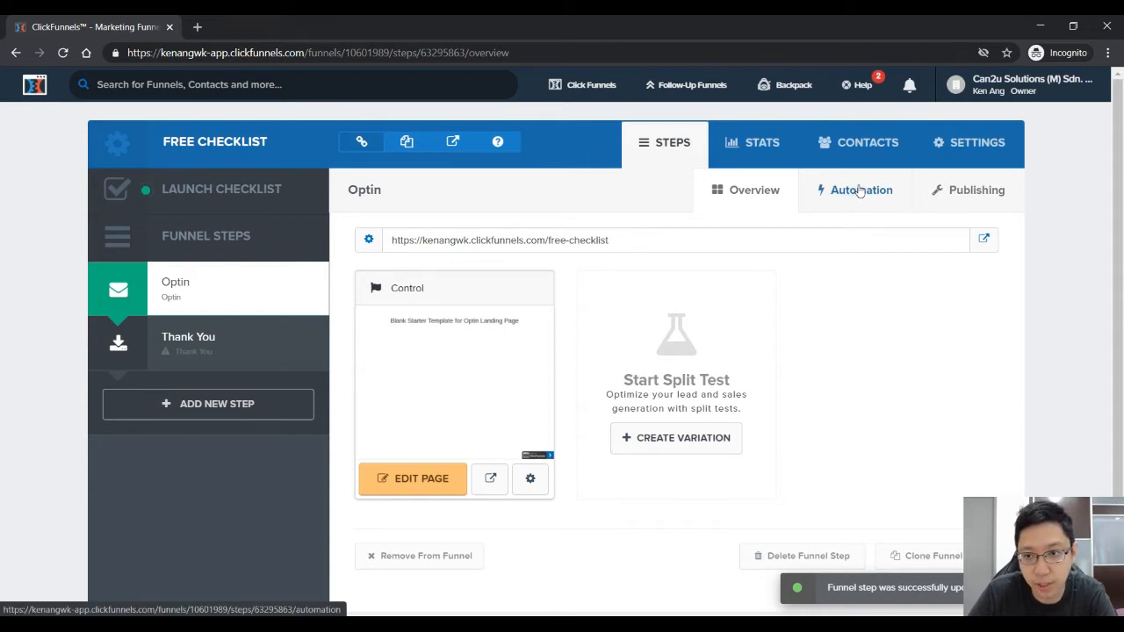
Review the Optin step's overview and its publishing settings, including the sharing and embedding options
{"action": "left_click", "coordinate": [975, 193]}
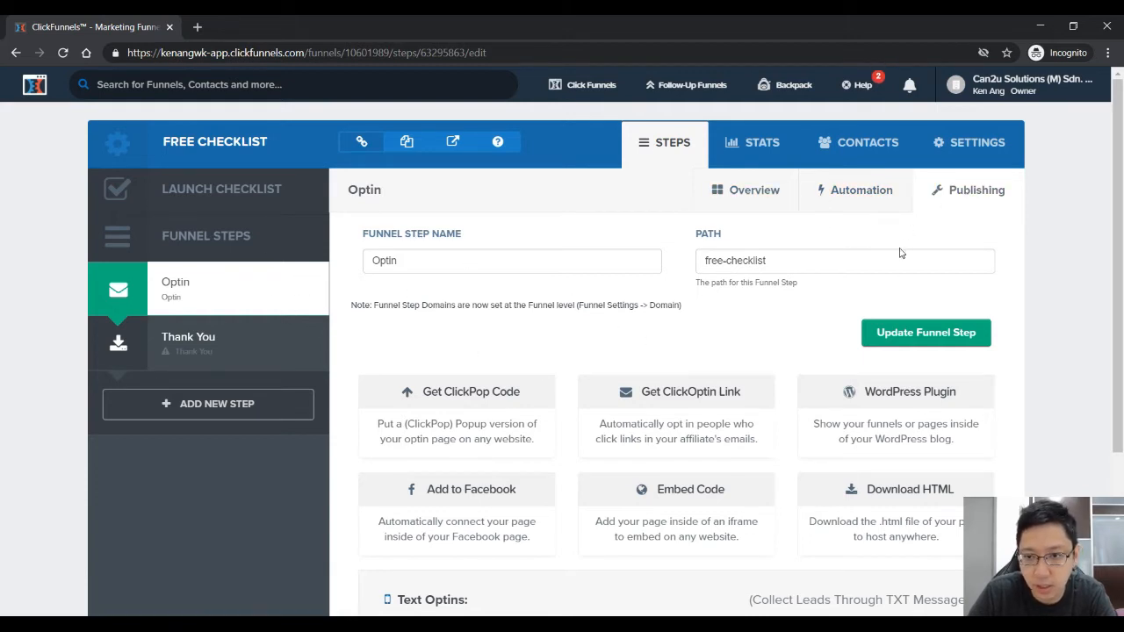
{"action": "left_click", "coordinate": [745, 192]}
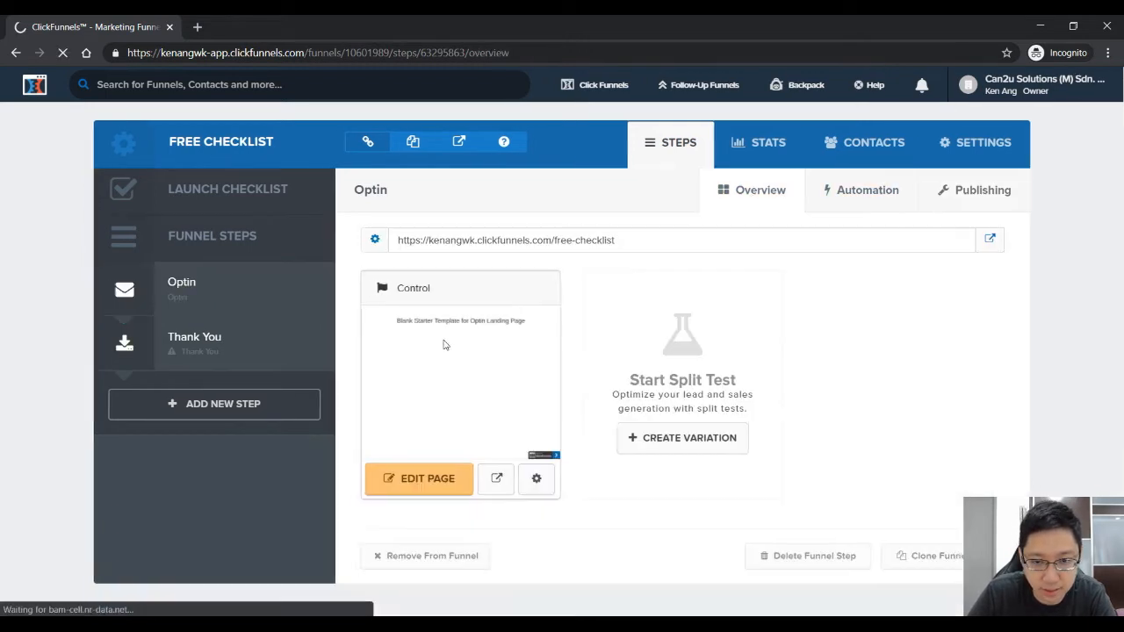
{"action": "left_click", "coordinate": [371, 243]}
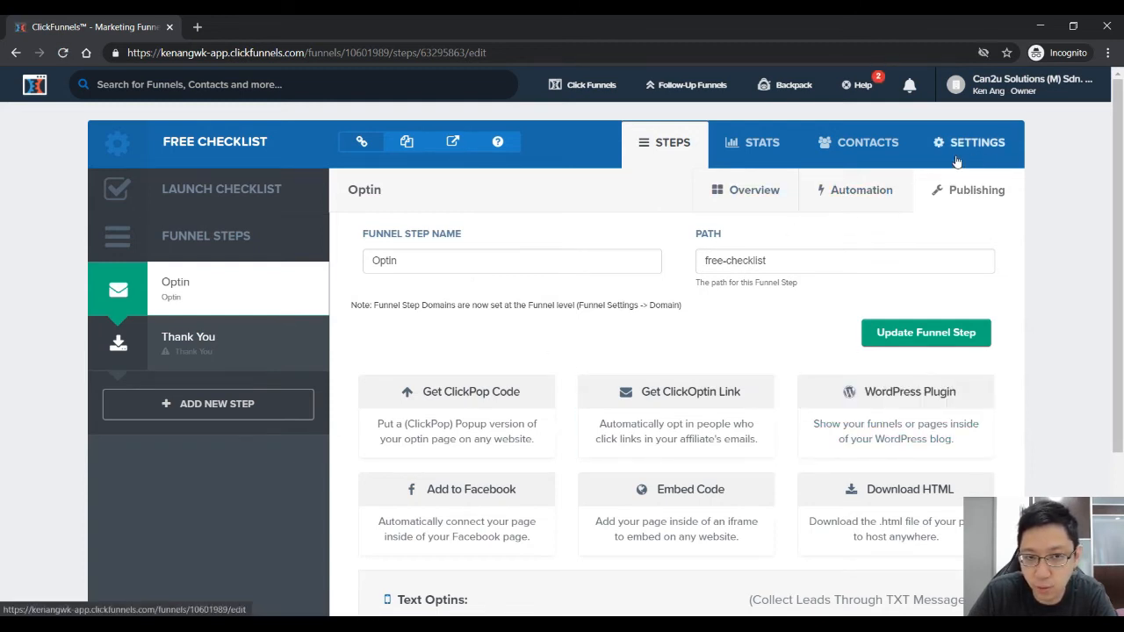
{"action": "scroll", "coordinate": [824, 329], "scroll_direction": "down", "scroll_amount": 1}
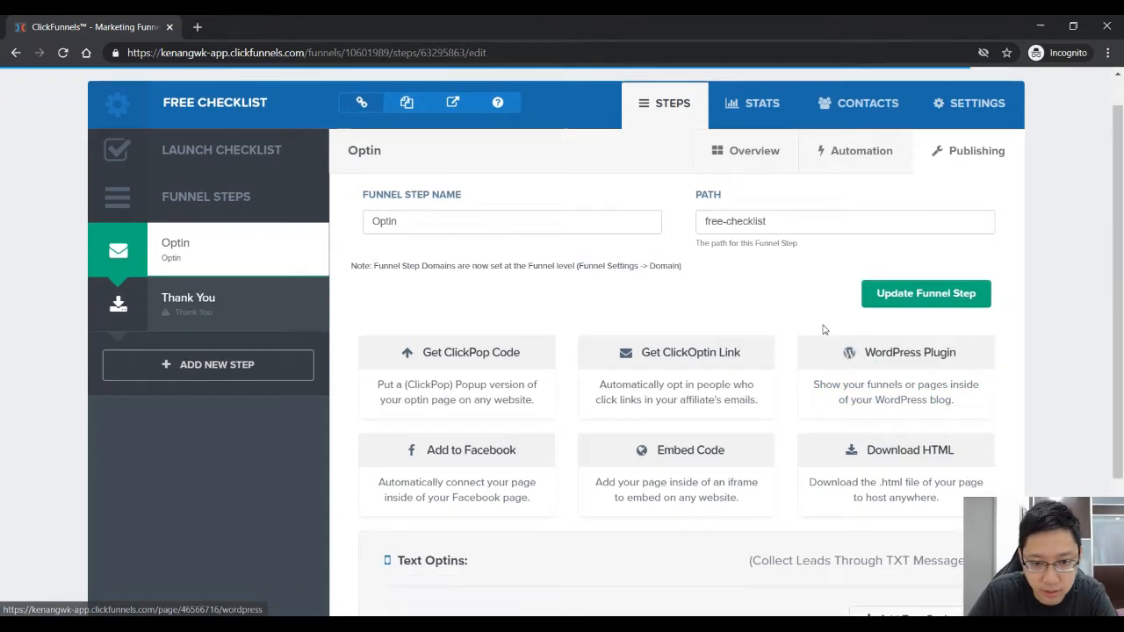
Look over the Optin step's embed, plugin and download options and its text optins section
{"action": "scroll", "coordinate": [824, 330], "scroll_direction": "down", "scroll_amount": 3}
{"action": "scroll", "coordinate": [815, 326], "scroll_direction": "up", "scroll_amount": 2}
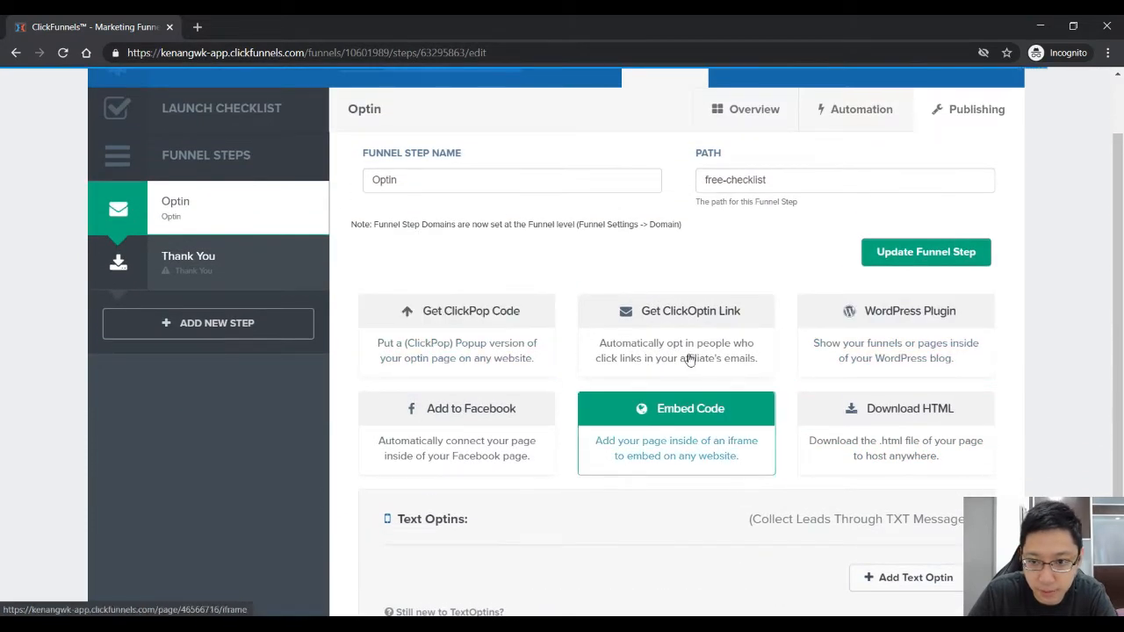
{"action": "scroll", "coordinate": [938, 381], "scroll_direction": "down", "scroll_amount": 1}
{"action": "scroll", "coordinate": [934, 351], "scroll_direction": "up", "scroll_amount": 2}
Examine the funnel's general settings, including domain, path, favicon URL and the head and body tracking code fields
{"action": "left_click", "coordinate": [968, 149]}
{"action": "scroll", "coordinate": [856, 294], "scroll_direction": "down", "scroll_amount": 3}
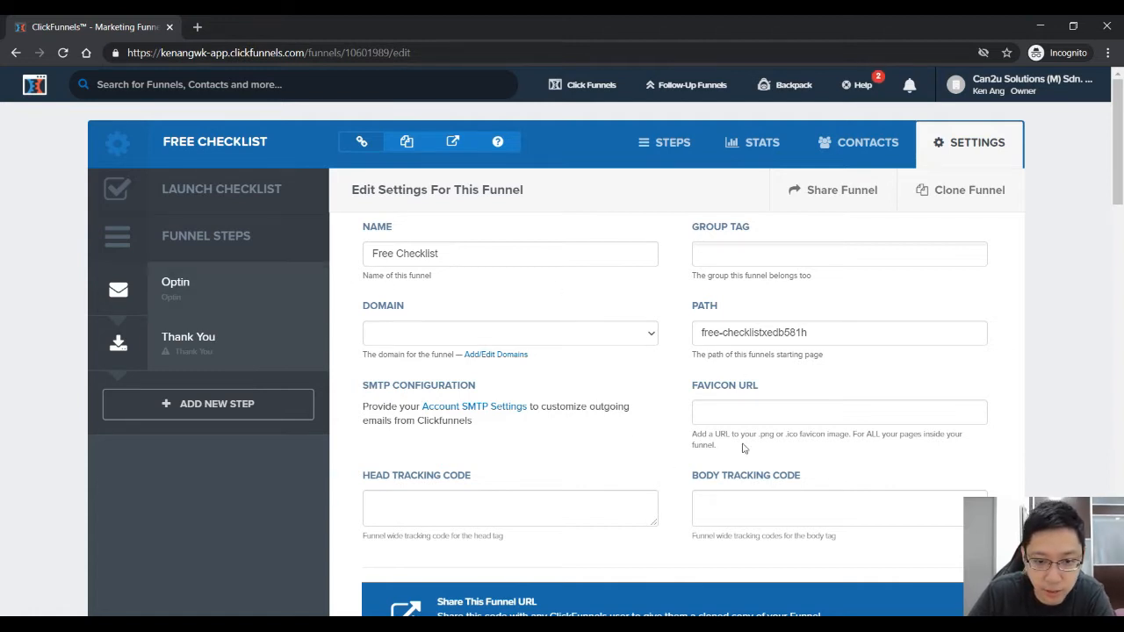
{"action": "scroll", "coordinate": [392, 388], "scroll_direction": "down", "scroll_amount": 2}
{"action": "left_click", "coordinate": [452, 356]}
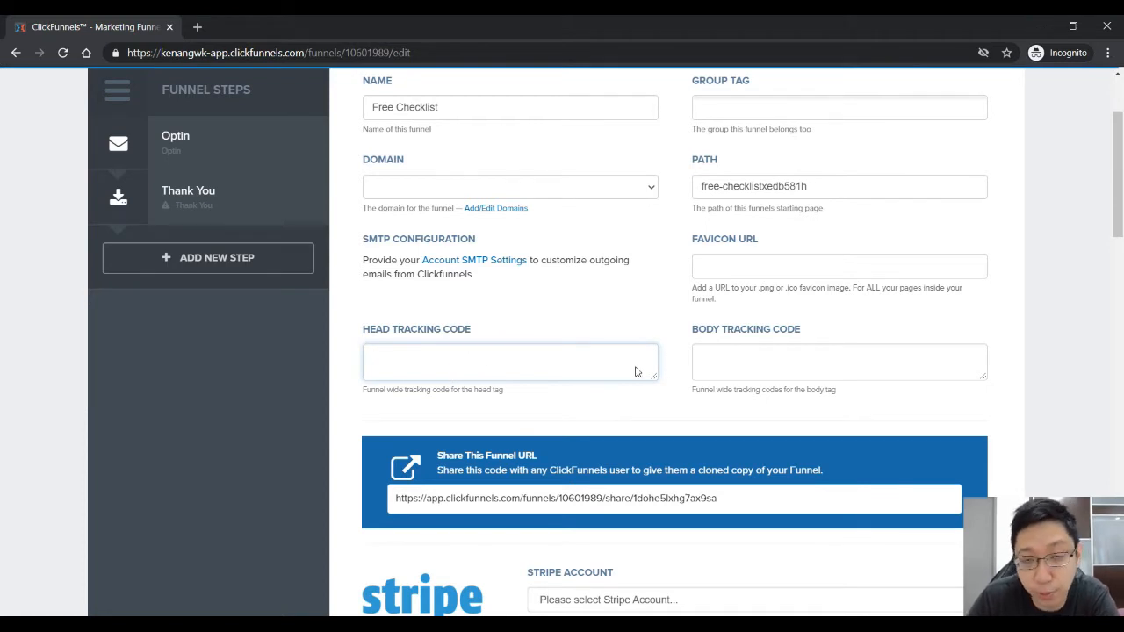
{"action": "left_click", "coordinate": [740, 274]}
{"action": "left_click", "coordinate": [1040, 277]}
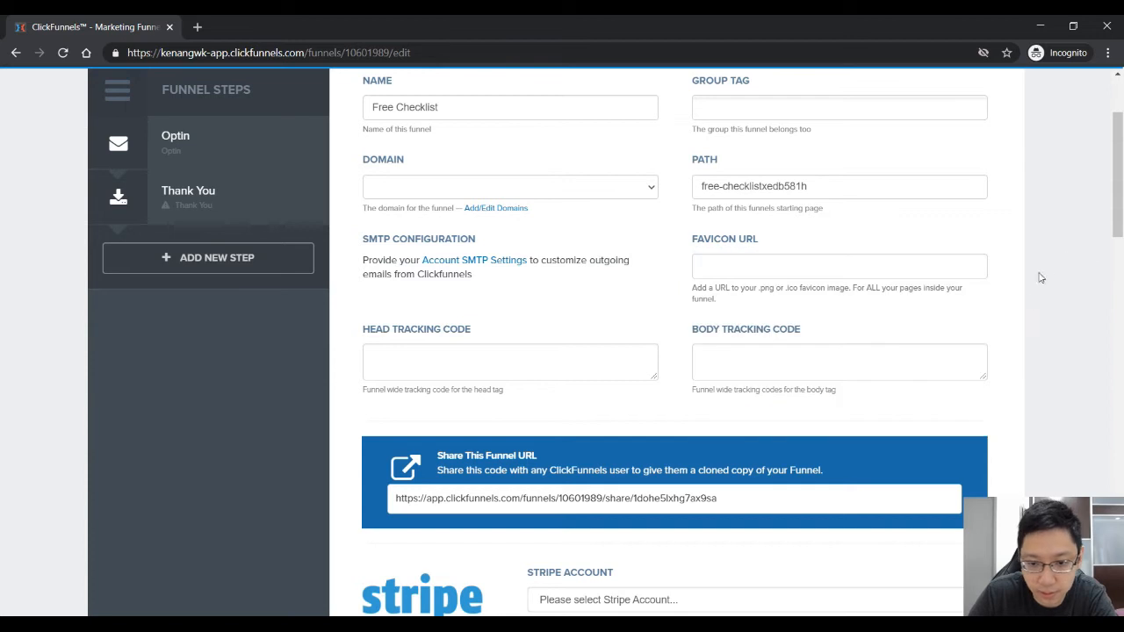
Review the funnel's payment and integration settings for Stripe, Avalara, Zapier and webhooks, and check the selectable Stripe accounts
{"action": "scroll", "coordinate": [1031, 298], "scroll_direction": "down", "scroll_amount": 3}
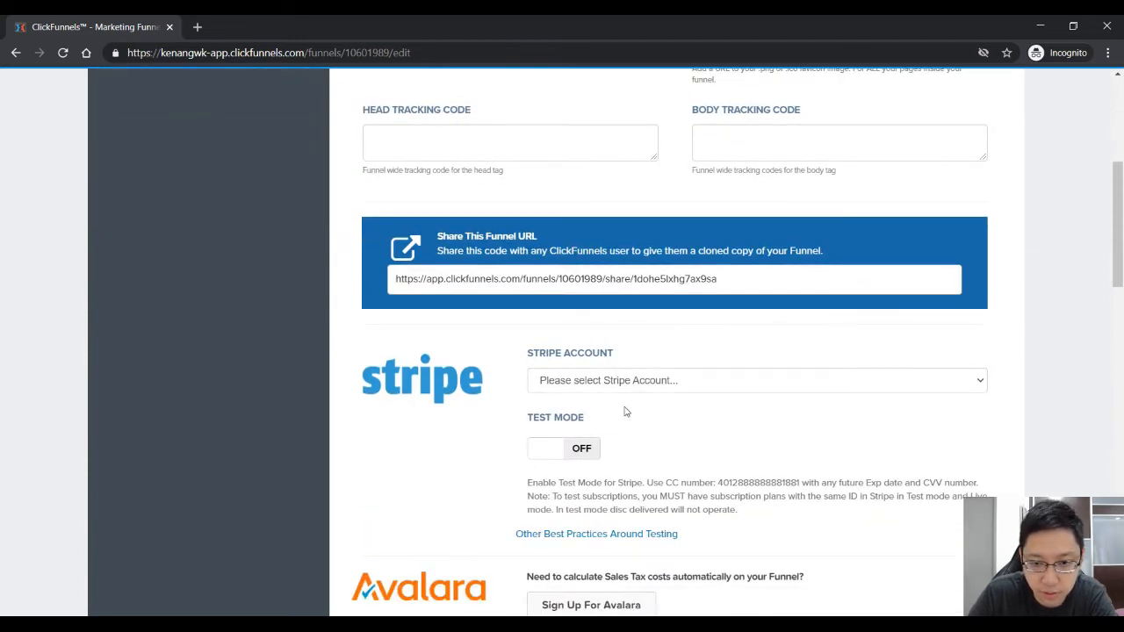
{"action": "scroll", "coordinate": [626, 411], "scroll_direction": "down", "scroll_amount": 7}
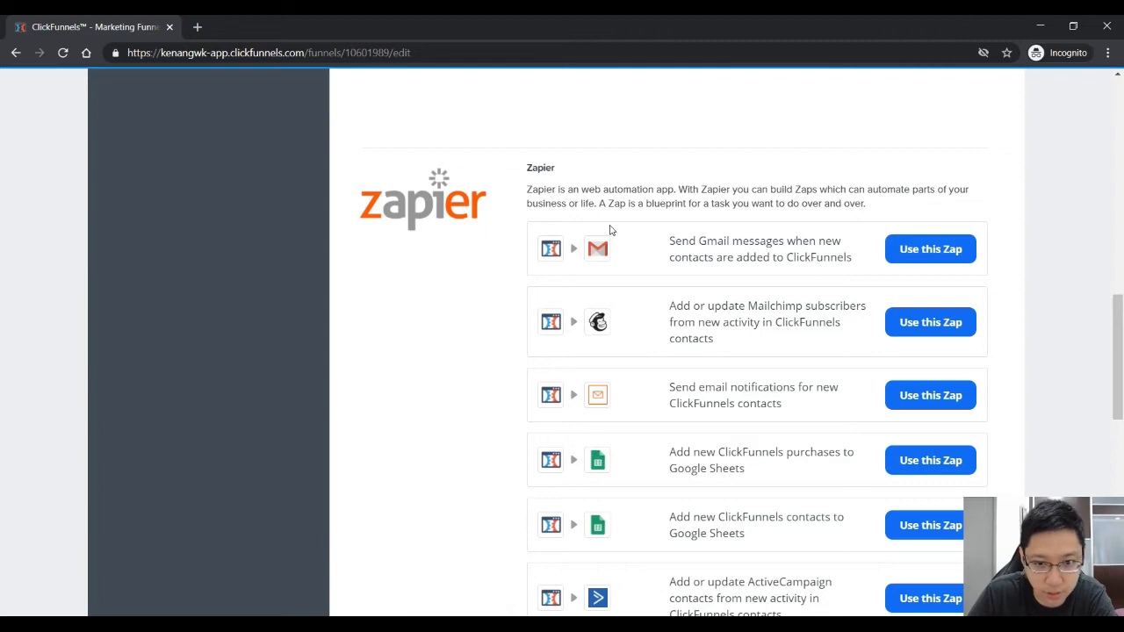
{"action": "scroll", "coordinate": [657, 234], "scroll_direction": "down", "scroll_amount": 12}
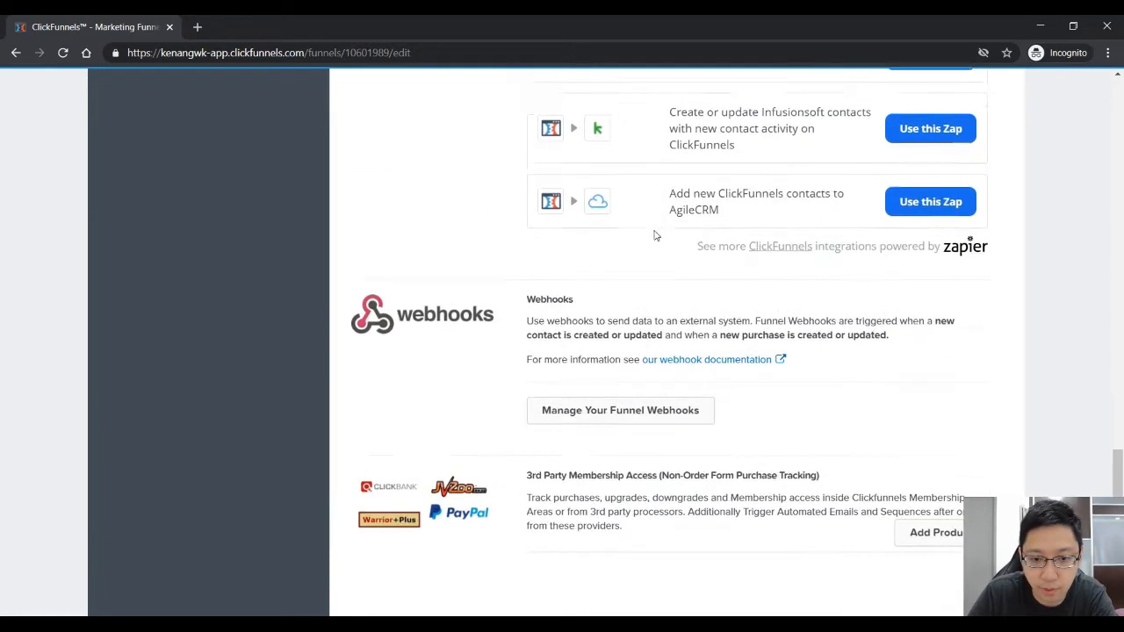
{"action": "scroll", "coordinate": [624, 419], "scroll_direction": "up", "scroll_amount": 18}
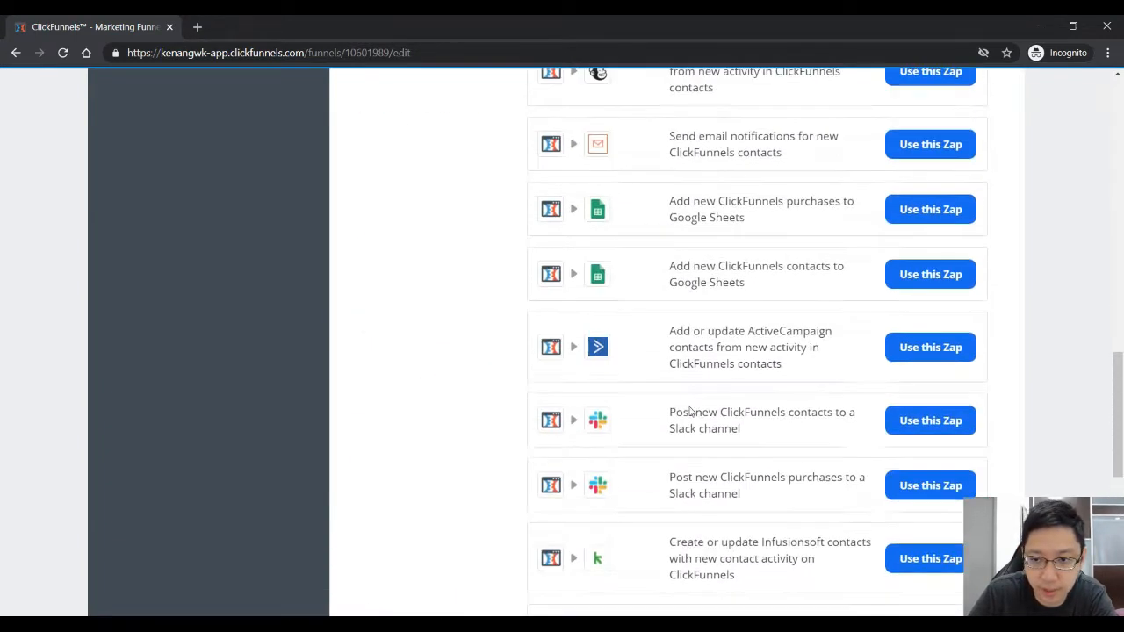
{"action": "left_click", "coordinate": [681, 372]}
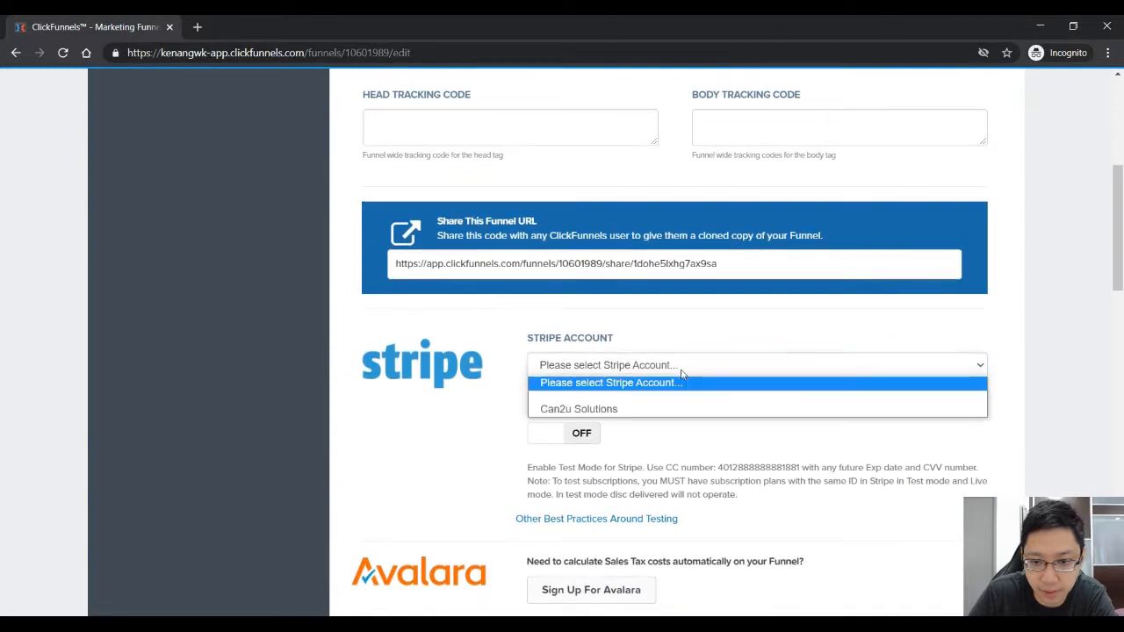
{"action": "left_click", "coordinate": [618, 356]}
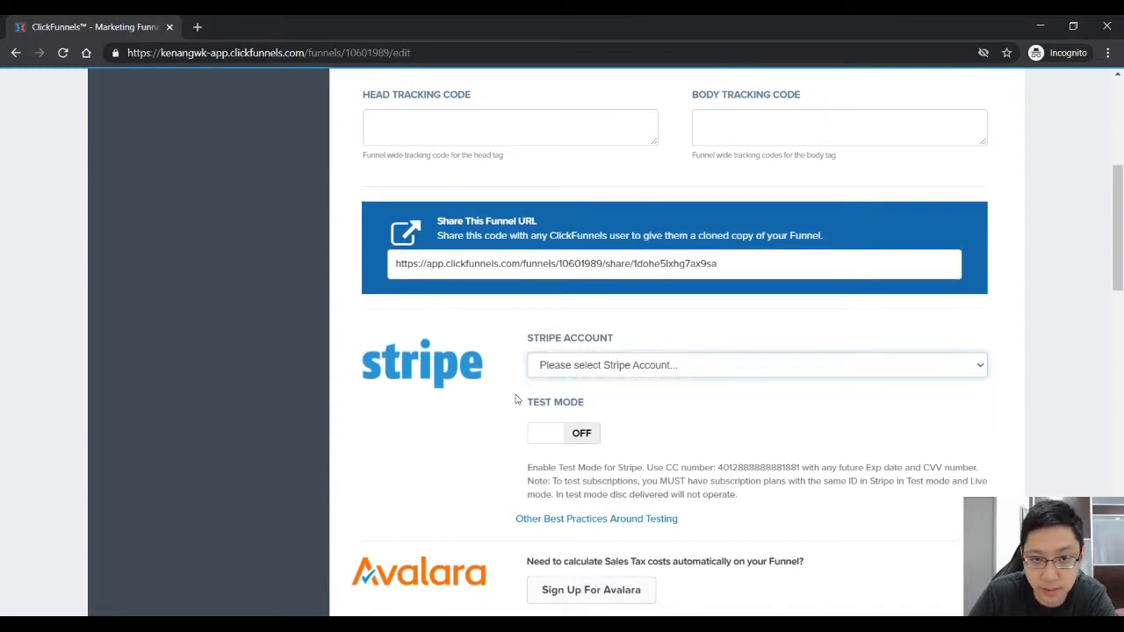
Return to the Optin step's overview and open its control page for editing
{"action": "scroll", "coordinate": [514, 396], "scroll_direction": "up", "scroll_amount": 5}
{"action": "left_click", "coordinate": [170, 307]}
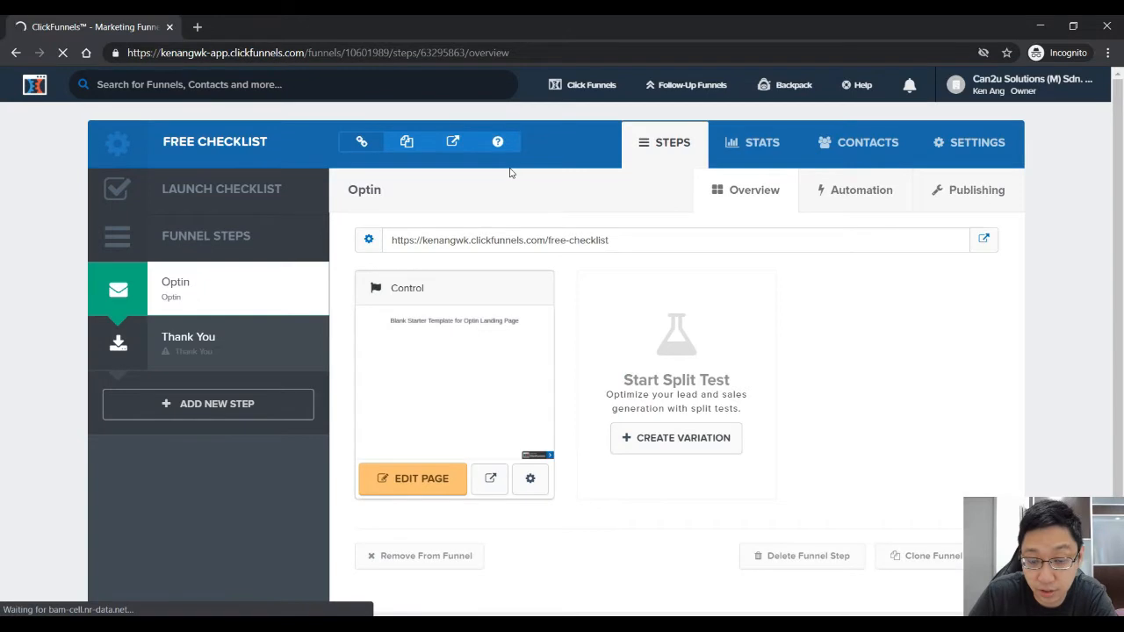
{"action": "left_click", "coordinate": [414, 479]}
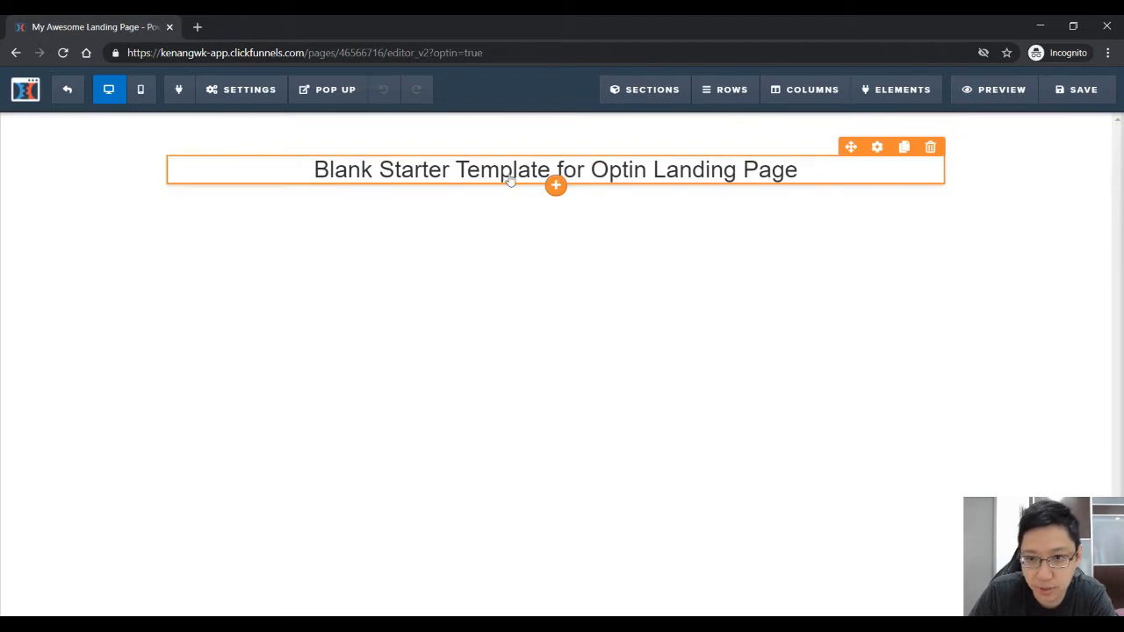
Browse all the elements that can be added to the page, from text and media to forms, countdowns and miscellaneous
{"action": "mouse_move", "coordinate": [928, 93]}
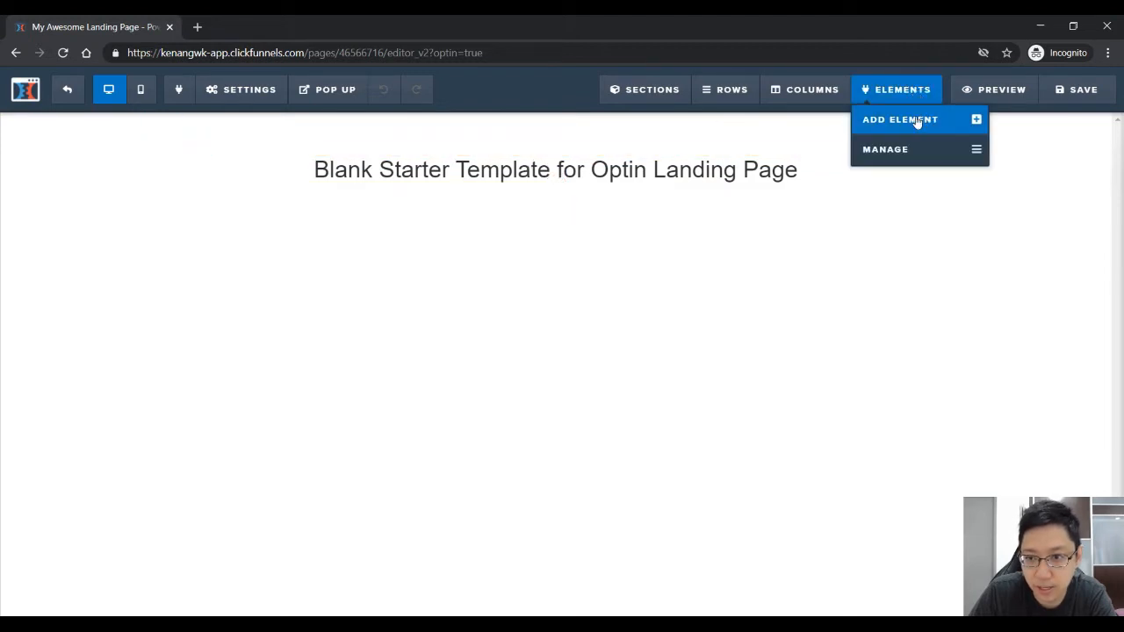
{"action": "left_click", "coordinate": [917, 122]}
{"action": "scroll", "coordinate": [932, 263], "scroll_direction": "down", "scroll_amount": 7}
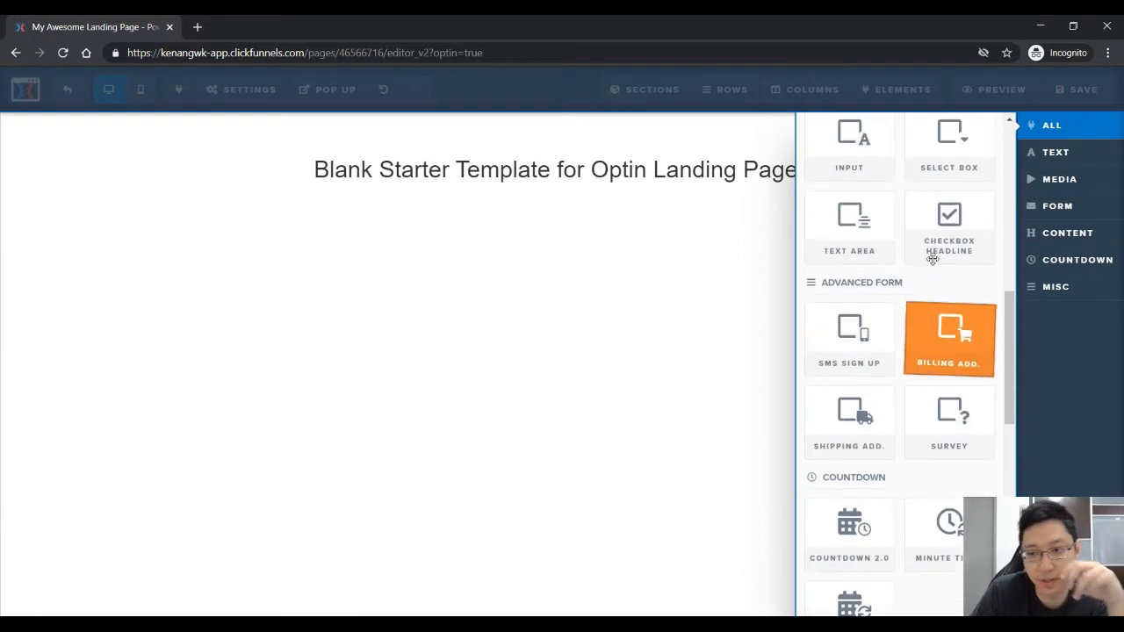
{"action": "scroll", "coordinate": [932, 260], "scroll_direction": "up", "scroll_amount": 8}
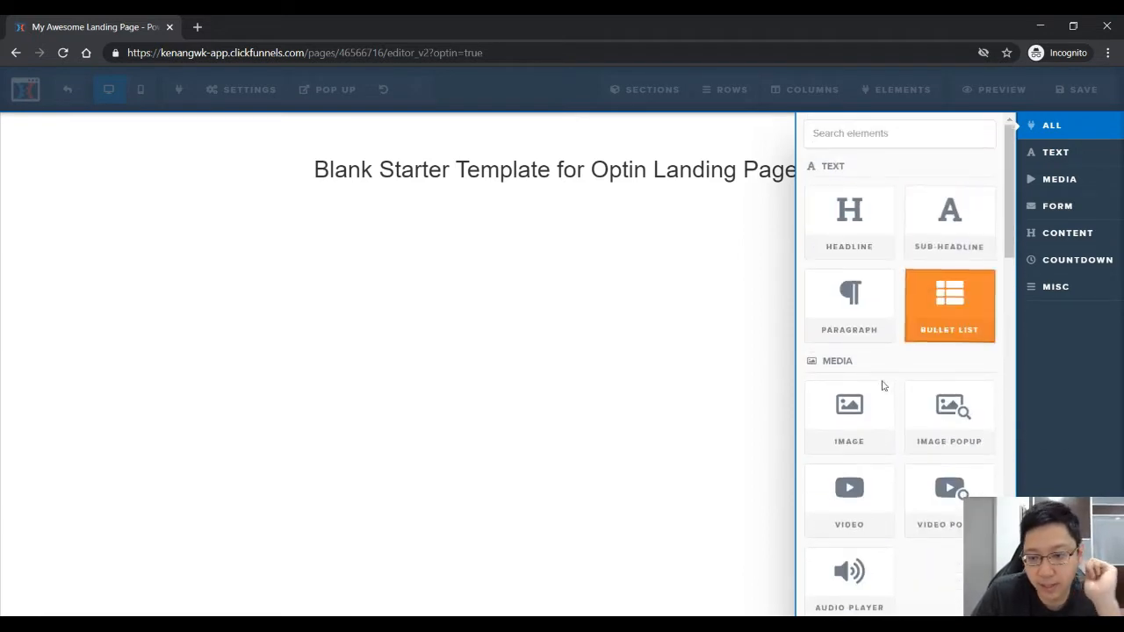
{"action": "scroll", "coordinate": [883, 385], "scroll_direction": "down", "scroll_amount": 10}
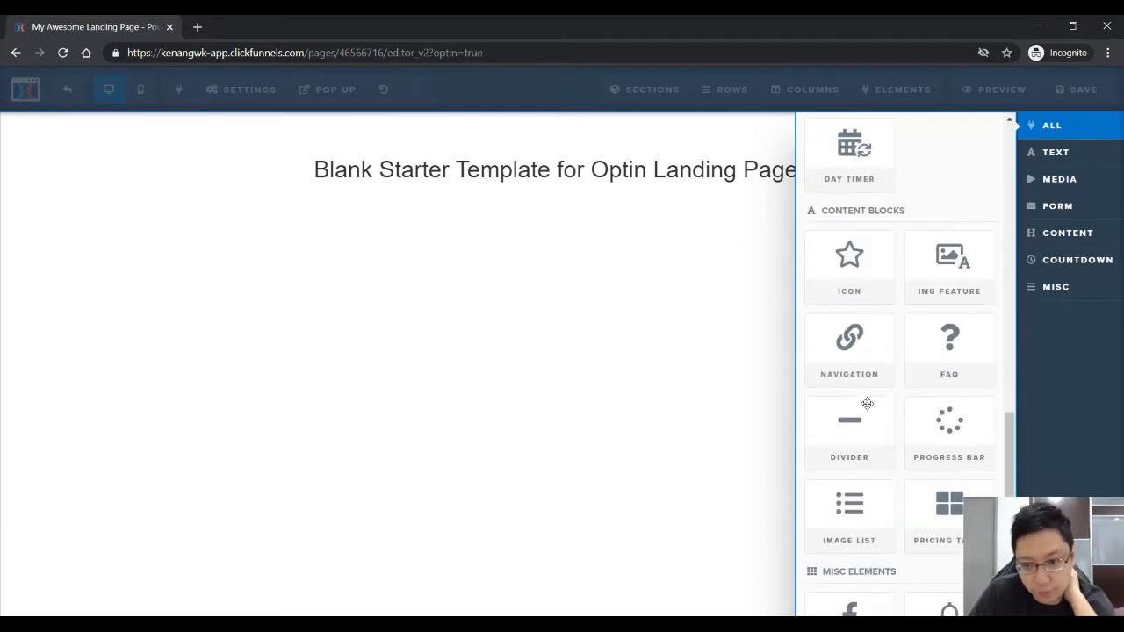
{"action": "scroll", "coordinate": [868, 397], "scroll_direction": "down", "scroll_amount": 3}
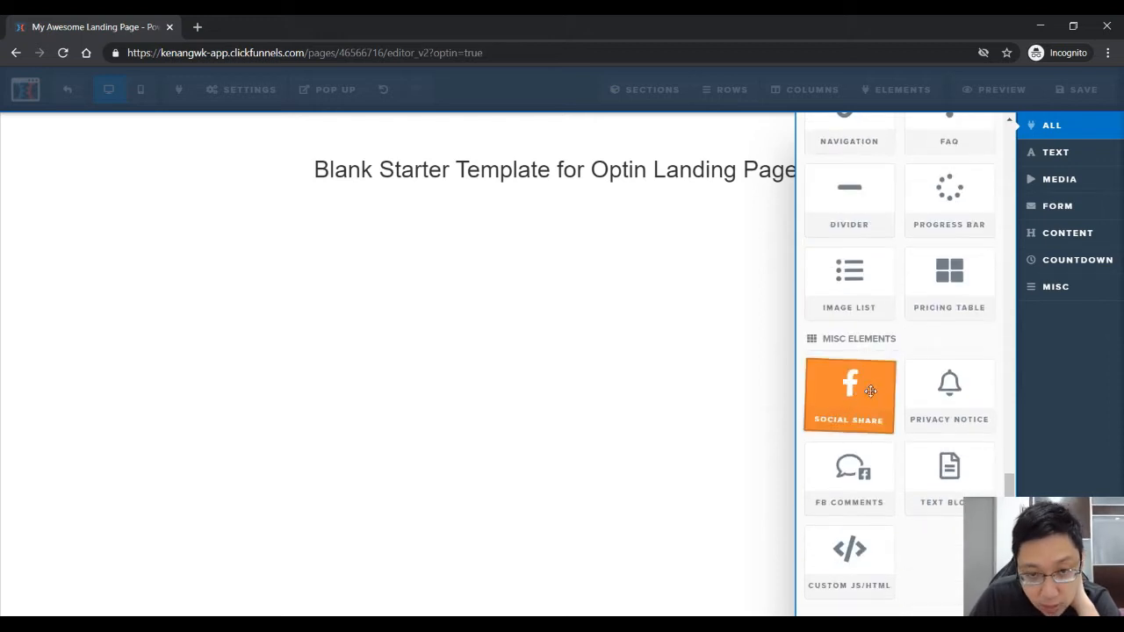
{"action": "scroll", "coordinate": [873, 404], "scroll_direction": "up", "scroll_amount": 12}
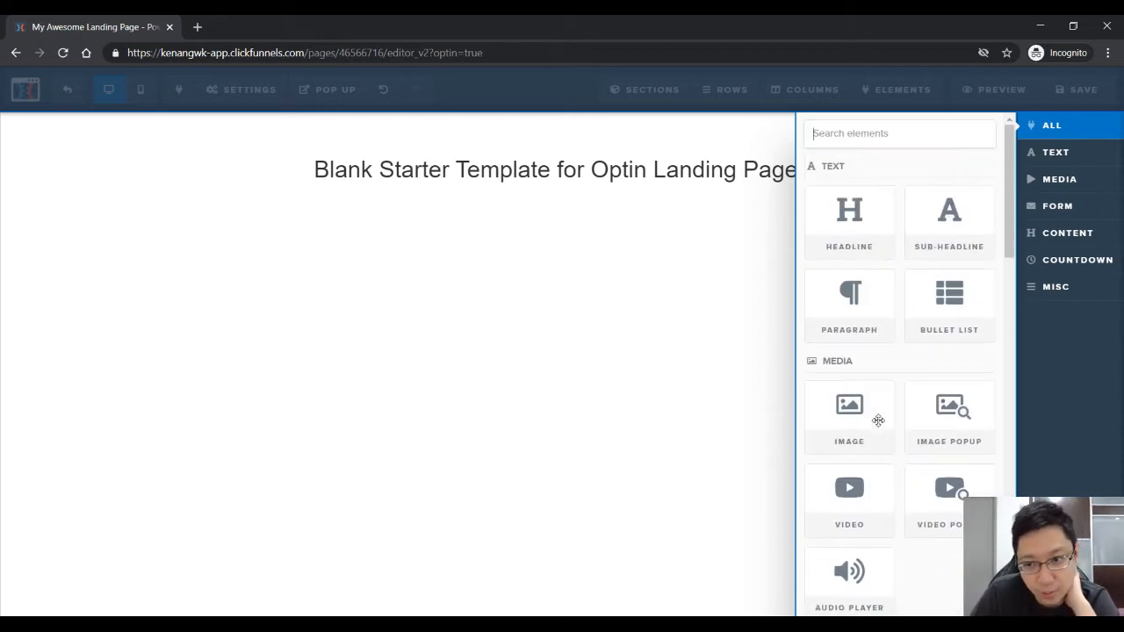
{"action": "left_click", "coordinate": [585, 324]}
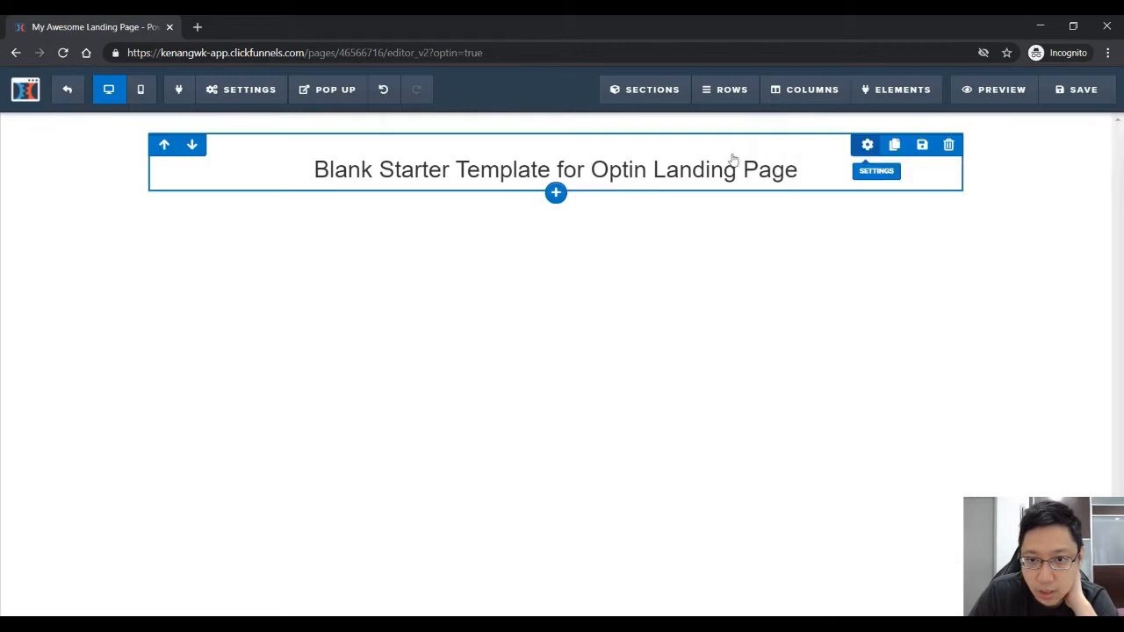
Look at the section layouts available for the page: full width, wide, medium and small
{"action": "left_click", "coordinate": [658, 89]}
{"action": "left_click", "coordinate": [658, 118]}
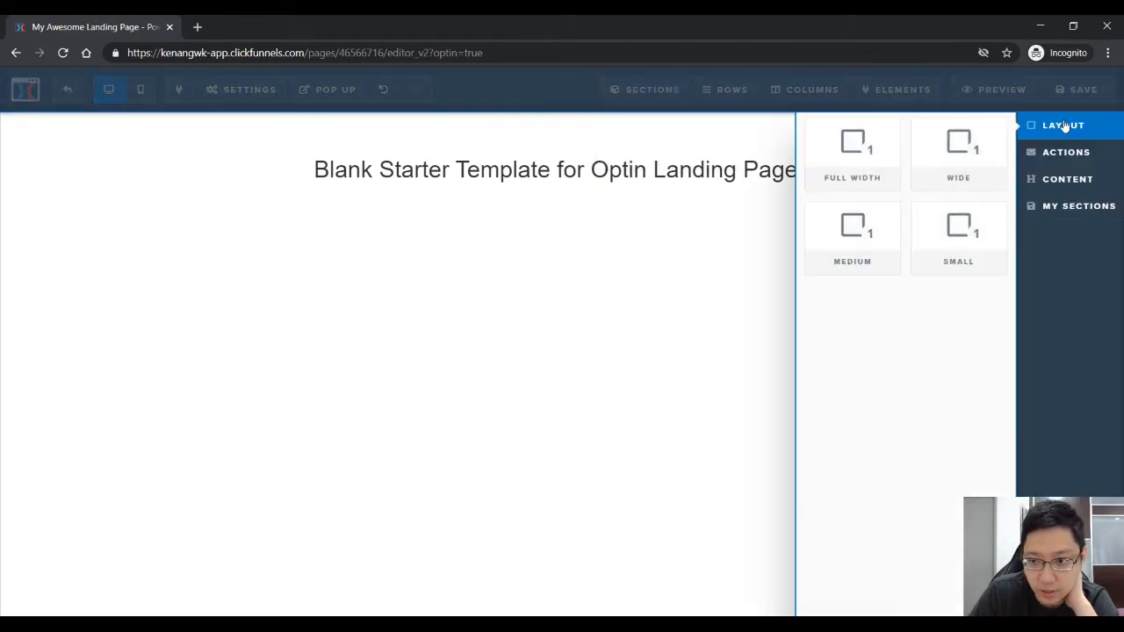
{"action": "left_click", "coordinate": [461, 305]}
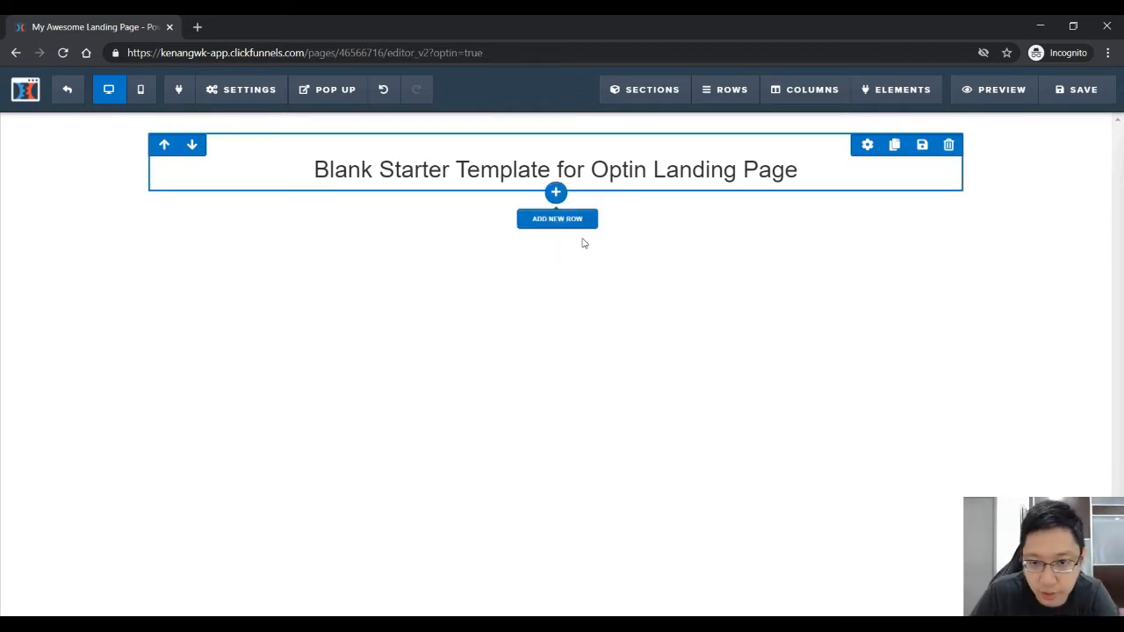
Browse the ready-made action sections that can be added below the headline, including the offer and free report designs
{"action": "left_click", "coordinate": [555, 216]}
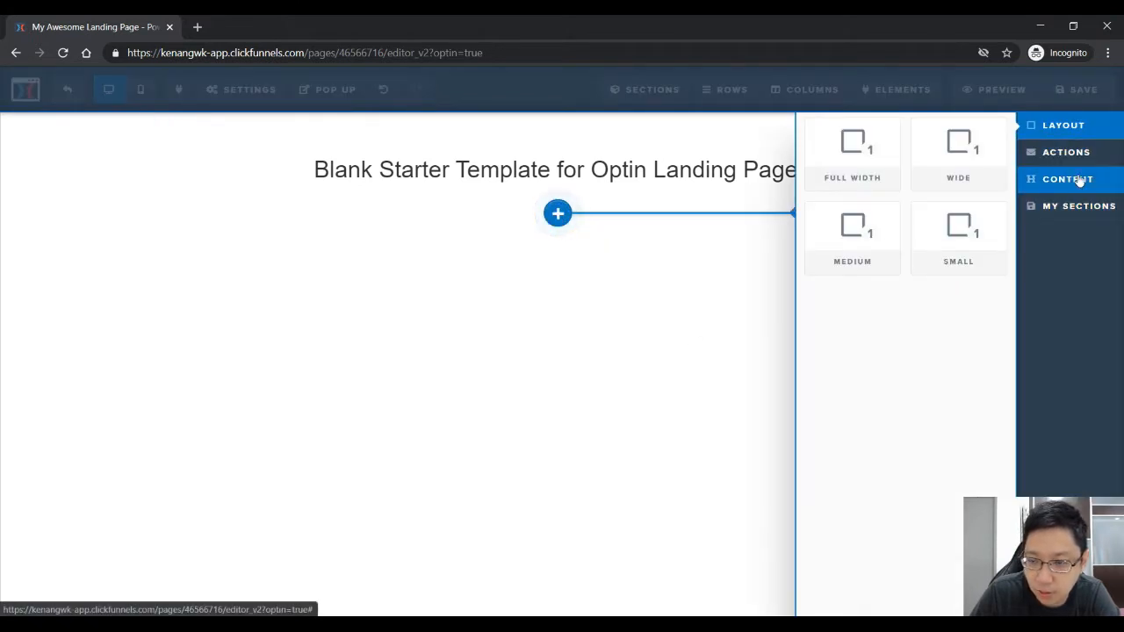
{"action": "left_click", "coordinate": [1067, 155]}
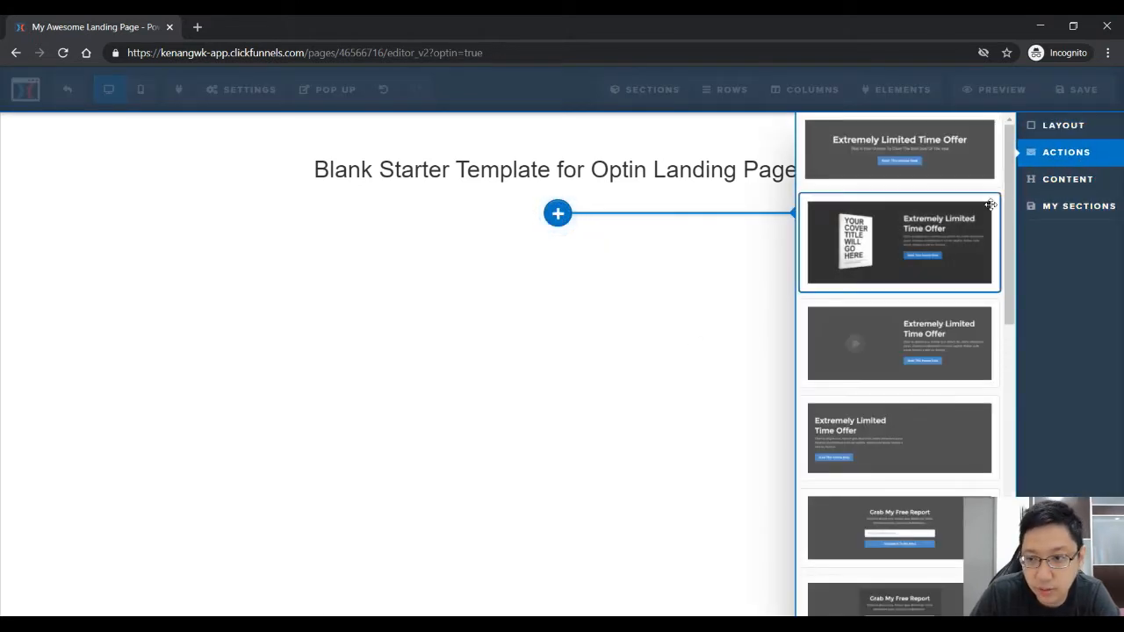
{"action": "scroll", "coordinate": [932, 238], "scroll_direction": "down", "scroll_amount": 5}
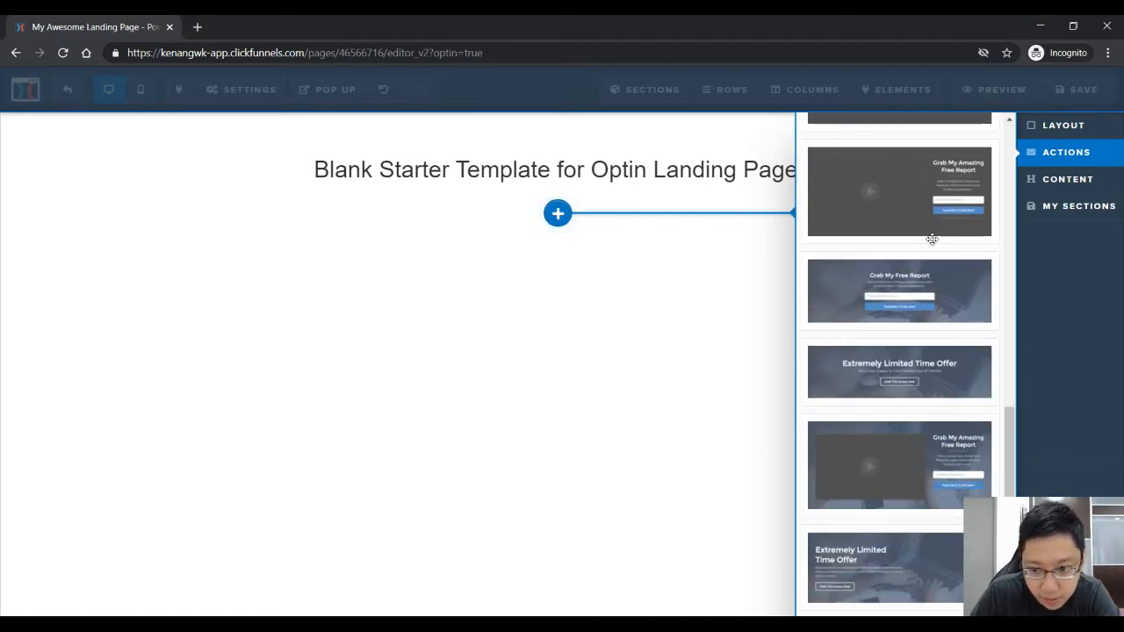
{"action": "scroll", "coordinate": [930, 250], "scroll_direction": "up", "scroll_amount": 5}
{"action": "scroll", "coordinate": [928, 262], "scroll_direction": "up", "scroll_amount": 1}
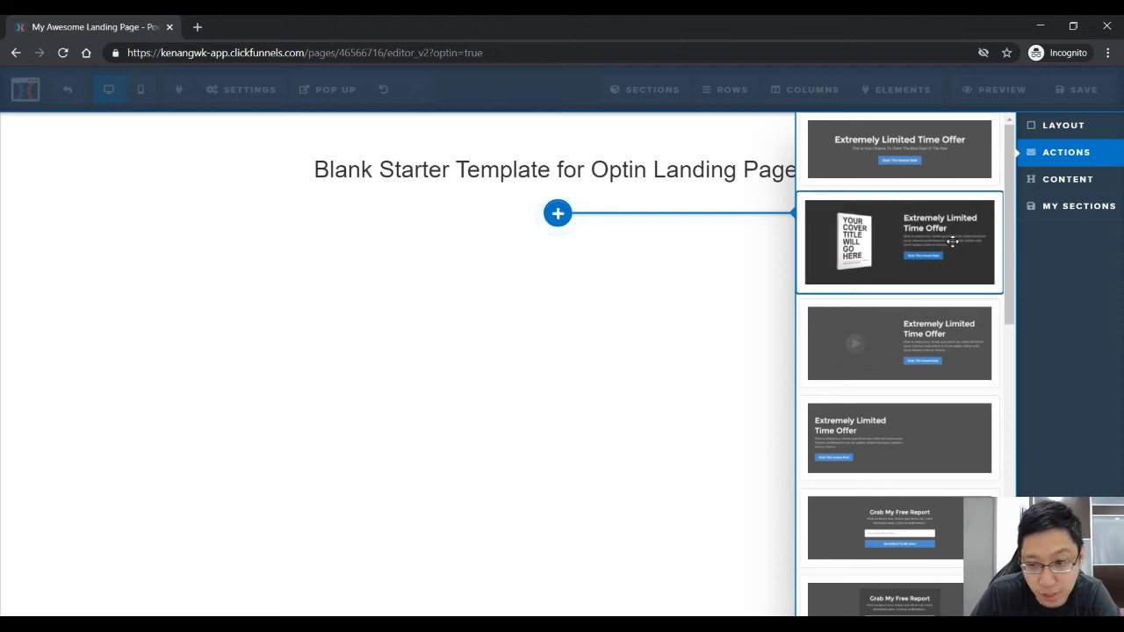
{"action": "scroll", "coordinate": [930, 227], "scroll_direction": "down", "scroll_amount": 3}
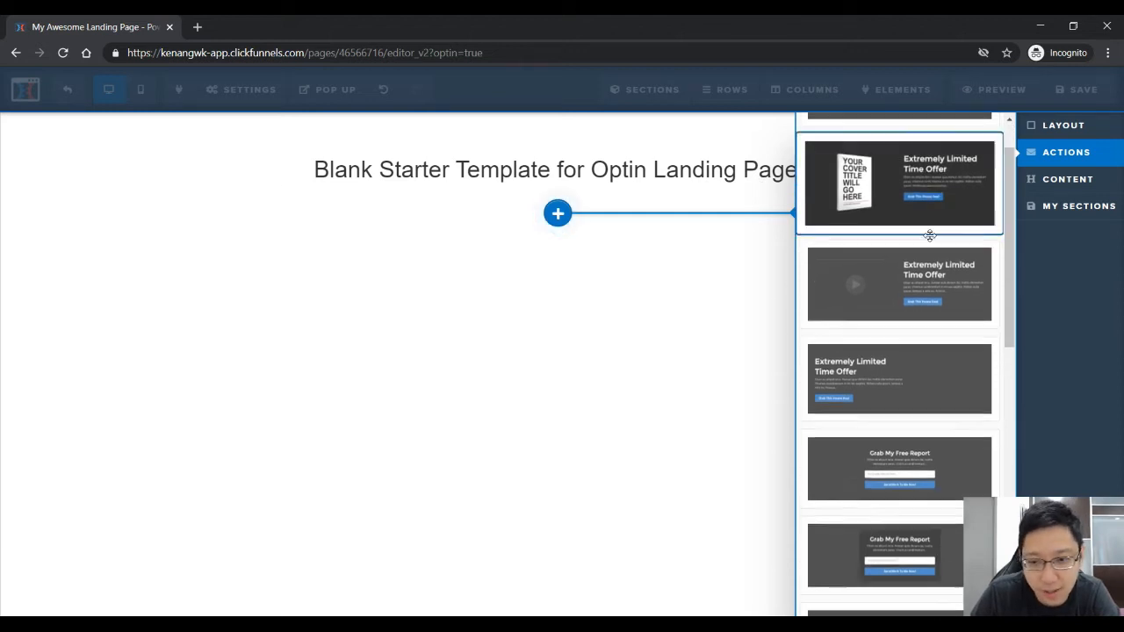
{"action": "scroll", "coordinate": [929, 235], "scroll_direction": "down", "scroll_amount": 1}
{"action": "scroll", "coordinate": [931, 233], "scroll_direction": "down", "scroll_amount": 3}
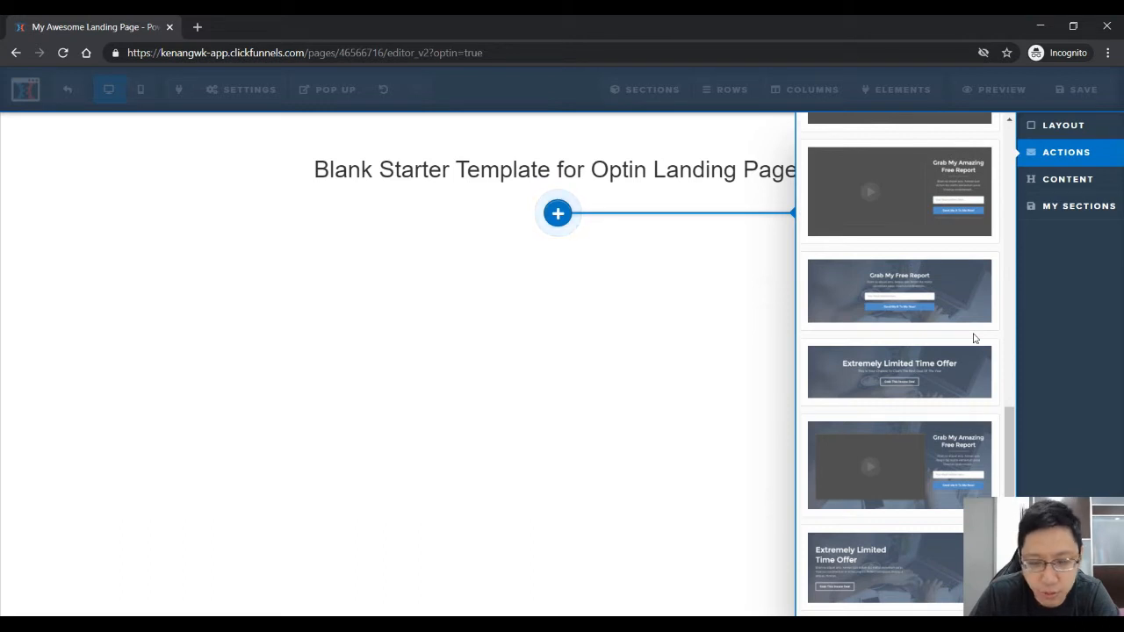
{"action": "scroll", "coordinate": [973, 334], "scroll_direction": "up", "scroll_amount": 3}
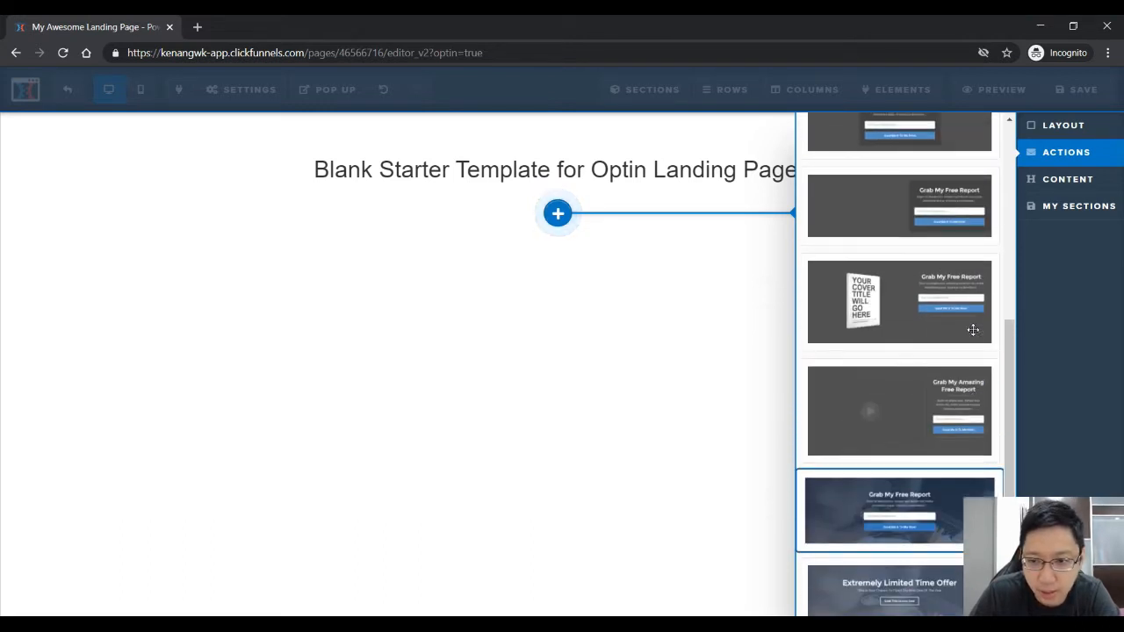
{"action": "mouse_move", "coordinate": [2, 151]}
{"action": "left_mouse_down"}
{"action": "mouse_move", "coordinate": [377, 159]}
{"action": "mouse_move", "coordinate": [271, 169]}
{"action": "mouse_move", "coordinate": [250, 146]}
{"action": "mouse_move", "coordinate": [0, 147]}
{"action": "left_mouse_up"}
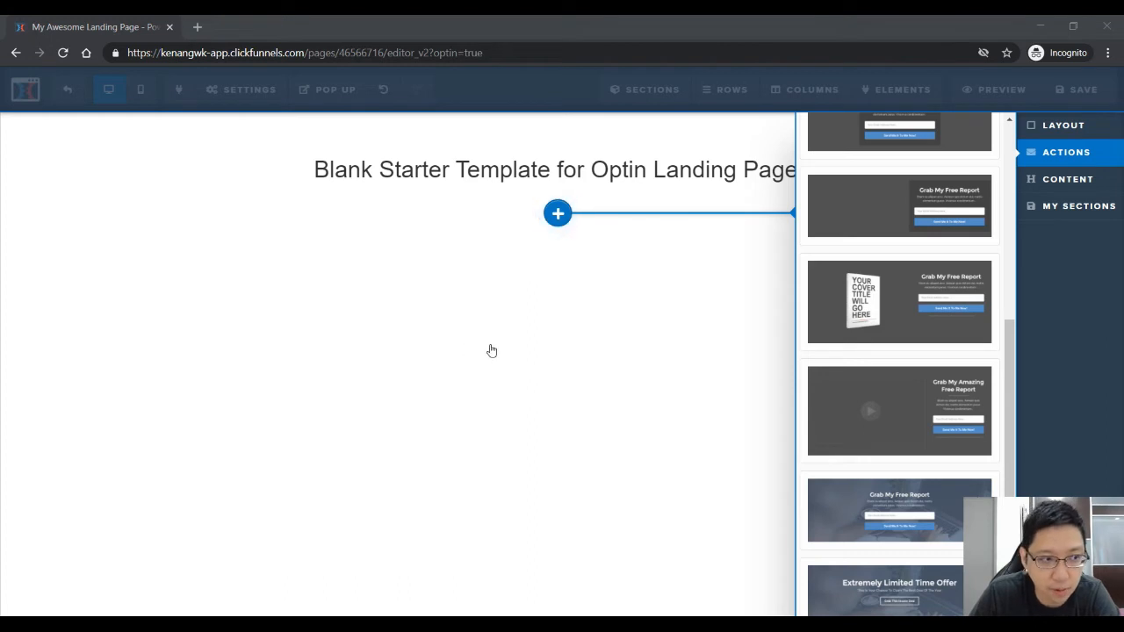
{"action": "left_click", "coordinate": [708, 455]}
{"action": "left_click", "coordinate": [248, 86]}
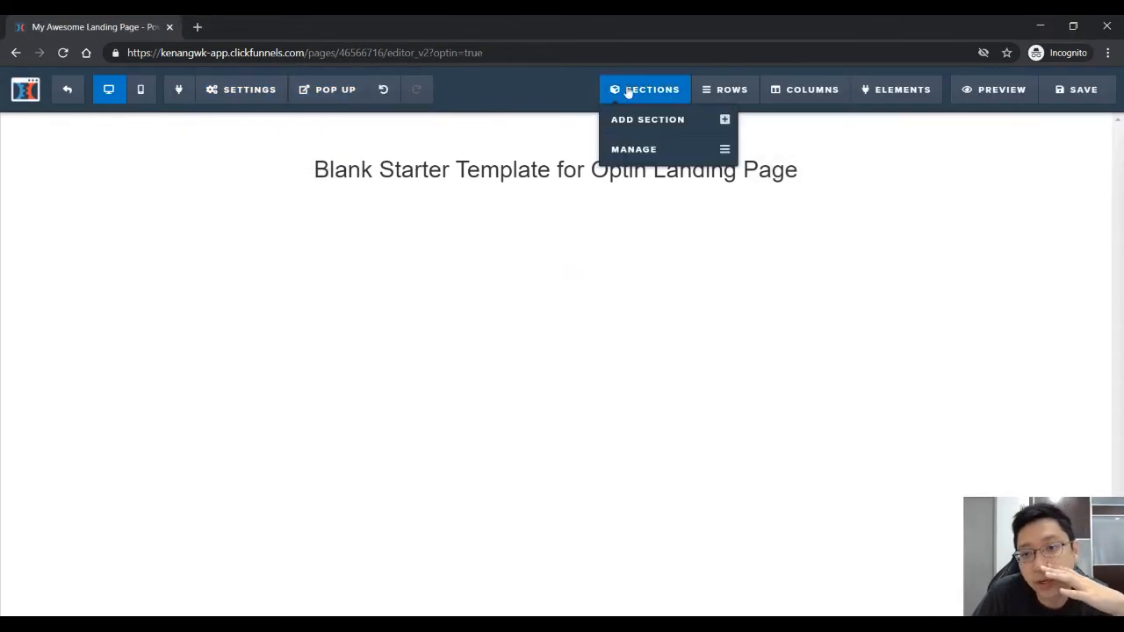
{"action": "mouse_move", "coordinate": [918, 92]}
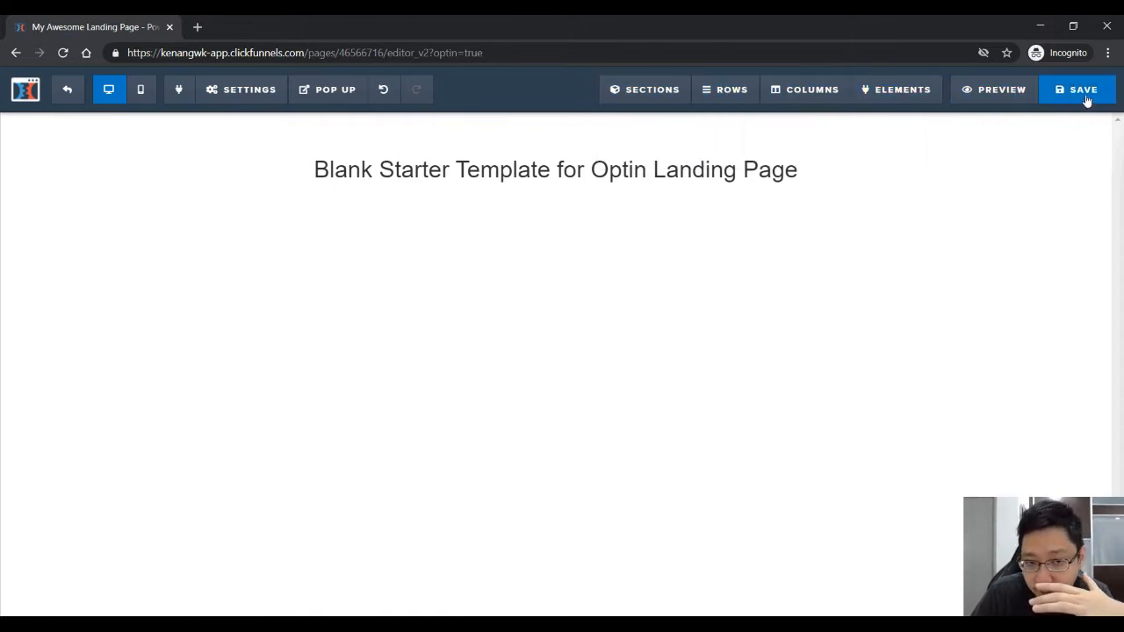
{"action": "mouse_move", "coordinate": [303, 93]}
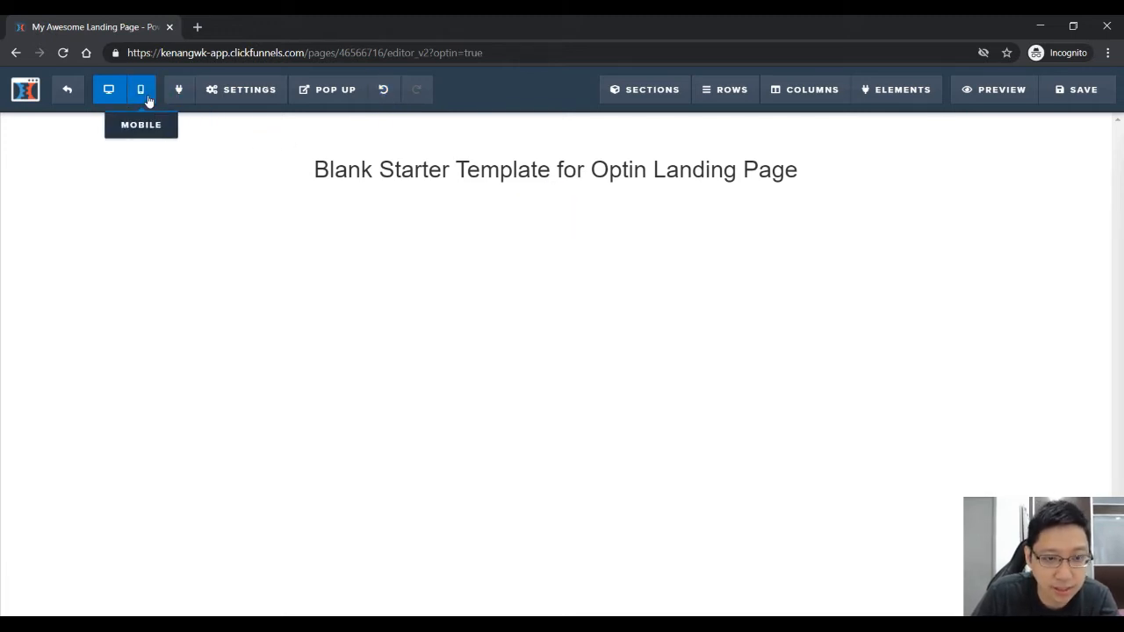
Look at the page's email integration settings and the list of available integrations
{"action": "mouse_move", "coordinate": [213, 92]}
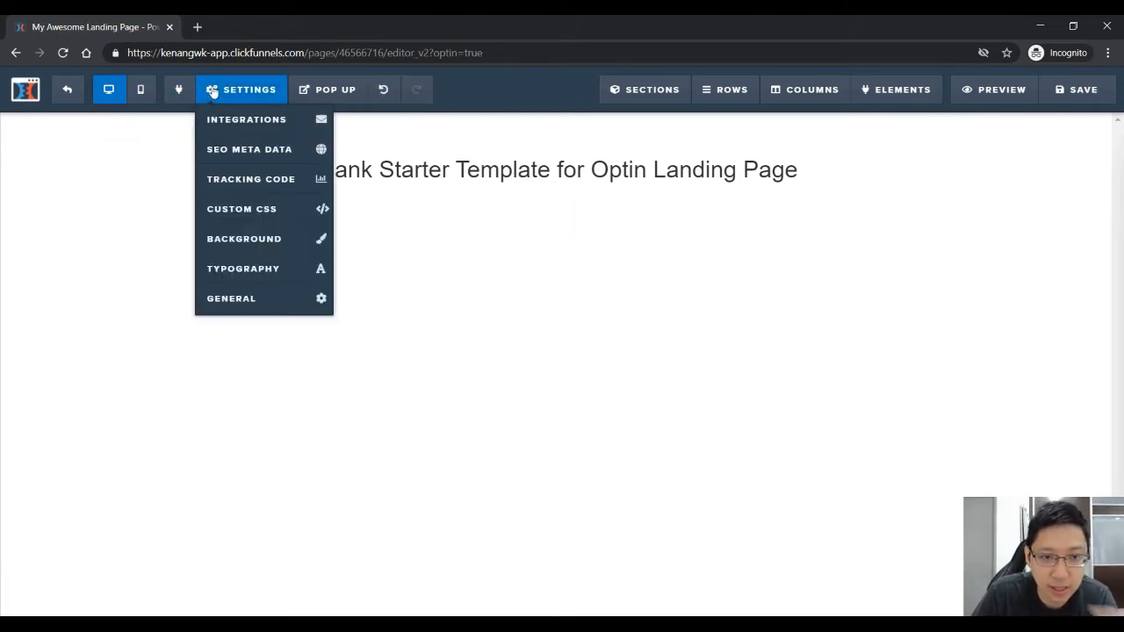
{"action": "left_click", "coordinate": [257, 124]}
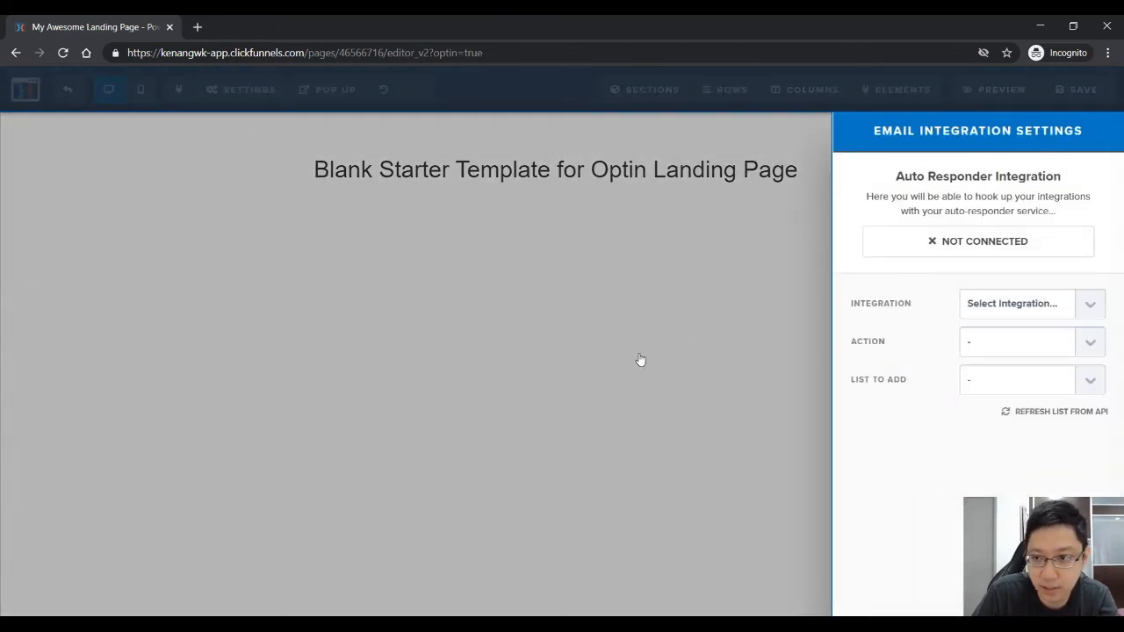
{"action": "left_click", "coordinate": [1019, 313]}
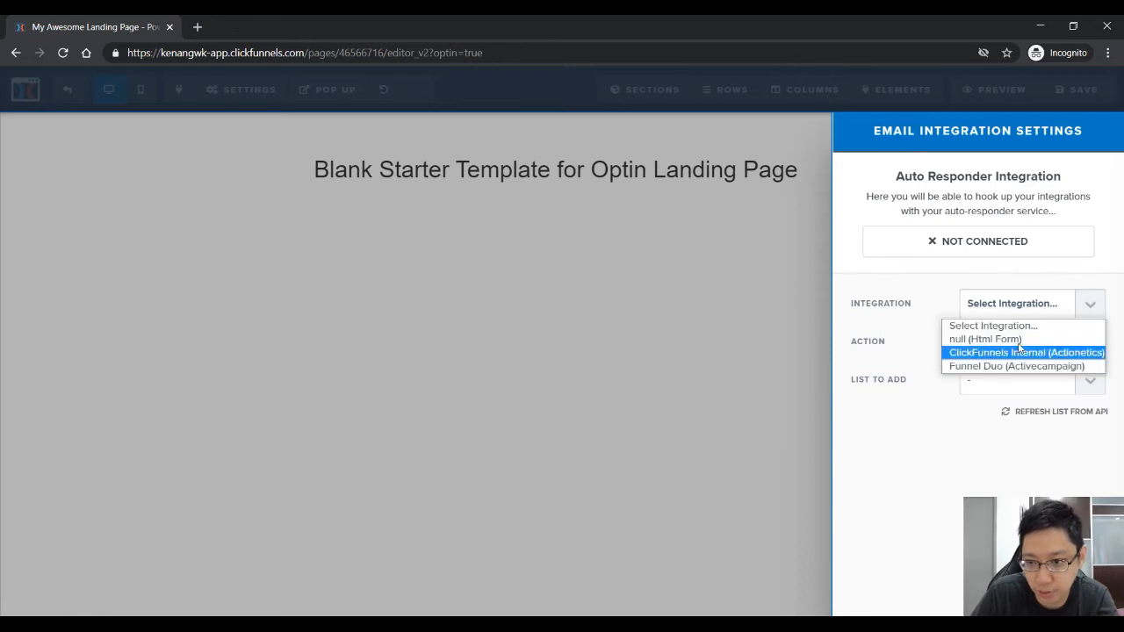
{"action": "left_click", "coordinate": [540, 363]}
Set the SEO title to "FREE Checklist In Building A Highly Converting Landing Page", describe the free checklist download, and enter the author's name
{"action": "left_click", "coordinate": [244, 93]}
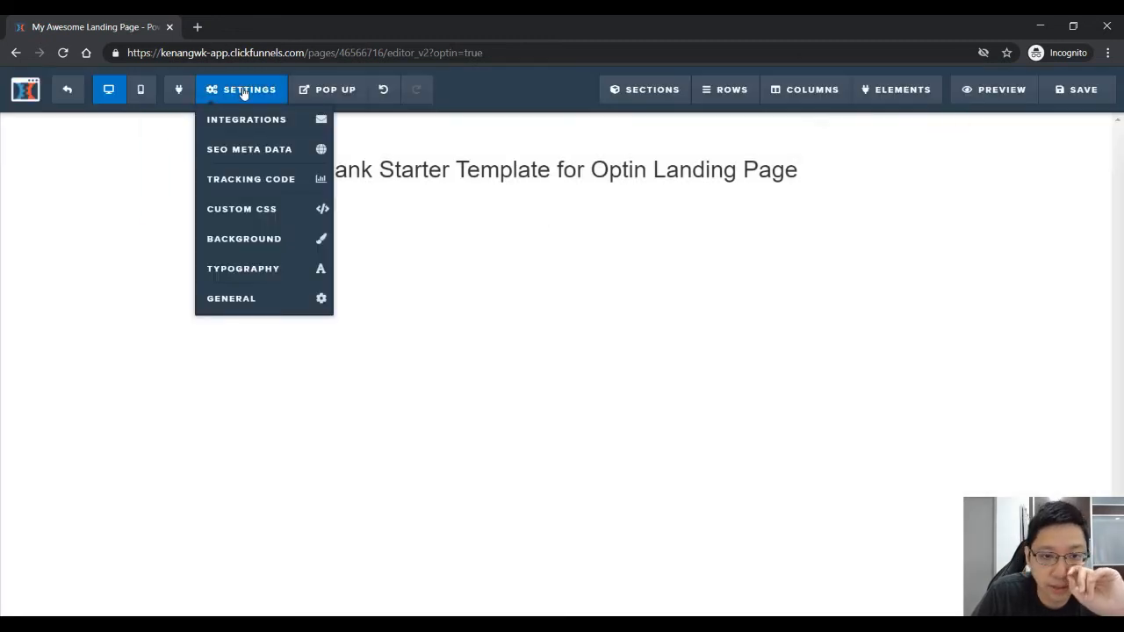
{"action": "left_click", "coordinate": [278, 154]}
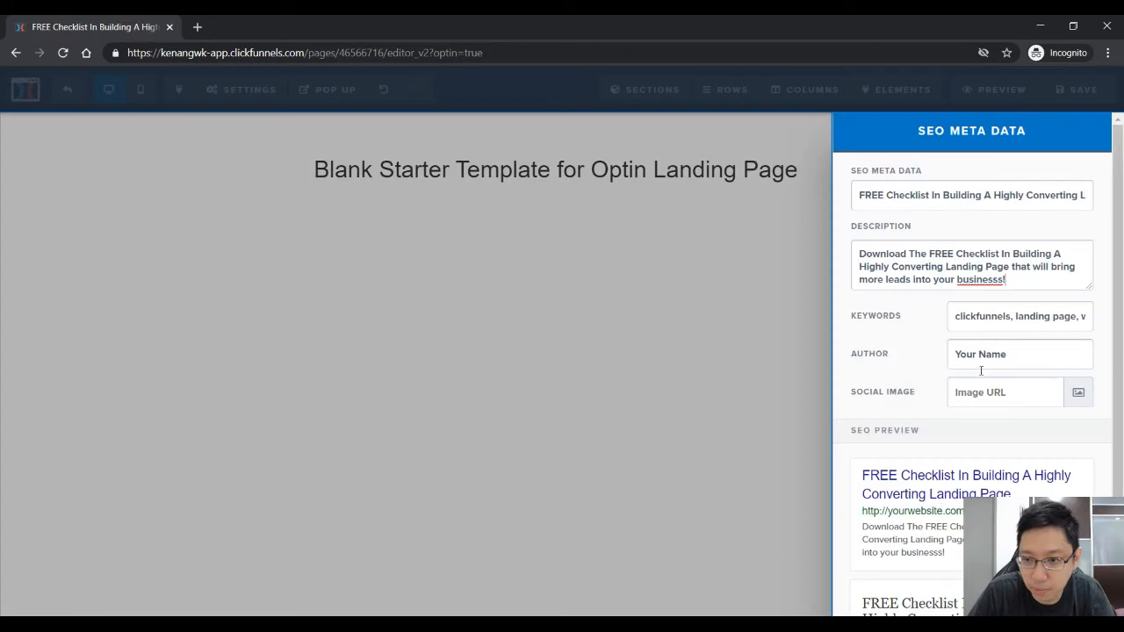
{"action": "triple_click", "coordinate": [1007, 357]}
{"action": "type", "text": "Ken Ang"}
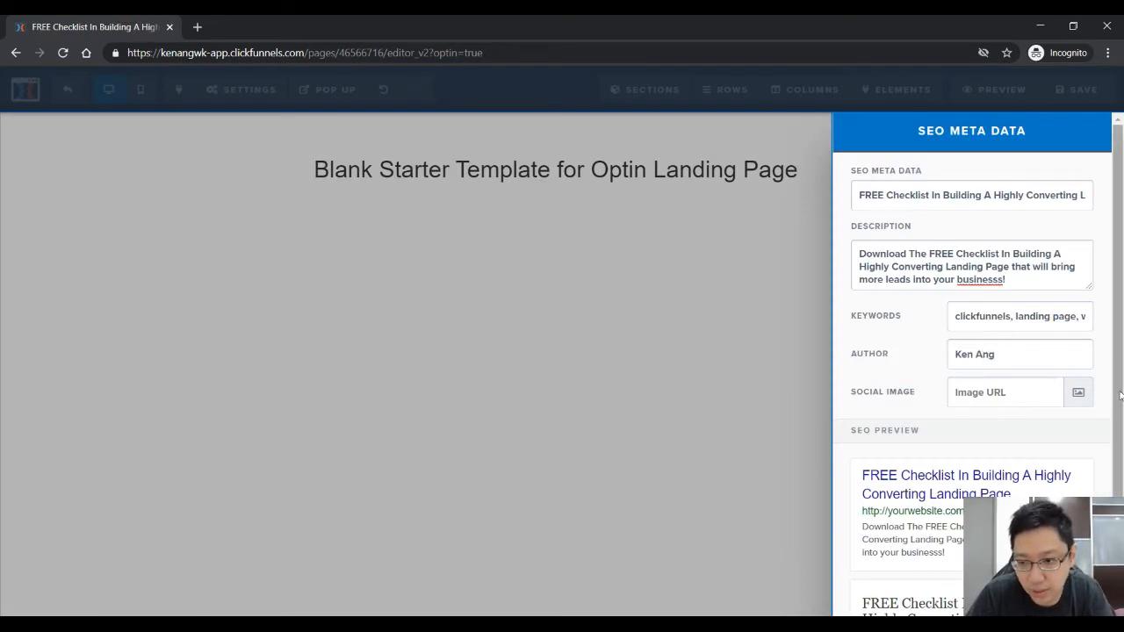
Upload all the pictures in the Images folder and use the portrait of the man in a dark suit as the page's social image
{"action": "left_click", "coordinate": [1078, 393]}
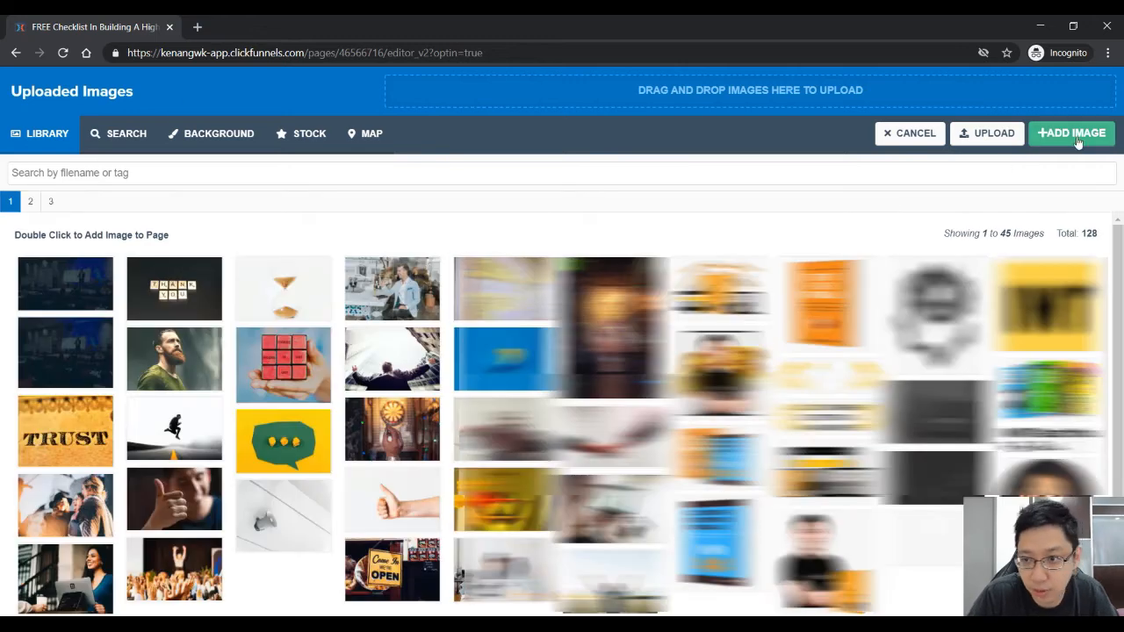
{"action": "left_click", "coordinate": [996, 137]}
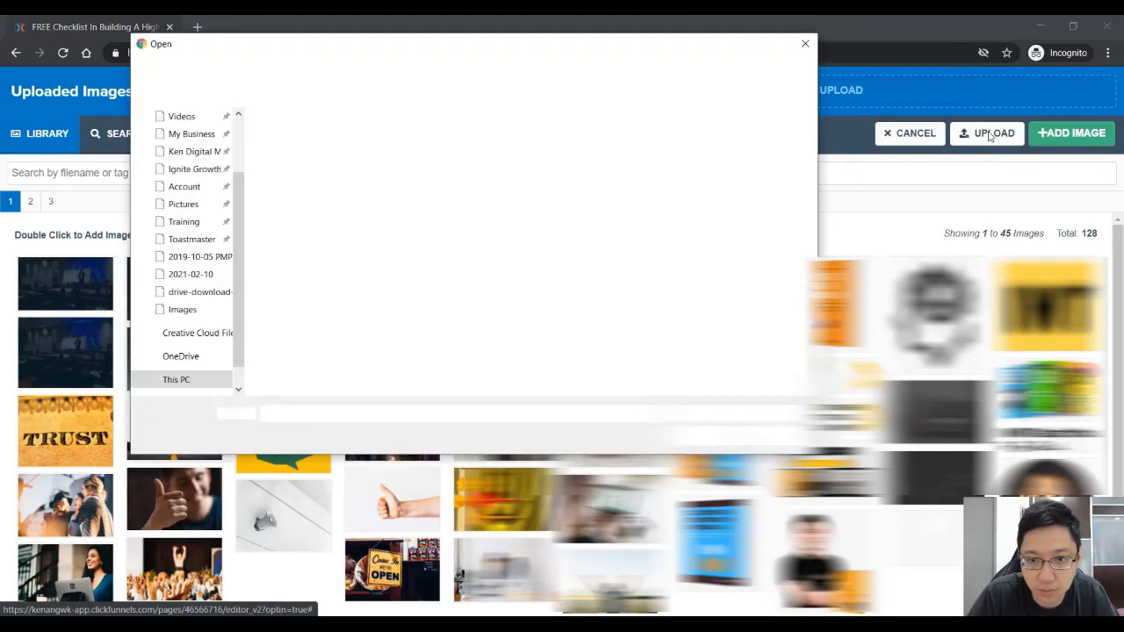
{"action": "left_click_drag", "start_coordinate": [785, 235], "coordinate": [277, 109]}
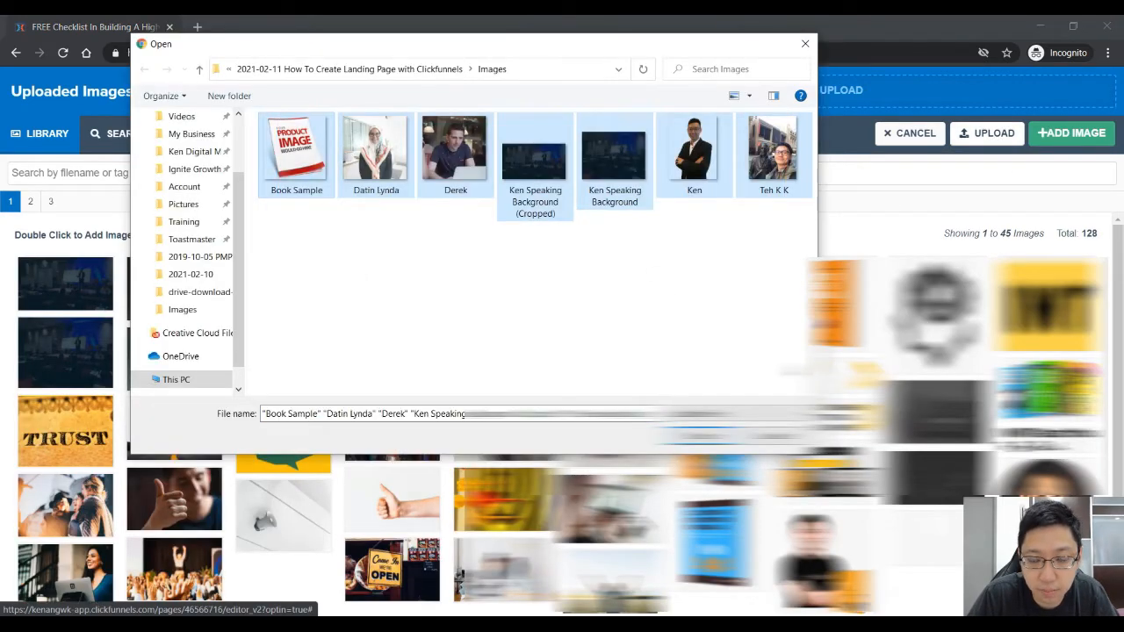
{"action": "left_click", "coordinate": [702, 435]}
{"action": "left_click", "coordinate": [64, 464]}
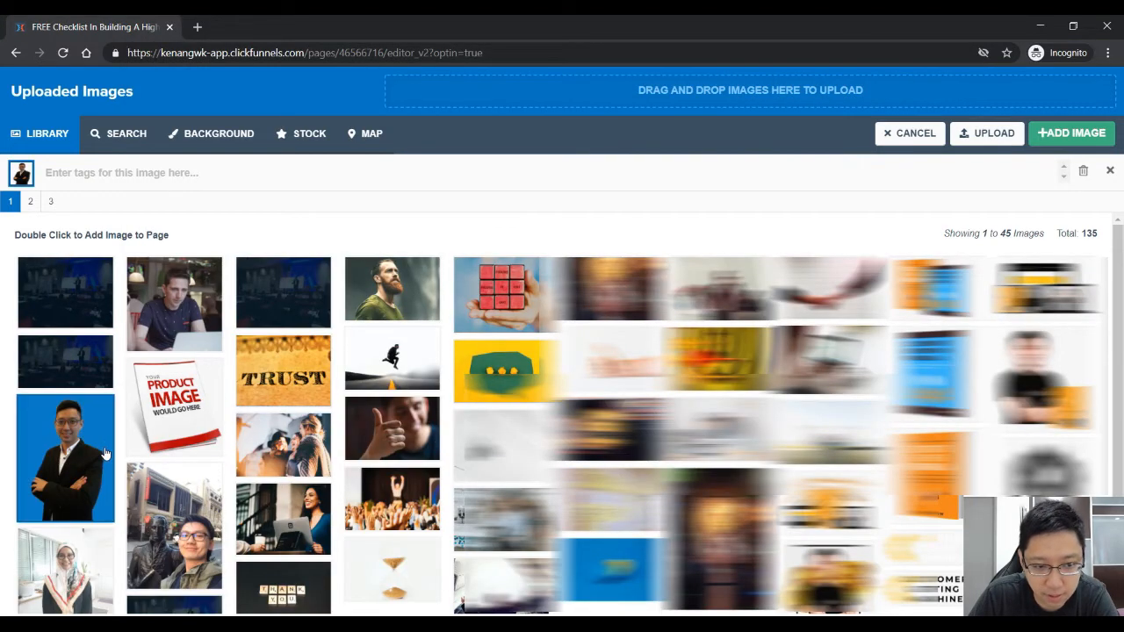
{"action": "double_click", "coordinate": [65, 470]}
{"action": "scroll", "coordinate": [1048, 477], "scroll_direction": "down", "scroll_amount": 4}
{"action": "scroll", "coordinate": [1050, 481], "scroll_direction": "up", "scroll_amount": 4}
{"action": "scroll", "coordinate": [1048, 480], "scroll_direction": "down", "scroll_amount": 4}
{"action": "left_click", "coordinate": [707, 383]}
Look at the page's tracking code editor and its background image, color and video settings
{"action": "left_click", "coordinate": [235, 89]}
{"action": "left_click", "coordinate": [266, 182]}
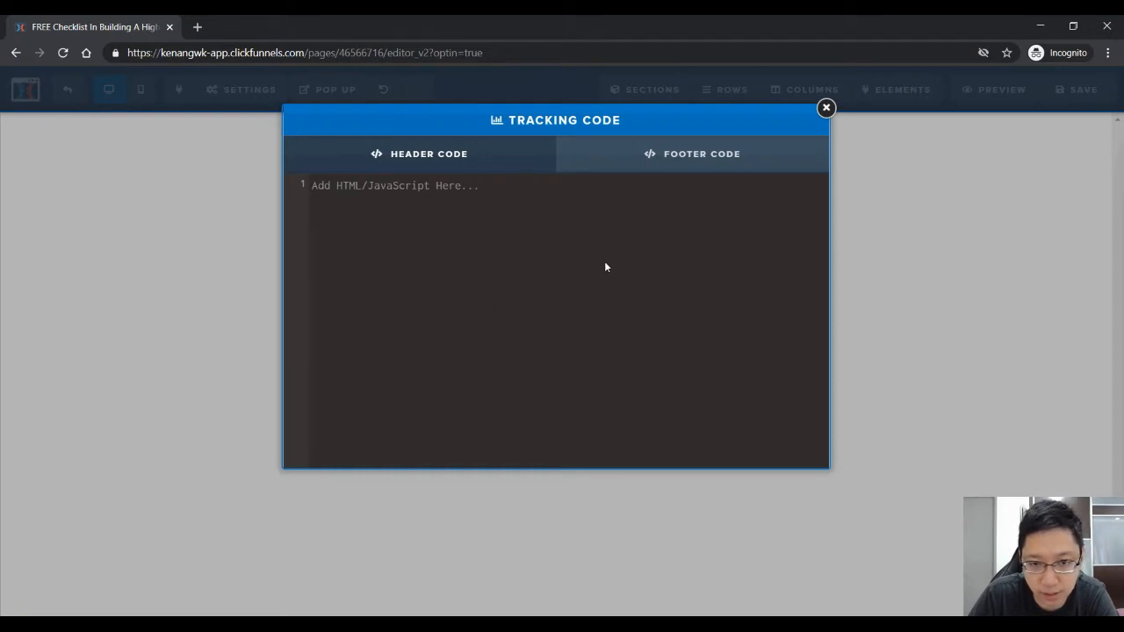
{"action": "left_click", "coordinate": [826, 109]}
{"action": "left_click", "coordinate": [242, 89]}
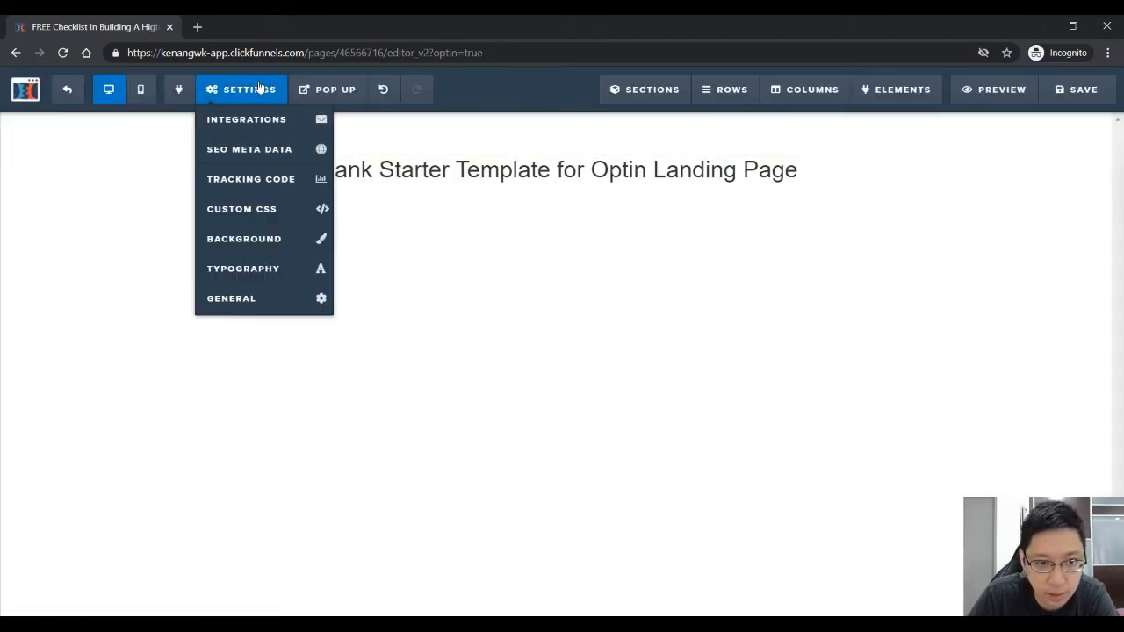
{"action": "left_click", "coordinate": [276, 247]}
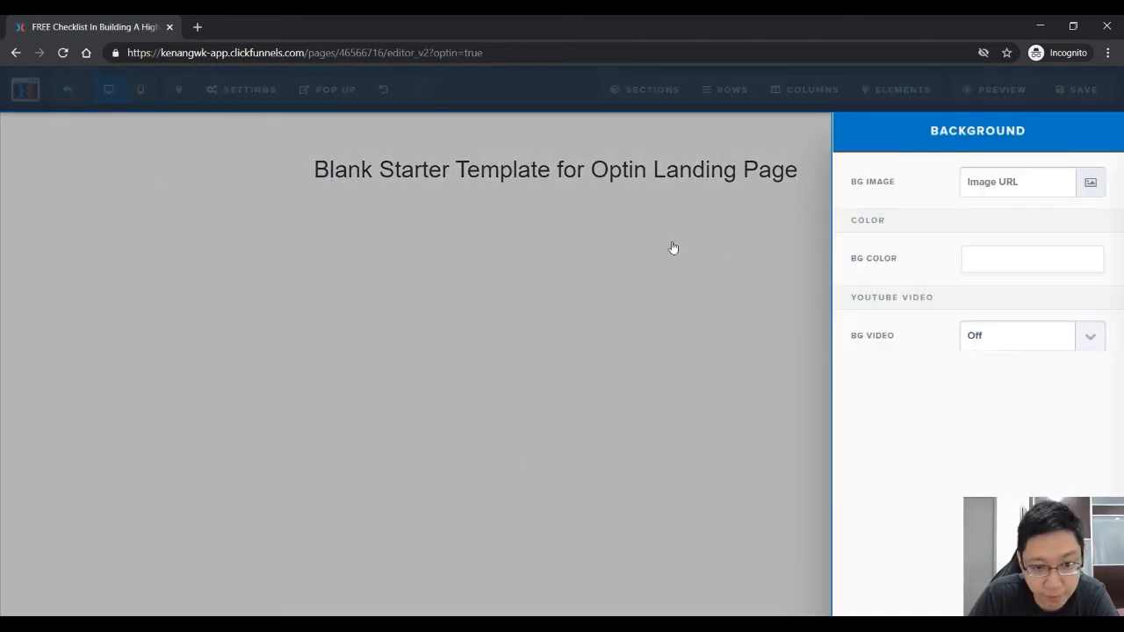
{"action": "left_click", "coordinate": [446, 322]}
Set the page's content font to Roboto and its headline font to Archivo Black
{"action": "mouse_move", "coordinate": [262, 86]}
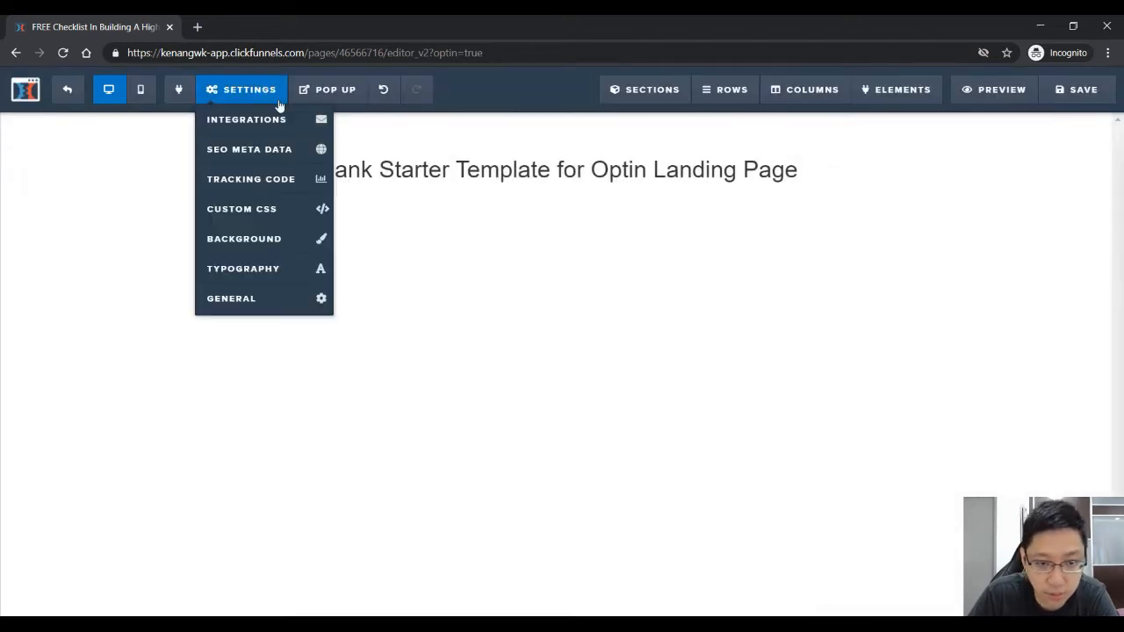
{"action": "left_click", "coordinate": [292, 271]}
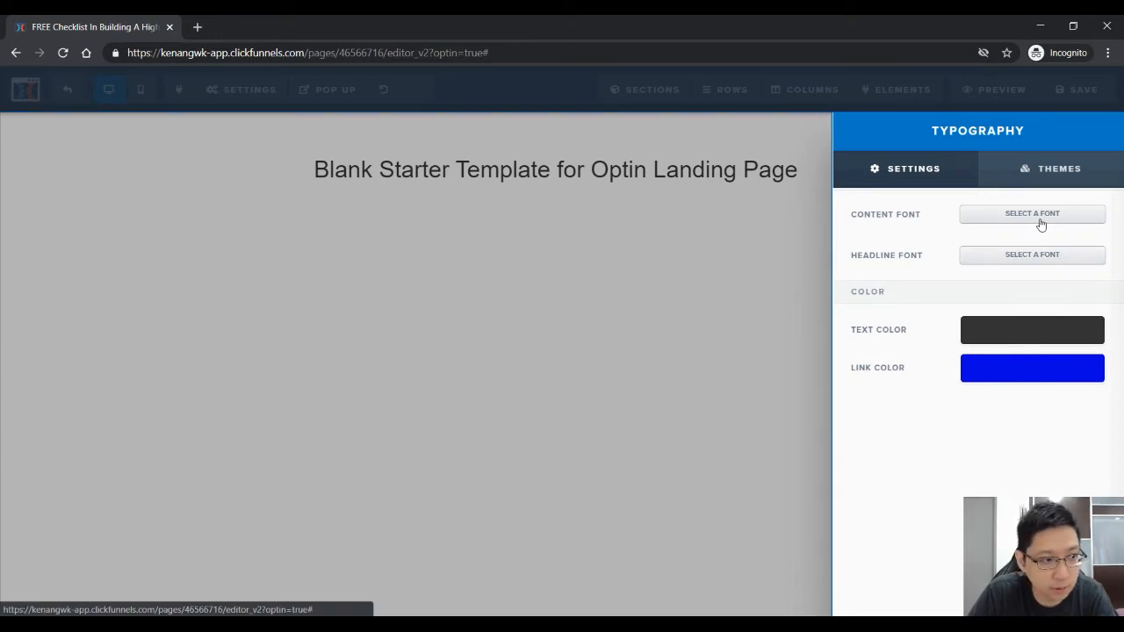
{"action": "left_click", "coordinate": [1041, 220]}
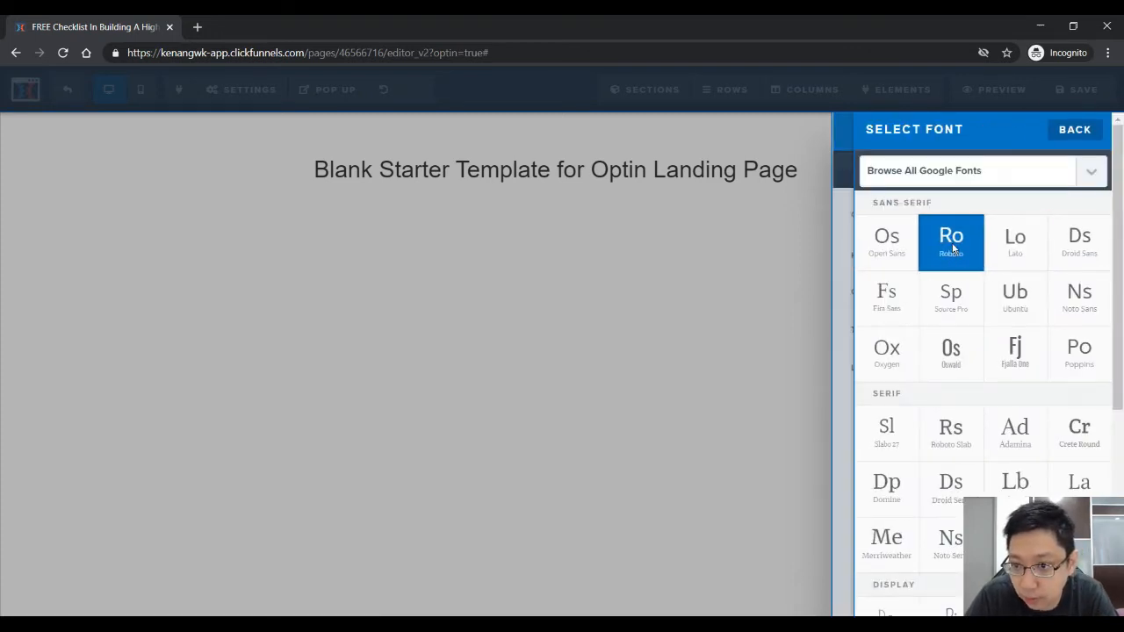
{"action": "left_click", "coordinate": [953, 248]}
{"action": "left_click", "coordinate": [1038, 256]}
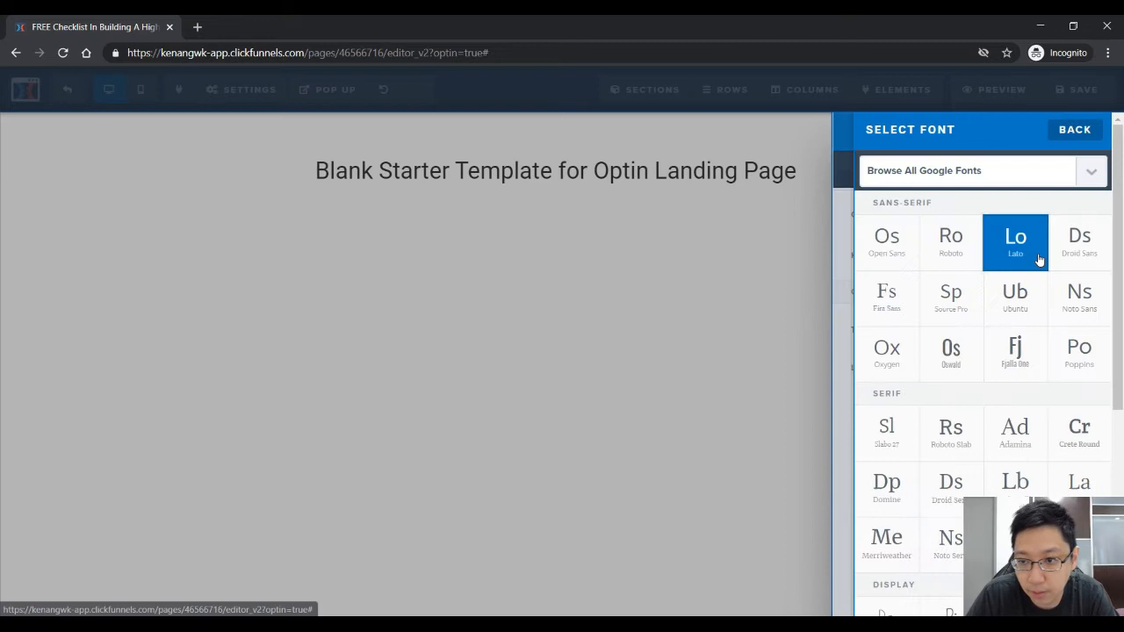
{"action": "scroll", "coordinate": [1025, 308], "scroll_direction": "down", "scroll_amount": 2}
{"action": "scroll", "coordinate": [1024, 308], "scroll_direction": "down", "scroll_amount": 1}
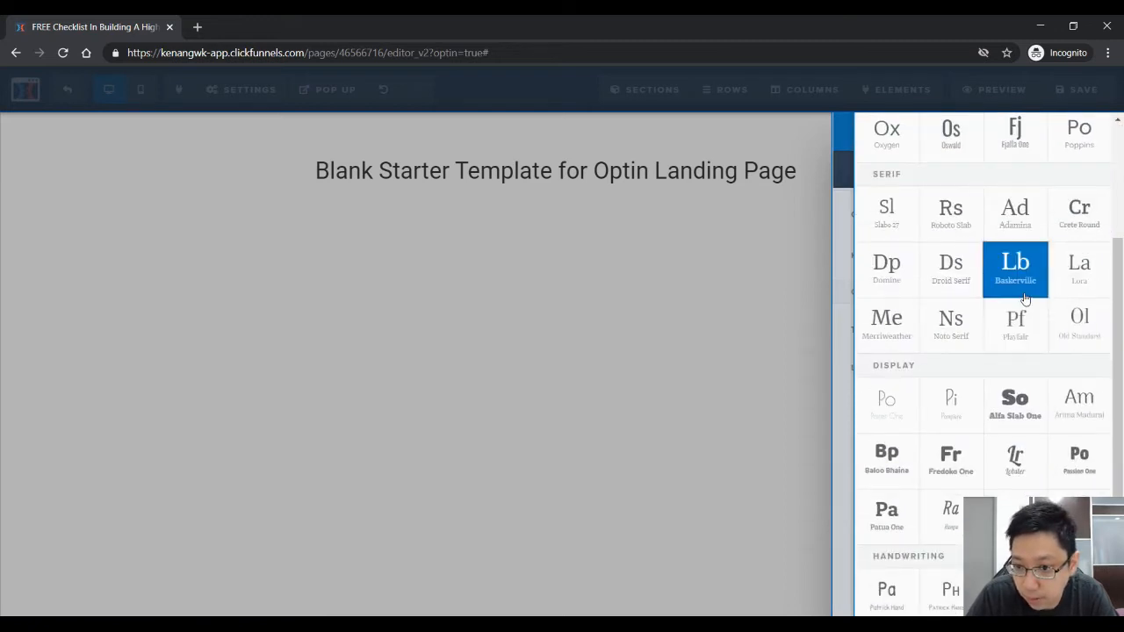
{"action": "left_click", "coordinate": [986, 278]}
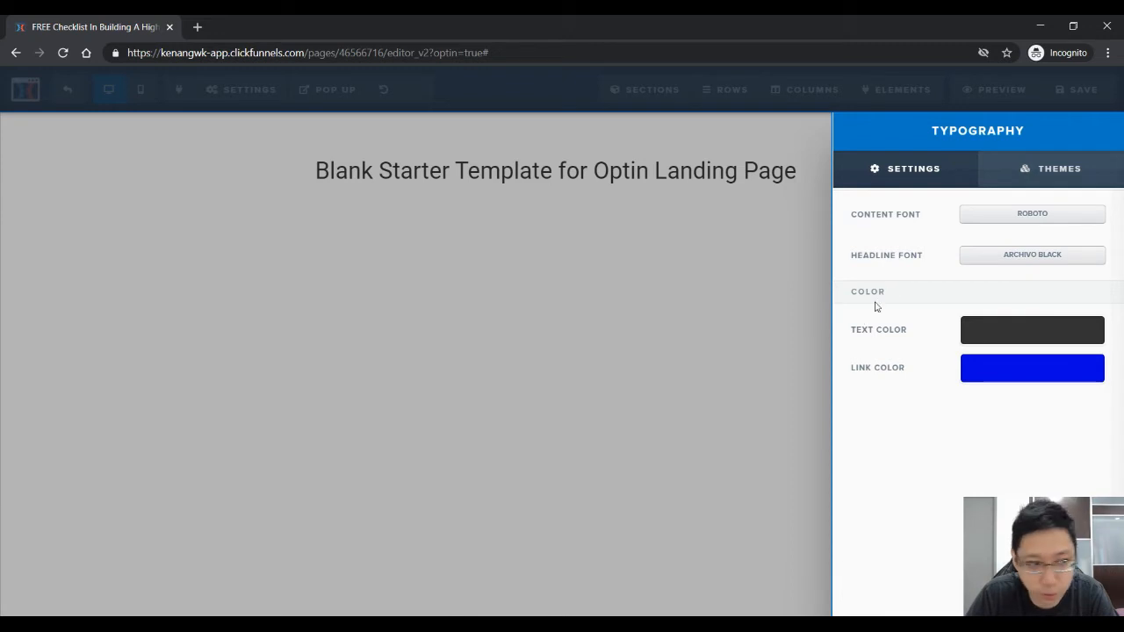
{"action": "left_click", "coordinate": [48, 378]}
Look at the page's general settings, including the submit destination, digital asset, affiliate badge and search engine options
{"action": "left_click", "coordinate": [215, 83]}
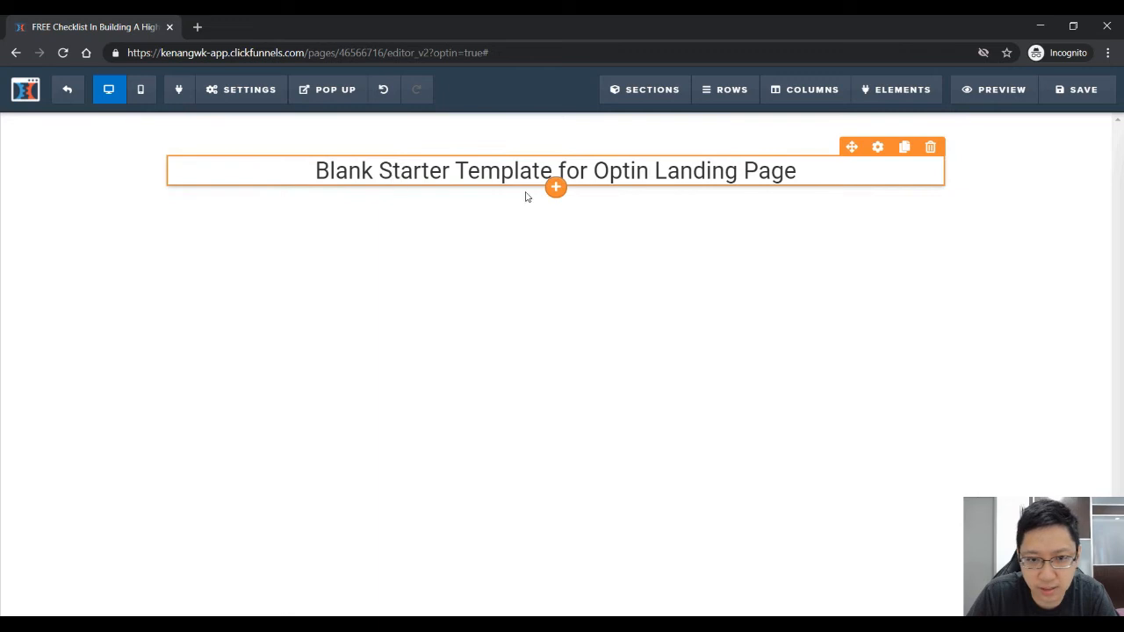
{"action": "mouse_move", "coordinate": [261, 104]}
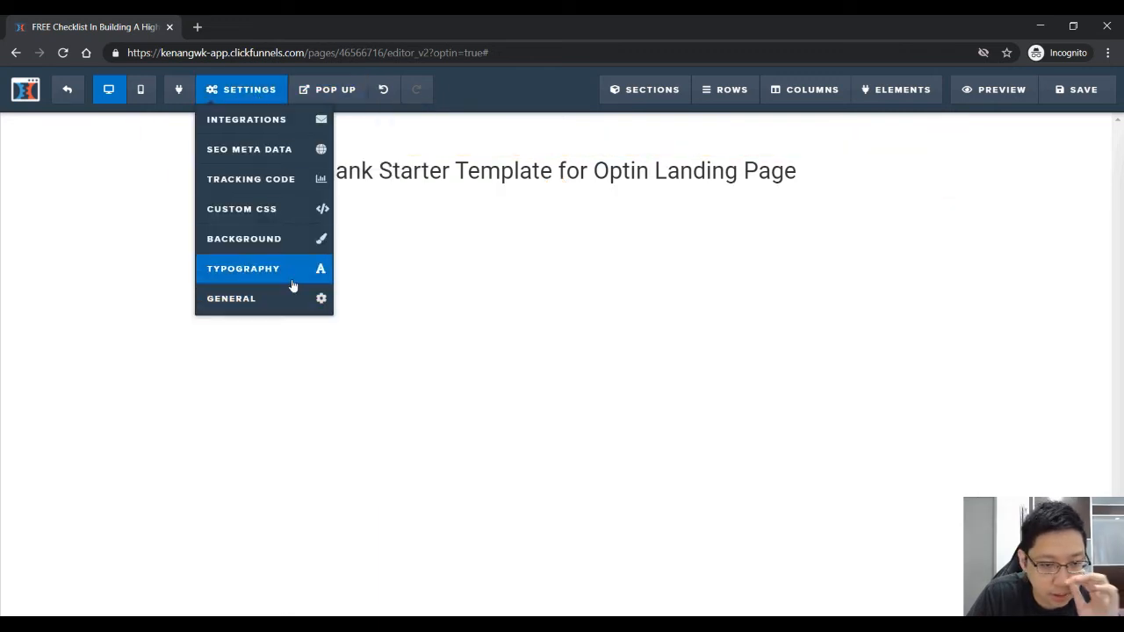
{"action": "left_click", "coordinate": [291, 308]}
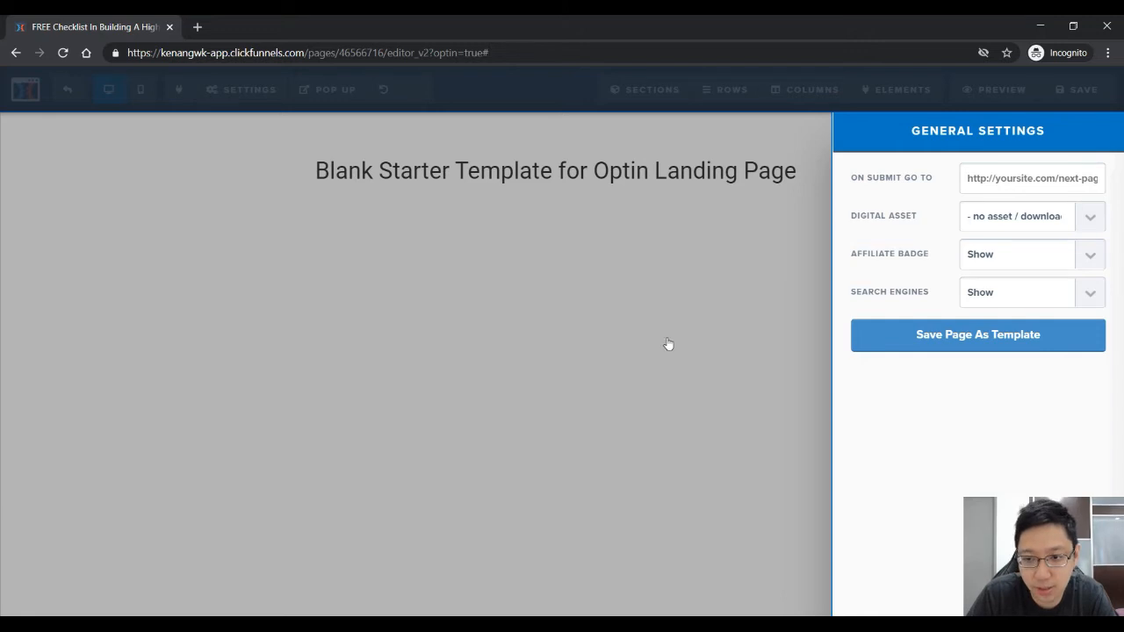
{"action": "left_click", "coordinate": [638, 321]}
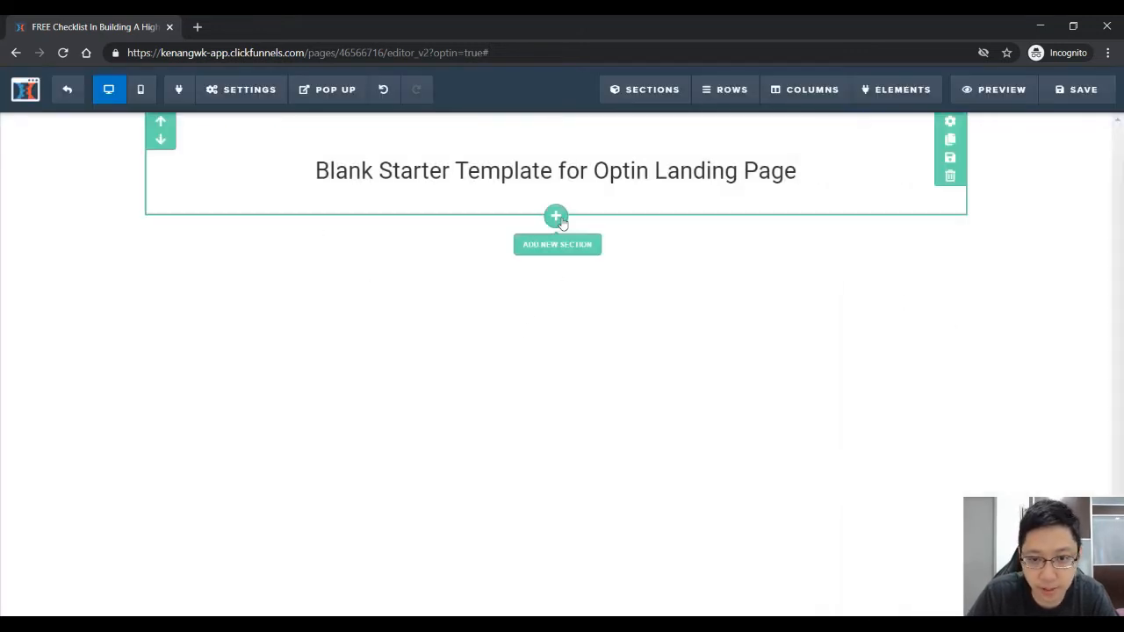
Add the ready-made "Grab My Free Report" action section below the headline section and delete the original headline section
{"action": "left_click", "coordinate": [557, 216]}
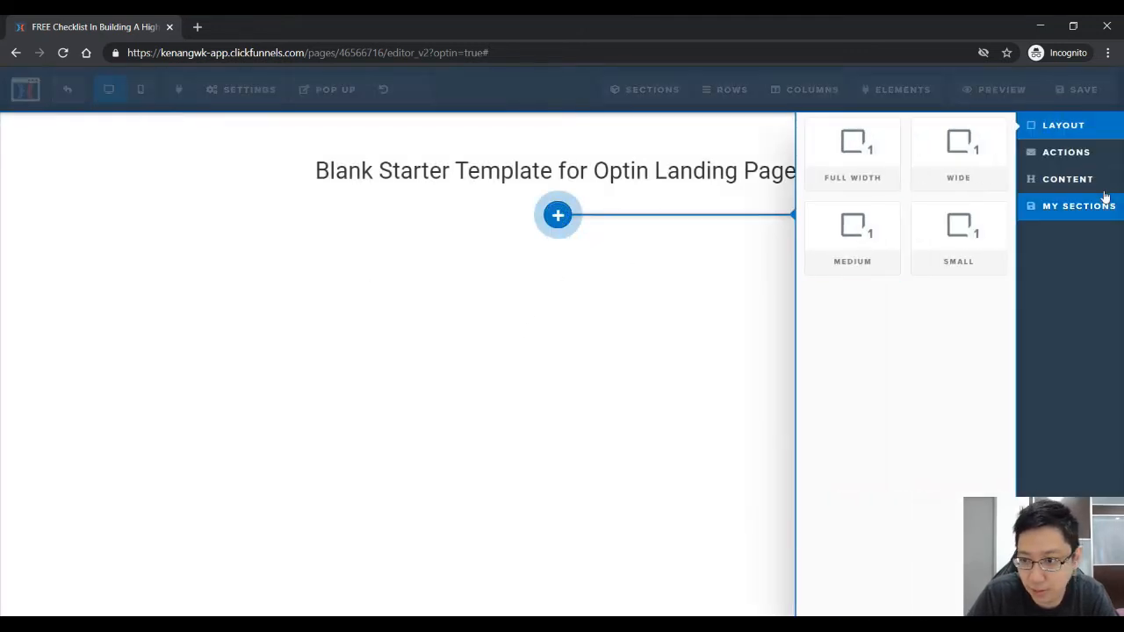
{"action": "left_click", "coordinate": [1093, 154]}
{"action": "left_click", "coordinate": [966, 326]}
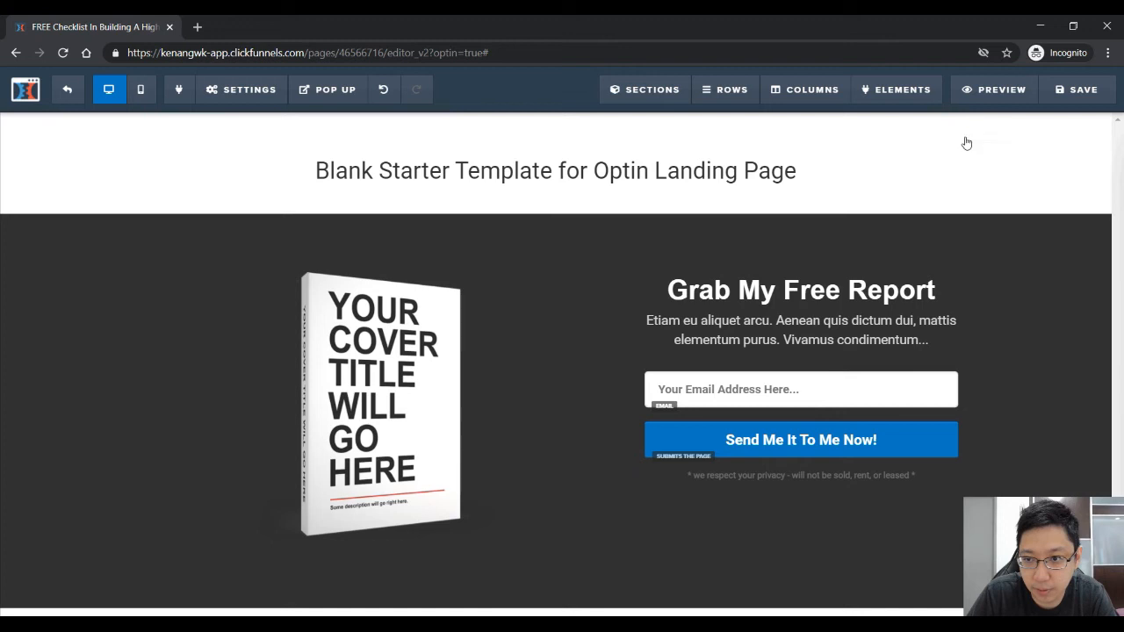
{"action": "left_click", "coordinate": [948, 178]}
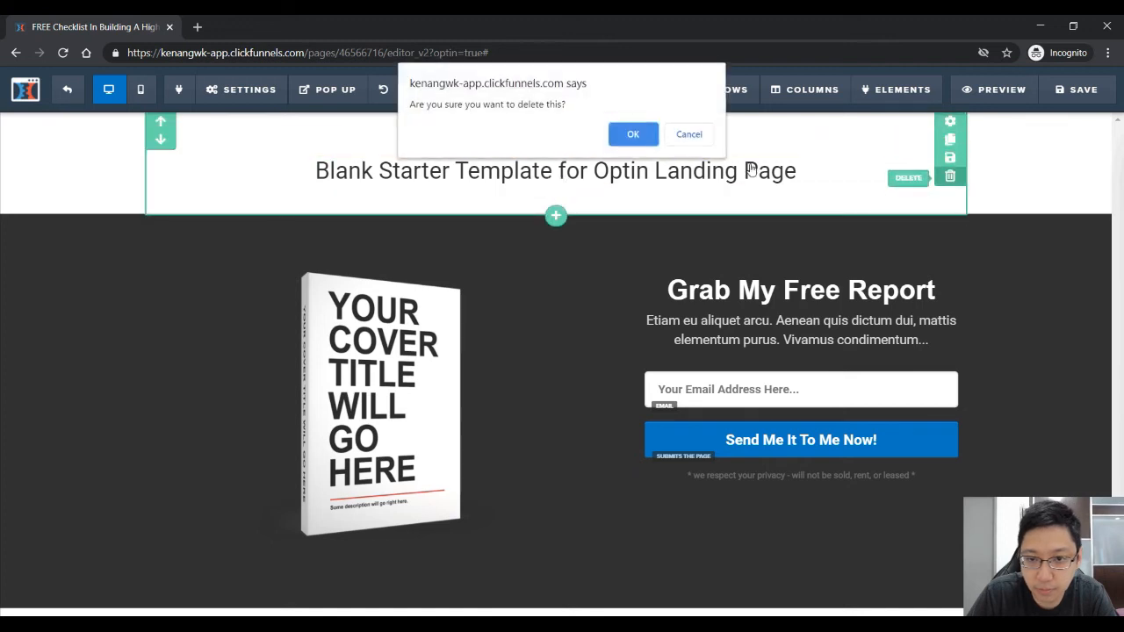
{"action": "left_click", "coordinate": [636, 138]}
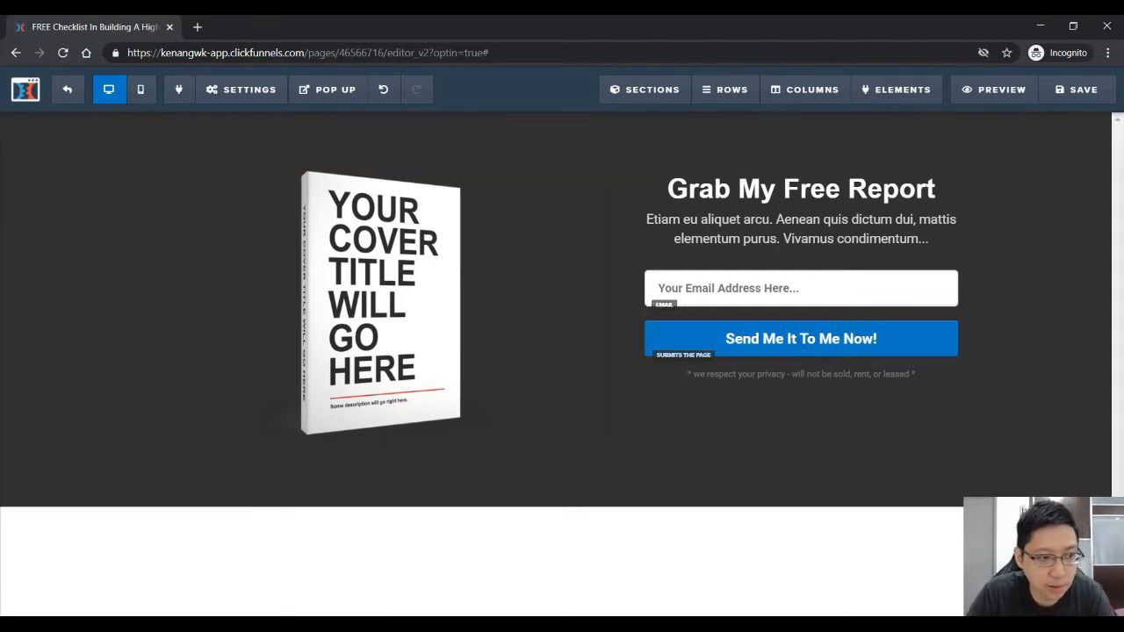
Change the section's headline to "Get More Leads Into Your Business With High Converting Landing Page"
{"action": "triple_click", "coordinate": [801, 189]}
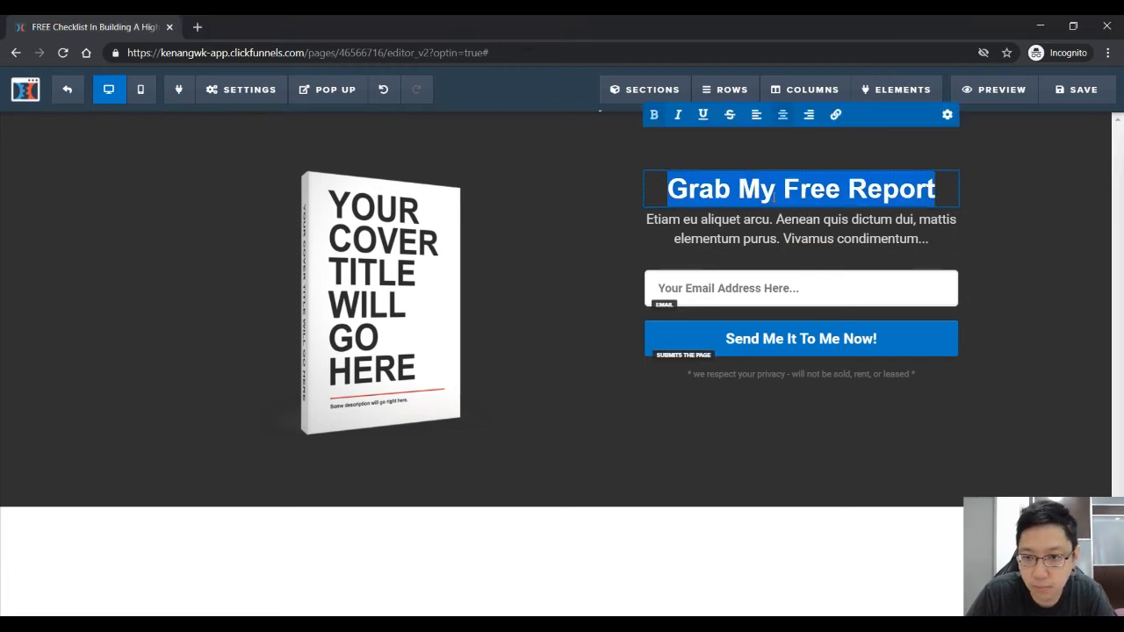
{"action": "type", "text": "Get More Leads Into Your Business With High Converting Landing Page"}
Change the text under the headline to "Download The FREE Checklist In Building A Highly Converting Landing Page Below:" and widen the text column
{"action": "triple_click", "coordinate": [800, 333]}
{"action": "type", "text": "Download The FREE Checklist In Building A Highly Converting Landing Page Below:"}
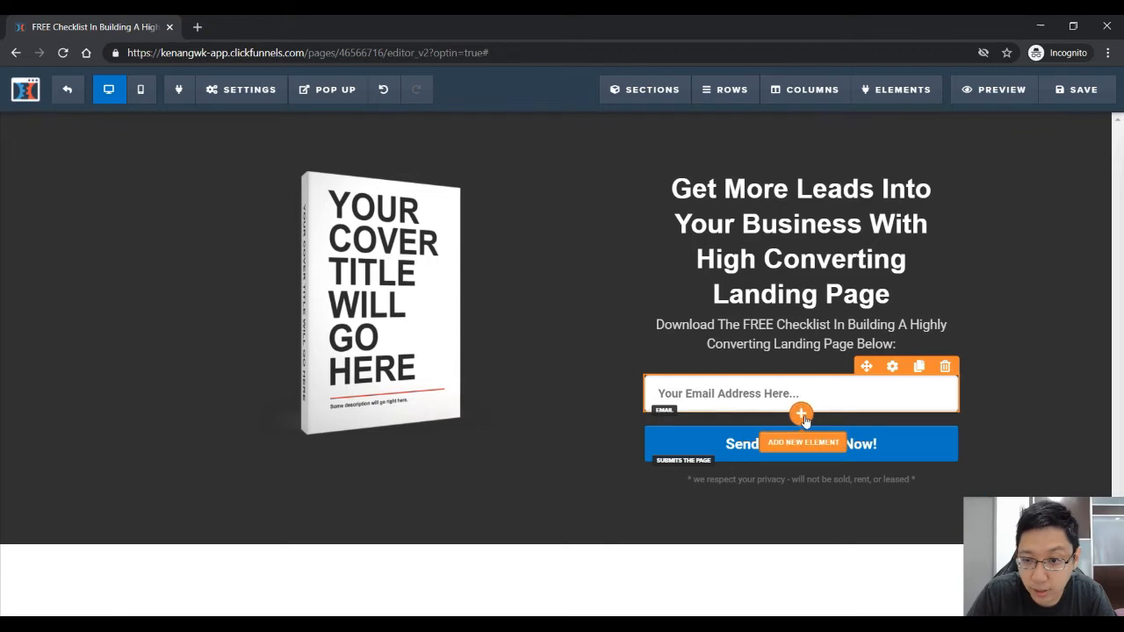
{"action": "left_click_drag", "start_coordinate": [599, 325], "coordinate": [557, 322]}
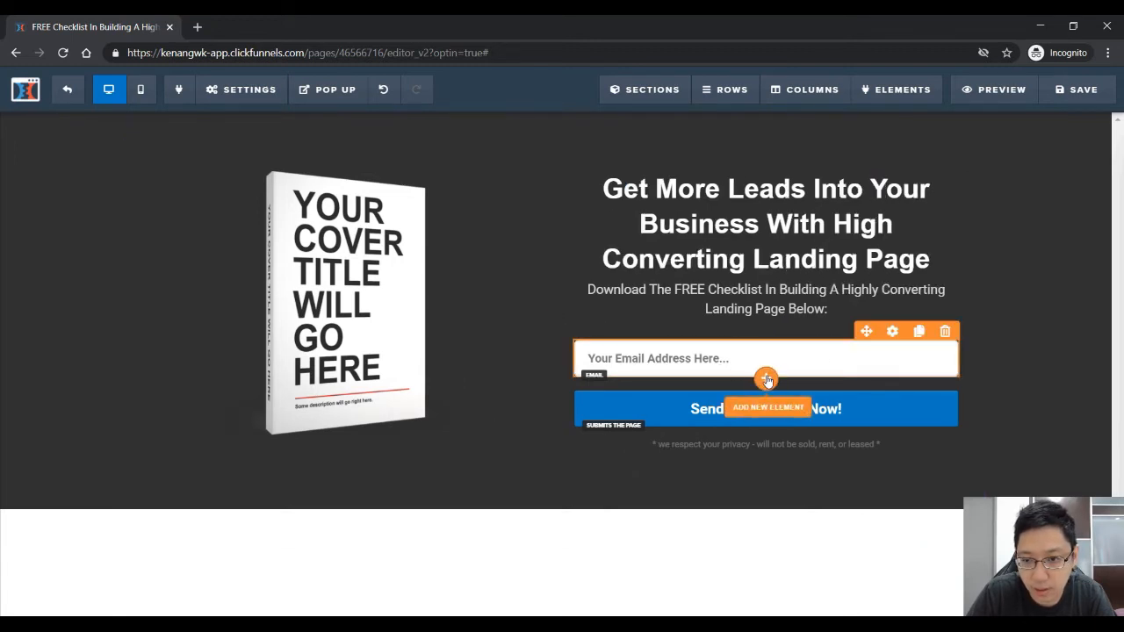
Clone the email field and make the upper copy a Full Name input with the placeholder "Your Full Name Here..."
{"action": "left_click", "coordinate": [766, 379]}
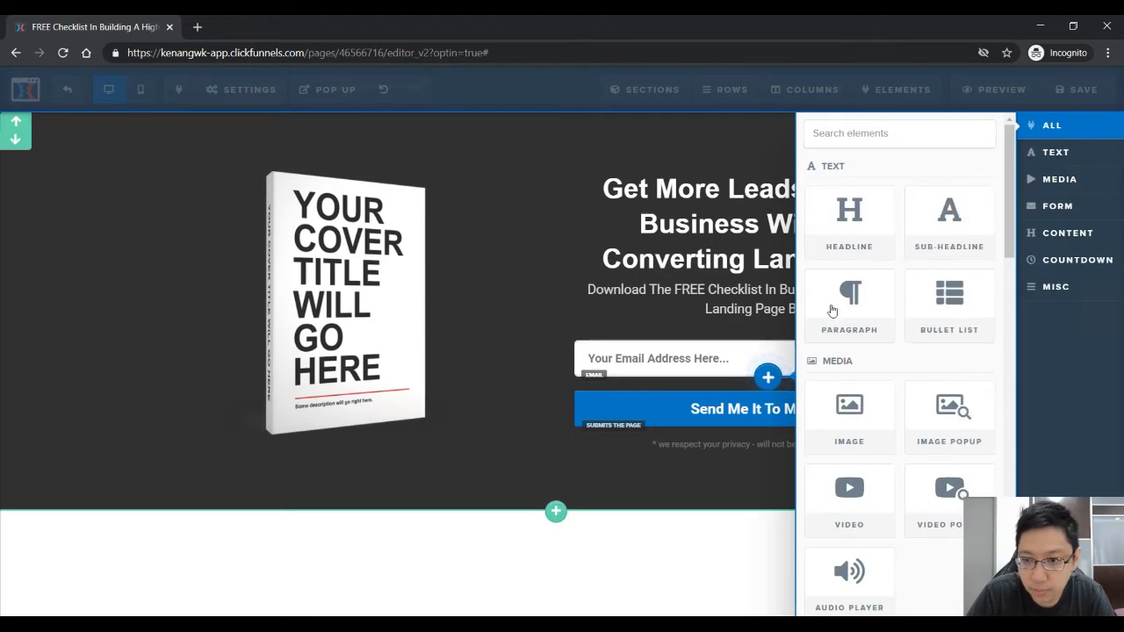
{"action": "left_click", "coordinate": [705, 322]}
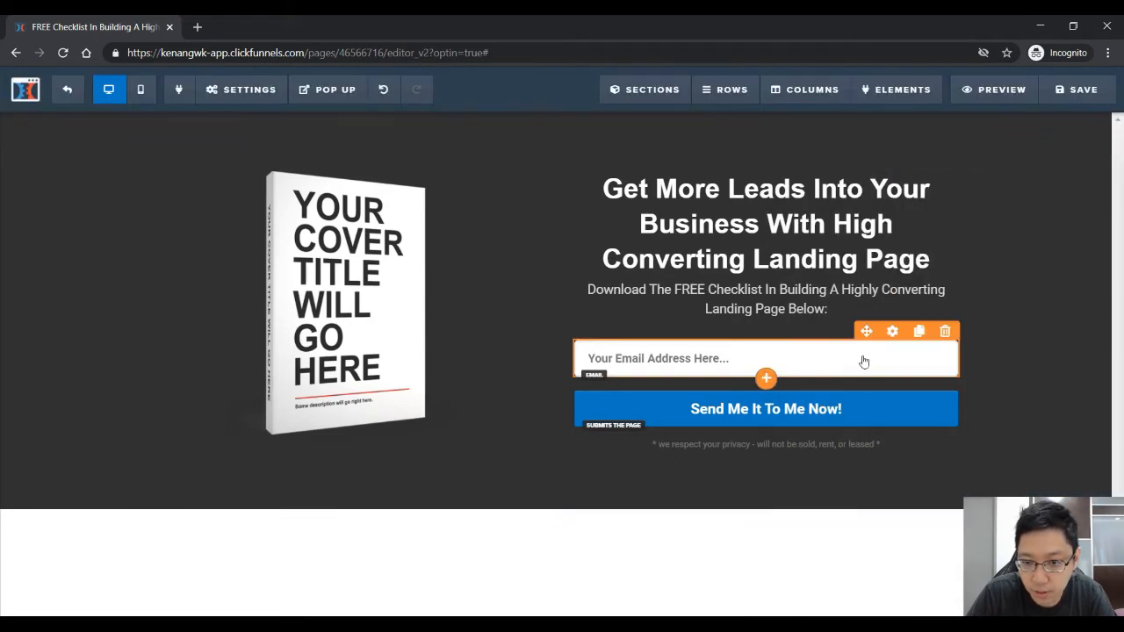
{"action": "left_click", "coordinate": [919, 331]}
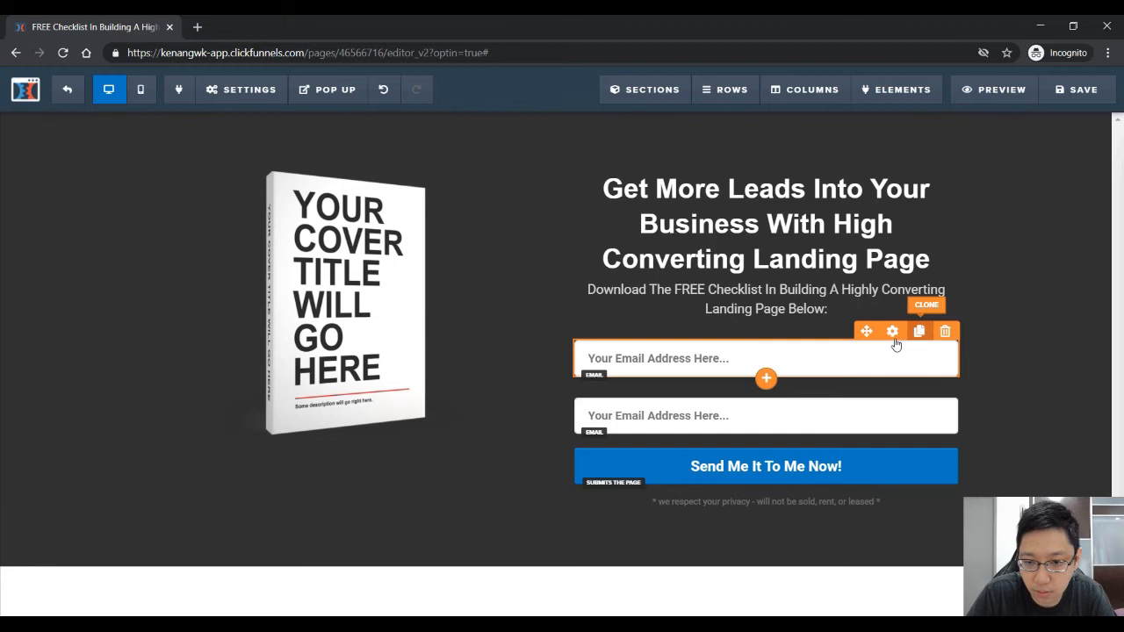
{"action": "left_click", "coordinate": [803, 429]}
{"action": "left_click", "coordinate": [1027, 250]}
{"action": "left_click", "coordinate": [1046, 283]}
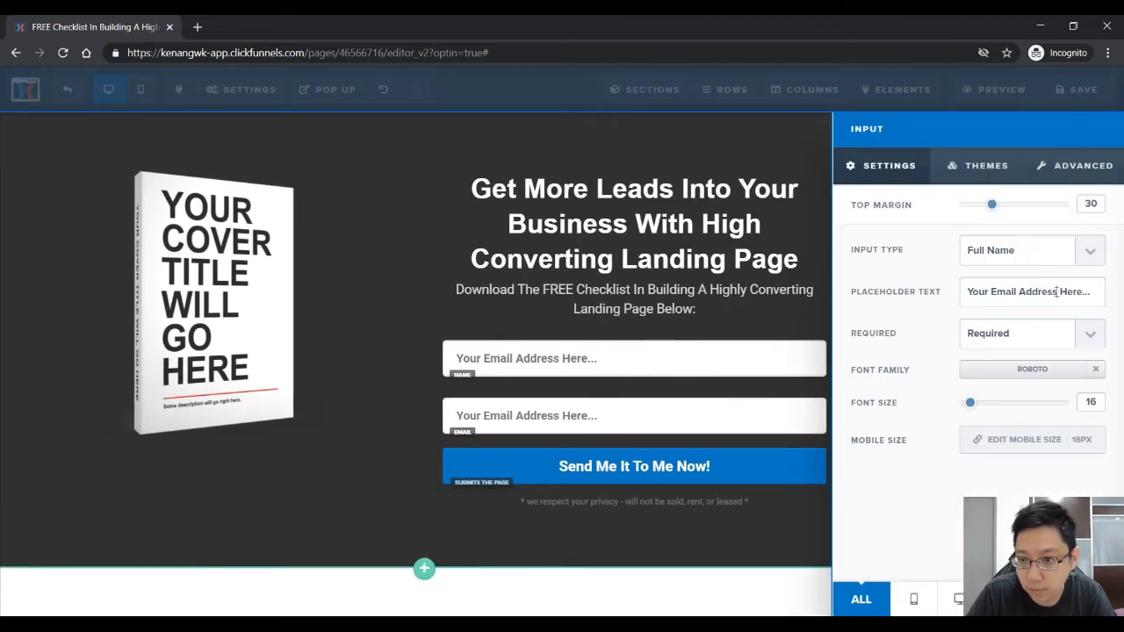
{"action": "type", "text": "Ful"}
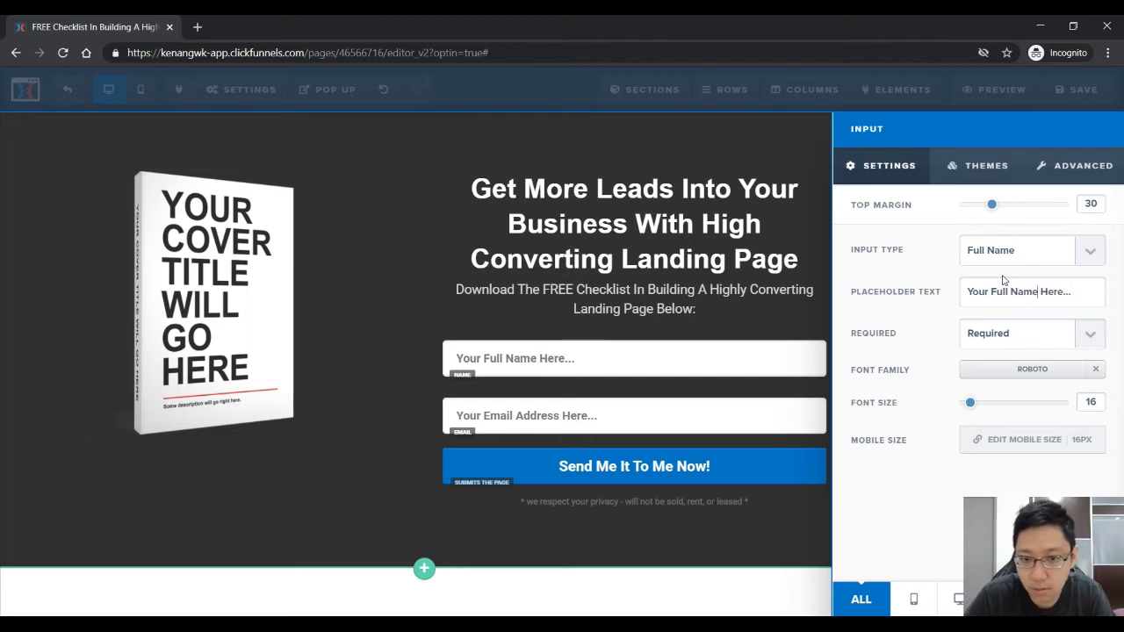
Change the text of the signup form's submit button to "DOWNLOAD NOW!"
{"action": "left_click", "coordinate": [689, 318]}
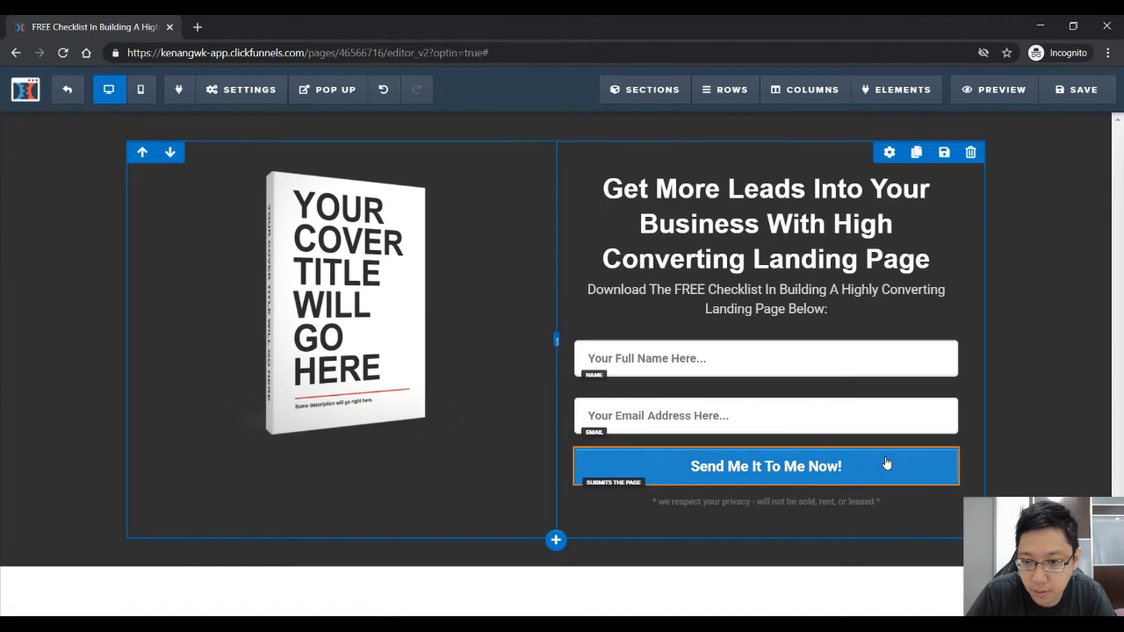
{"action": "left_click", "coordinate": [891, 447]}
{"action": "triple_click", "coordinate": [1053, 295]}
{"action": "type", "text": "Downl"}
{"action": "key", "text": "BackSpace"}
{"action": "key", "text": "BackSpace"}
{"action": "key", "text": "BackSpace"}
{"action": "key", "text": "BackSpace"}
{"action": "key", "text": "BackSpace"}
{"action": "type", "text": "DOWNLOAD NOW!"}
Try the Light Green 3D Button theme on the download button and settle on the Green Button theme
{"action": "scroll", "coordinate": [1049, 330], "scroll_direction": "down", "scroll_amount": 2}
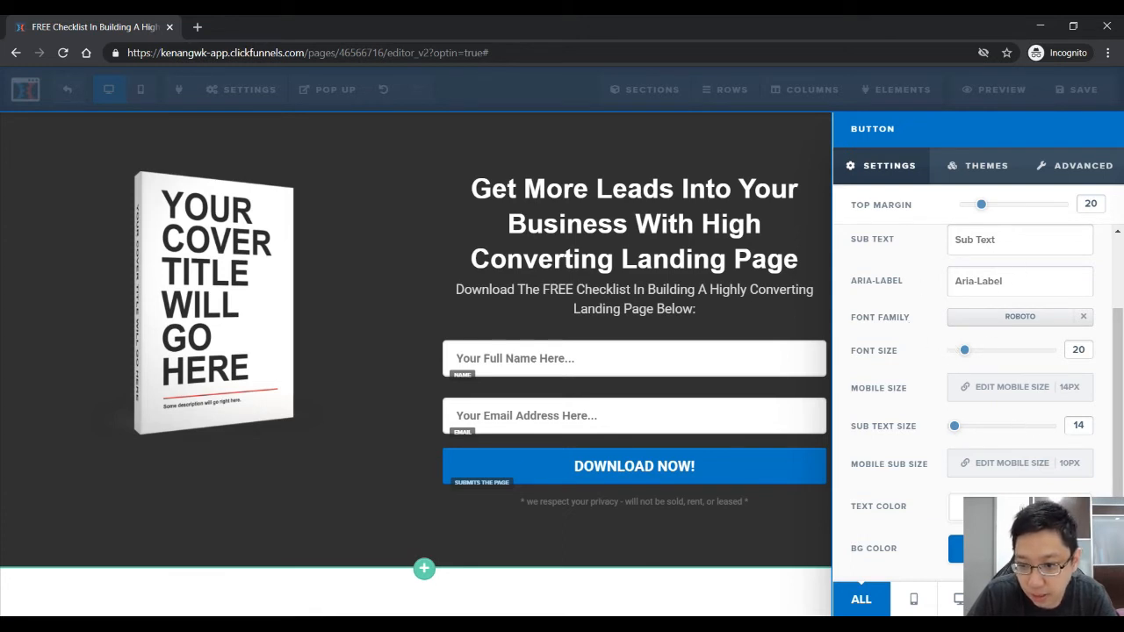
{"action": "scroll", "coordinate": [995, 419], "scroll_direction": "up", "scroll_amount": 1}
{"action": "scroll", "coordinate": [996, 422], "scroll_direction": "down", "scroll_amount": 1}
{"action": "scroll", "coordinate": [998, 471], "scroll_direction": "up", "scroll_amount": 1}
{"action": "left_click", "coordinate": [1000, 167]}
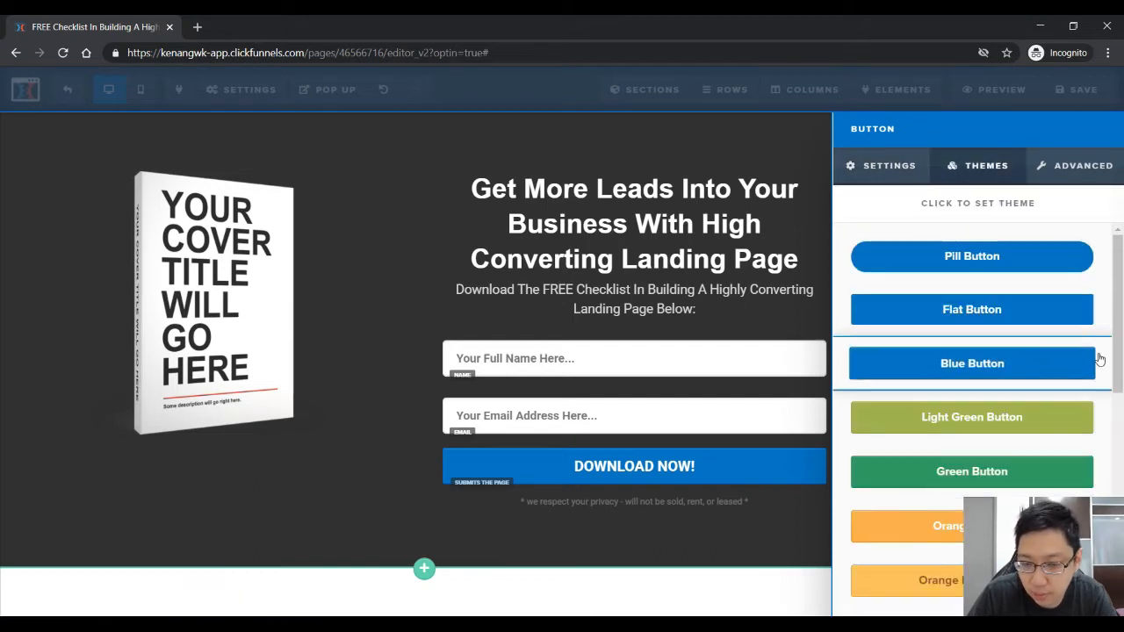
{"action": "scroll", "coordinate": [1066, 390], "scroll_direction": "down", "scroll_amount": 8}
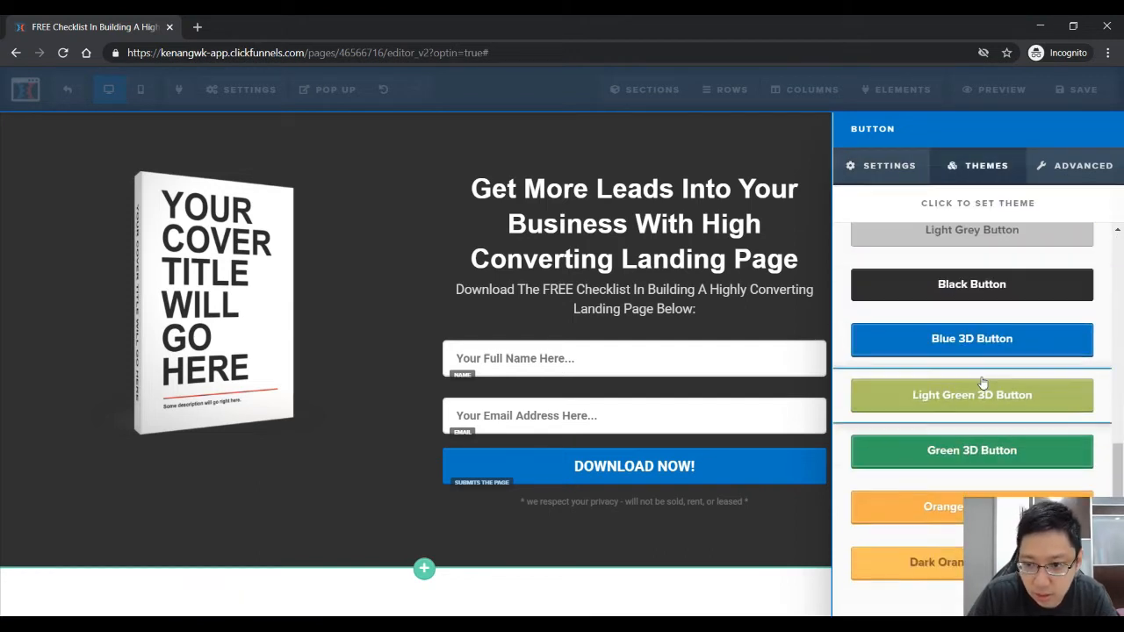
{"action": "left_click", "coordinate": [980, 397]}
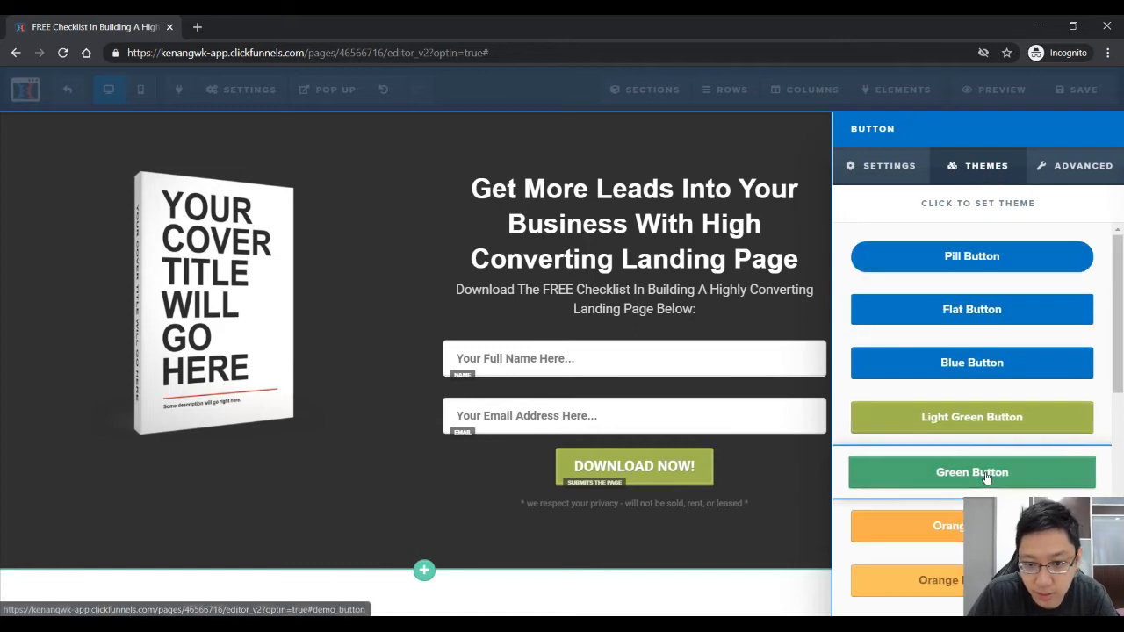
{"action": "left_click", "coordinate": [985, 474]}
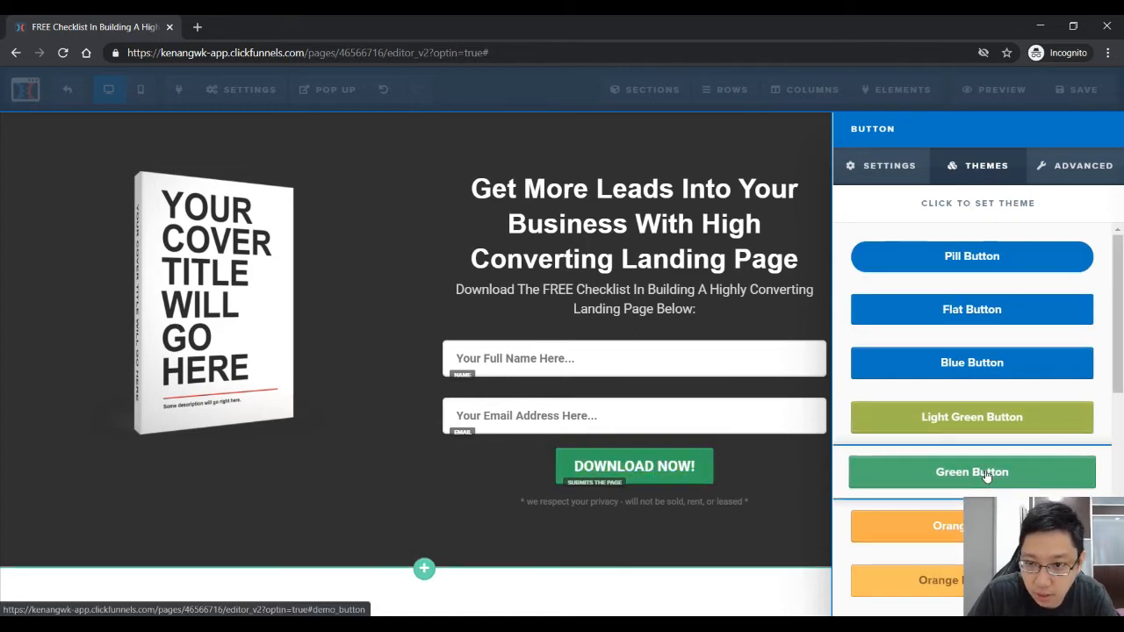
Set the download button's width to Fill Width
{"action": "left_click", "coordinate": [886, 165]}
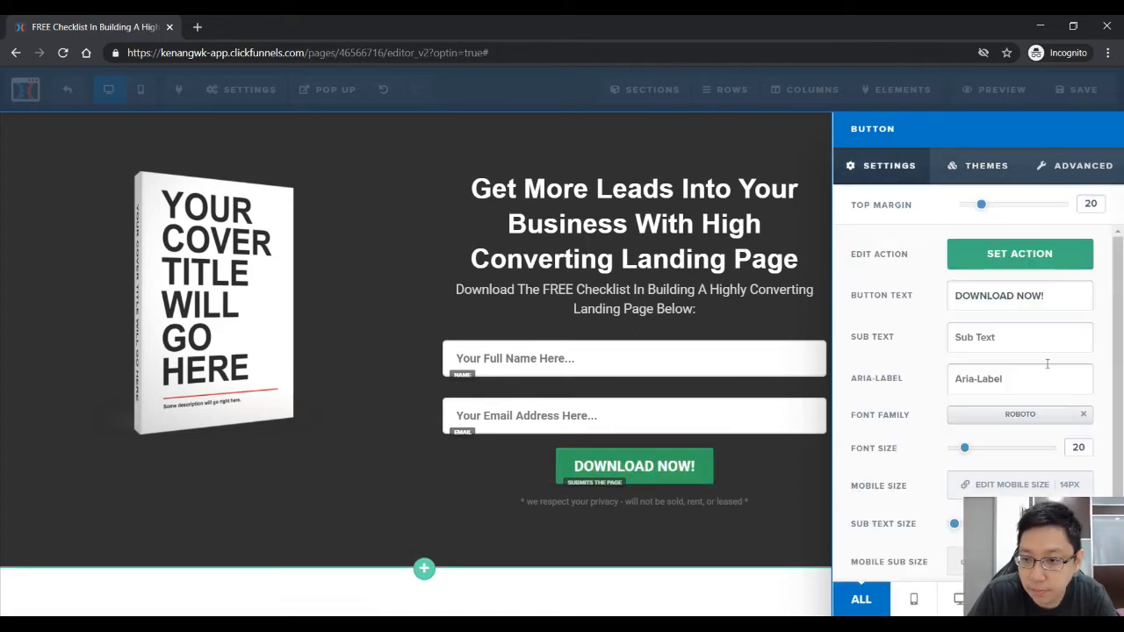
{"action": "left_click", "coordinate": [1070, 176]}
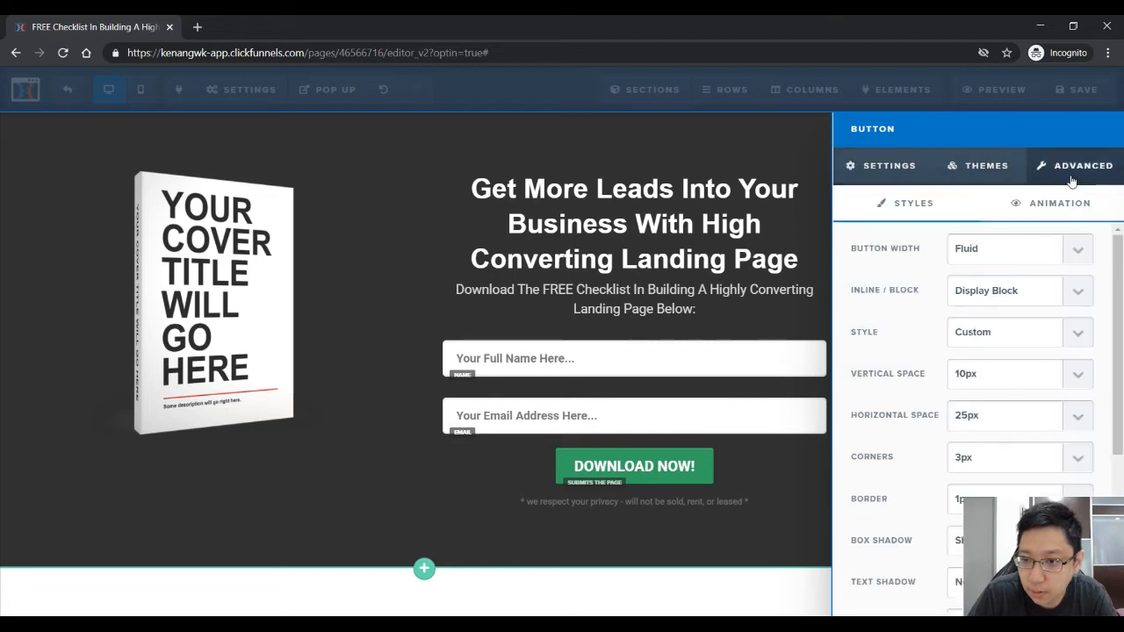
{"action": "left_click", "coordinate": [1045, 243]}
{"action": "left_click", "coordinate": [1005, 280]}
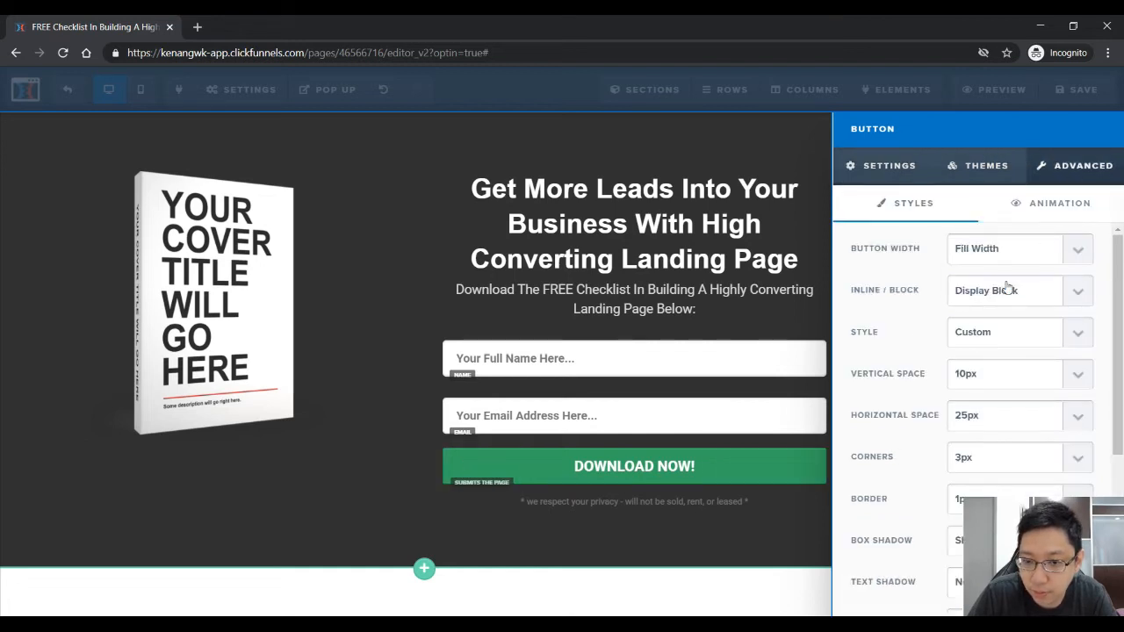
Find a tick icon and place the fas fa-check icon in front of the download button's text
{"action": "scroll", "coordinate": [891, 408], "scroll_direction": "down", "scroll_amount": 3}
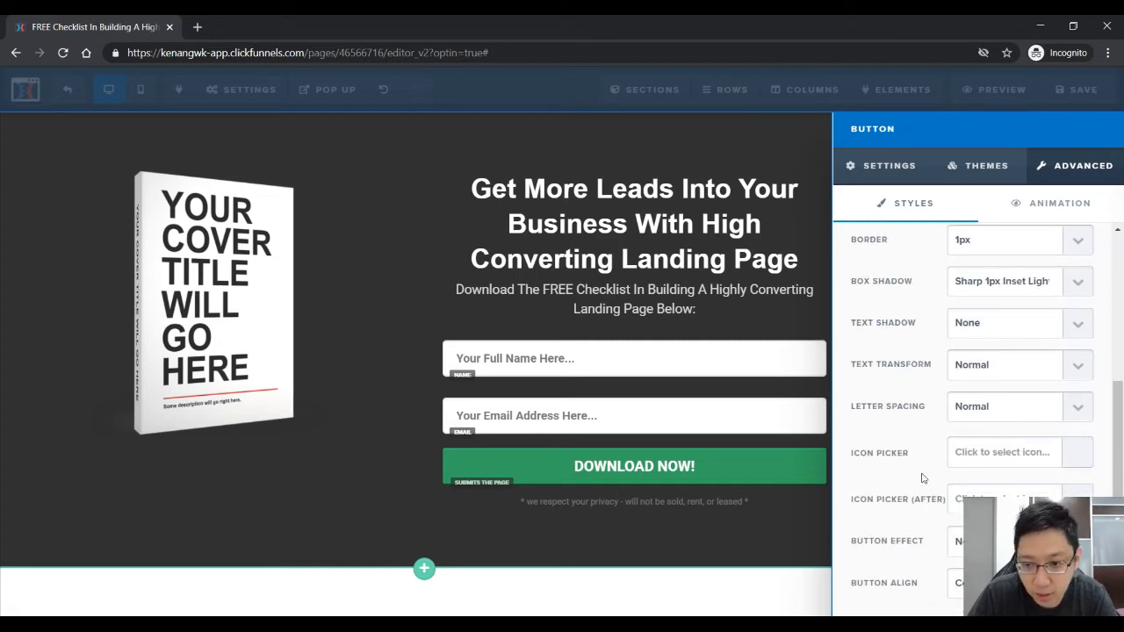
{"action": "left_click", "coordinate": [1029, 461]}
{"action": "type", "text": "tic"}
{"action": "left_click", "coordinate": [874, 539]}
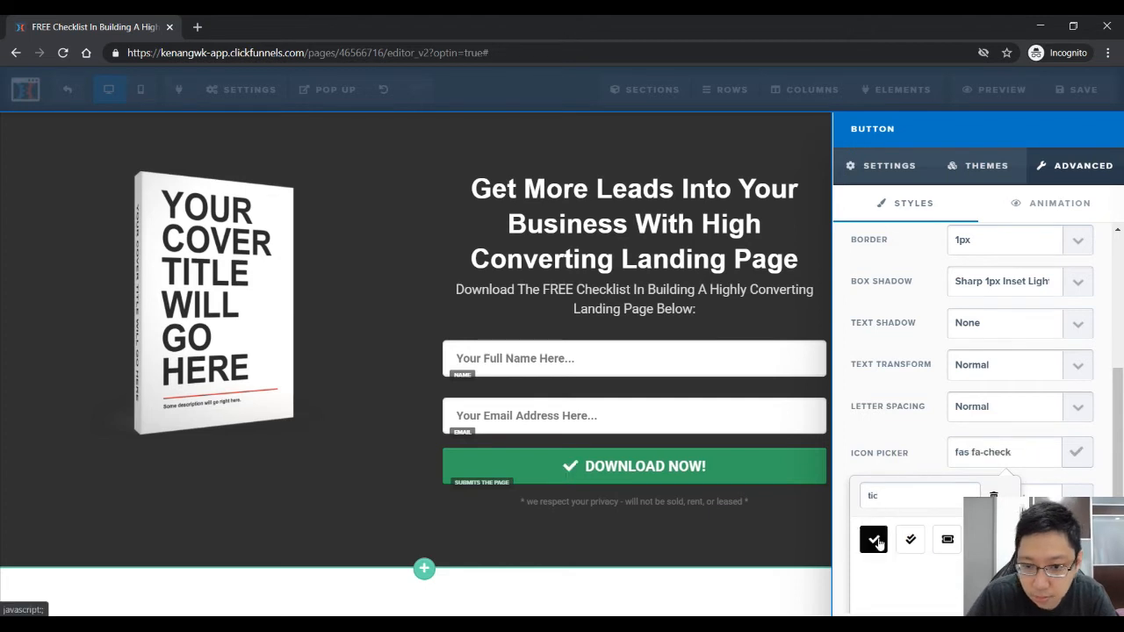
{"action": "left_click", "coordinate": [677, 540]}
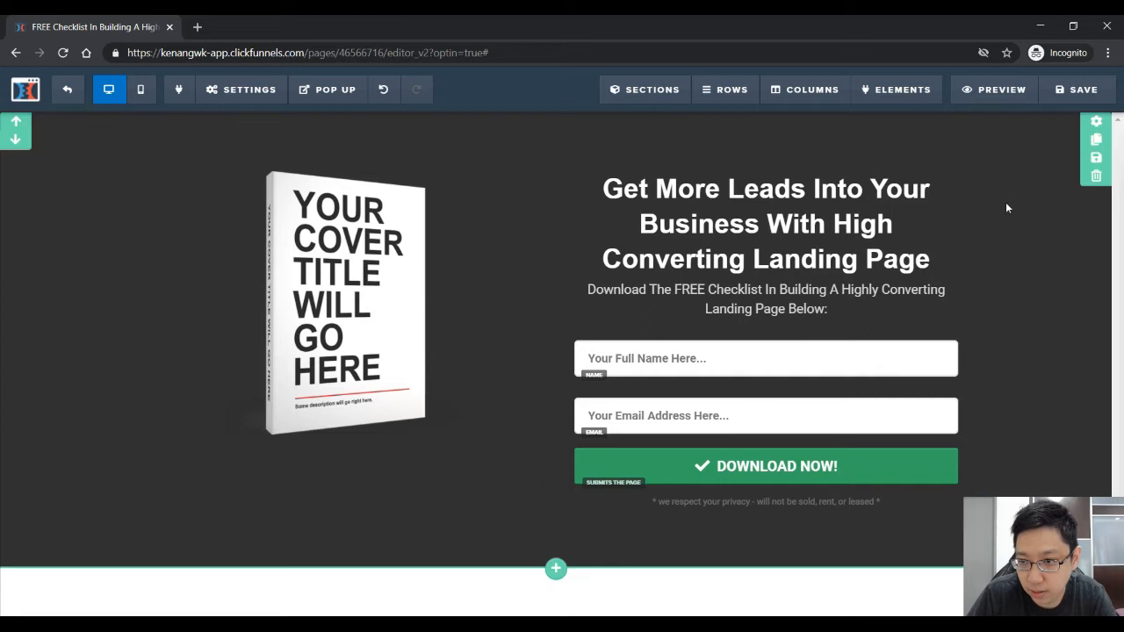
Set the signup section's background color to dark navy #041b29
{"action": "left_click", "coordinate": [1096, 122]}
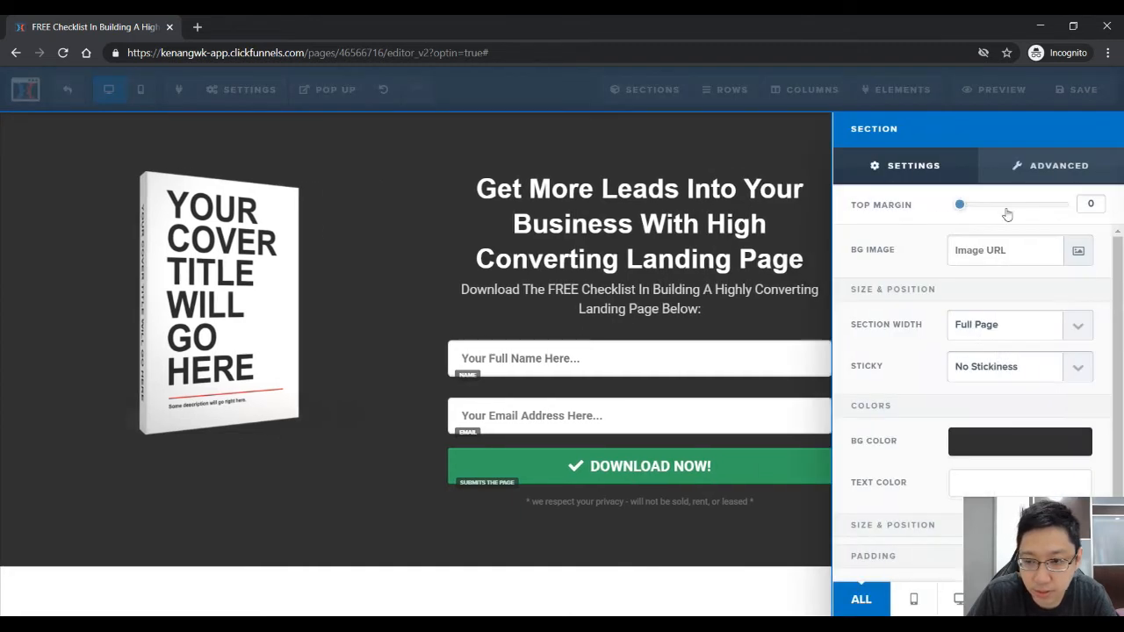
{"action": "left_click", "coordinate": [982, 444]}
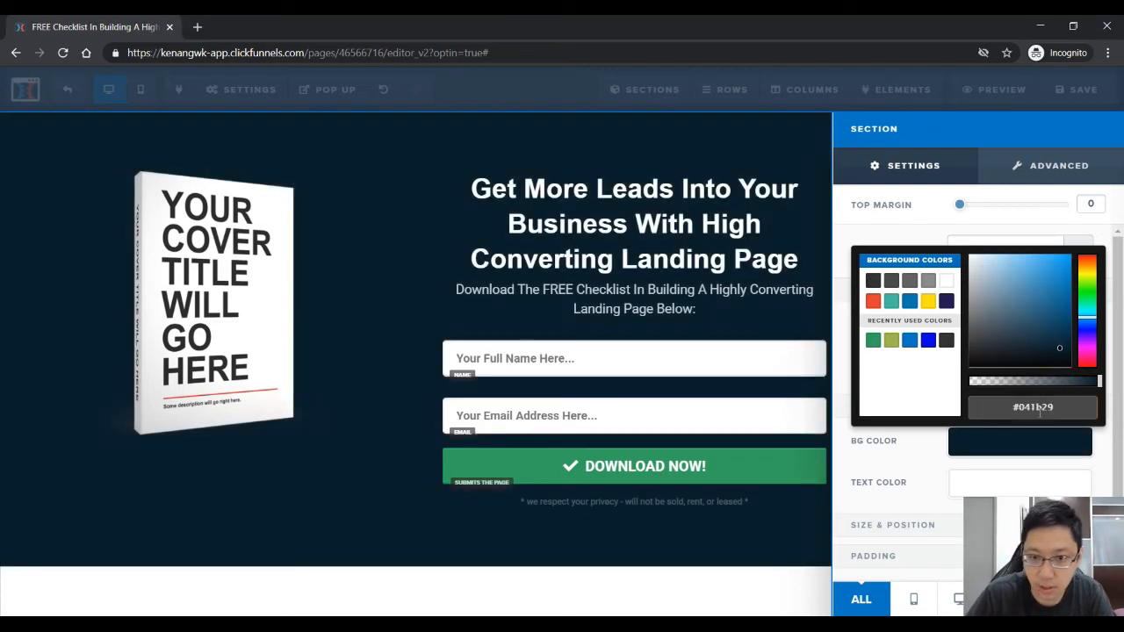
{"action": "left_click", "coordinate": [419, 333]}
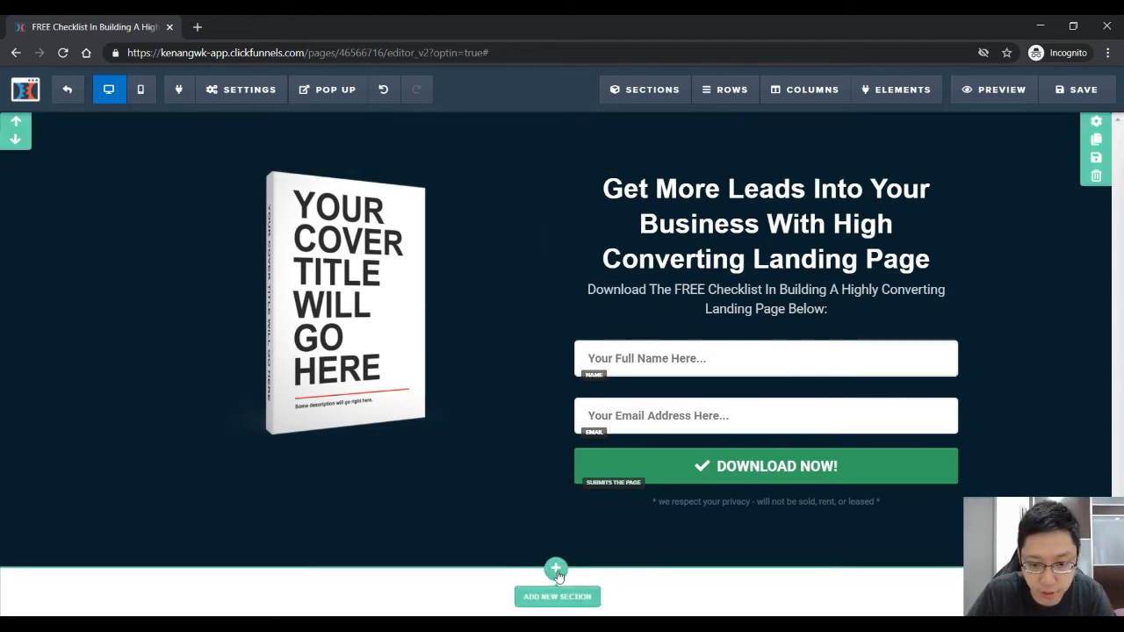
Add a new full-width section and move it below the signup section
{"action": "left_click", "coordinate": [555, 571]}
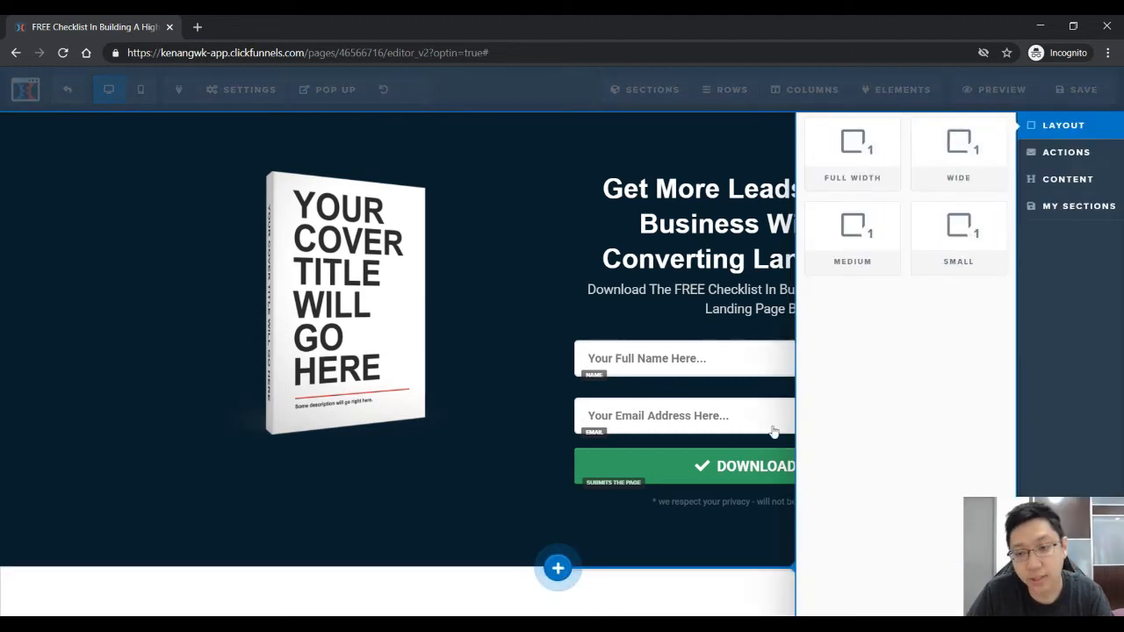
{"action": "left_click", "coordinate": [863, 151]}
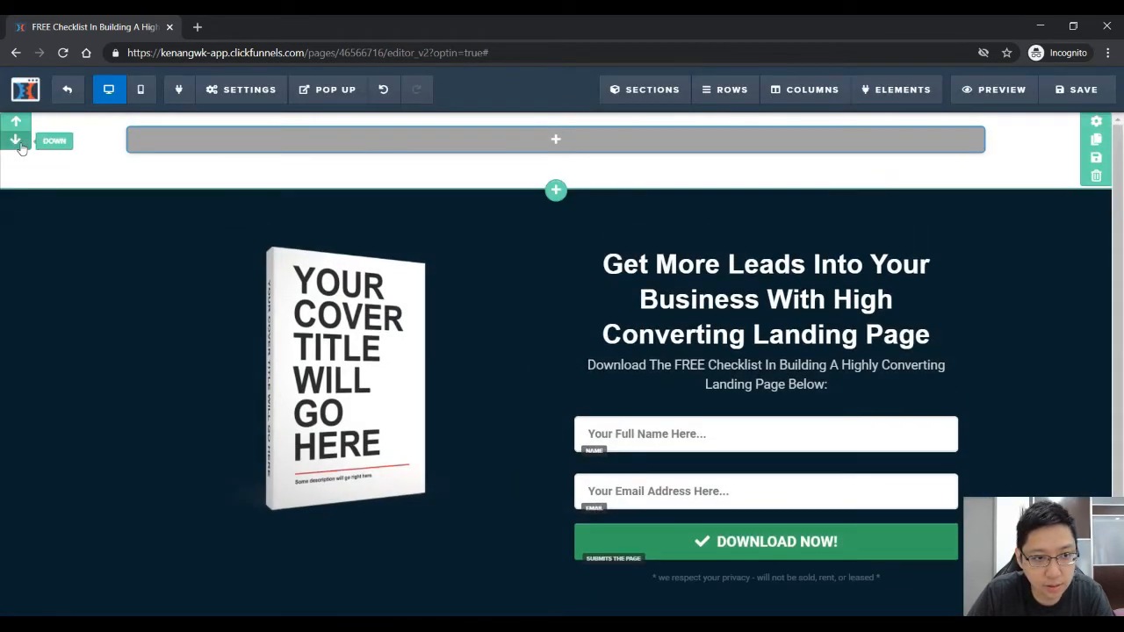
{"action": "left_click", "coordinate": [16, 143]}
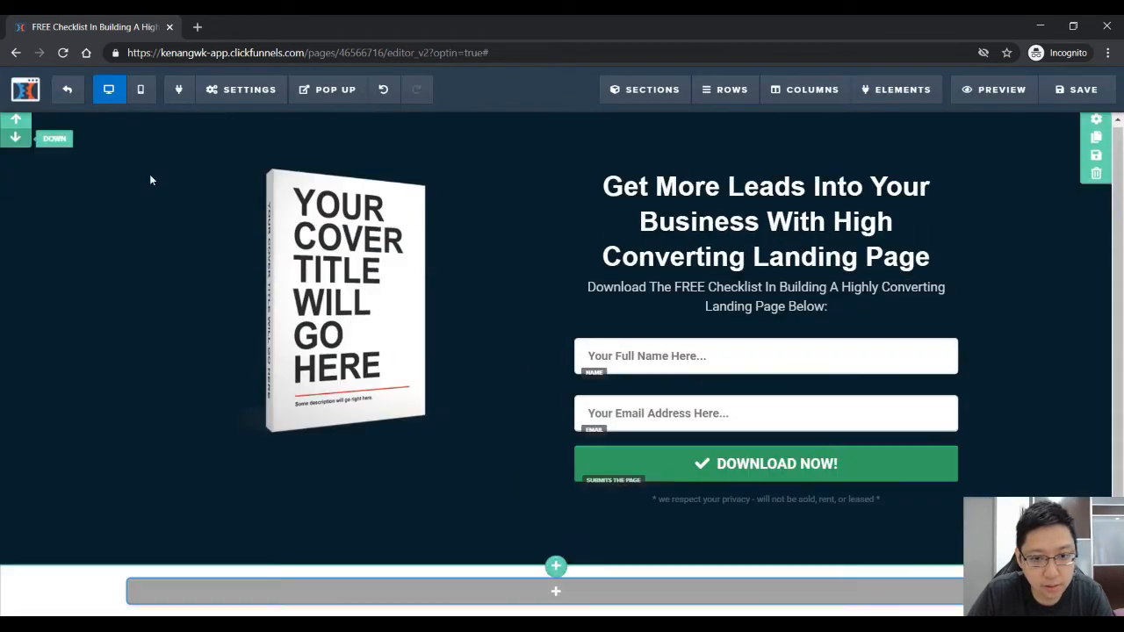
Add a one-column row to the new section and insert a headline element in it
{"action": "left_click", "coordinate": [555, 593]}
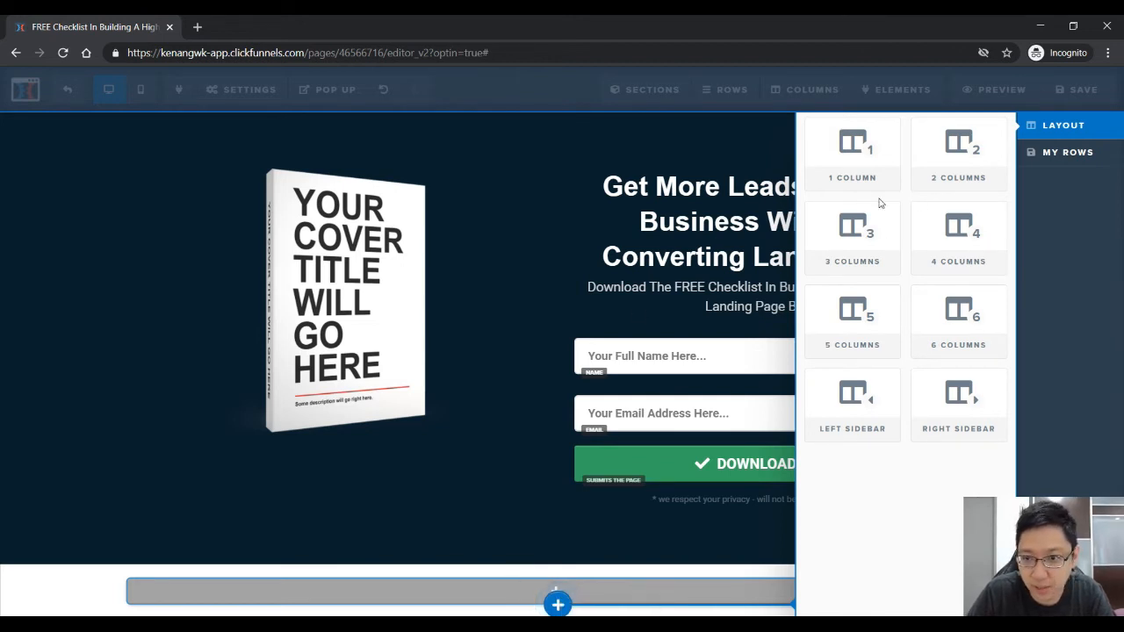
{"action": "left_click", "coordinate": [863, 172]}
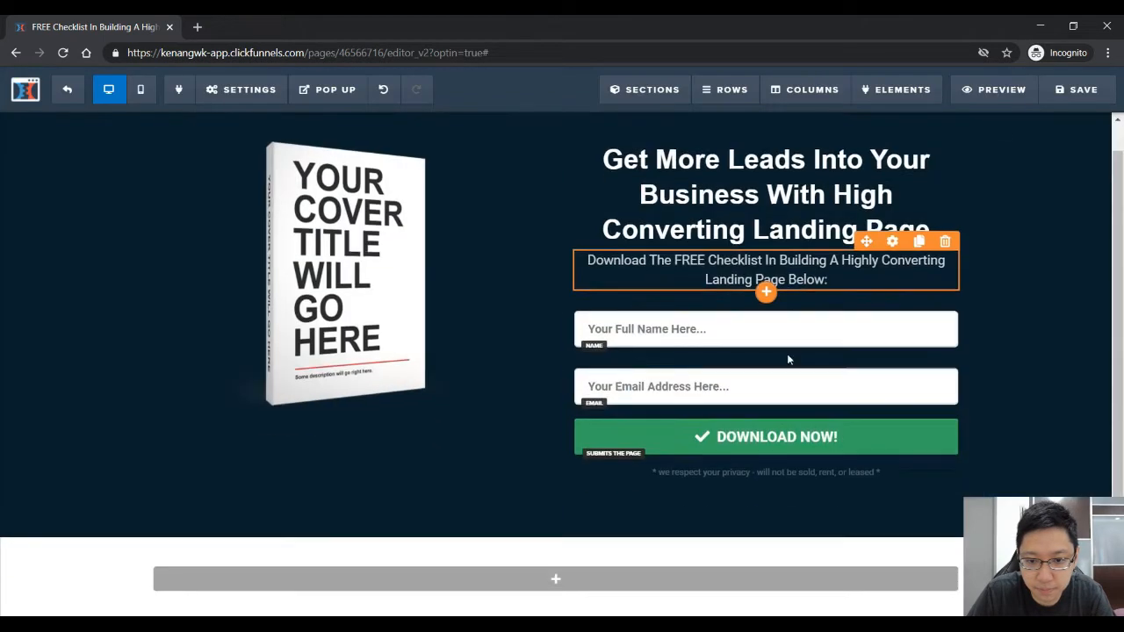
{"action": "left_click", "coordinate": [557, 576]}
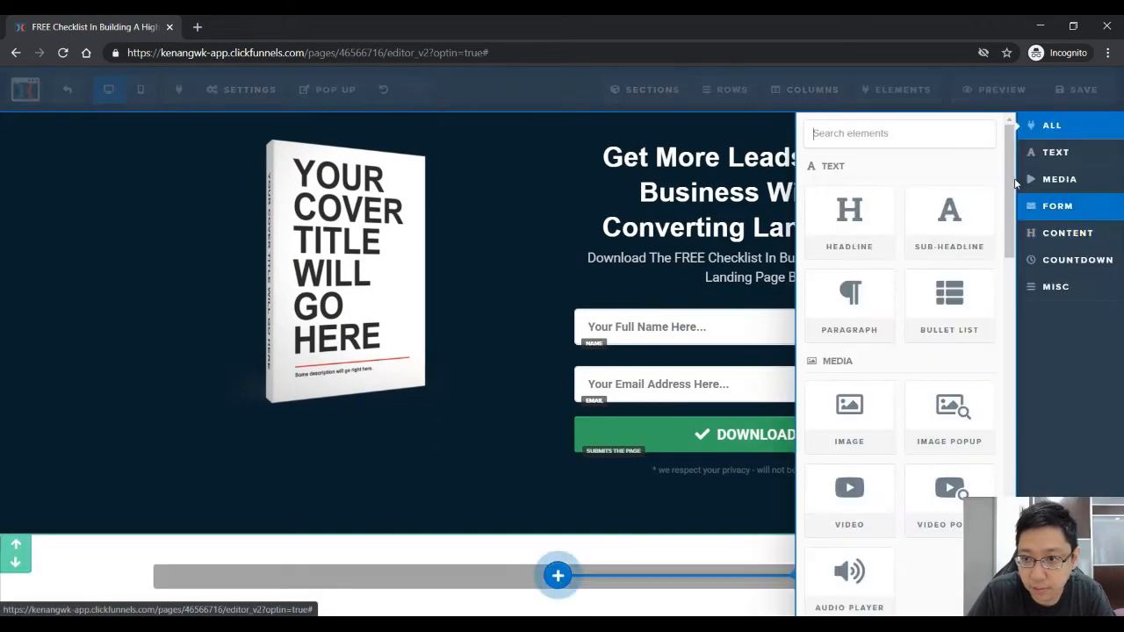
{"action": "left_click", "coordinate": [863, 230]}
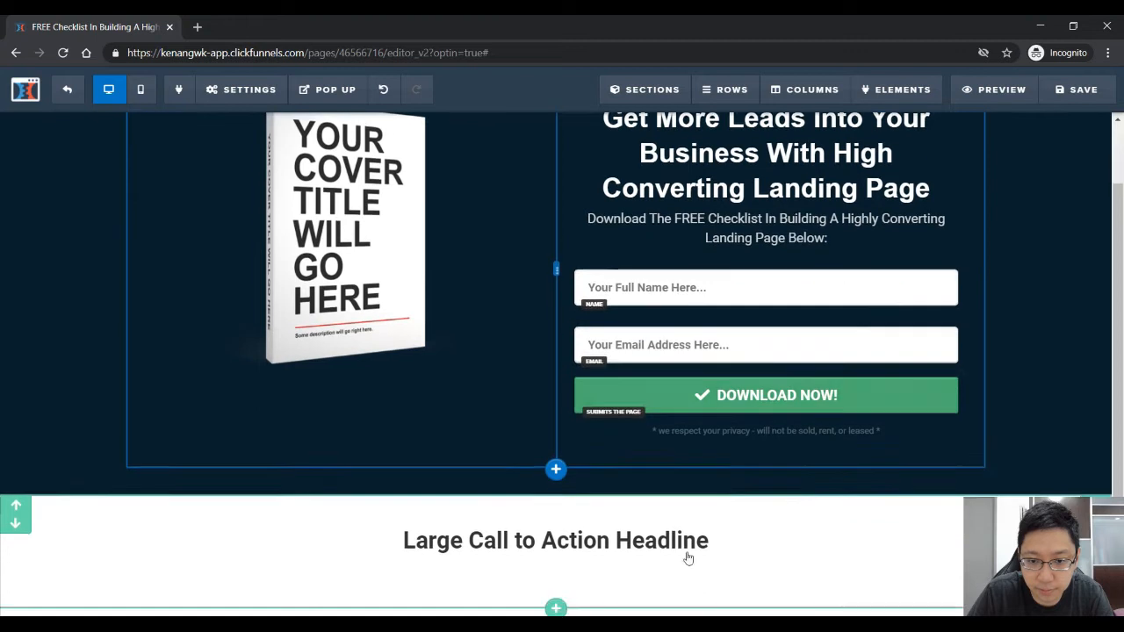
Add a three-column row under the new headline and insert an image element in its first column
{"action": "left_click", "coordinate": [556, 571]}
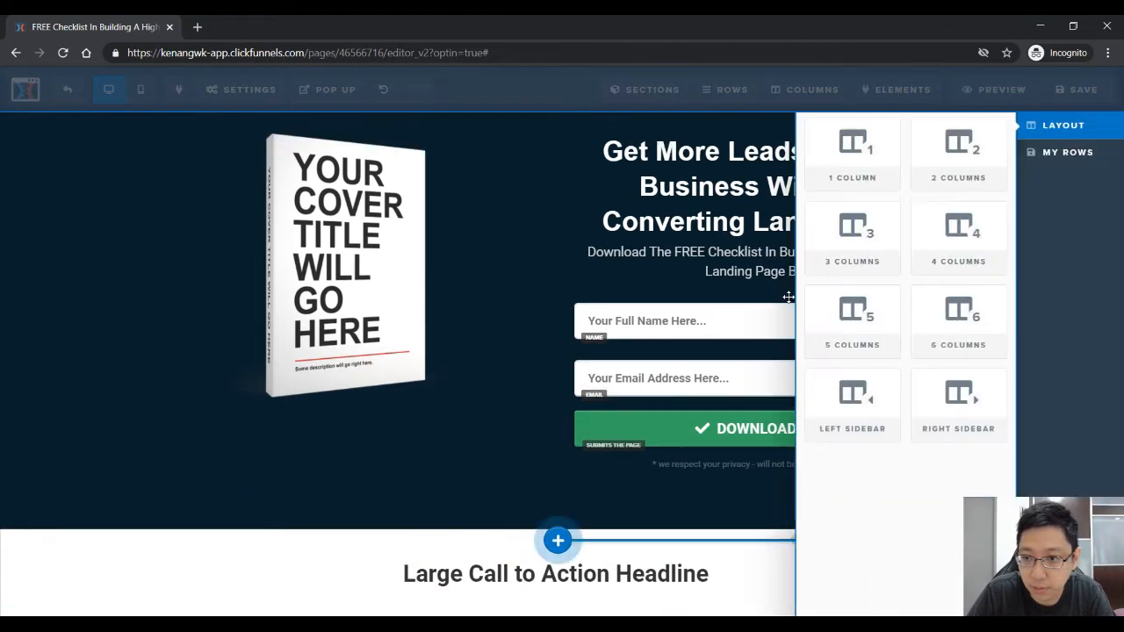
{"action": "left_click", "coordinate": [850, 233]}
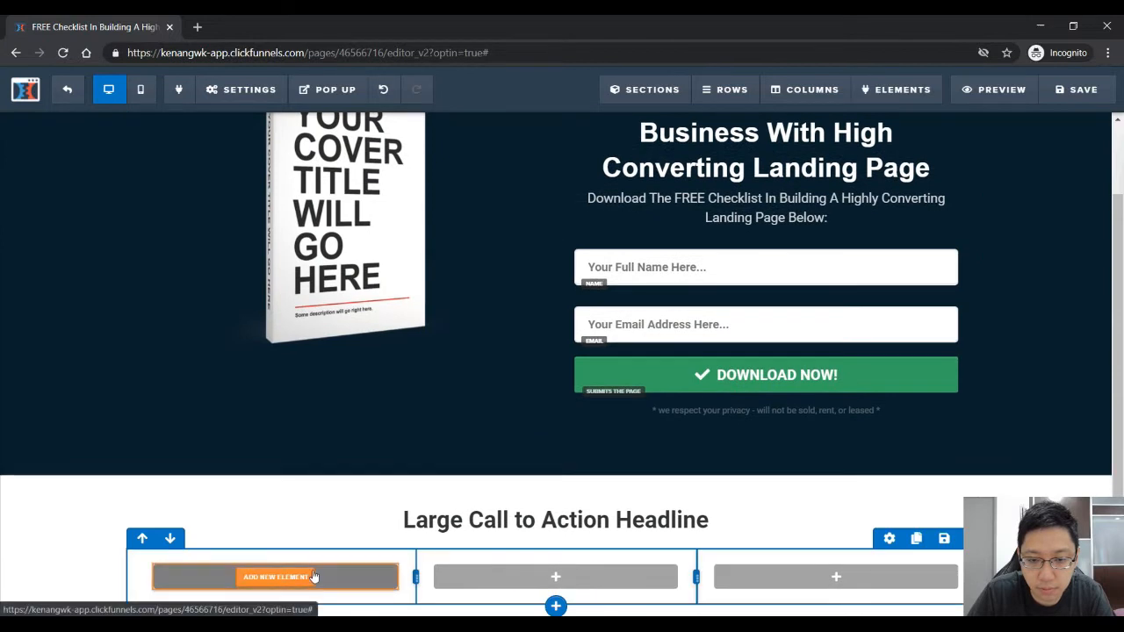
{"action": "left_click", "coordinate": [313, 577]}
{"action": "left_click", "coordinate": [816, 448]}
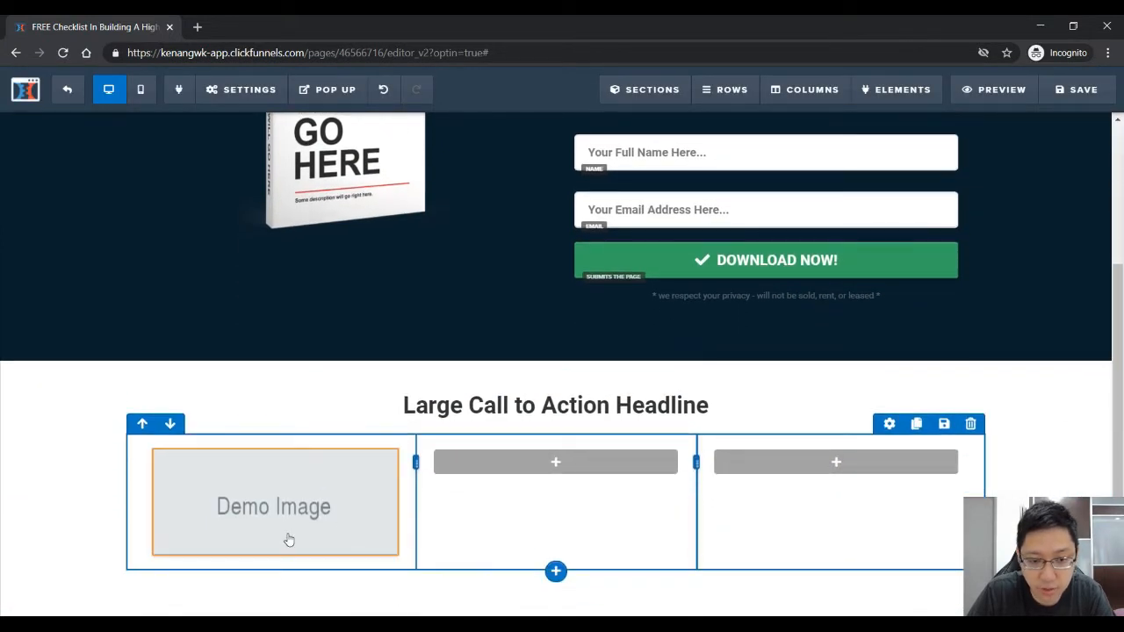
Add a sub-headline under the first column's image and a paragraph under that sub-headline
{"action": "left_click", "coordinate": [278, 556]}
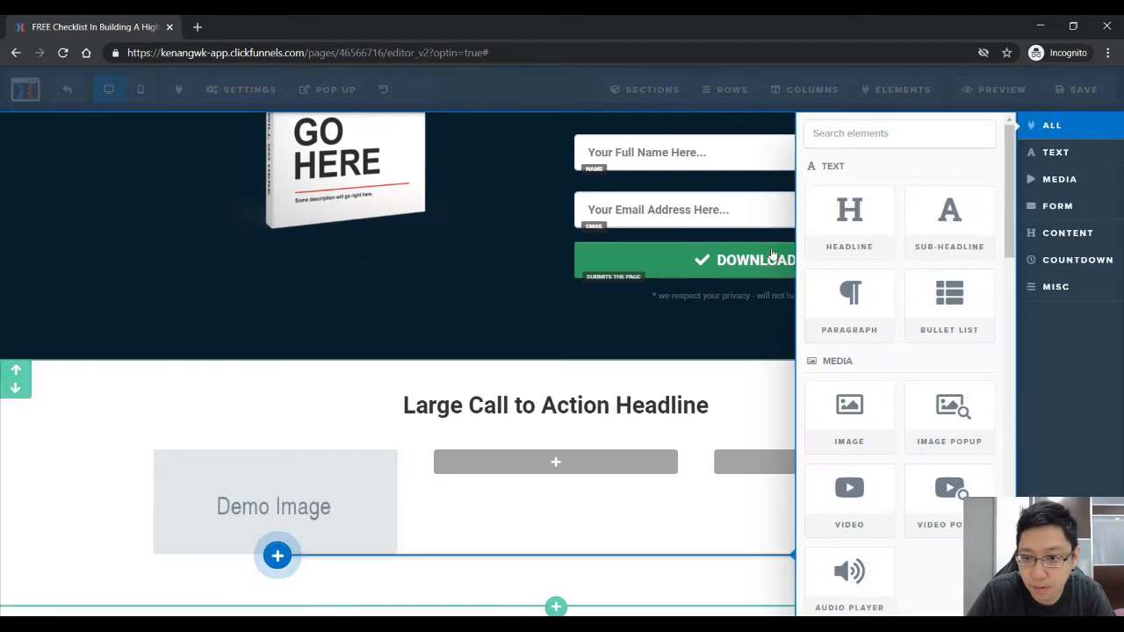
{"action": "left_click", "coordinate": [955, 250]}
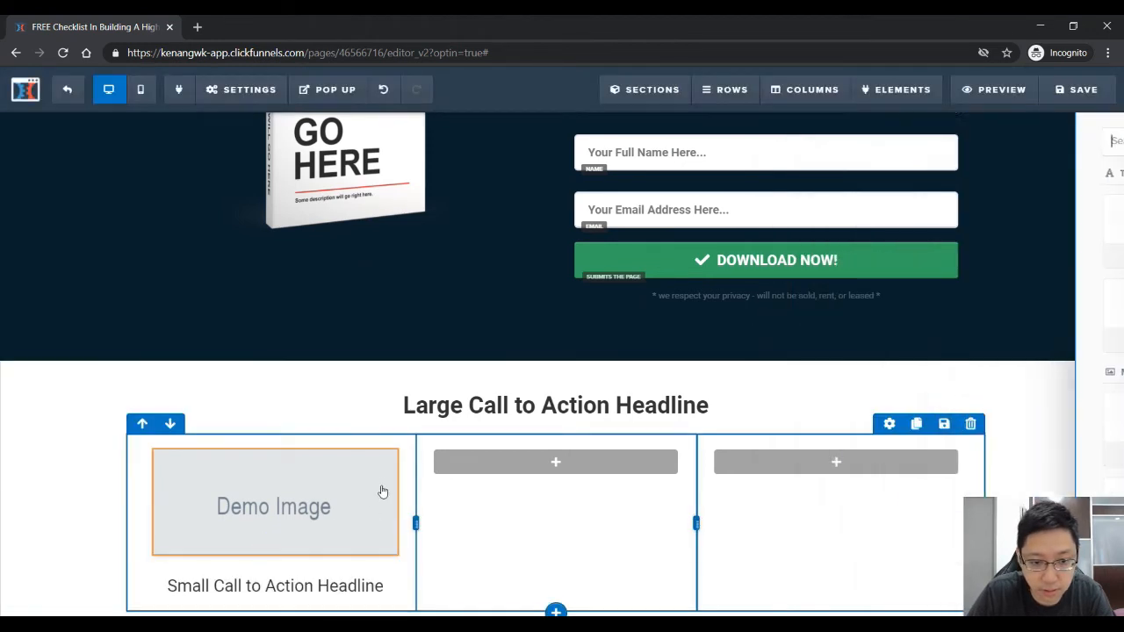
{"action": "scroll", "coordinate": [317, 559], "scroll_direction": "down", "scroll_amount": 1}
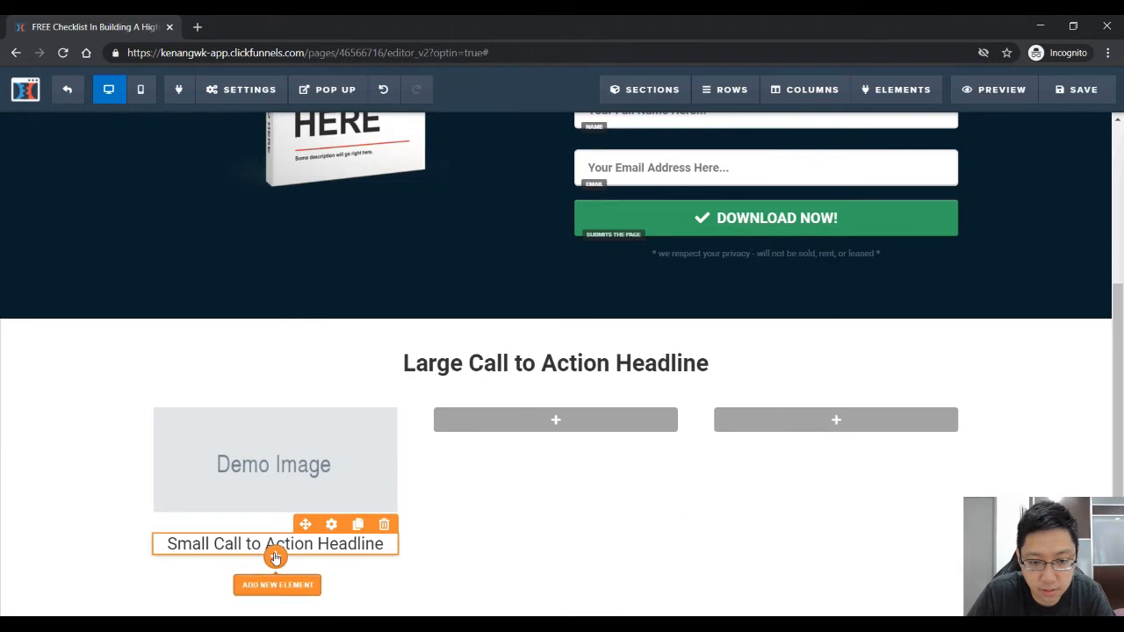
{"action": "left_click", "coordinate": [276, 555]}
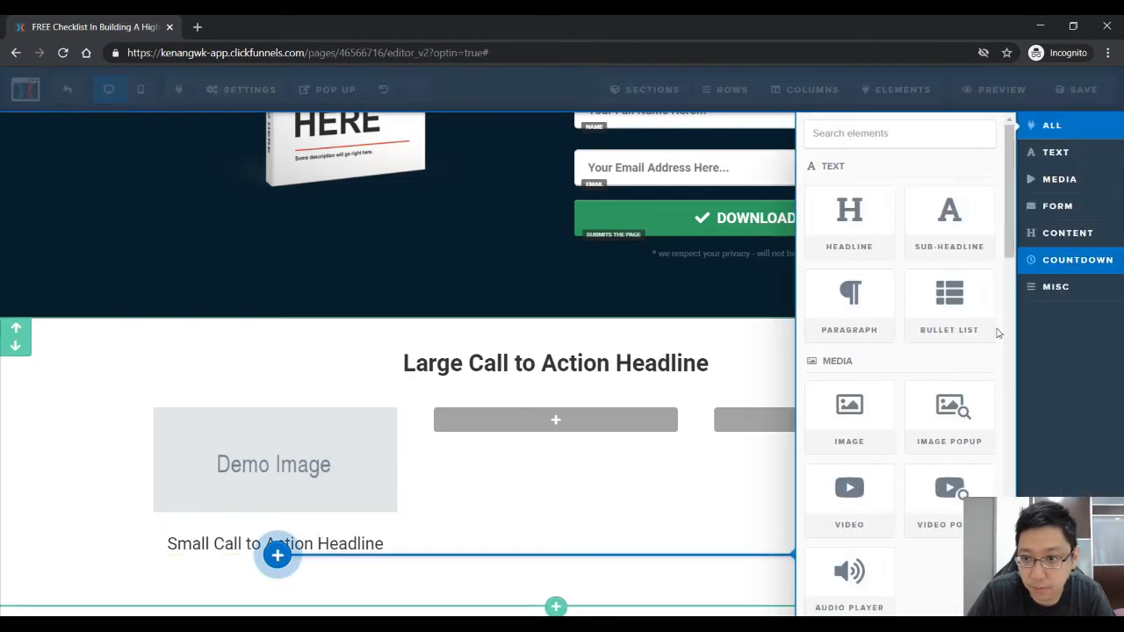
{"action": "left_click", "coordinate": [869, 297]}
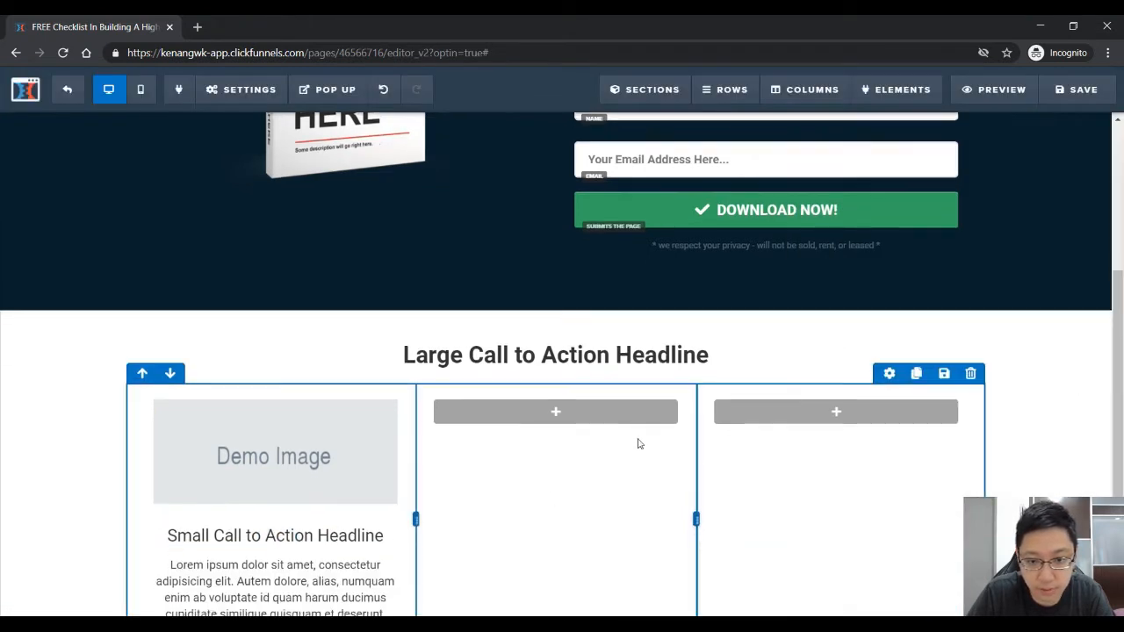
Clone the first column's demo image and place one copy in each of the second and third columns
{"action": "scroll", "coordinate": [653, 432], "scroll_direction": "down", "scroll_amount": 1}
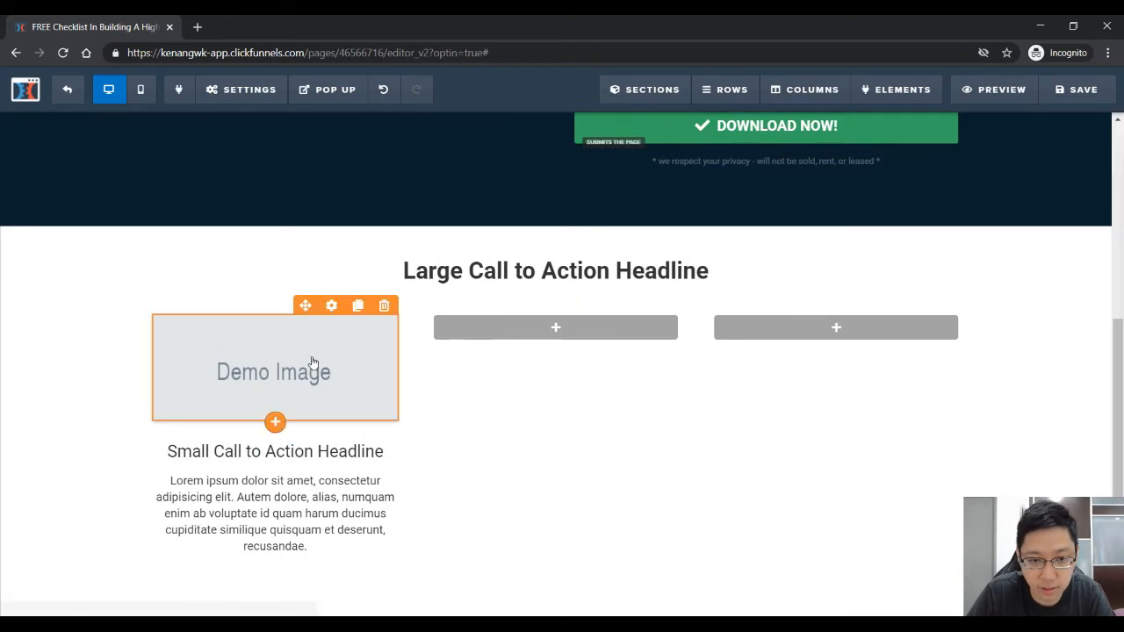
{"action": "left_click", "coordinate": [359, 307]}
{"action": "mouse_move", "coordinate": [305, 407]}
{"action": "left_mouse_down"}
{"action": "mouse_move", "coordinate": [547, 348]}
{"action": "mouse_move", "coordinate": [573, 321]}
{"action": "left_mouse_up"}
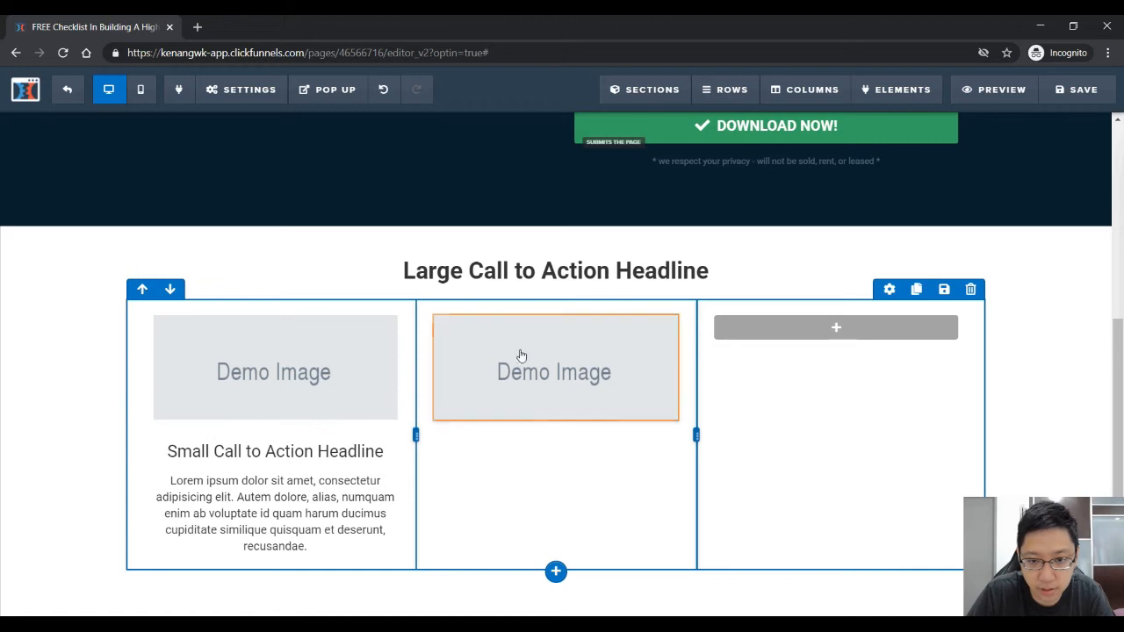
{"action": "left_click", "coordinate": [638, 305]}
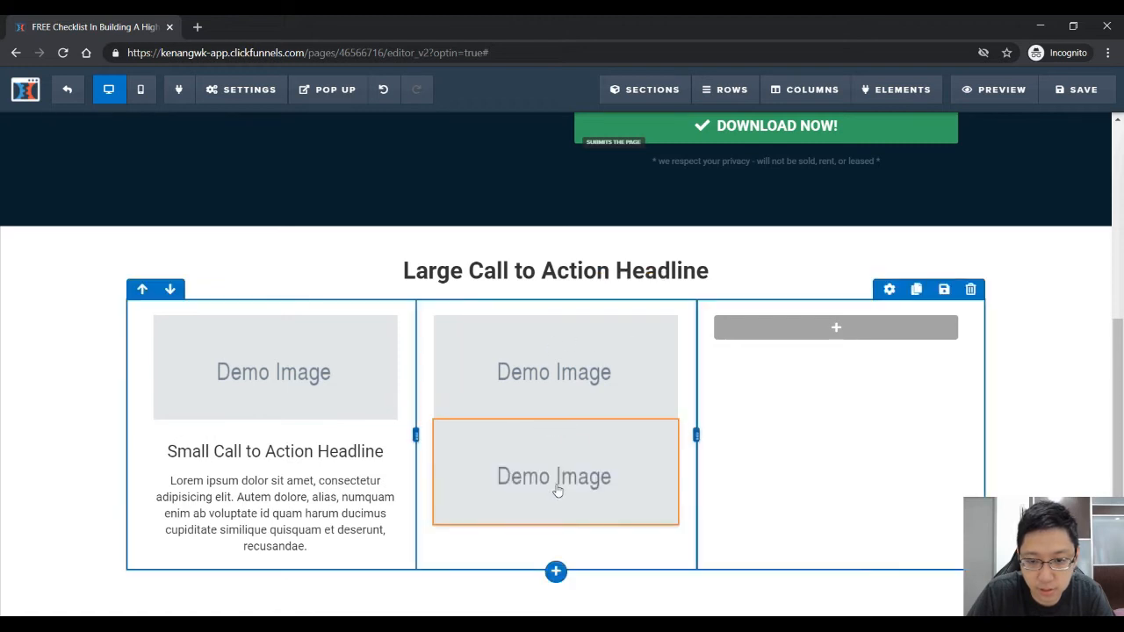
{"action": "left_click_drag", "start_coordinate": [590, 414], "coordinate": [845, 364]}
Clone the first column's sub-headline and move the copy under the image in the second column
{"action": "mouse_move", "coordinate": [278, 458]}
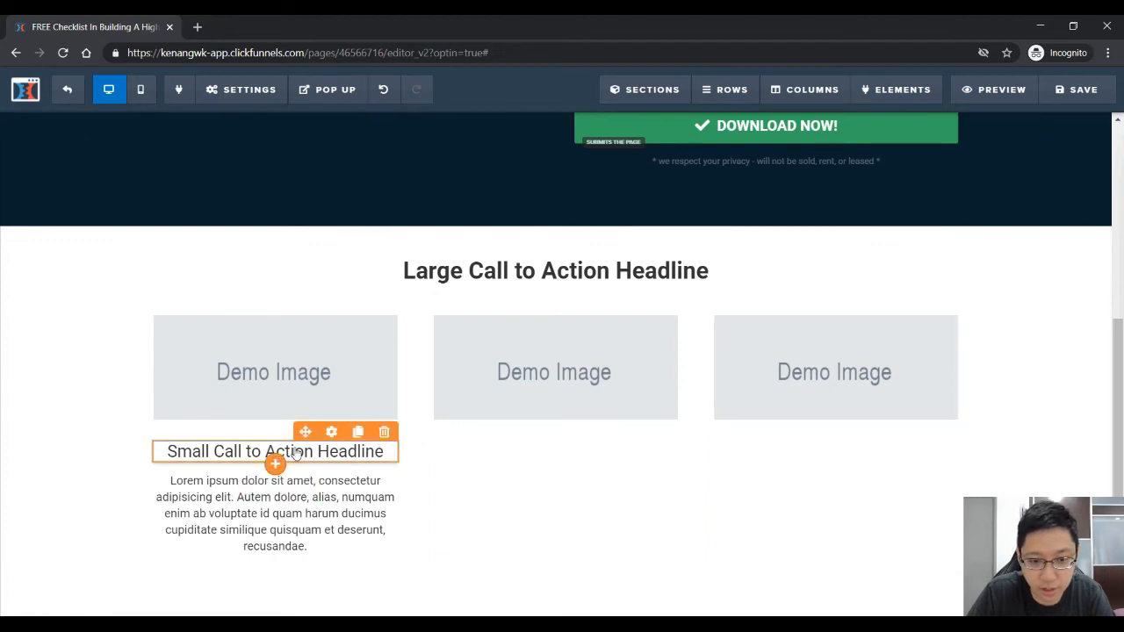
{"action": "left_click", "coordinate": [367, 437]}
{"action": "mouse_move", "coordinate": [283, 497]}
{"action": "left_mouse_down"}
{"action": "mouse_move", "coordinate": [493, 442]}
{"action": "mouse_move", "coordinate": [517, 373]}
{"action": "mouse_move", "coordinate": [515, 396]}
{"action": "left_mouse_up"}
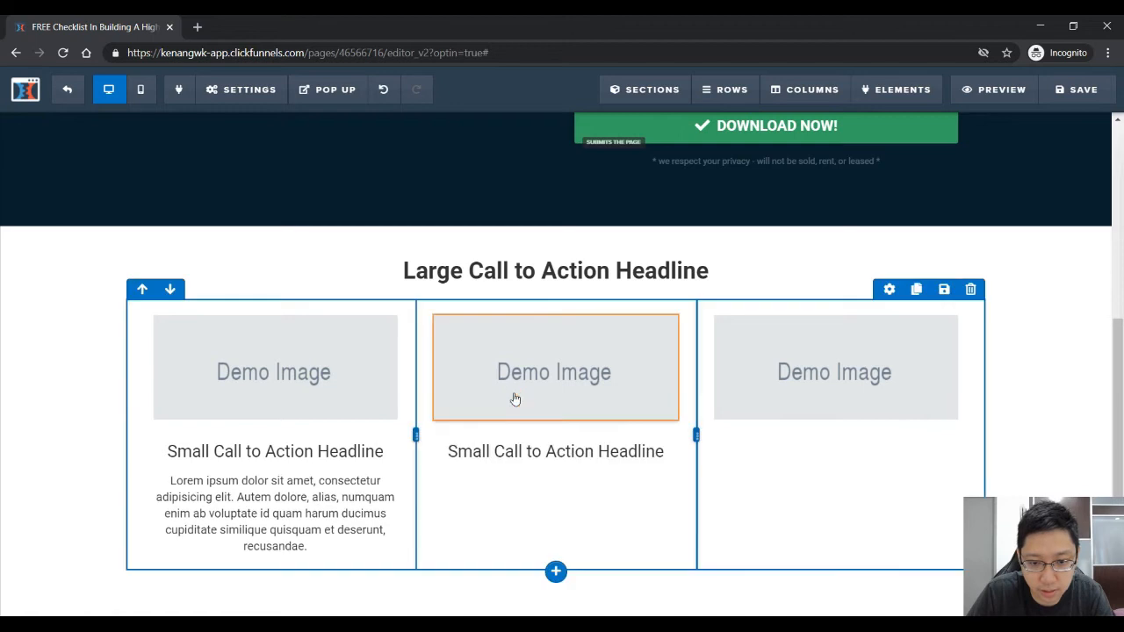
Place a copy of the sub-headline in the third column and copies of the first column's paragraph in the second and third columns
{"action": "left_click", "coordinate": [640, 431]}
{"action": "left_click_drag", "start_coordinate": [817, 398], "coordinate": [834, 439]}
{"action": "left_click", "coordinate": [275, 514]}
{"action": "left_click", "coordinate": [360, 460]}
{"action": "left_click_drag", "start_coordinate": [311, 544], "coordinate": [535, 433]}
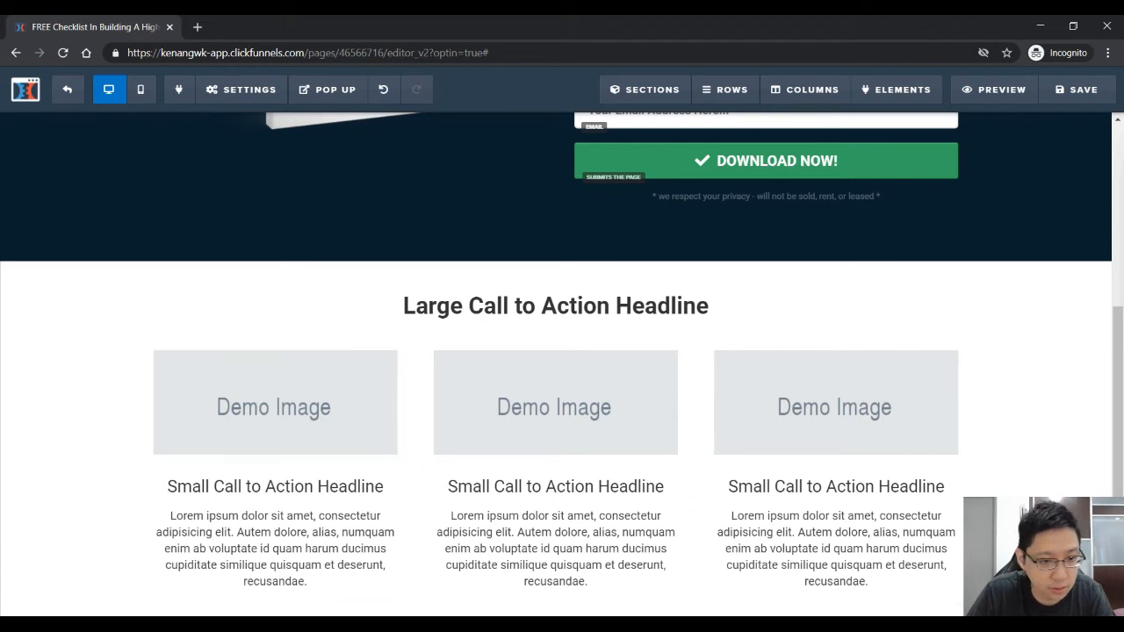
Fill the first two columns with each client's name and testimonial text, and retitle the section headline as Testimonials
{"action": "left_click", "coordinate": [322, 406]}
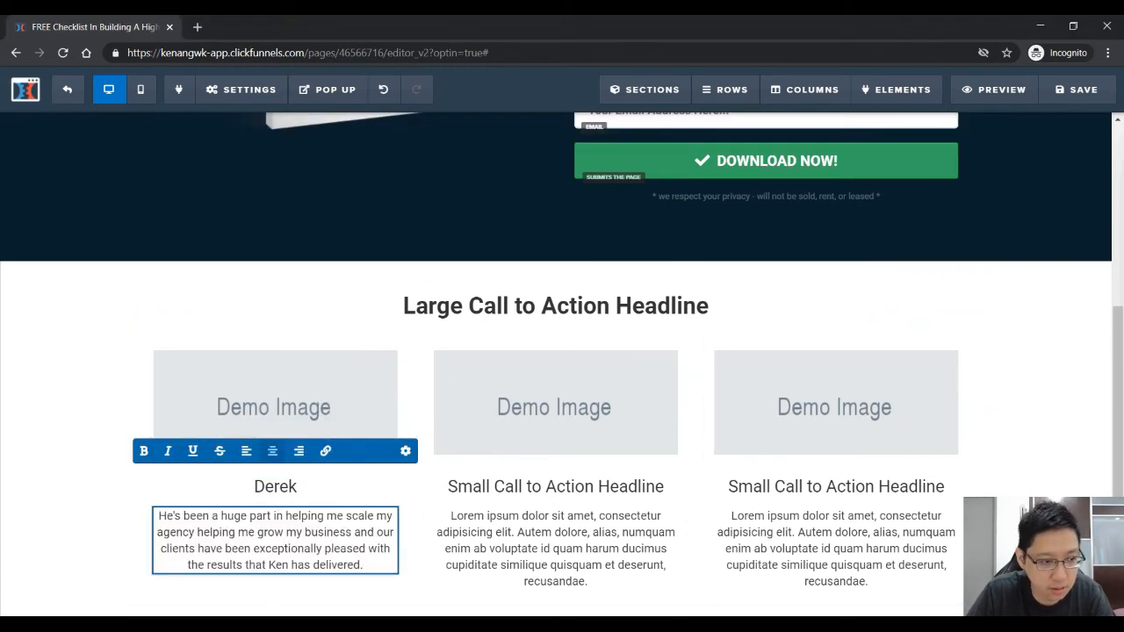
{"action": "triple_click", "coordinate": [556, 486]}
{"action": "type", "text": "Teh K K"}
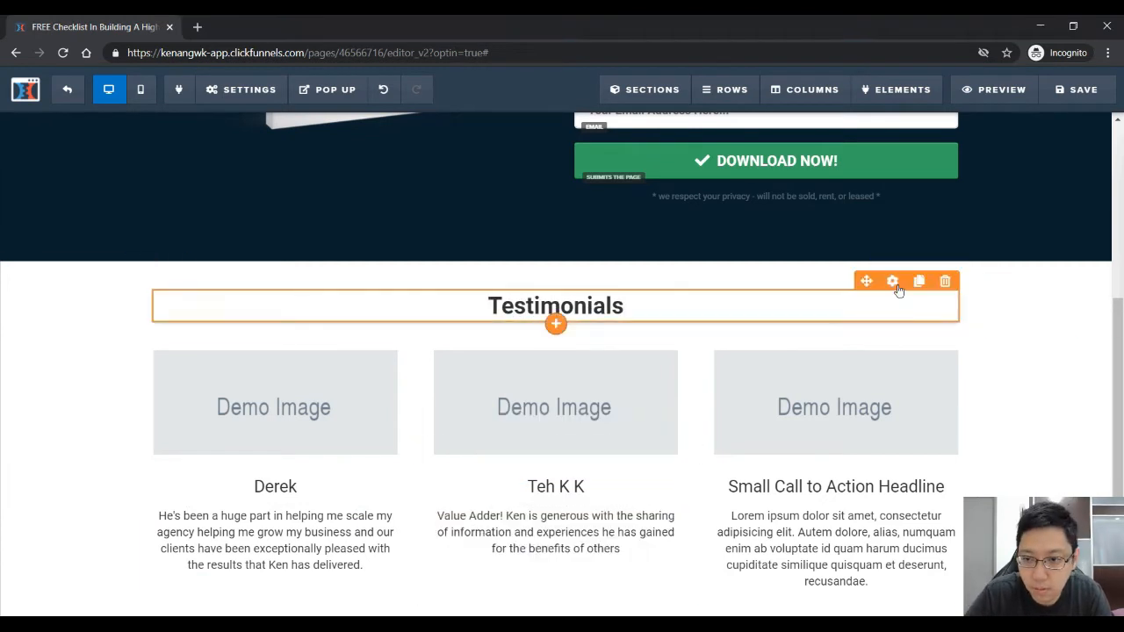
Change the Testimonials headline to a heavier font family and fill the third column with its client's name and testimonial
{"action": "left_click", "coordinate": [892, 281]}
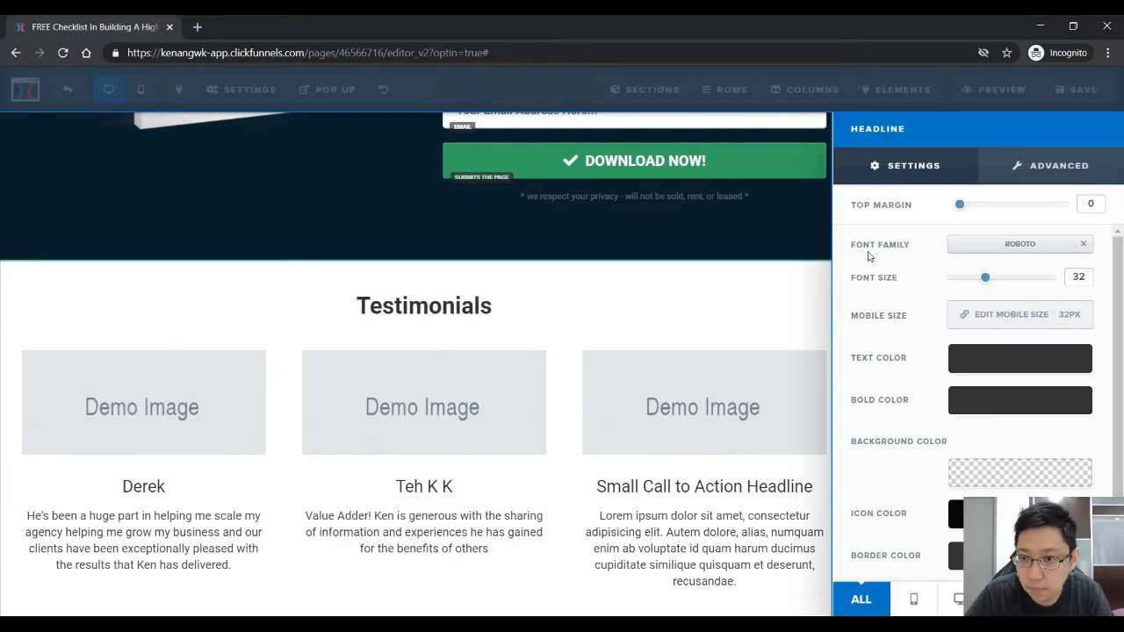
{"action": "left_click", "coordinate": [1019, 240]}
{"action": "scroll", "coordinate": [998, 280], "scroll_direction": "down", "scroll_amount": 5}
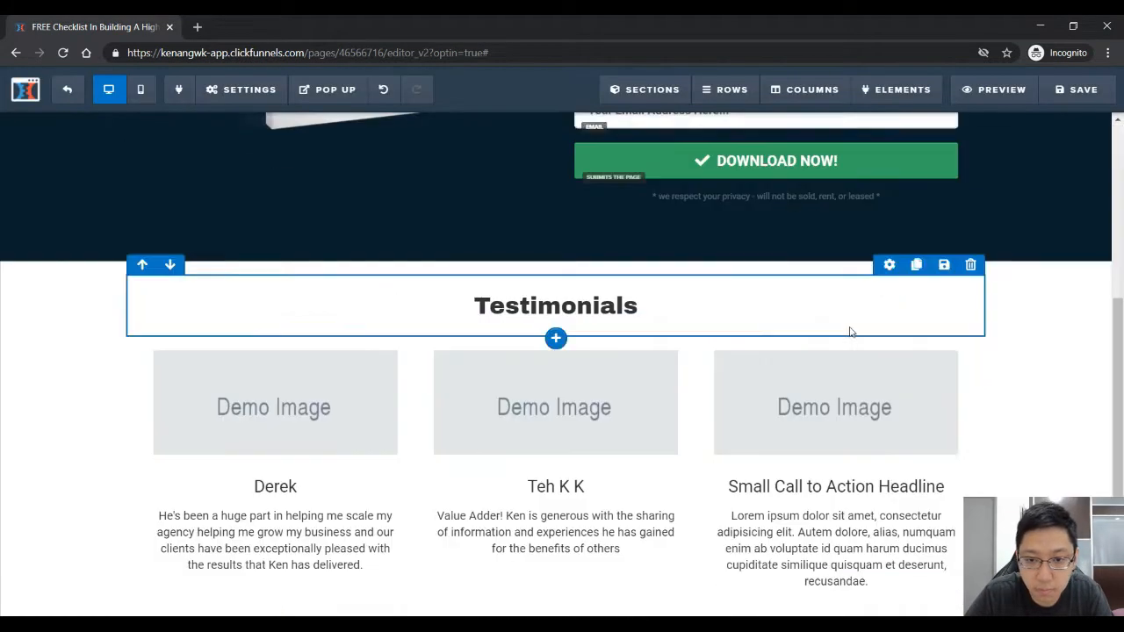
{"action": "scroll", "coordinate": [850, 332], "scroll_direction": "down", "scroll_amount": 1}
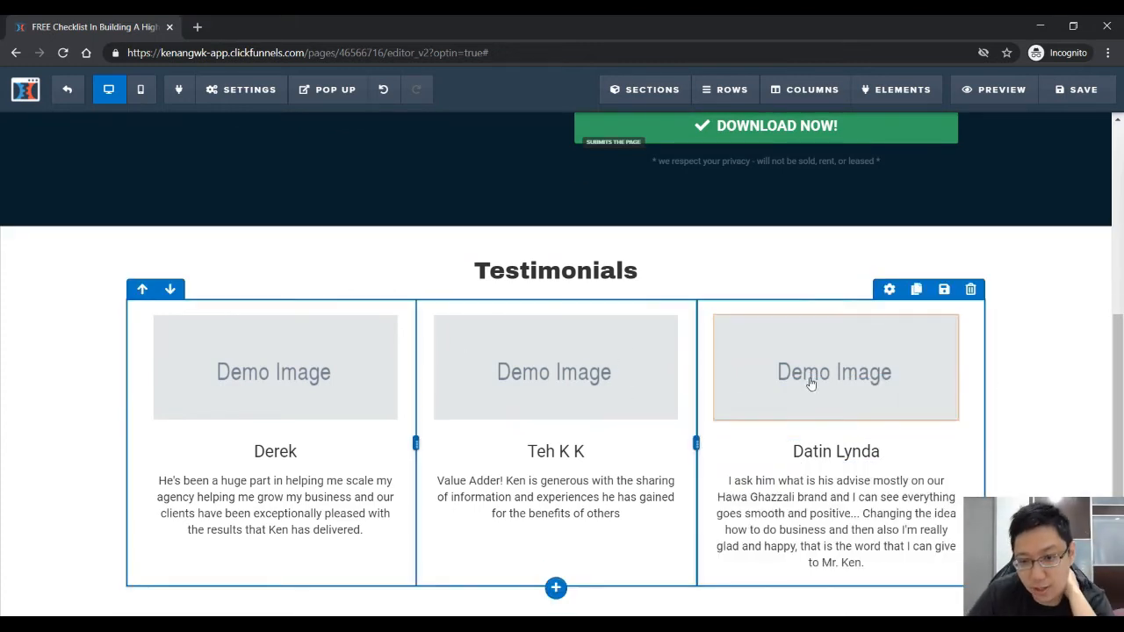
Replace the demo images in the three testimonial columns with the matching client photos from the uploaded image library
{"action": "left_click", "coordinate": [352, 373]}
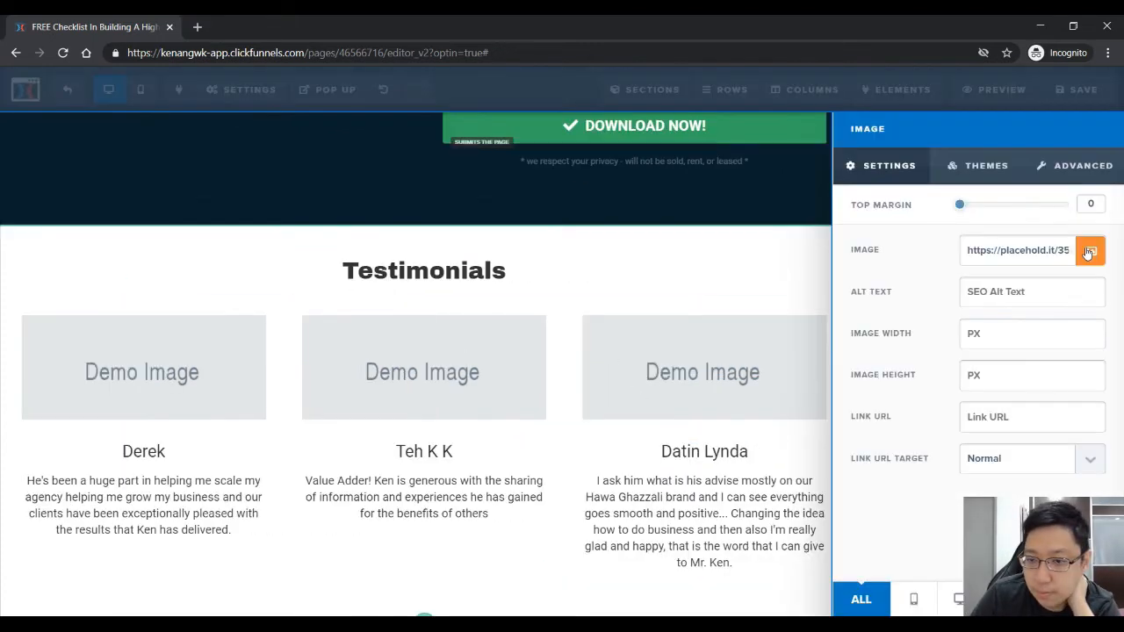
{"action": "left_click", "coordinate": [1092, 251]}
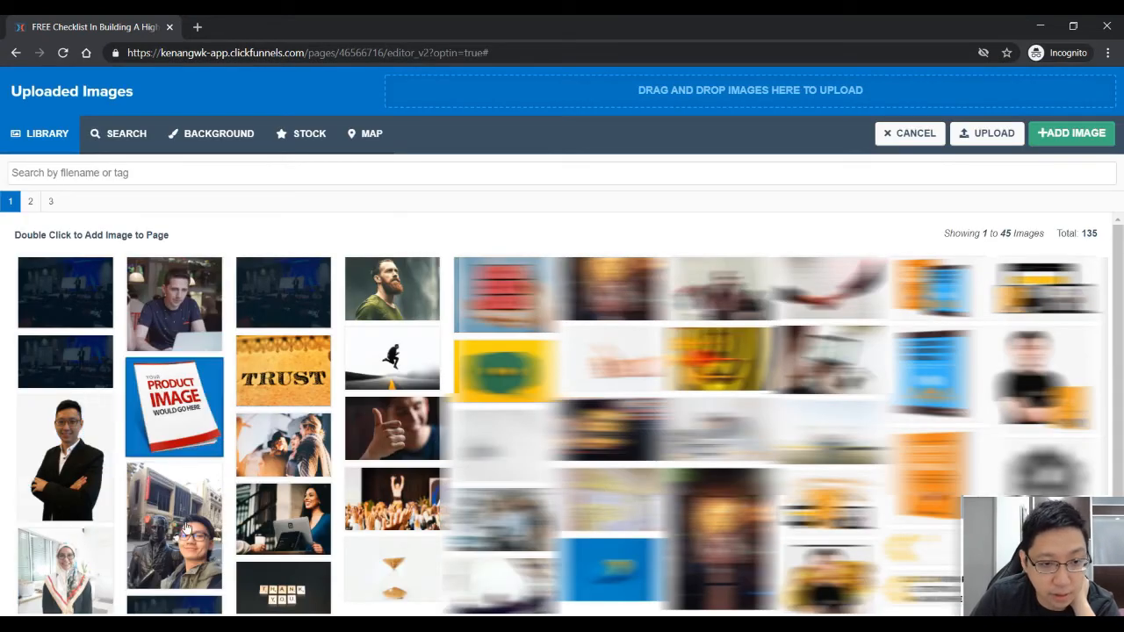
{"action": "double_click", "coordinate": [187, 333]}
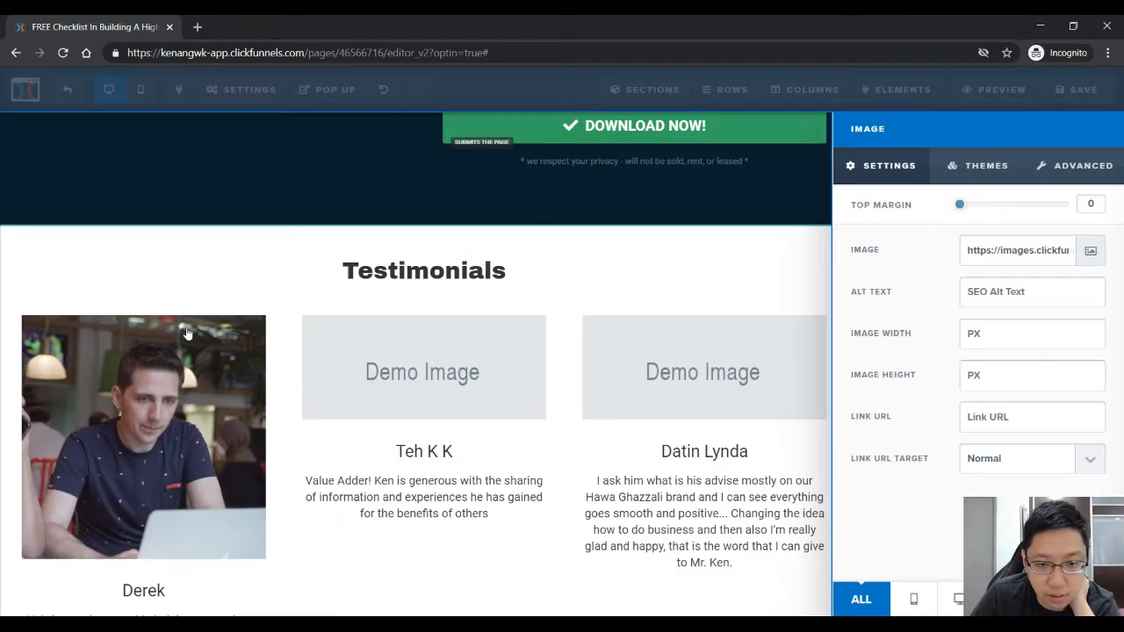
{"action": "double_click", "coordinate": [476, 380]}
{"action": "double_click", "coordinate": [391, 358]}
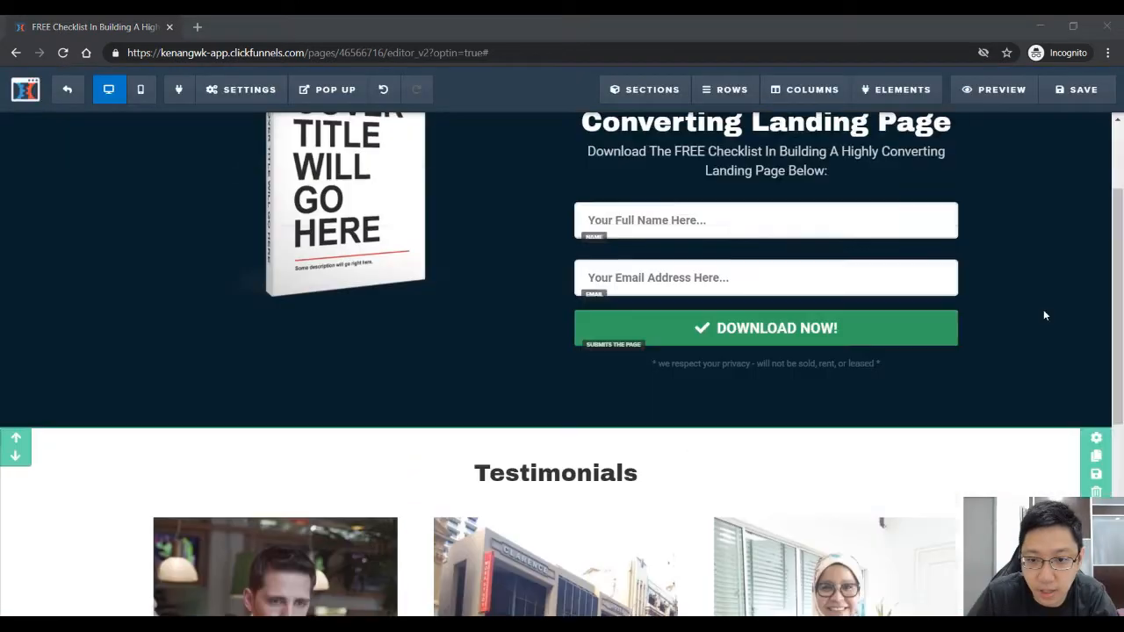
Upload the square version of the second client's photo and use it in place of the tall image in the middle column
{"action": "scroll", "coordinate": [1045, 315], "scroll_direction": "down", "scroll_amount": 5}
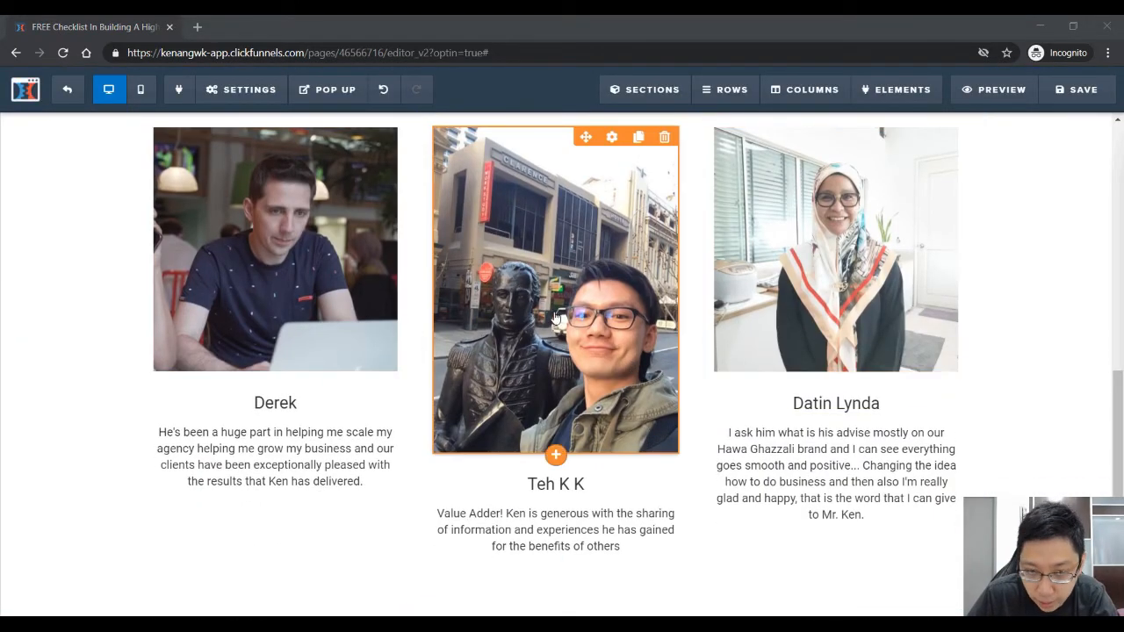
{"action": "scroll", "coordinate": [612, 333], "scroll_direction": "up", "scroll_amount": 3}
{"action": "scroll", "coordinate": [610, 324], "scroll_direction": "down", "scroll_amount": 2}
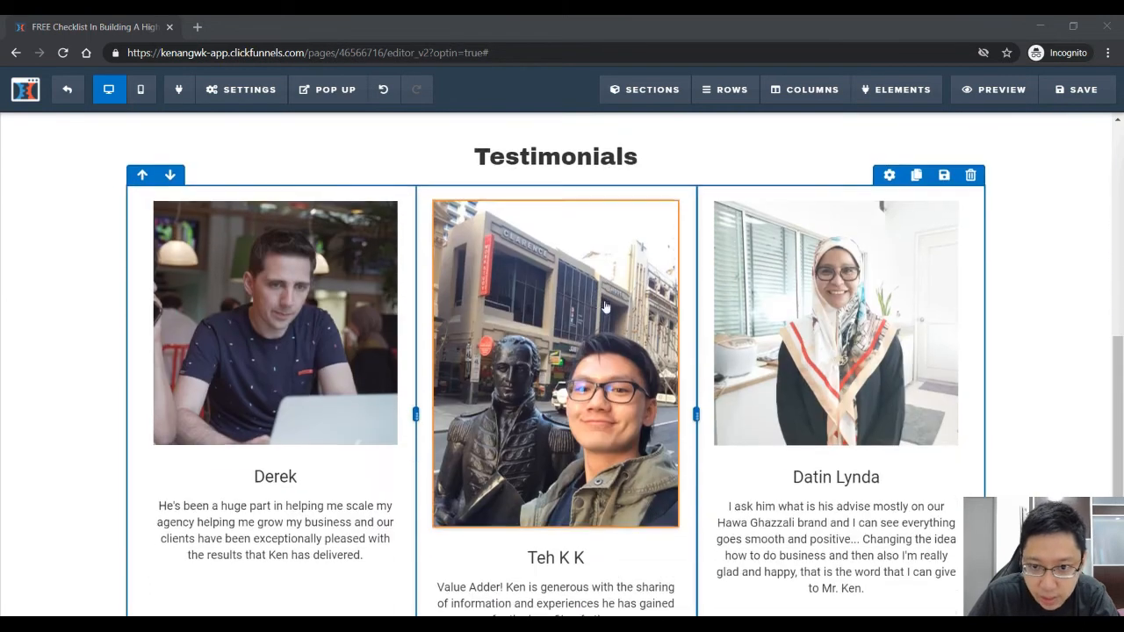
{"action": "left_click", "coordinate": [611, 192]}
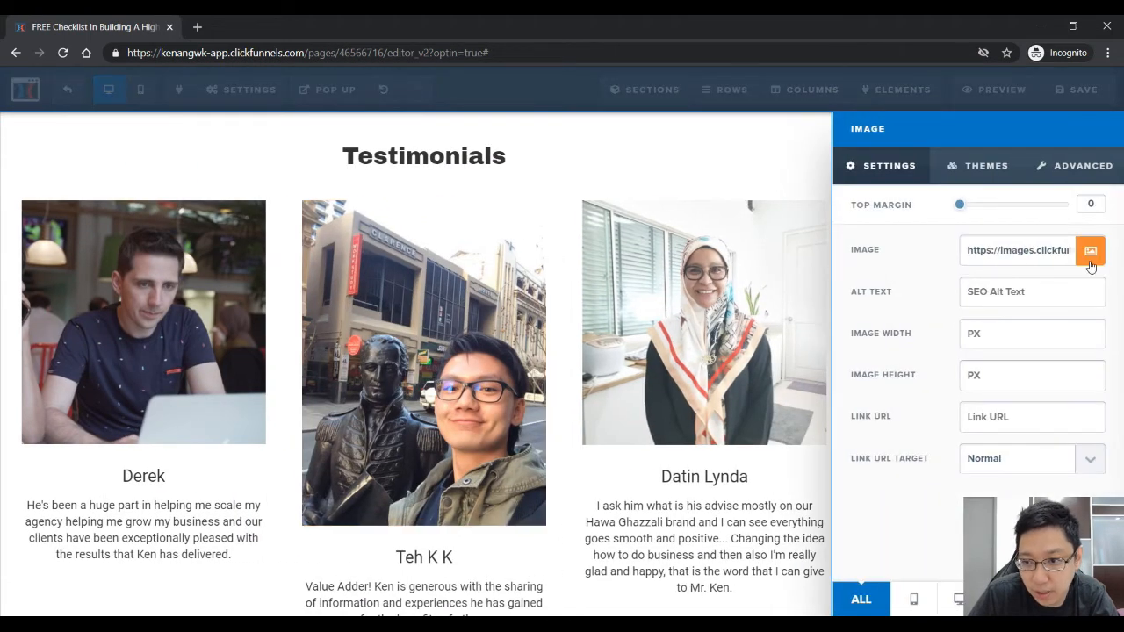
{"action": "left_click", "coordinate": [1090, 263]}
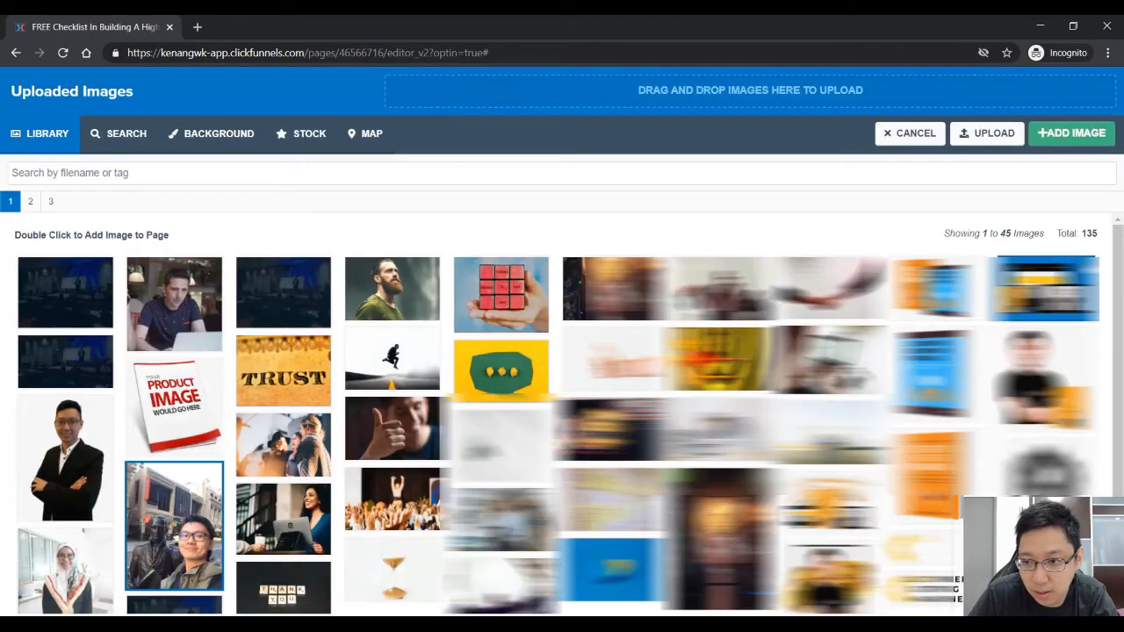
{"action": "left_click", "coordinate": [986, 134]}
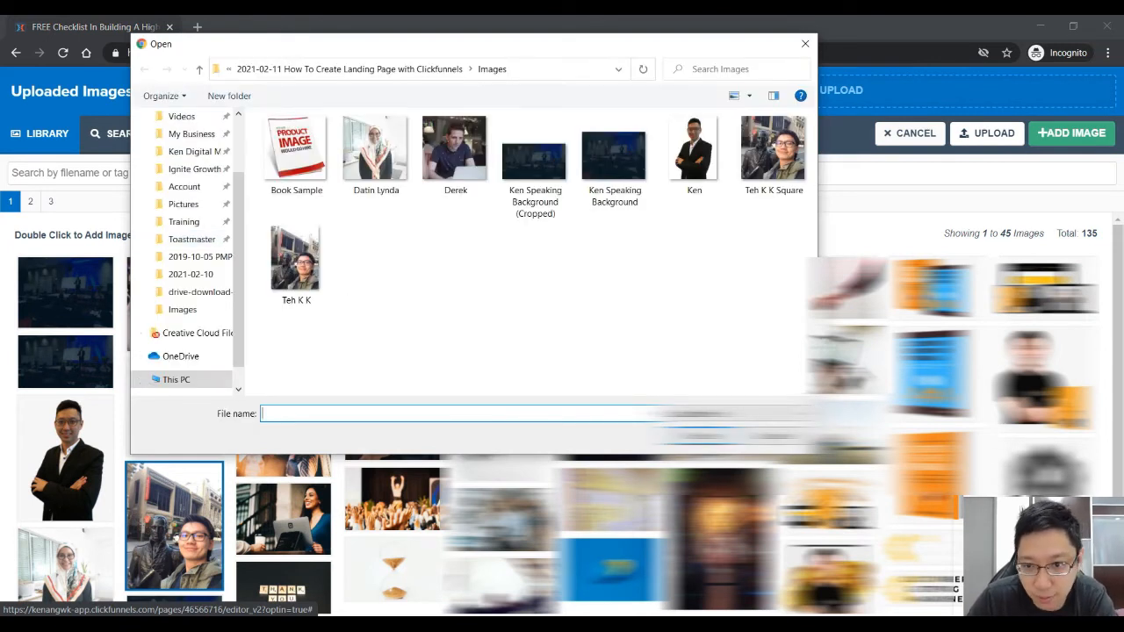
{"action": "double_click", "coordinate": [753, 158]}
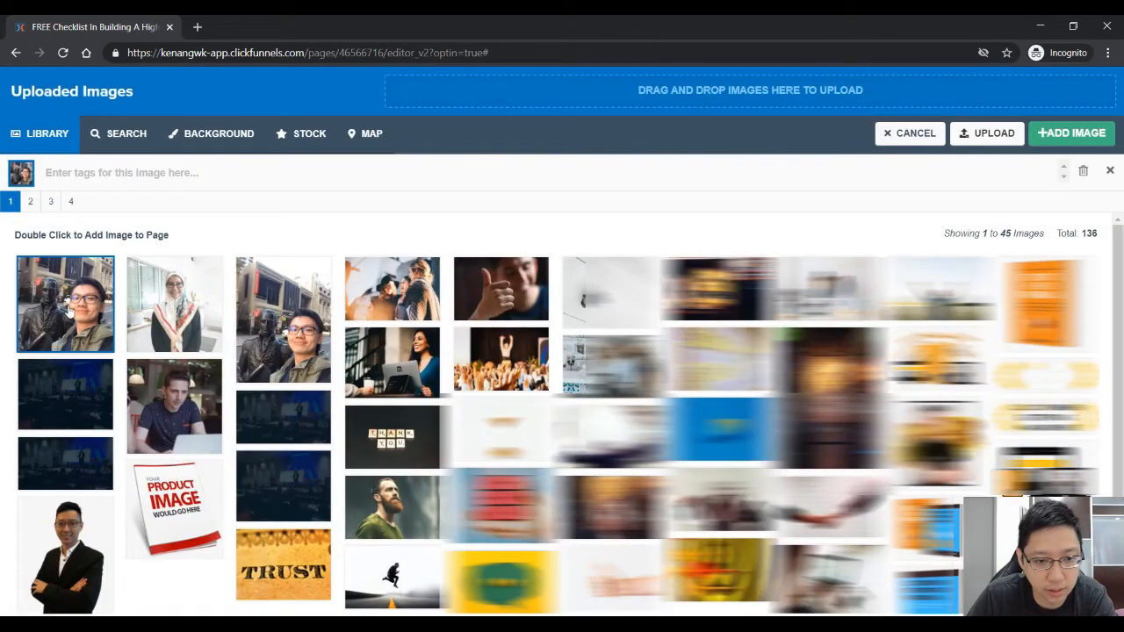
{"action": "double_click", "coordinate": [83, 318]}
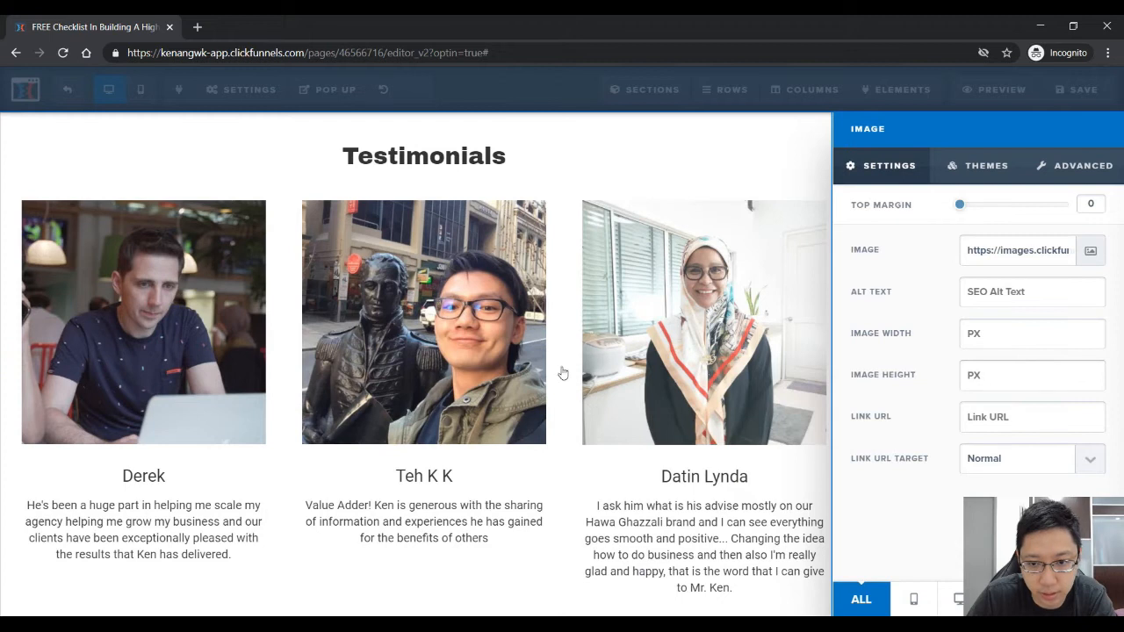
{"action": "left_click", "coordinate": [691, 462]}
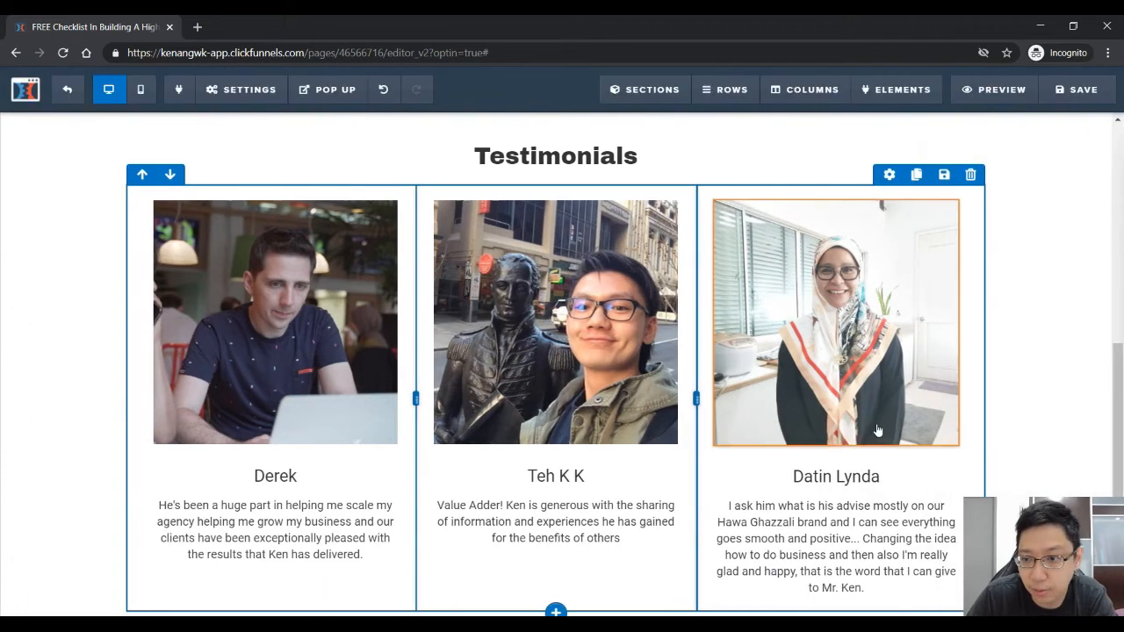
Put quotation marks around the three testimonial paragraphs and set them in italics
{"action": "triple_click", "coordinate": [527, 505]}
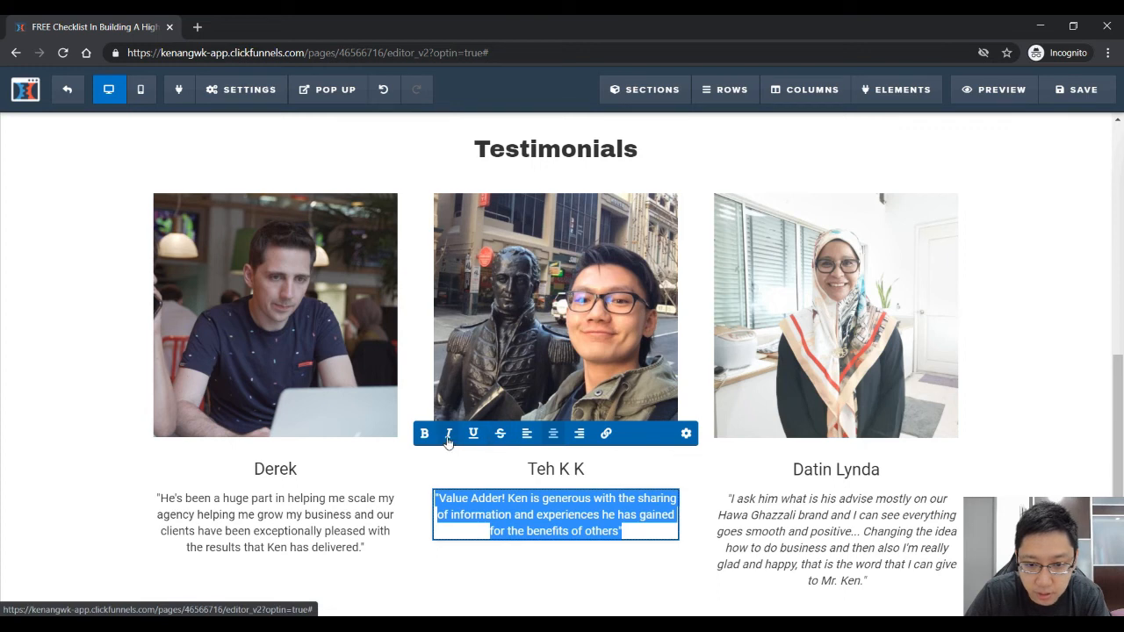
{"action": "left_click", "coordinate": [447, 434]}
{"action": "triple_click", "coordinate": [289, 522]}
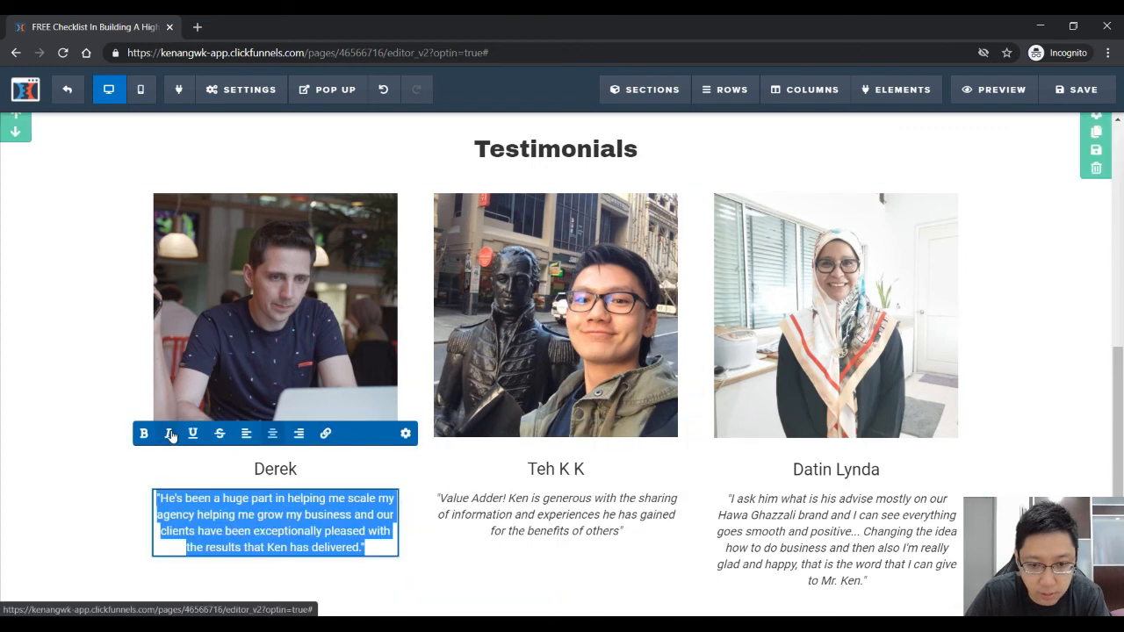
{"action": "left_click", "coordinate": [169, 433]}
{"action": "left_click", "coordinate": [1009, 368]}
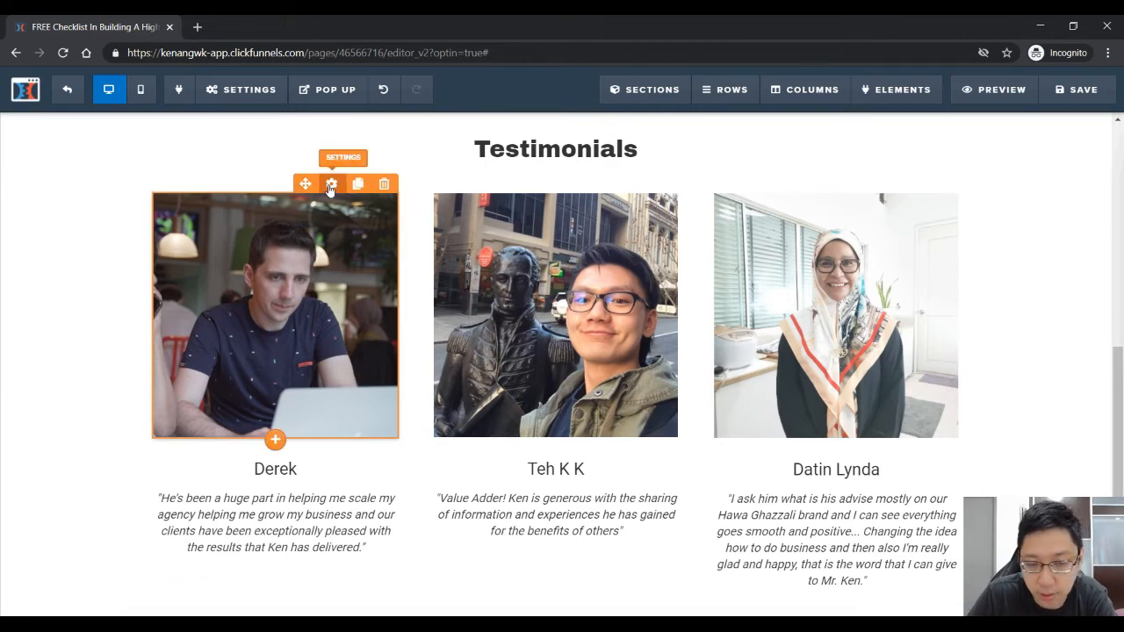
Apply the circular bordered image theme to the first column's client photo
{"action": "left_click", "coordinate": [331, 184]}
{"action": "left_click", "coordinate": [977, 167]}
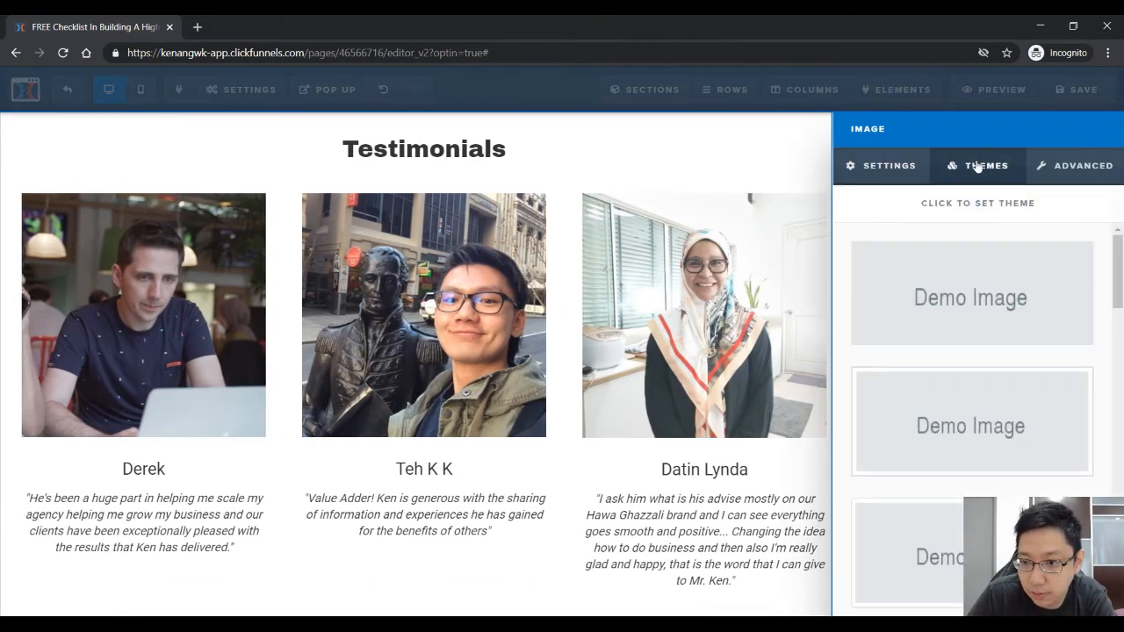
{"action": "scroll", "coordinate": [1038, 381], "scroll_direction": "down", "scroll_amount": 5}
{"action": "scroll", "coordinate": [1060, 492], "scroll_direction": "down", "scroll_amount": 2}
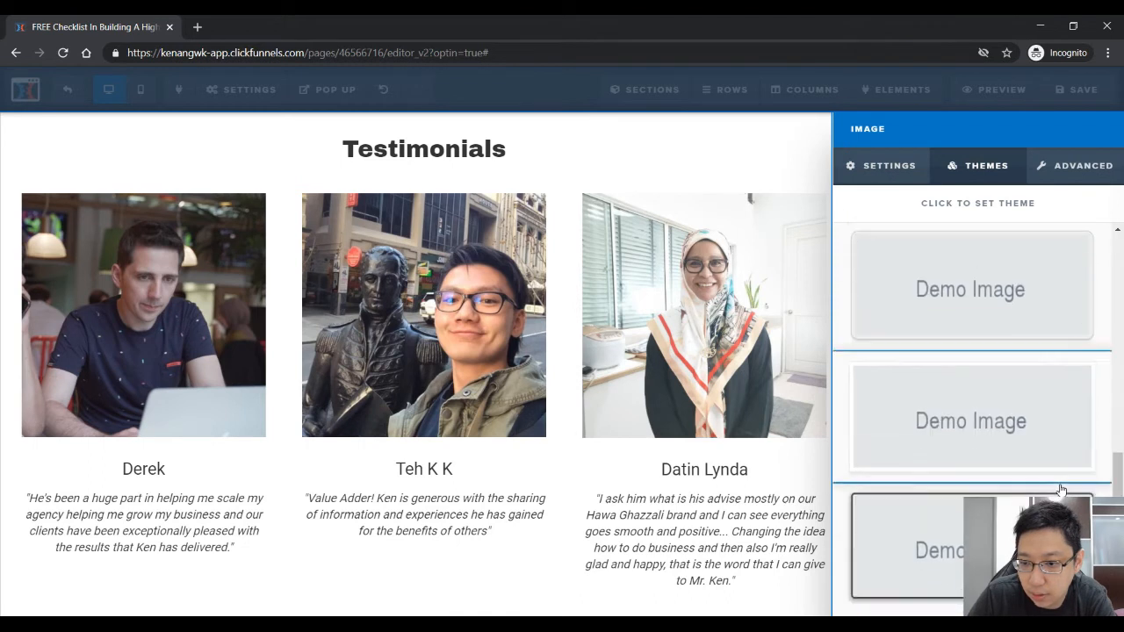
{"action": "left_click", "coordinate": [941, 501]}
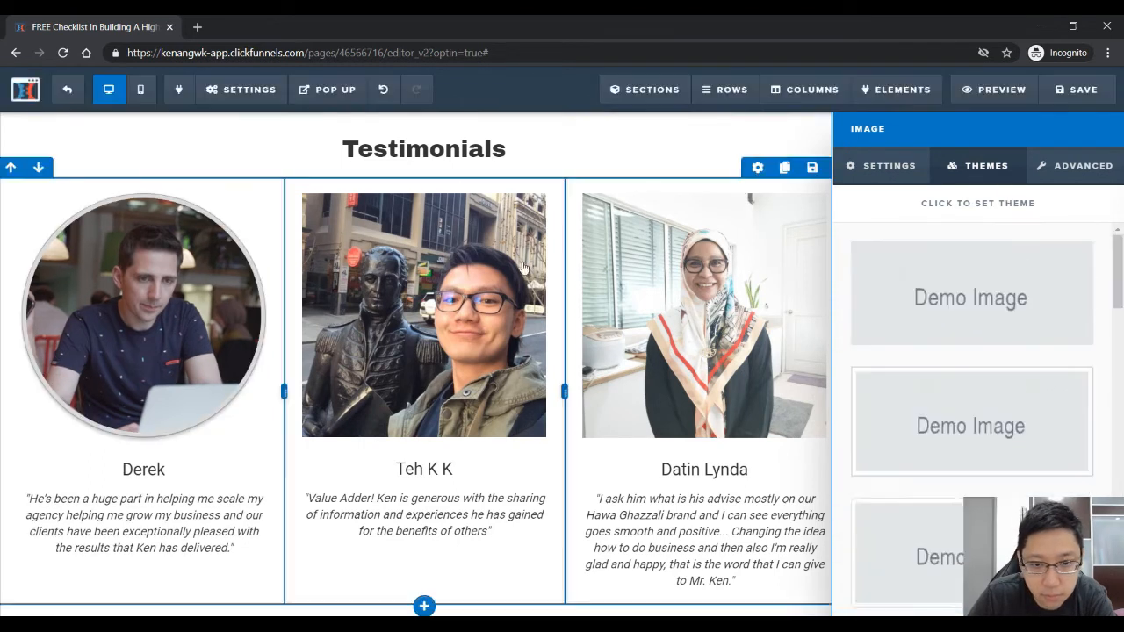
Give the middle column's client photo the same round bordered theme as the first photo
{"action": "left_click", "coordinate": [557, 227]}
{"action": "left_click", "coordinate": [612, 182]}
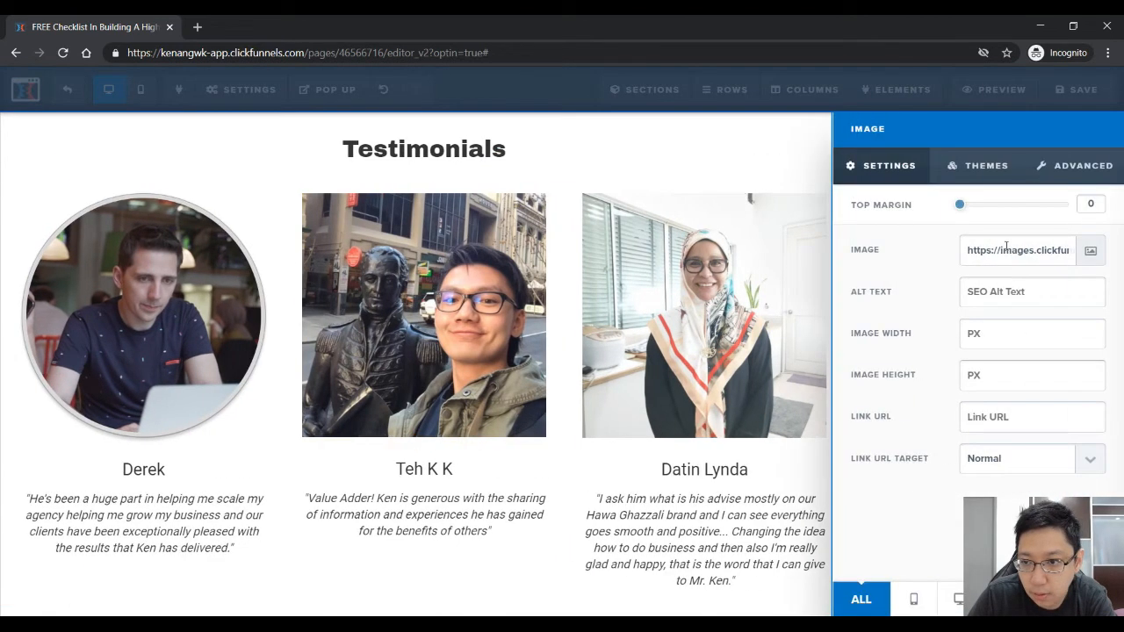
{"action": "left_click", "coordinate": [979, 167]}
{"action": "scroll", "coordinate": [1023, 421], "scroll_direction": "down", "scroll_amount": 5}
{"action": "left_click", "coordinate": [949, 553]}
Apply the round bordered image theme to the third column's client photo
{"action": "left_click", "coordinate": [747, 262]}
{"action": "left_click", "coordinate": [880, 194]}
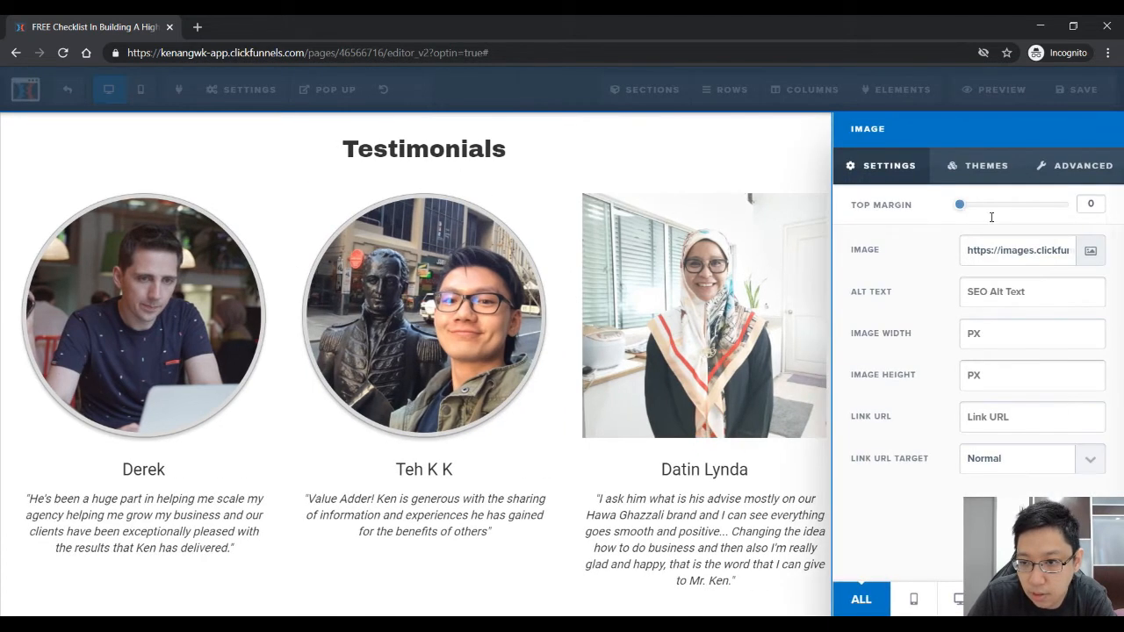
{"action": "left_click", "coordinate": [963, 167]}
{"action": "scroll", "coordinate": [984, 347], "scroll_direction": "down", "scroll_amount": 3}
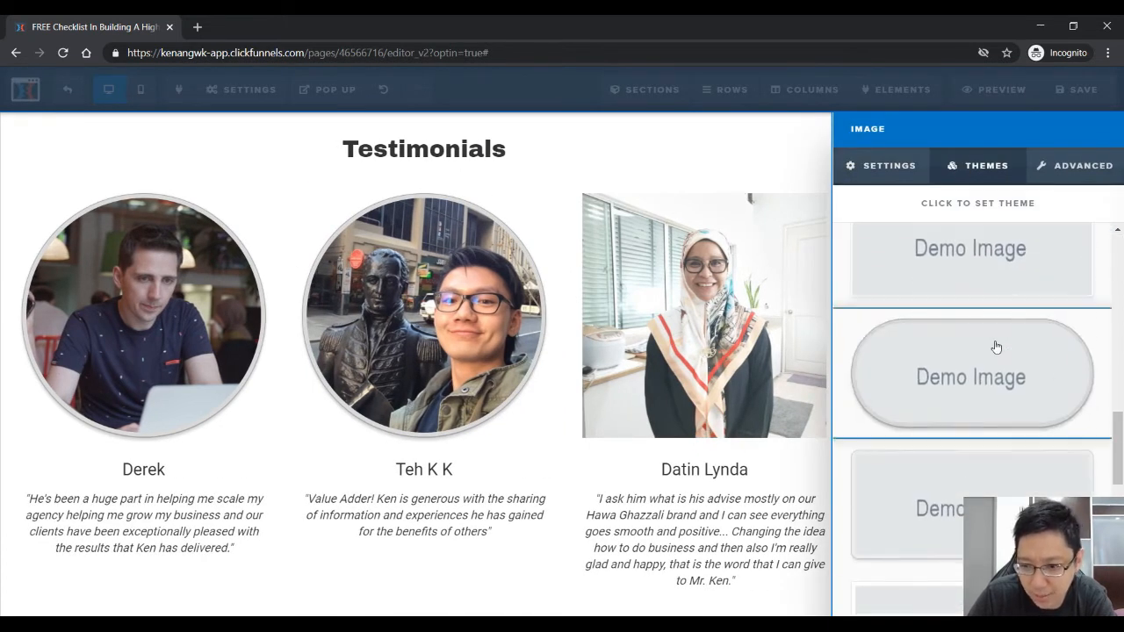
{"action": "scroll", "coordinate": [975, 343], "scroll_direction": "up", "scroll_amount": 1}
{"action": "left_click", "coordinate": [971, 366]}
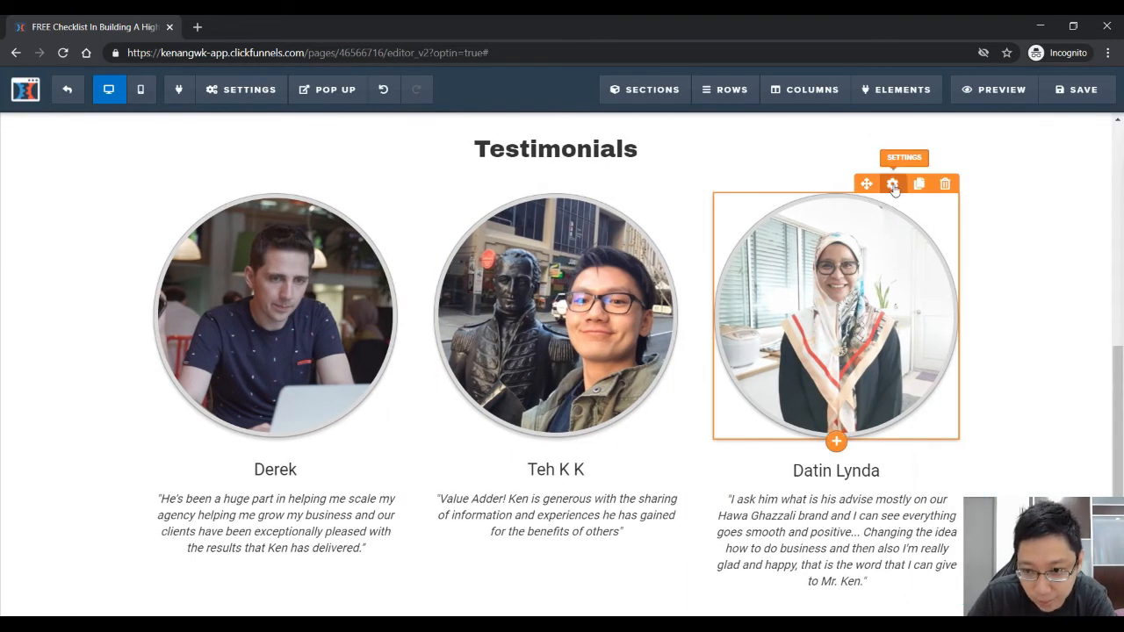
Set the image width of the three testimonial photos to 50%
{"action": "left_click", "coordinate": [893, 186]}
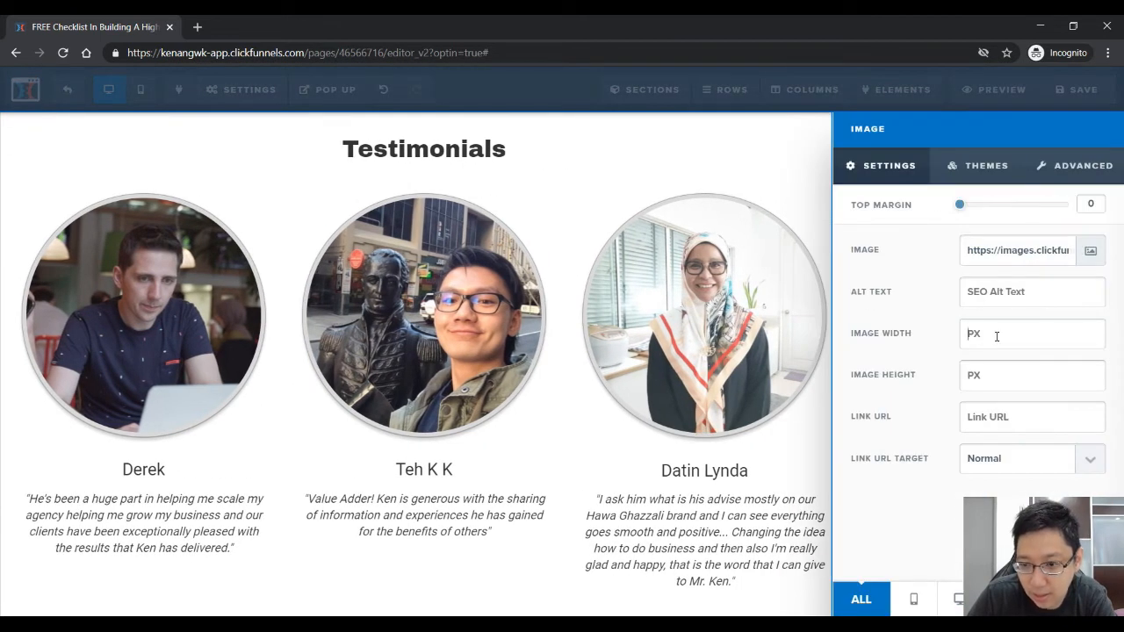
{"action": "type", "text": "550%"}
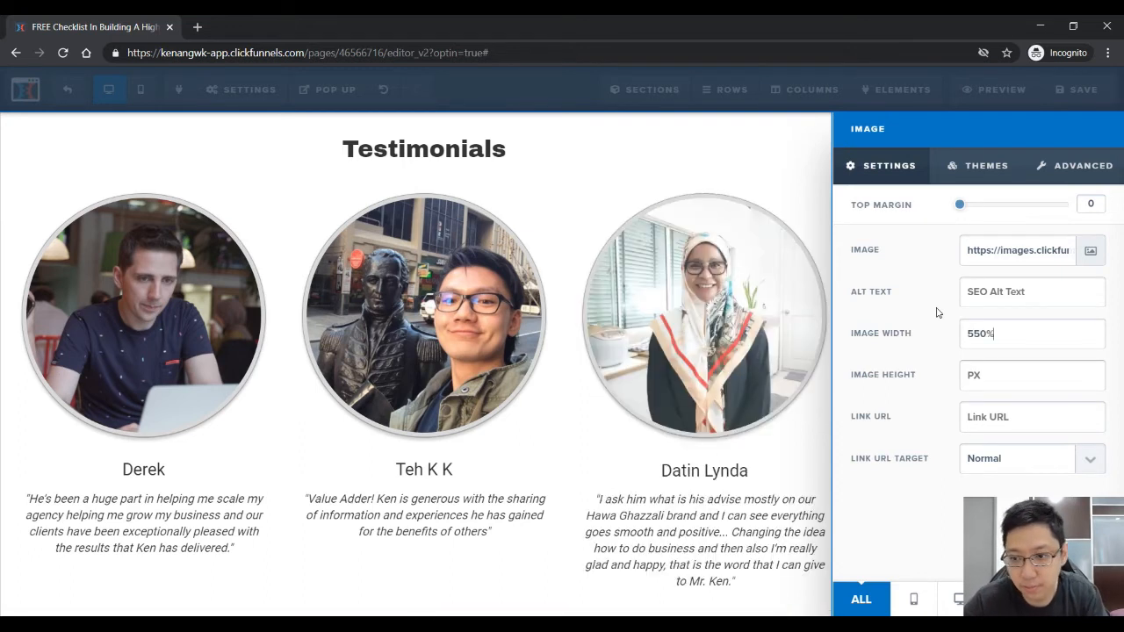
{"action": "key", "text": "BackSpace"}
{"action": "key", "text": "BackSpace"}
{"action": "type", "text": "0%"}
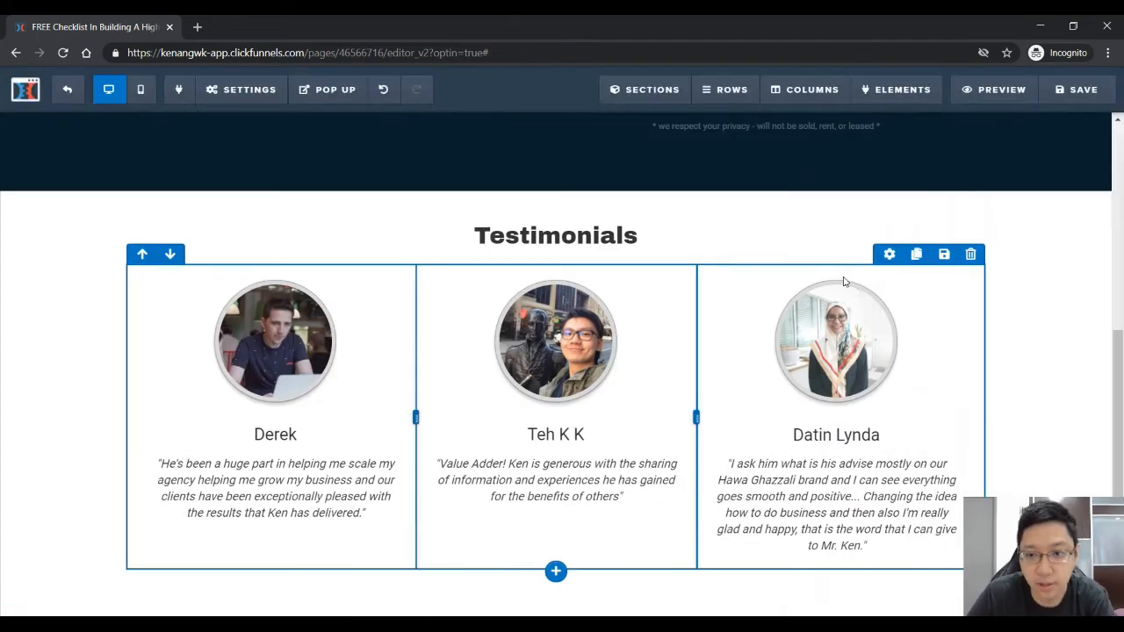
Add a full-width section below the testimonials section and open its settings
{"action": "scroll", "coordinate": [838, 439], "scroll_direction": "up", "scroll_amount": 5}
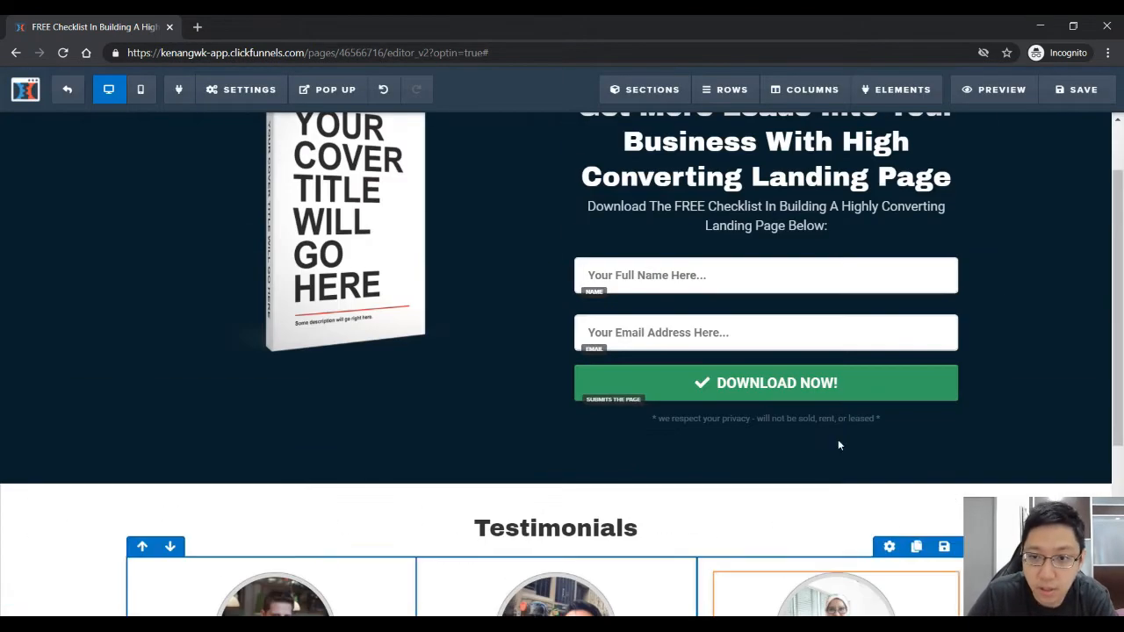
{"action": "left_click", "coordinate": [876, 427]}
{"action": "scroll", "coordinate": [876, 427], "scroll_direction": "down", "scroll_amount": 4}
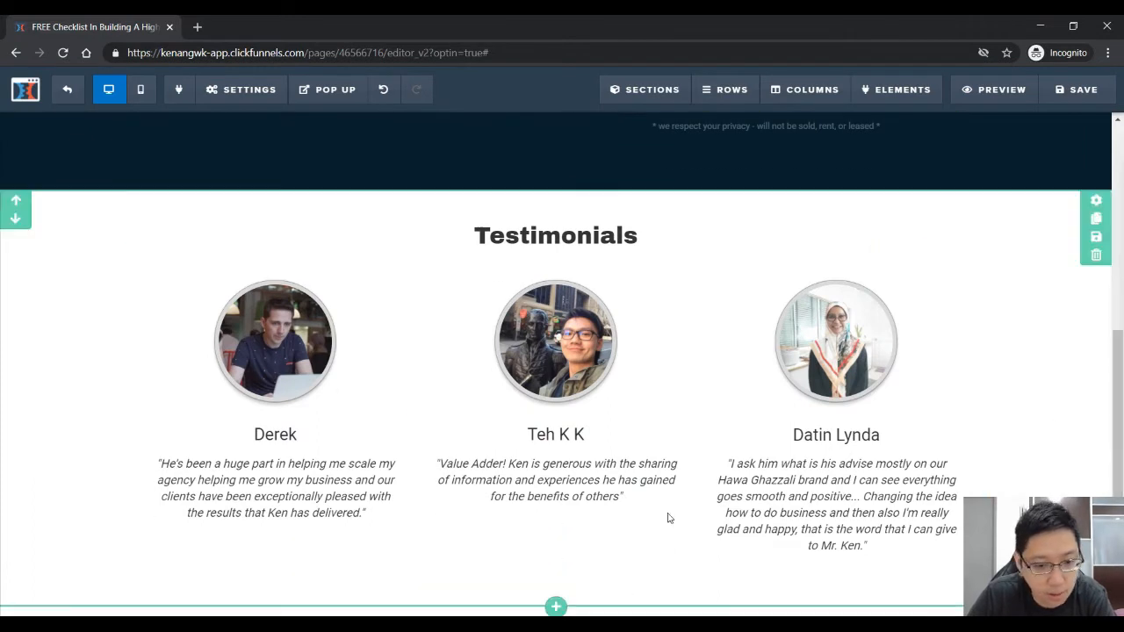
{"action": "left_click", "coordinate": [557, 606]}
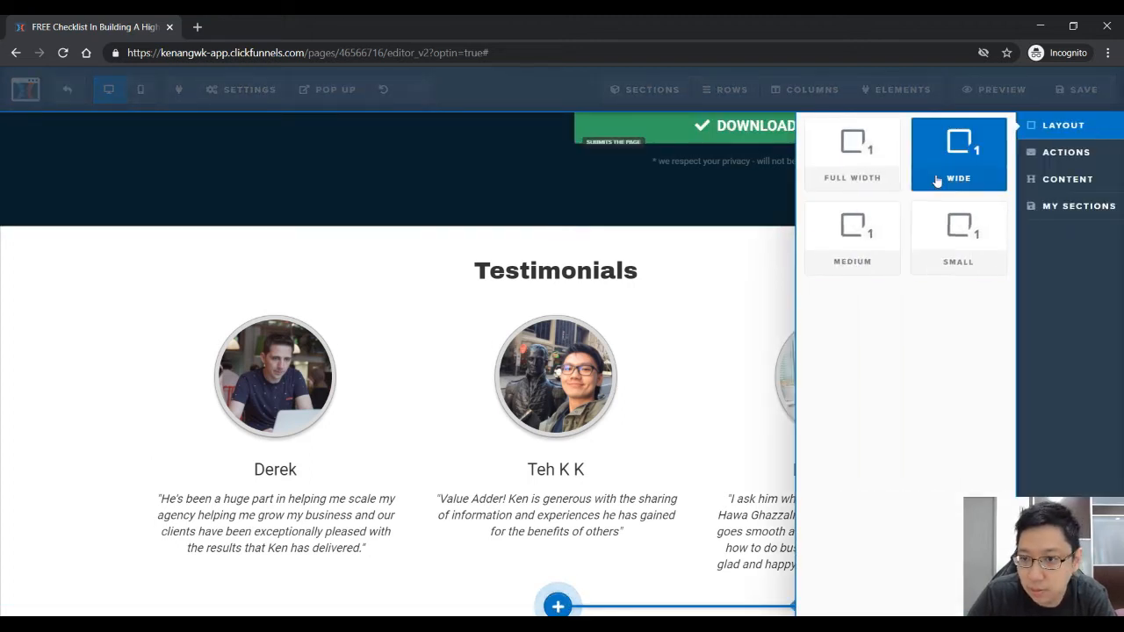
{"action": "left_click", "coordinate": [851, 154]}
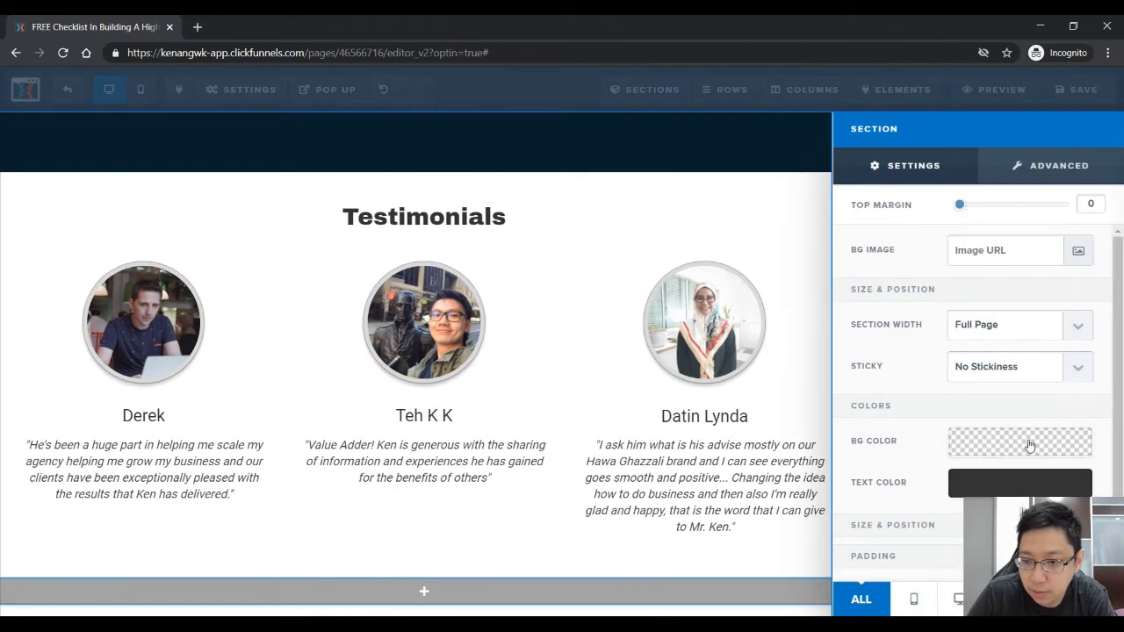
Give the new section the dark navy background color and add a two-column row inside it
{"action": "left_click", "coordinate": [1030, 446]}
{"action": "left_click", "coordinate": [891, 340]}
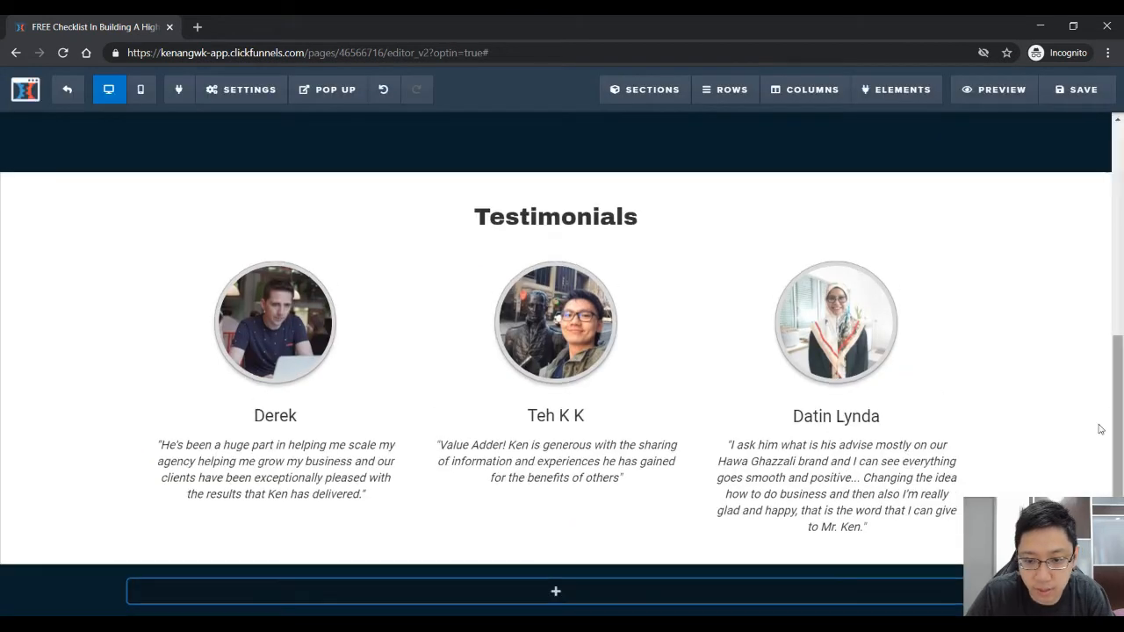
{"action": "left_click", "coordinate": [556, 570]}
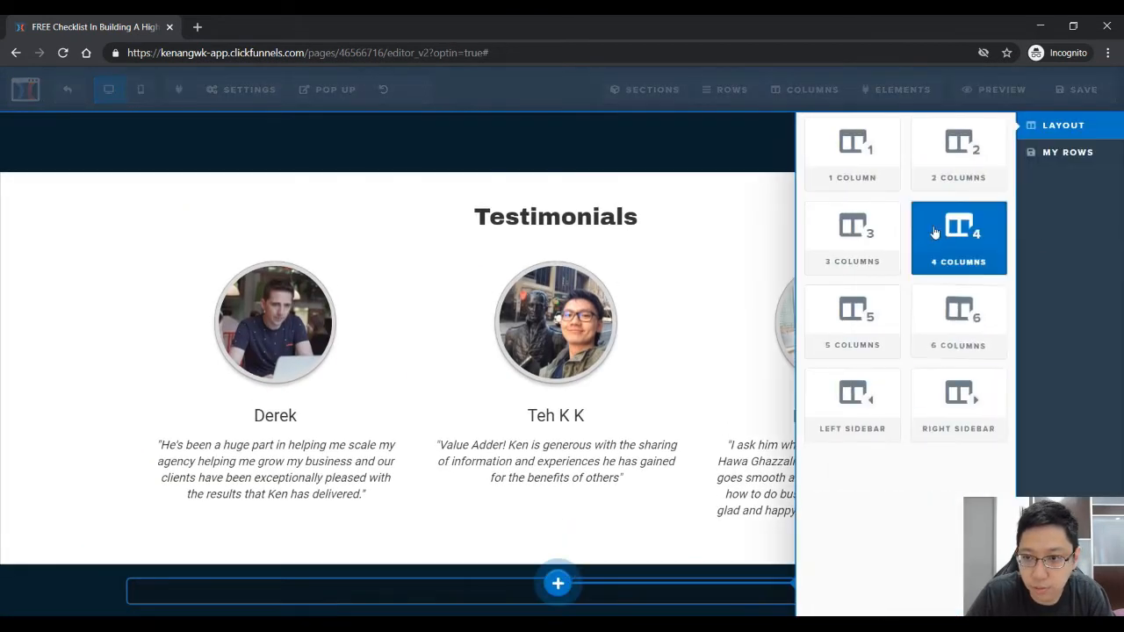
{"action": "left_click", "coordinate": [970, 162]}
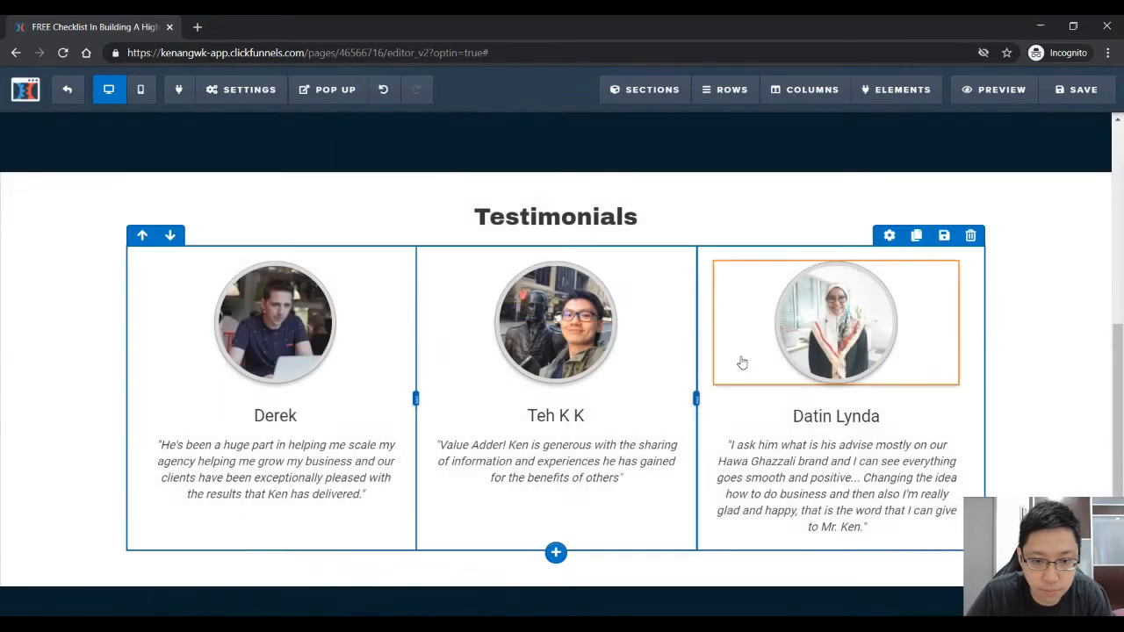
Add a headline and a paragraph below it in the first column of the navy section's row
{"action": "scroll", "coordinate": [740, 363], "scroll_direction": "down", "scroll_amount": 1}
{"action": "left_click", "coordinate": [376, 555]}
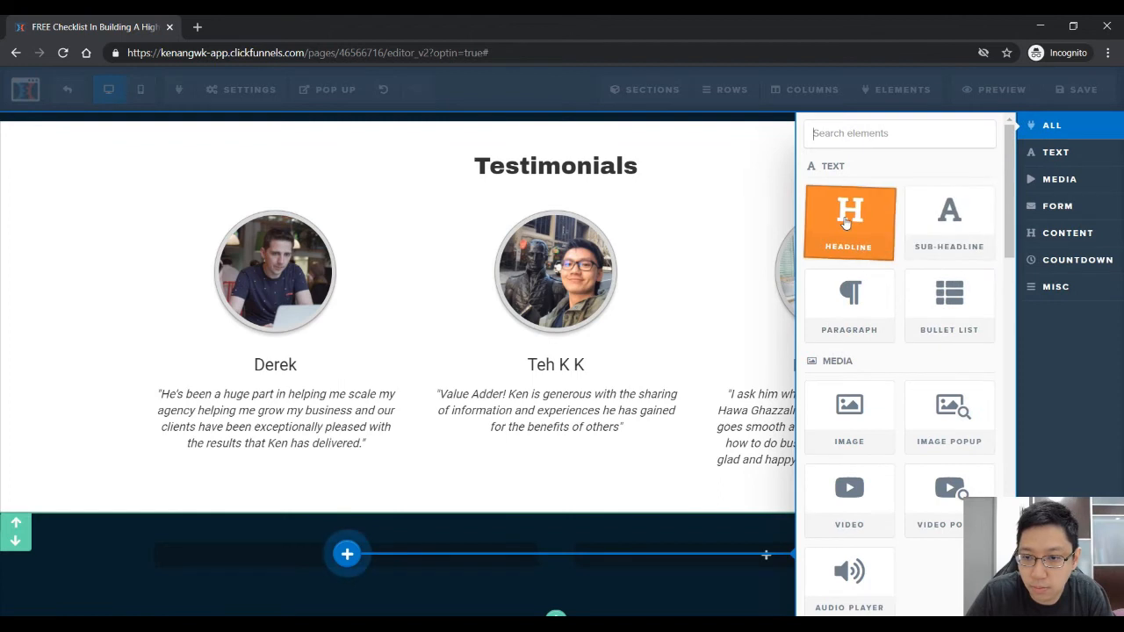
{"action": "left_click_drag", "start_coordinate": [356, 592], "coordinate": [346, 569]}
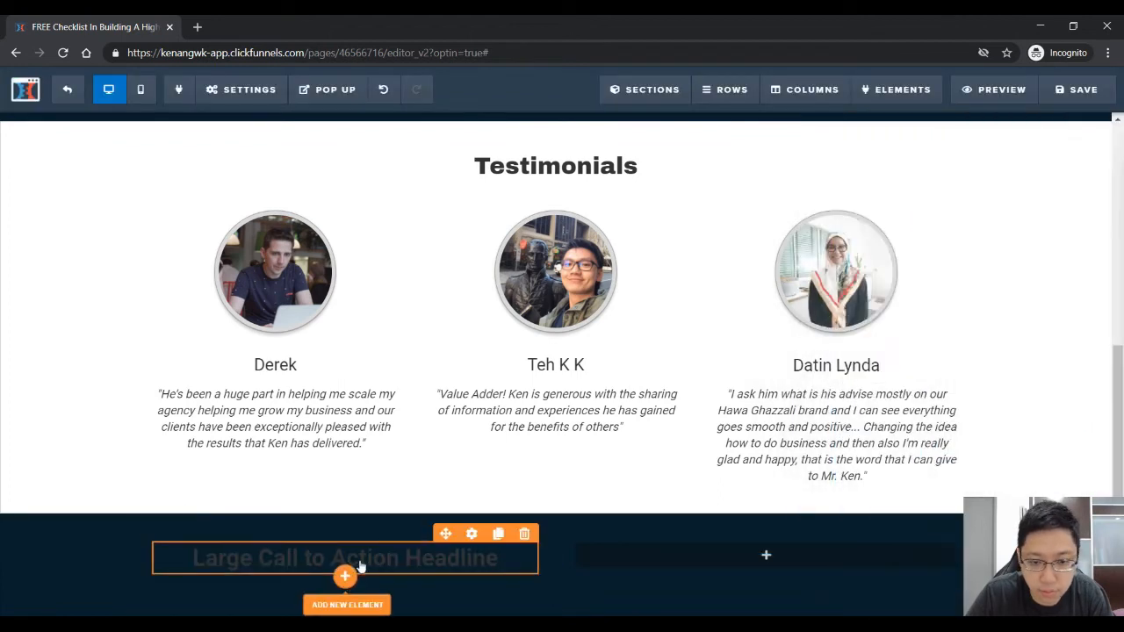
{"action": "left_click", "coordinate": [347, 575]}
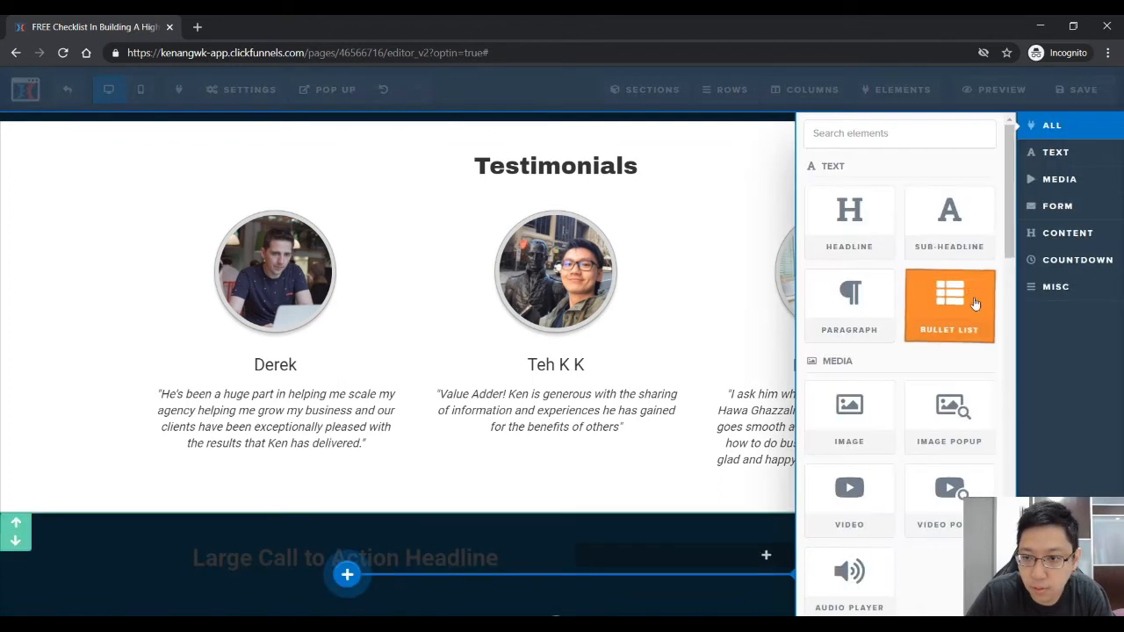
{"action": "left_click", "coordinate": [849, 317]}
Replace the placeholder headline with "About" followed by the consultant's first name
{"action": "scroll", "coordinate": [607, 511], "scroll_direction": "down", "scroll_amount": 1}
{"action": "scroll", "coordinate": [606, 513], "scroll_direction": "down", "scroll_amount": 1}
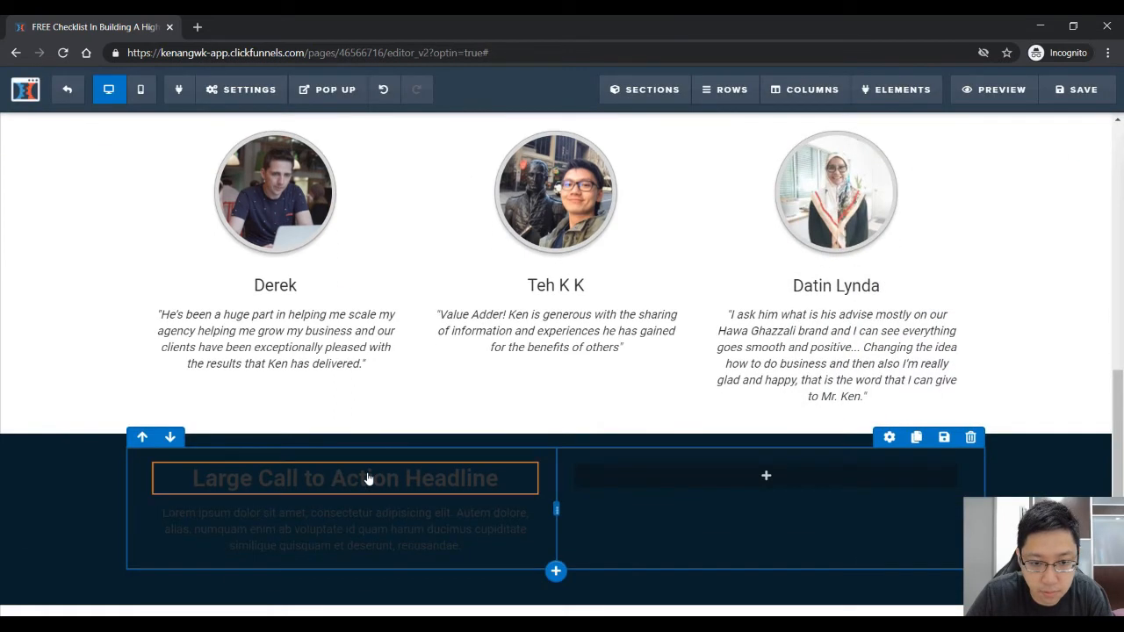
{"action": "double_click", "coordinate": [369, 476]}
{"action": "triple_click", "coordinate": [369, 476]}
{"action": "type", "text": "About Ken"}
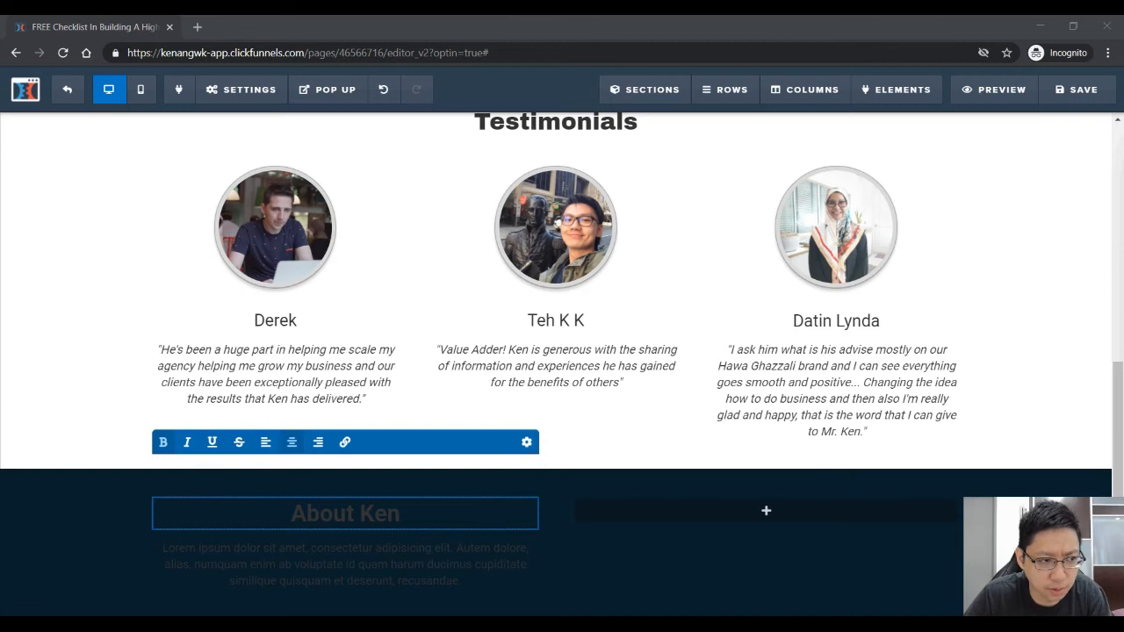
Replace the placeholder paragraph with the consultant's biography and separate its three paragraphs with blank lines
{"action": "left_click", "coordinate": [289, 542]}
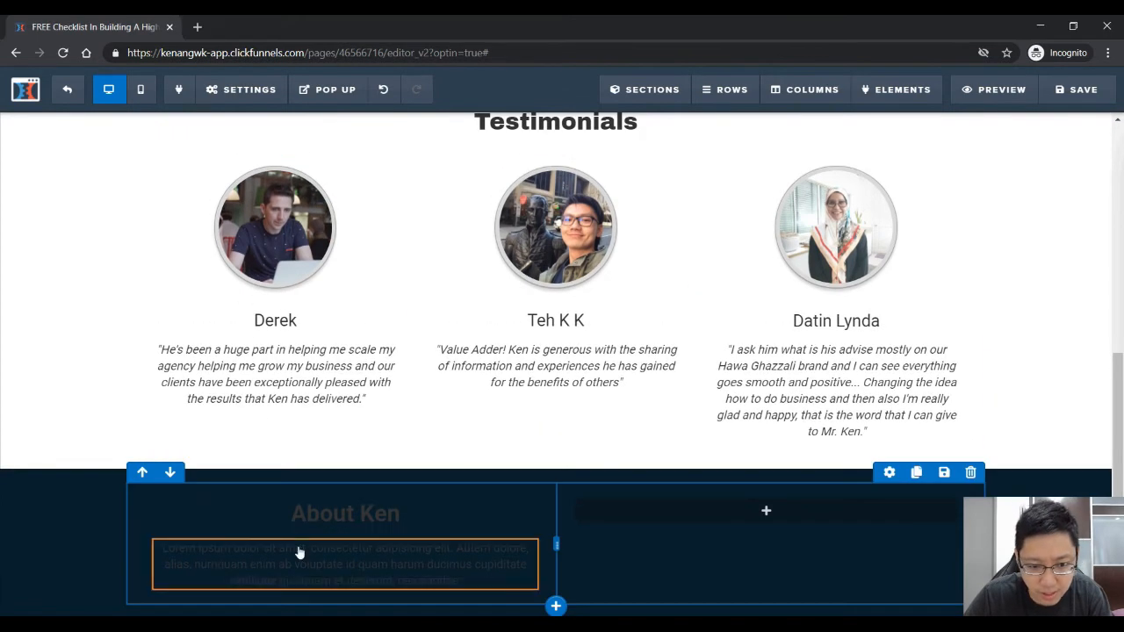
{"action": "triple_click", "coordinate": [299, 548]}
{"action": "type", "text": "Ken Ang is a Digital Marketing Consultant with more than 4 years of experience in digital marketing. He started his digital marketing journey by doing affiliate marketing and soon he realized that the marketing skills that he learned from affiliate marketing can be used to help businesses to grow and increase their businesses. This inspired him to start his own consultancy business. His key strength is on Facebook Marketing where he helps businesses to generate leads and sales using Facebook. He has clients across different industries such as in events, education, healthcare, food & beverages, relocation, etc. Ken is a Facebook Campaign Manager with Ignite Growth, a UK Healthcare Advertising Agency from 2018 until mid of 2020 where he manages Facebook accounts of over 20 dental practices in UK with the Facebook ad spent of over £ 250k for the year 2019. He is a certified Facebook Certified Digital Marketing Associate"}
{"action": "scroll", "coordinate": [604, 378], "scroll_direction": "down", "scroll_amount": 3}
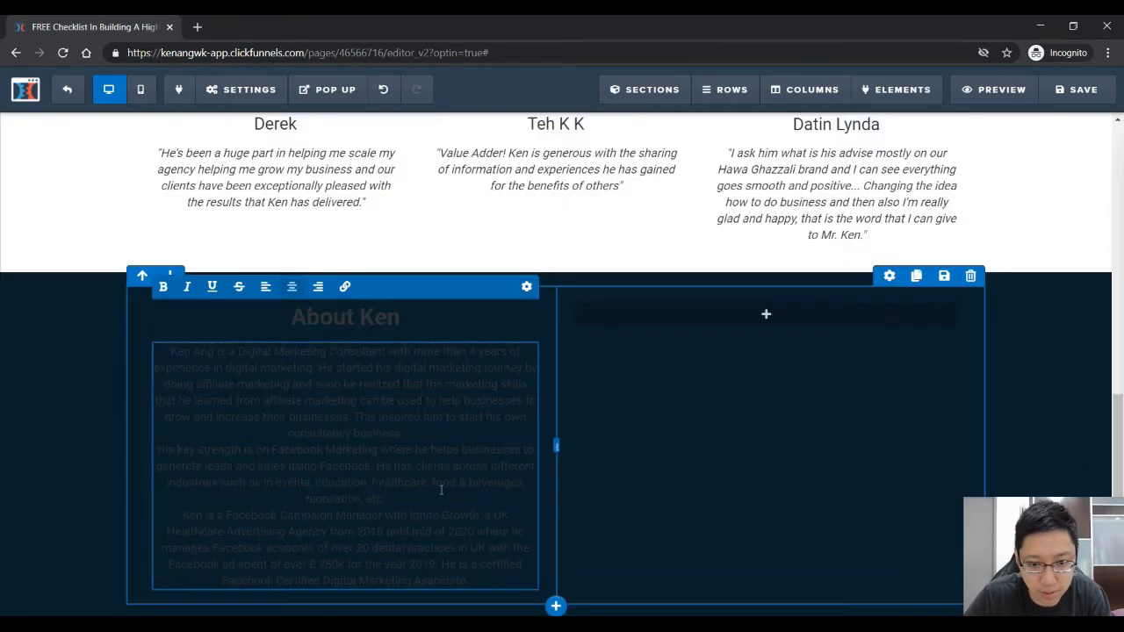
{"action": "key", "text": "Return"}
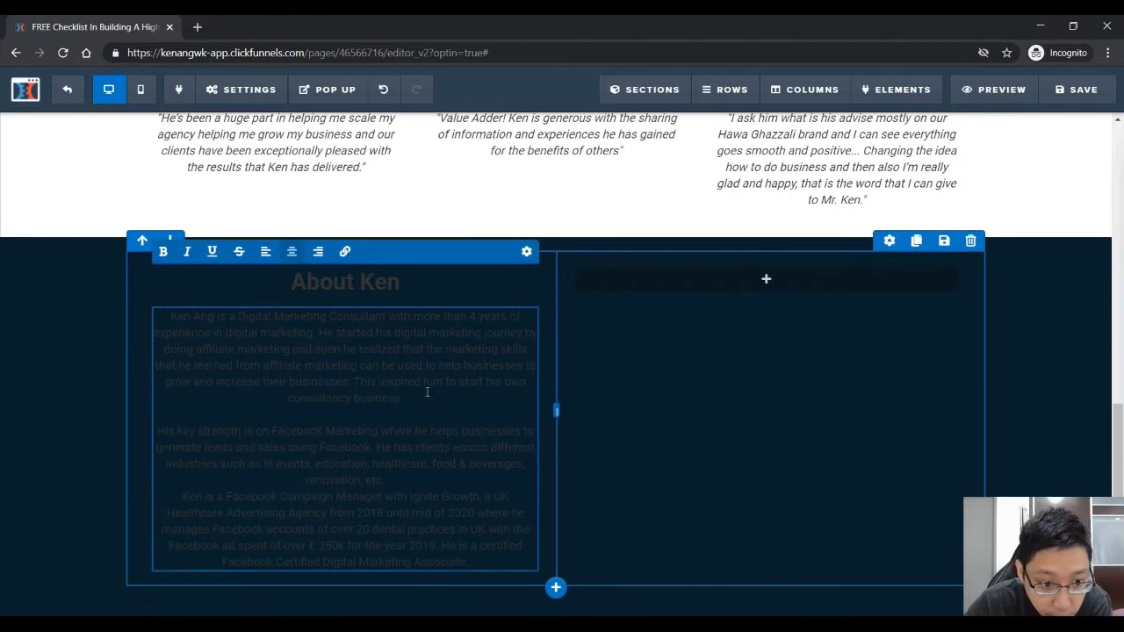
{"action": "key", "text": "Return"}
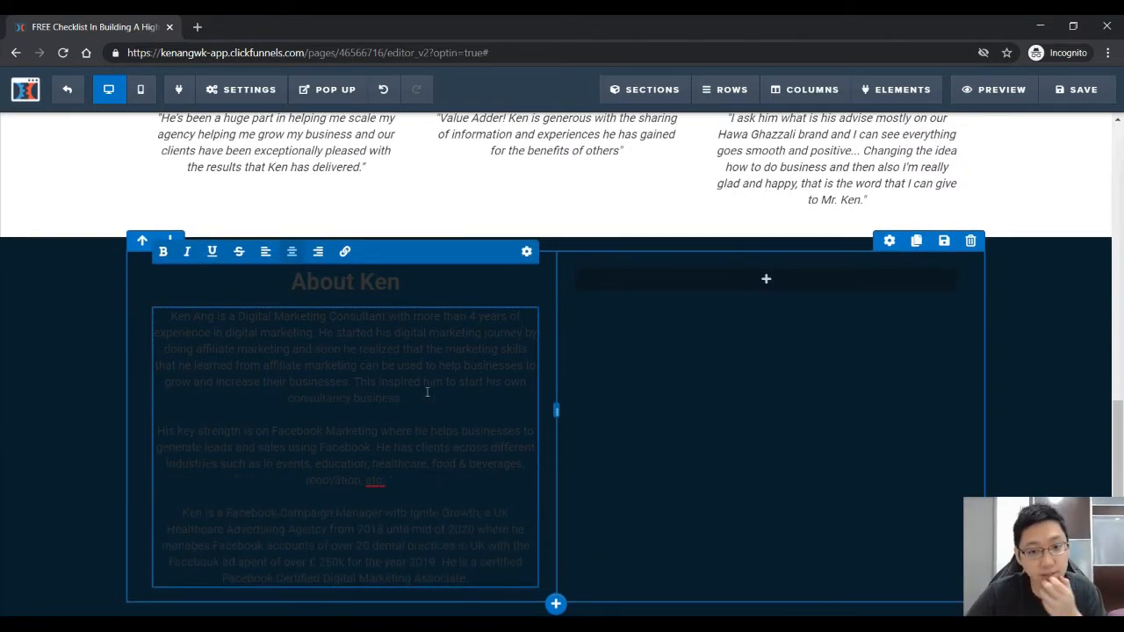
Add an image to the row's second column, using the uploaded portrait of the consultant in a black suit
{"action": "left_click", "coordinate": [765, 279]}
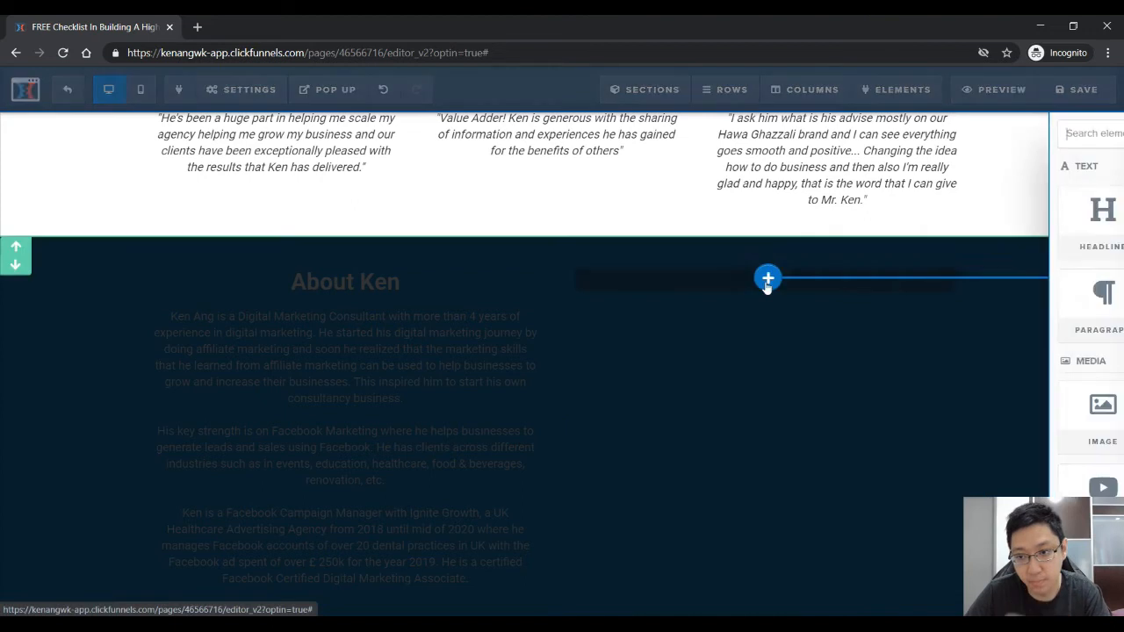
{"action": "left_click", "coordinate": [861, 424]}
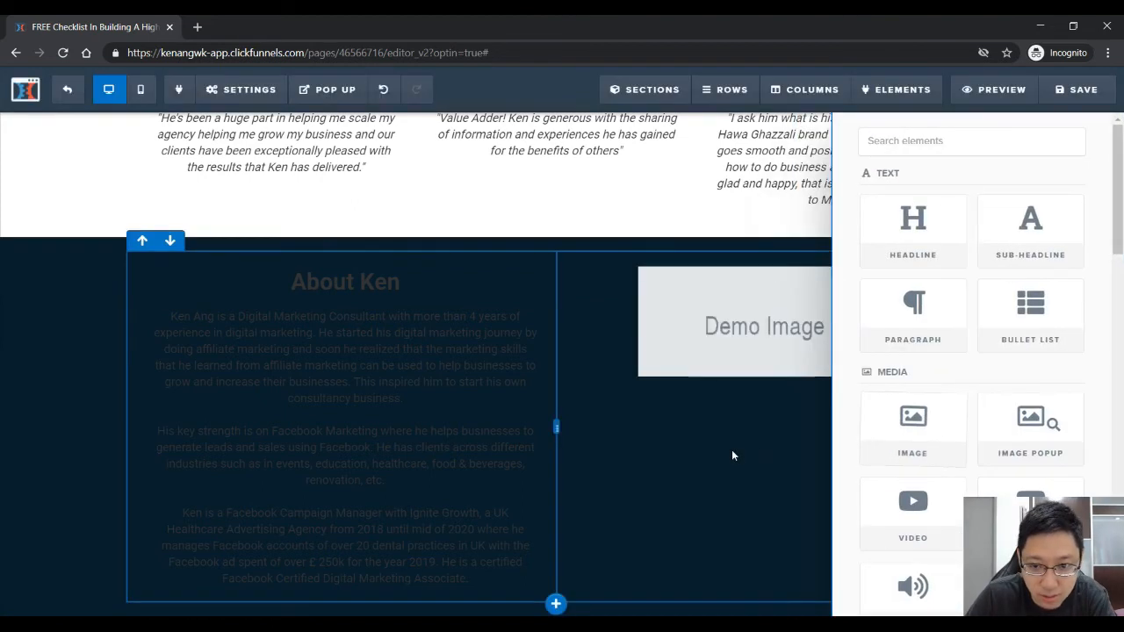
{"action": "left_click", "coordinate": [894, 259]}
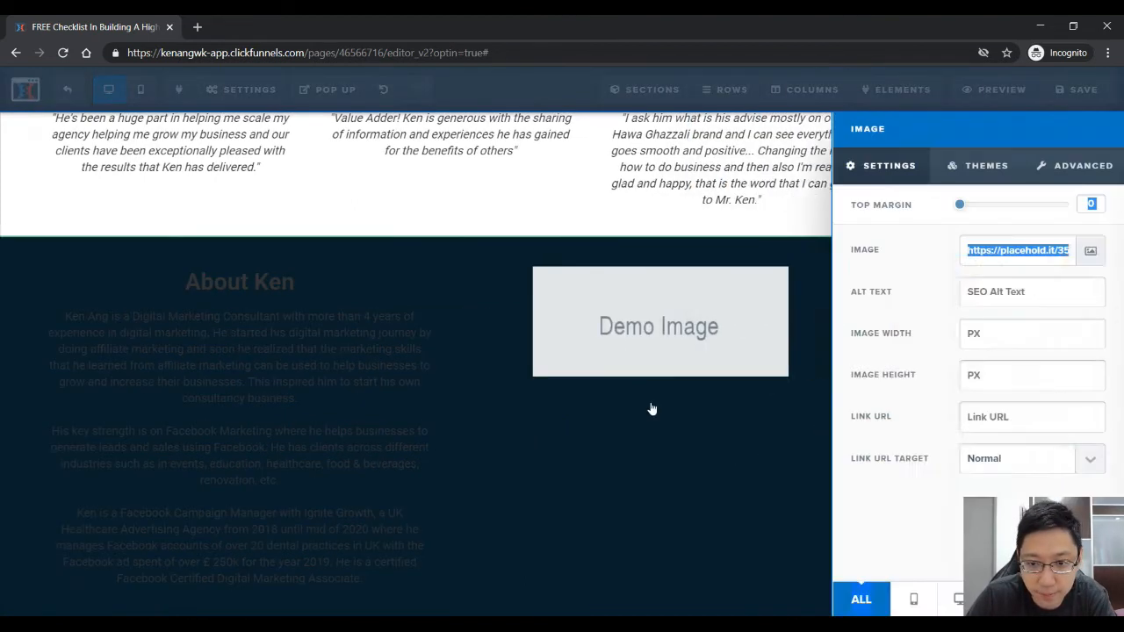
{"action": "left_click", "coordinate": [1094, 251]}
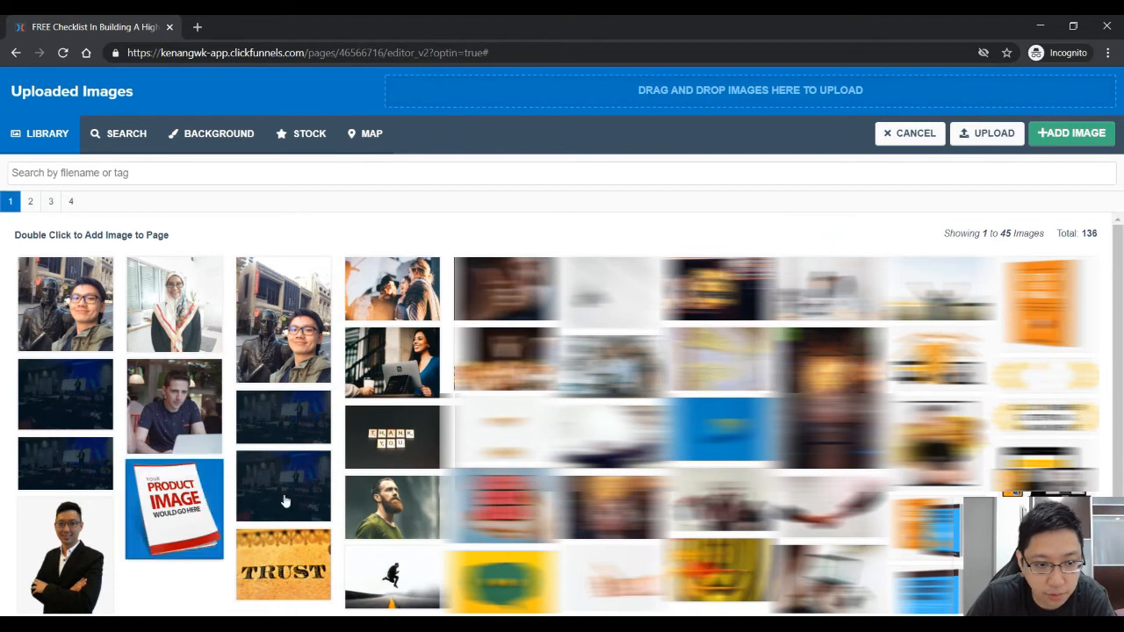
{"action": "double_click", "coordinate": [55, 544]}
{"action": "left_click", "coordinate": [742, 430]}
{"action": "scroll", "coordinate": [602, 371], "scroll_direction": "down", "scroll_amount": 2}
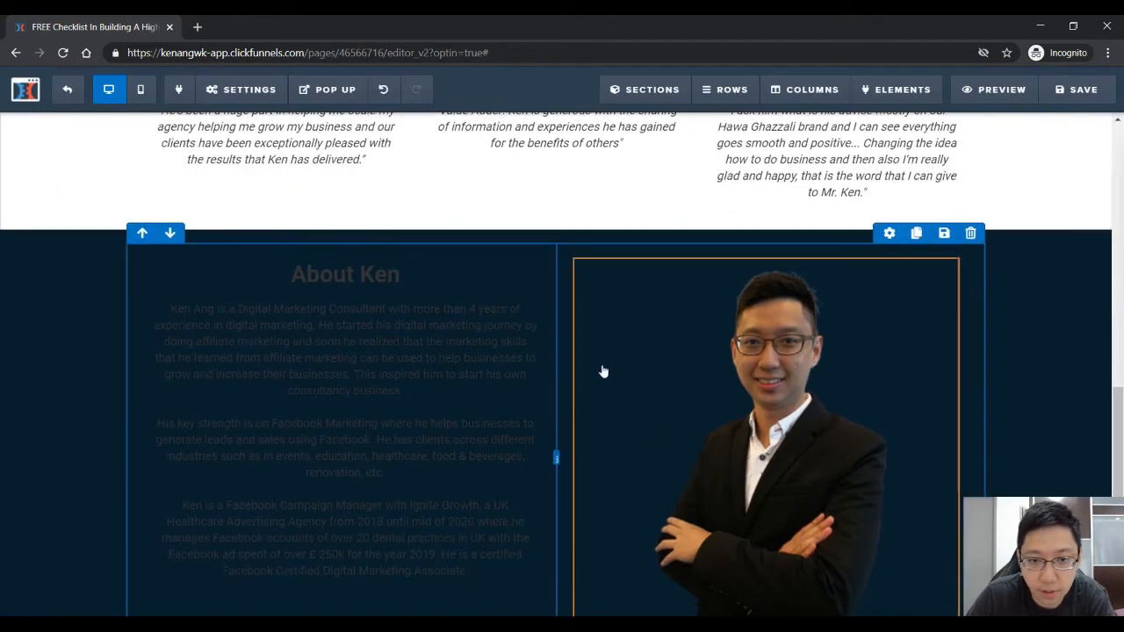
Change the About headline's text color to the recently used orange
{"action": "scroll", "coordinate": [471, 156], "scroll_direction": "up", "scroll_amount": 1}
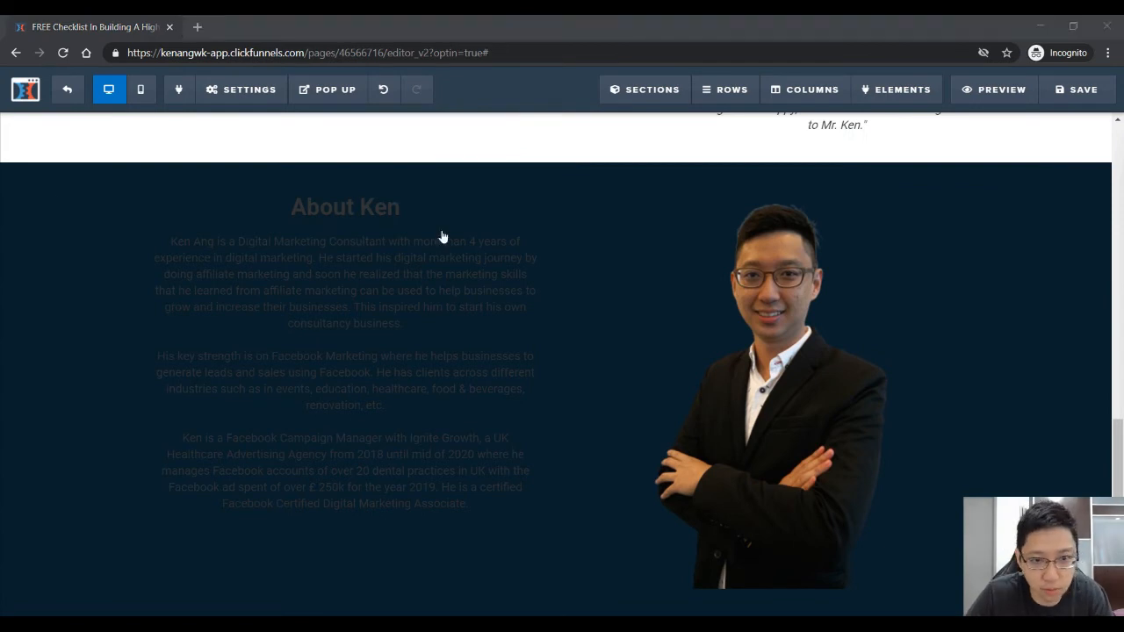
{"action": "scroll", "coordinate": [443, 237], "scroll_direction": "down", "scroll_amount": 1}
{"action": "left_click", "coordinate": [477, 171]}
{"action": "left_click", "coordinate": [965, 358]}
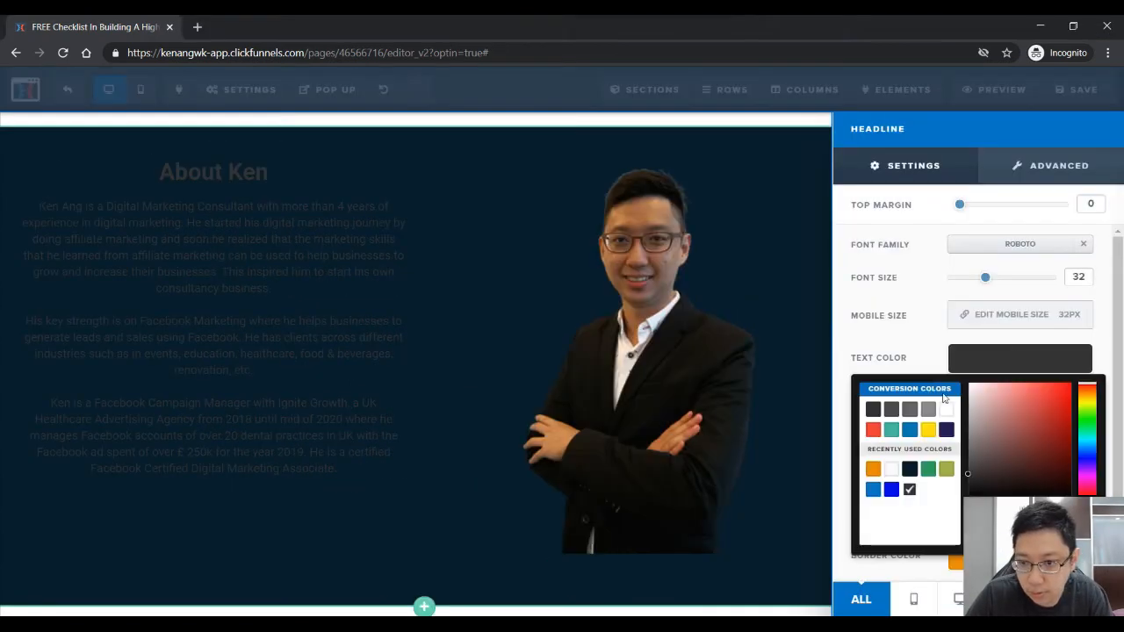
{"action": "left_click", "coordinate": [873, 469]}
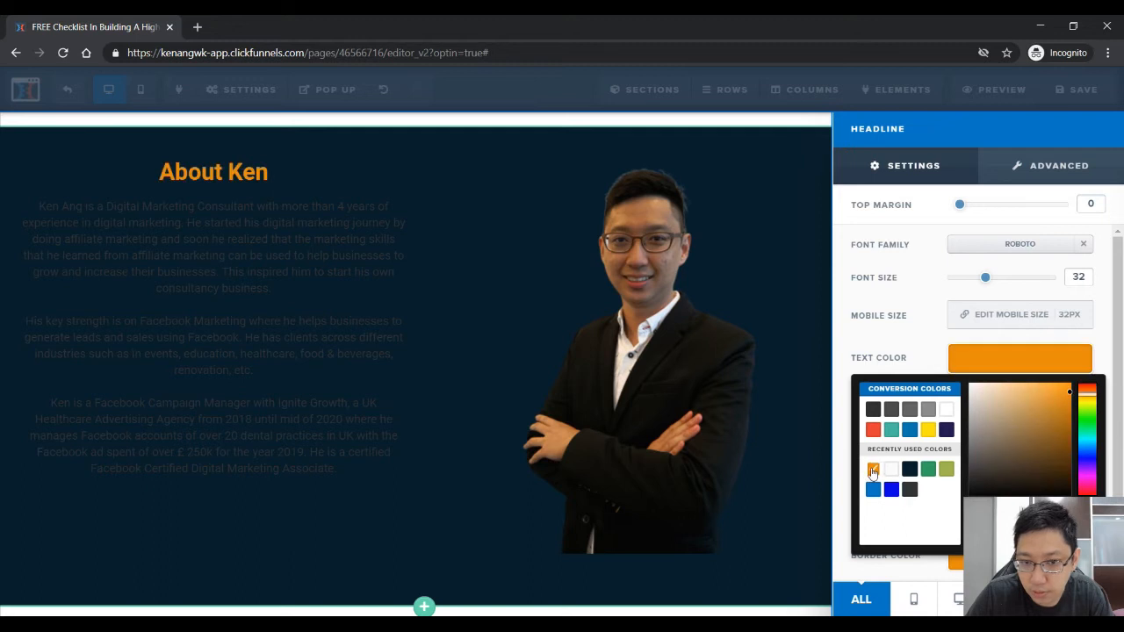
{"action": "left_click", "coordinate": [533, 387]}
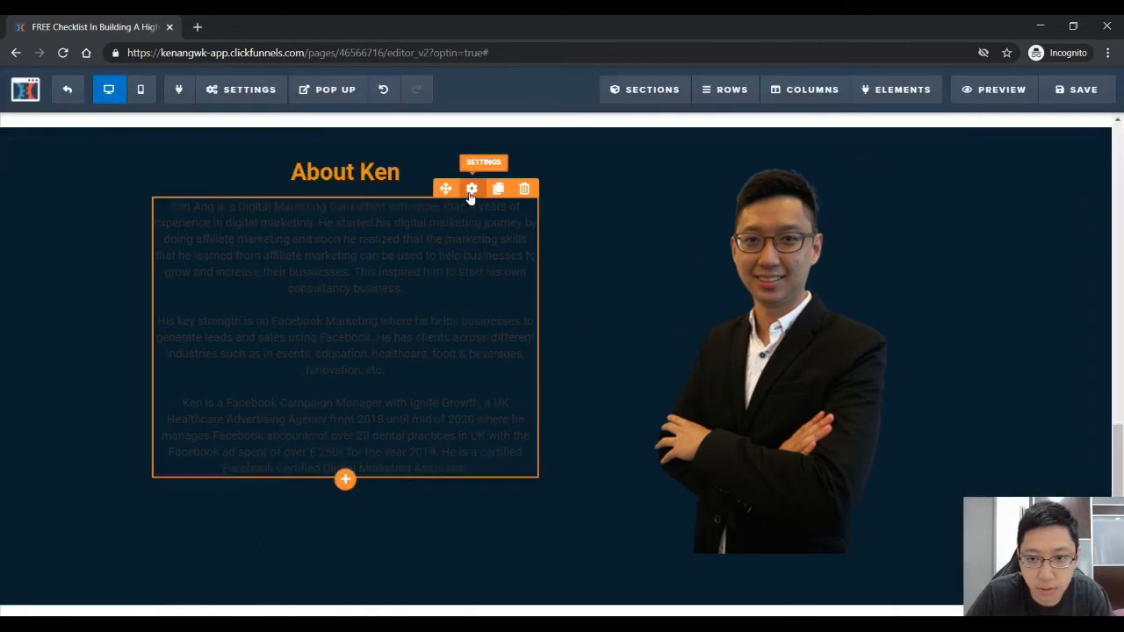
Change the biography paragraph's text color to white
{"action": "left_click", "coordinate": [470, 191]}
{"action": "left_click", "coordinate": [1031, 356]}
{"action": "left_click", "coordinate": [943, 410]}
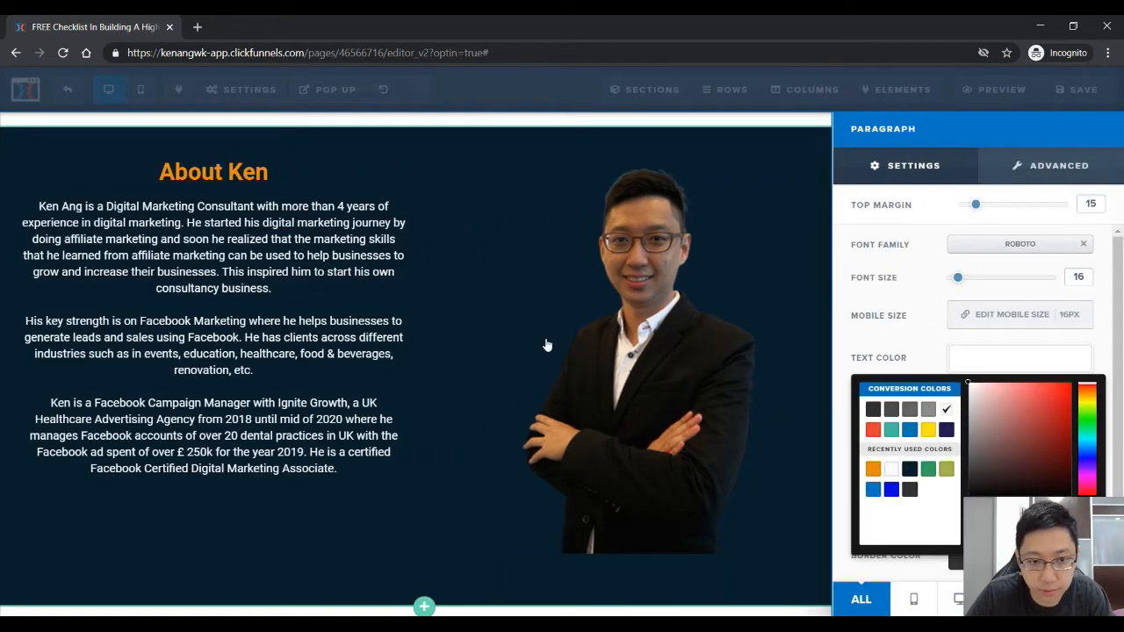
{"action": "left_click", "coordinate": [535, 377]}
Widen the biography column against the portrait column and set the two-column row's width to 80%
{"action": "left_click_drag", "start_coordinate": [558, 354], "coordinate": [670, 335]}
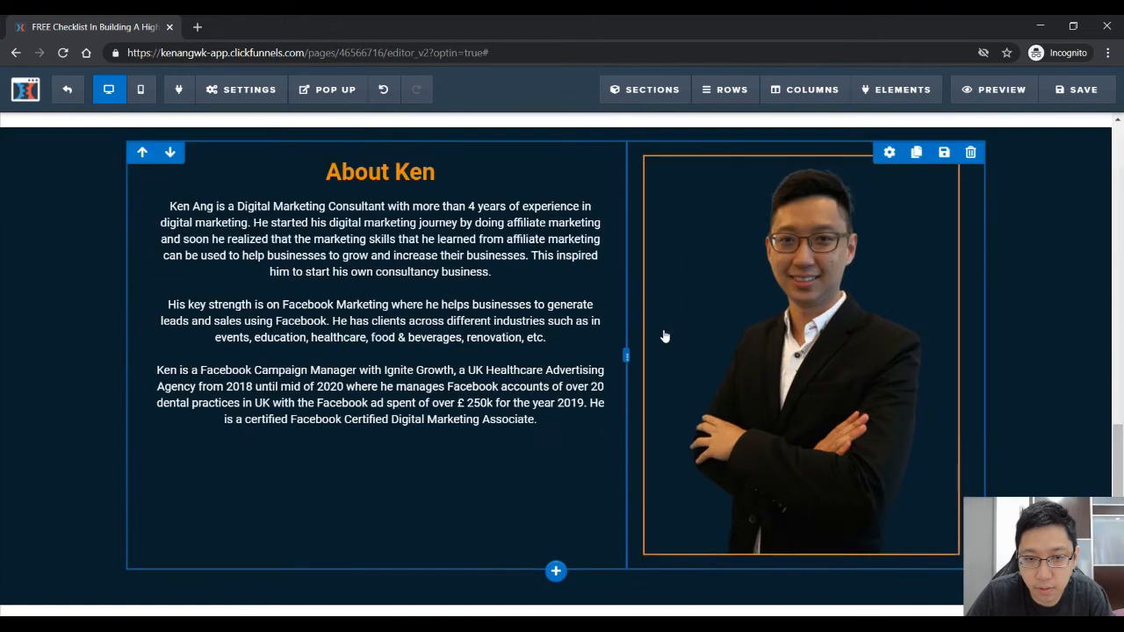
{"action": "scroll", "coordinate": [271, 339], "scroll_direction": "up", "scroll_amount": 2}
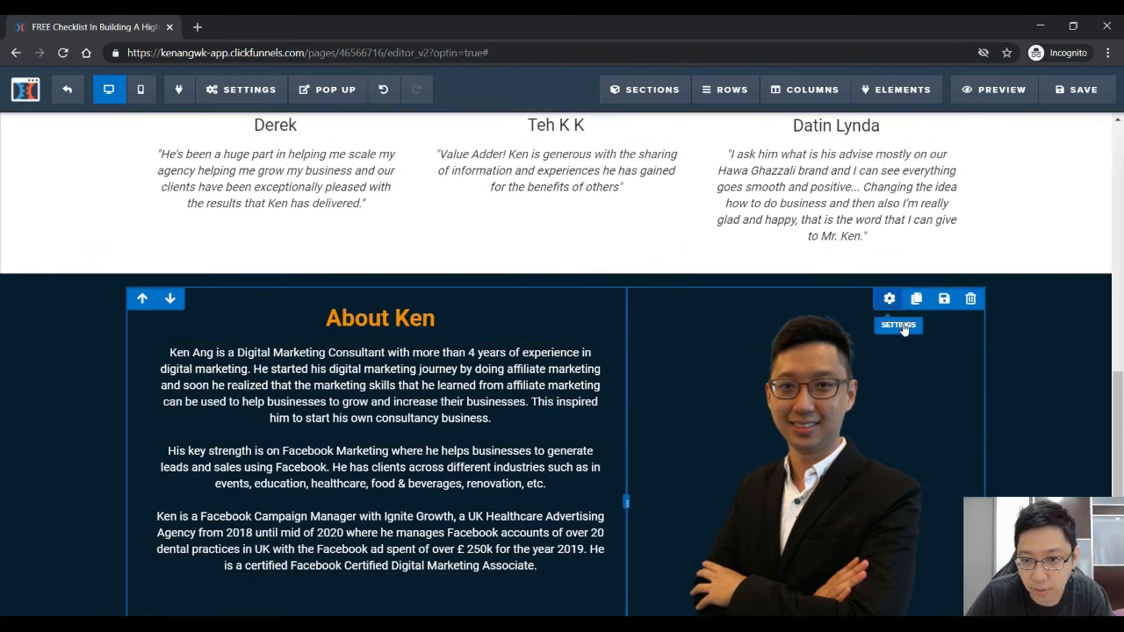
{"action": "left_click", "coordinate": [889, 299]}
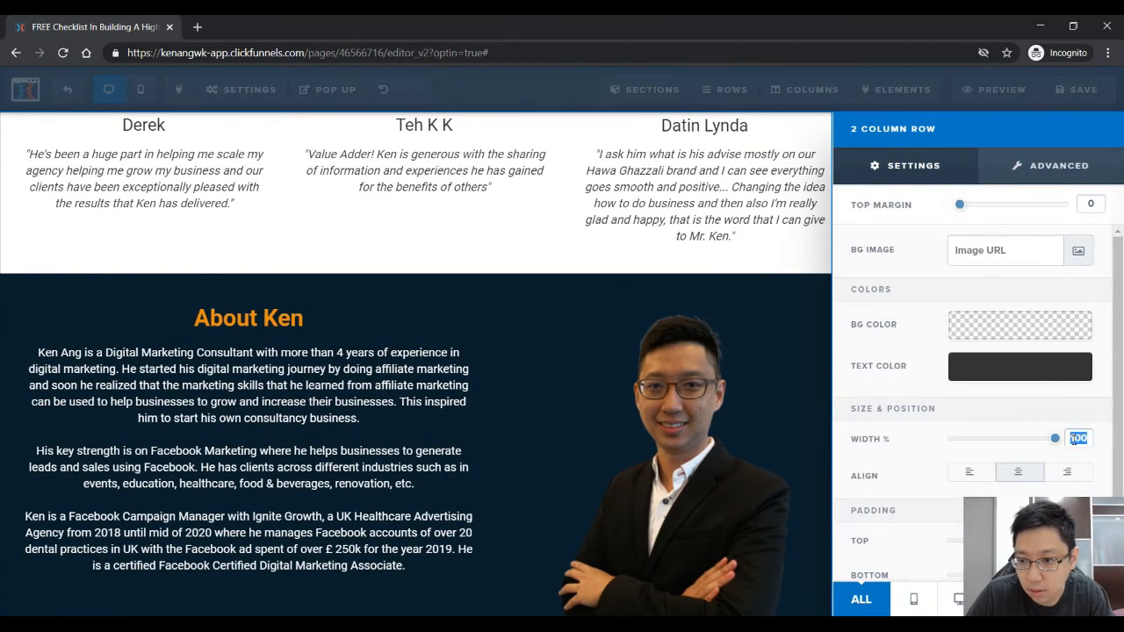
{"action": "type", "text": "80"}
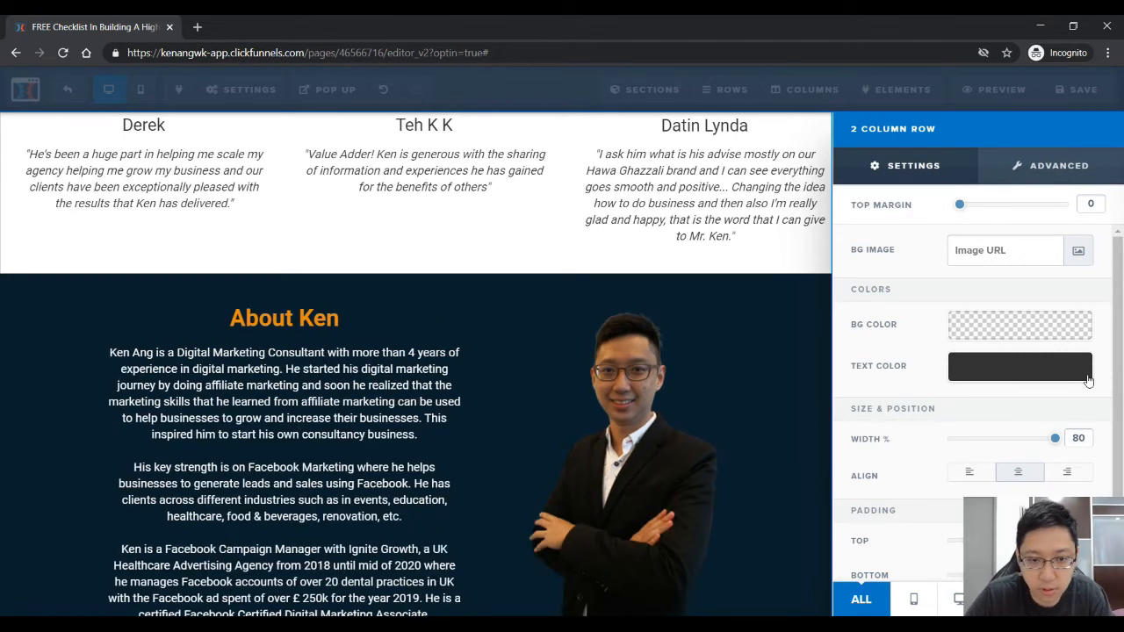
{"action": "left_click", "coordinate": [744, 375]}
{"action": "scroll", "coordinate": [474, 307], "scroll_direction": "down", "scroll_amount": 1}
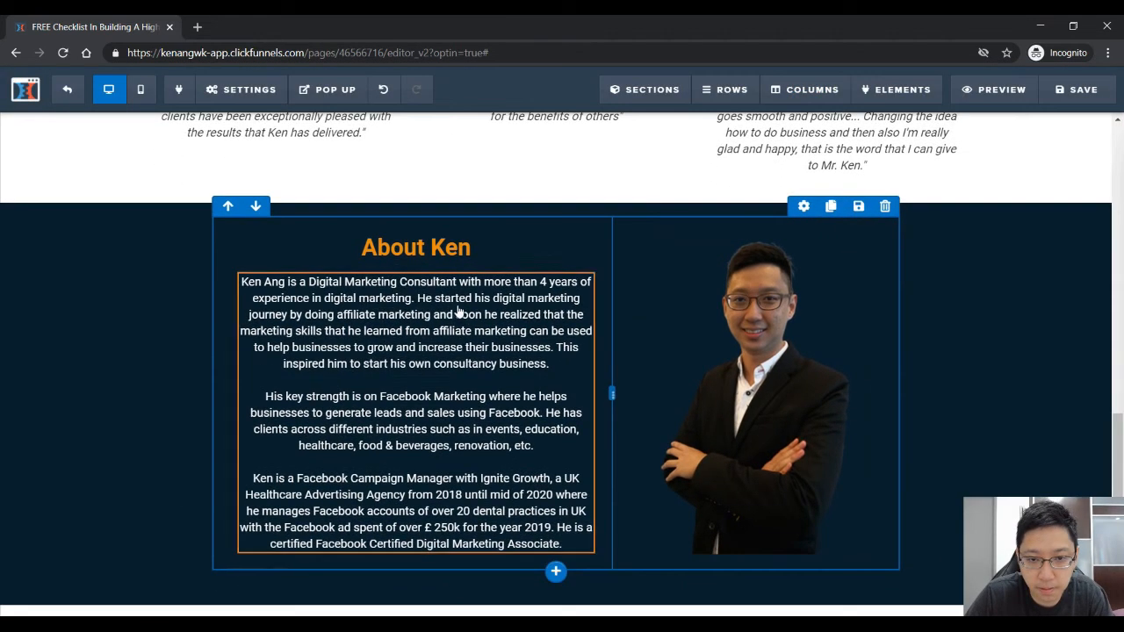
Left-align the biography paragraph and the About headline
{"action": "left_click", "coordinate": [526, 264]}
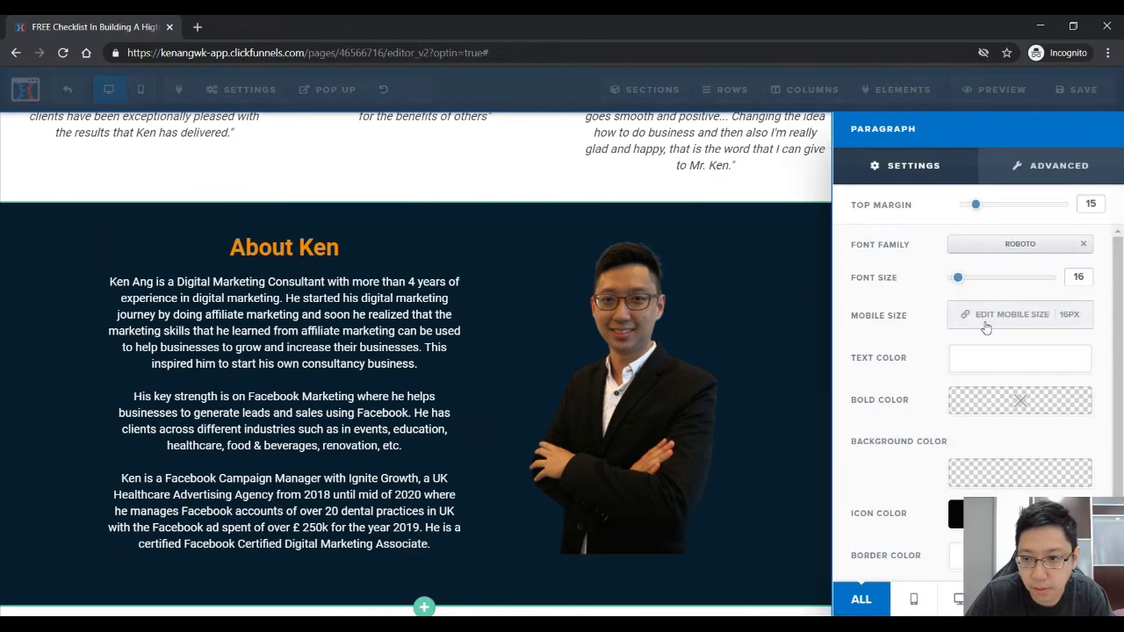
{"action": "left_click", "coordinate": [484, 383]}
{"action": "left_click", "coordinate": [434, 302]}
{"action": "scroll", "coordinate": [374, 221], "scroll_direction": "up", "scroll_amount": 1}
{"action": "left_click", "coordinate": [351, 253]}
{"action": "left_click", "coordinate": [125, 327]}
{"action": "left_click", "coordinate": [486, 288]}
{"action": "left_click", "coordinate": [436, 285]}
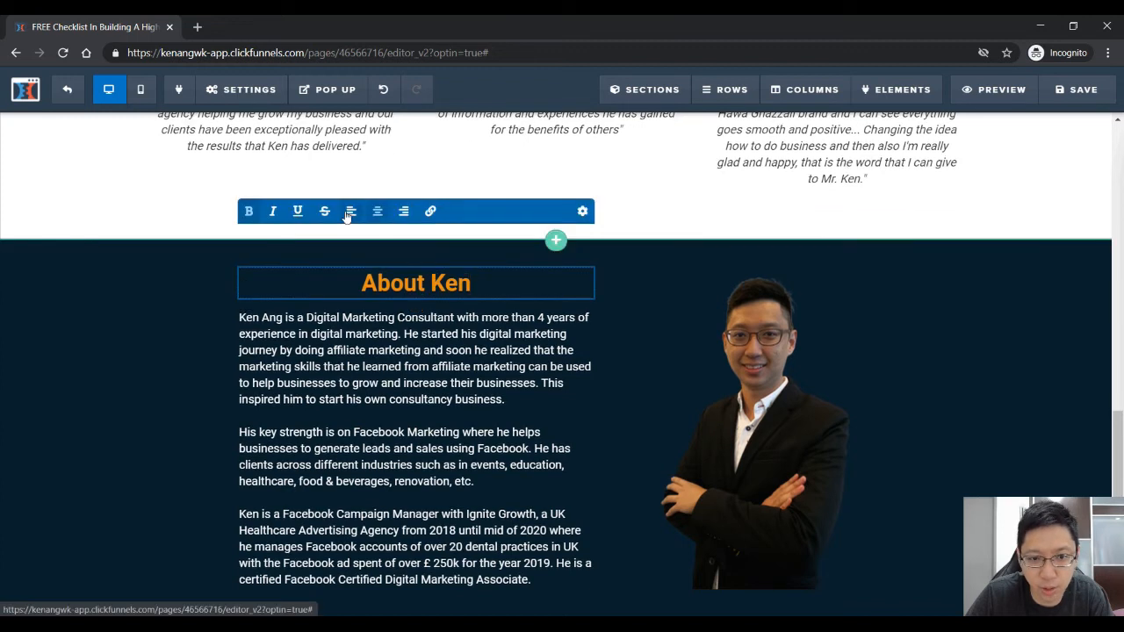
{"action": "left_click", "coordinate": [346, 217]}
{"action": "left_click", "coordinate": [948, 381]}
{"action": "scroll", "coordinate": [1014, 421], "scroll_direction": "down", "scroll_amount": 1}
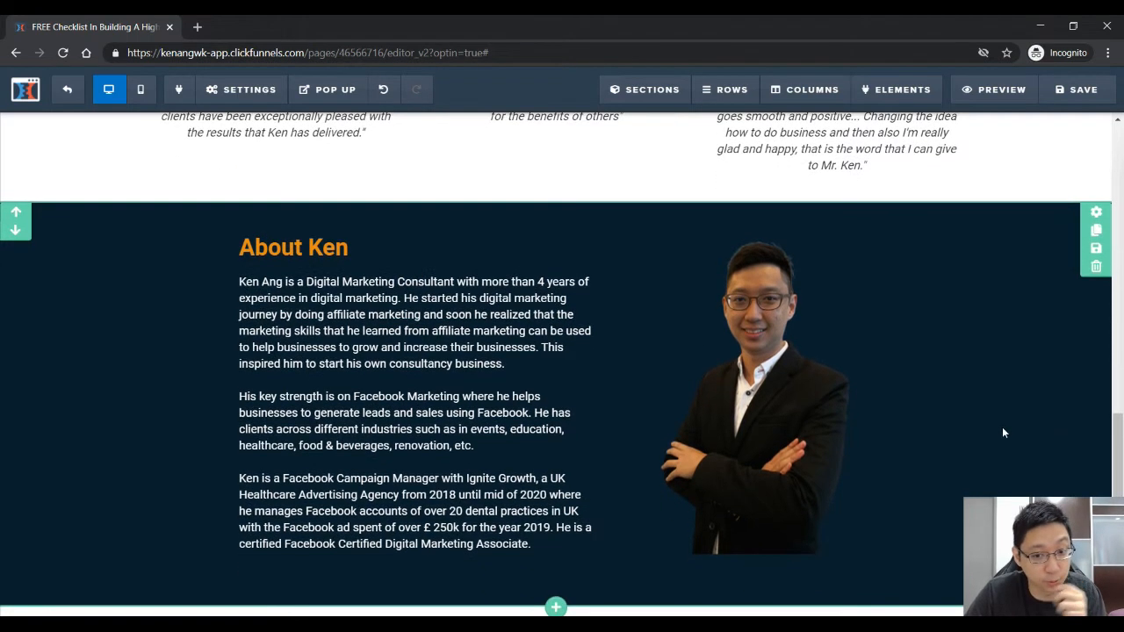
Set the width of the three-column testimonials row to 80%
{"action": "scroll", "coordinate": [948, 422], "scroll_direction": "up", "scroll_amount": 5}
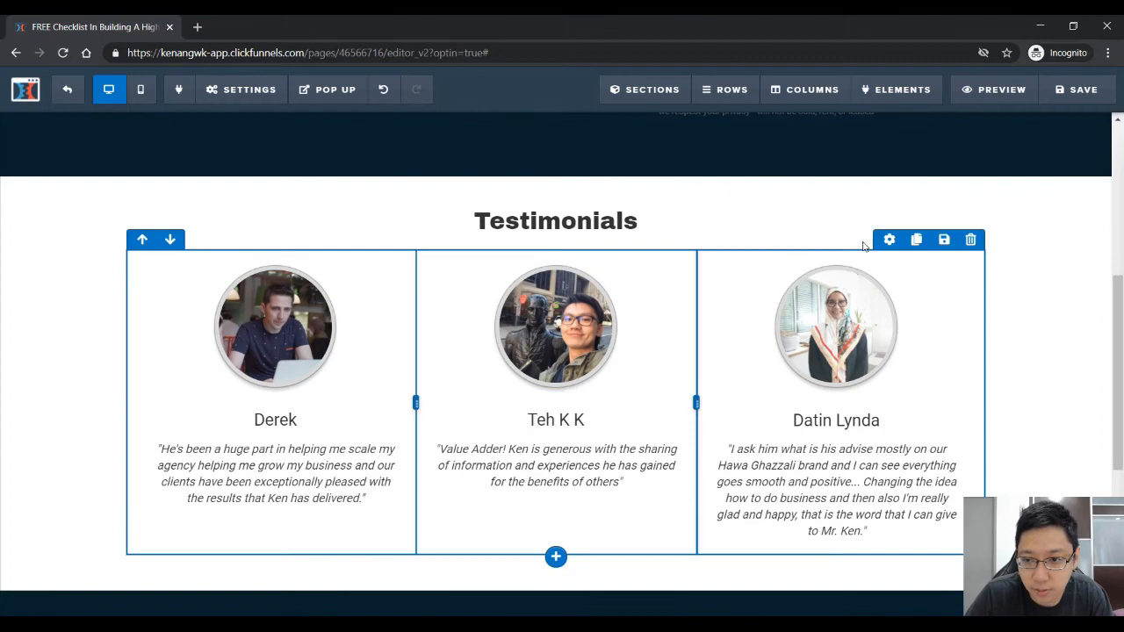
{"action": "left_click", "coordinate": [889, 242]}
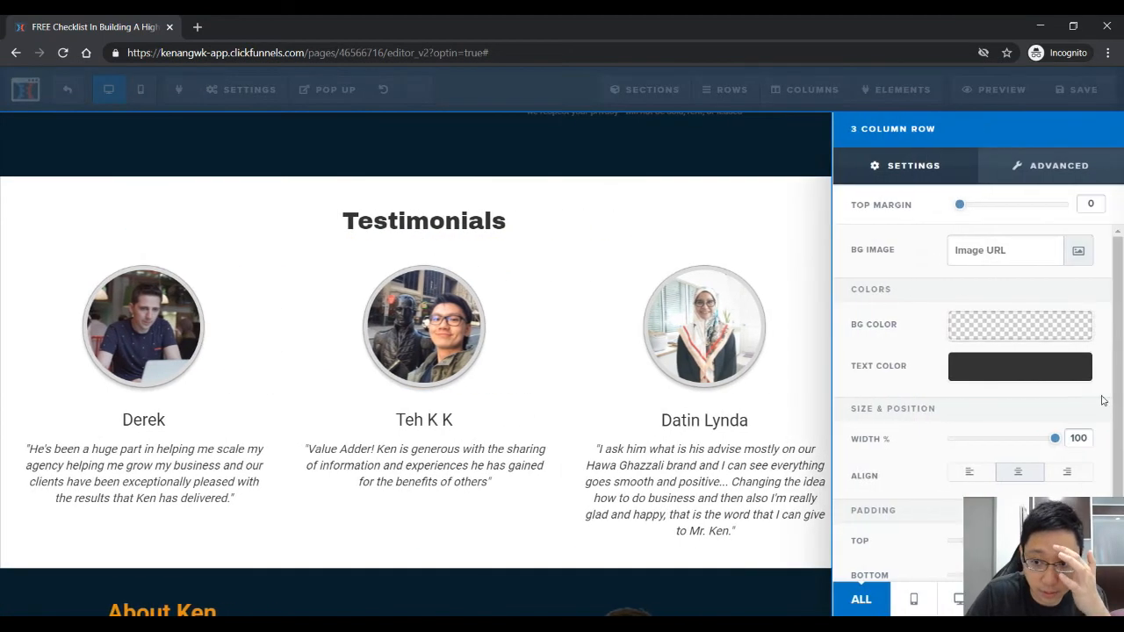
{"action": "type", "text": "80"}
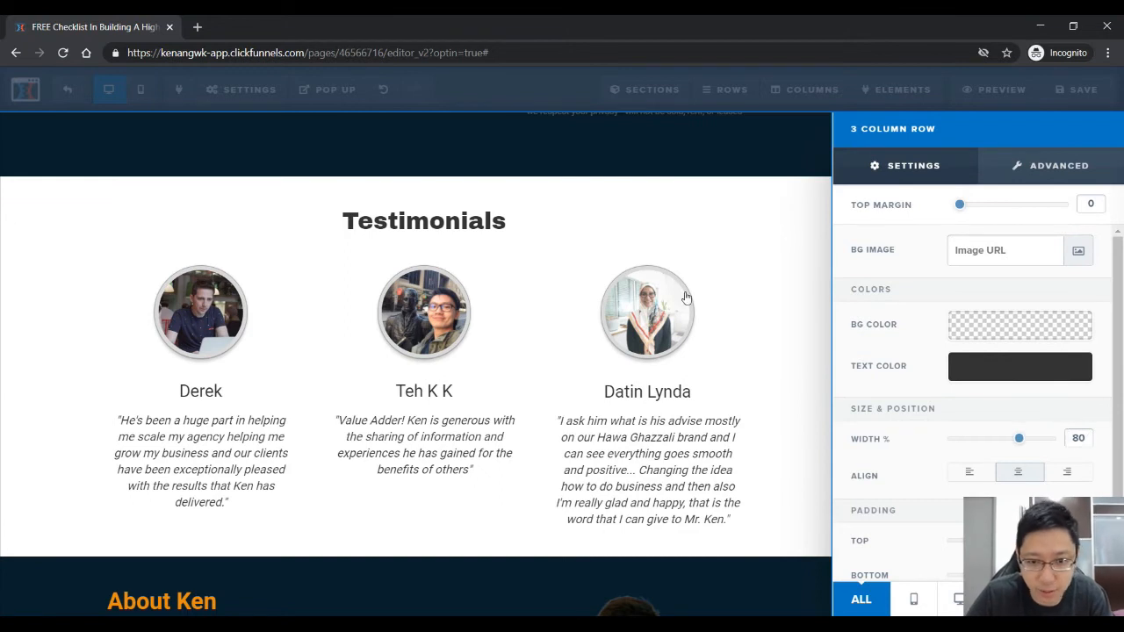
{"action": "left_click", "coordinate": [687, 298]}
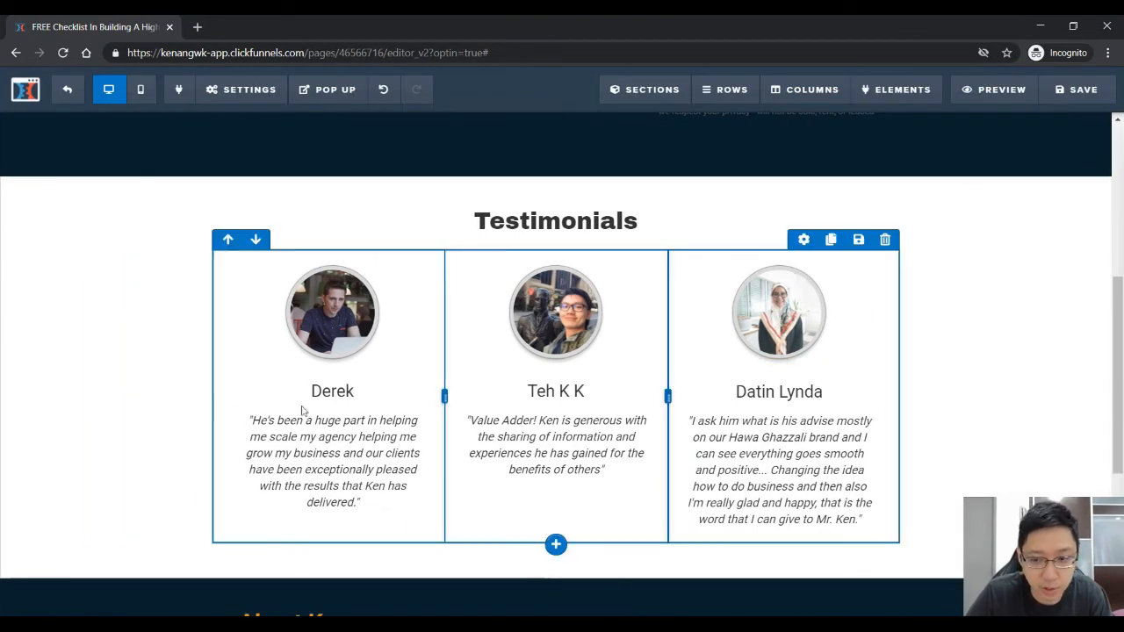
{"action": "scroll", "coordinate": [998, 391], "scroll_direction": "up", "scroll_amount": 4}
{"action": "scroll", "coordinate": [998, 390], "scroll_direction": "down", "scroll_amount": 2}
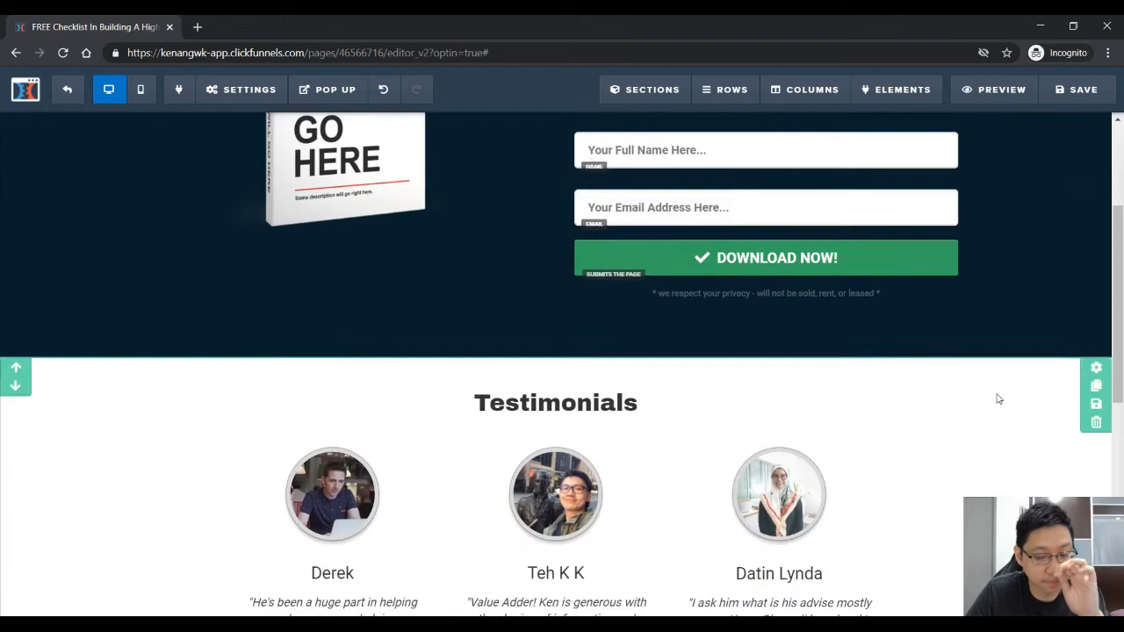
Add the prebuilt centered "Extremely Limited Time Offer" action section with headline, subheadline and button below the About section
{"action": "scroll", "coordinate": [998, 399], "scroll_direction": "down", "scroll_amount": 6}
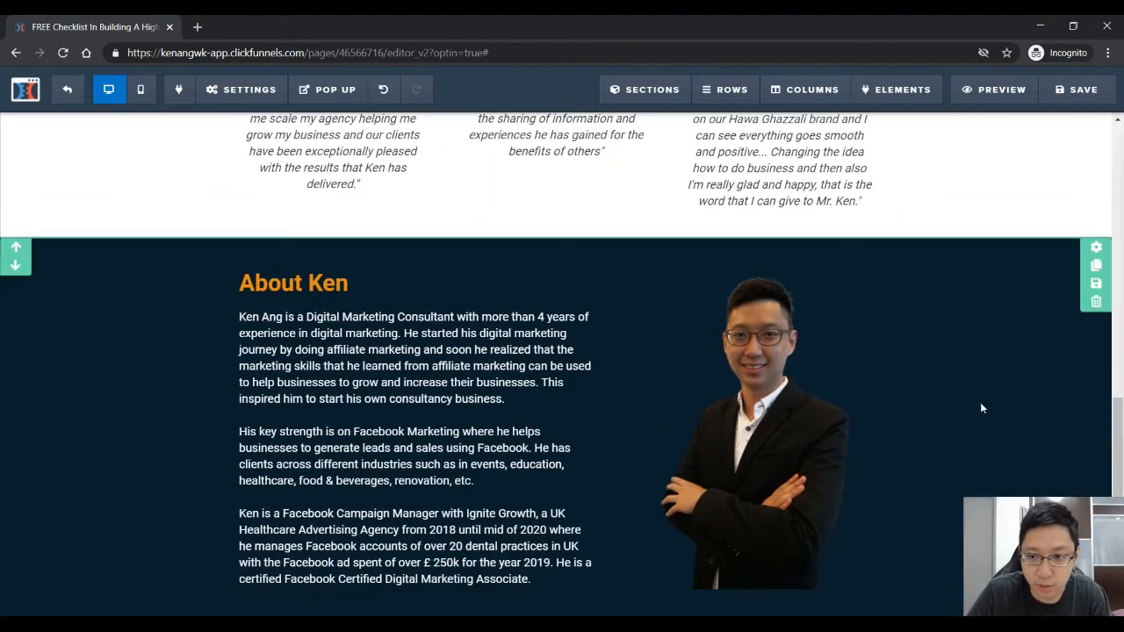
{"action": "scroll", "coordinate": [980, 402], "scroll_direction": "up", "scroll_amount": 7}
{"action": "scroll", "coordinate": [976, 395], "scroll_direction": "down", "scroll_amount": 7}
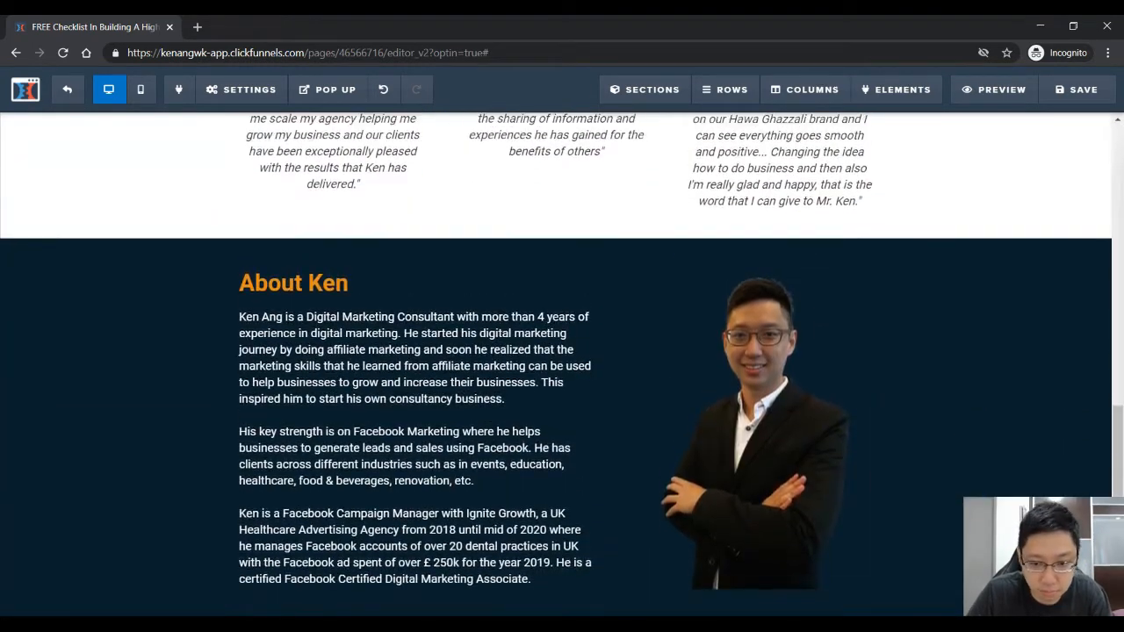
{"action": "scroll", "coordinate": [557, 607], "scroll_direction": "down", "scroll_amount": 1}
{"action": "left_click", "coordinate": [557, 607]}
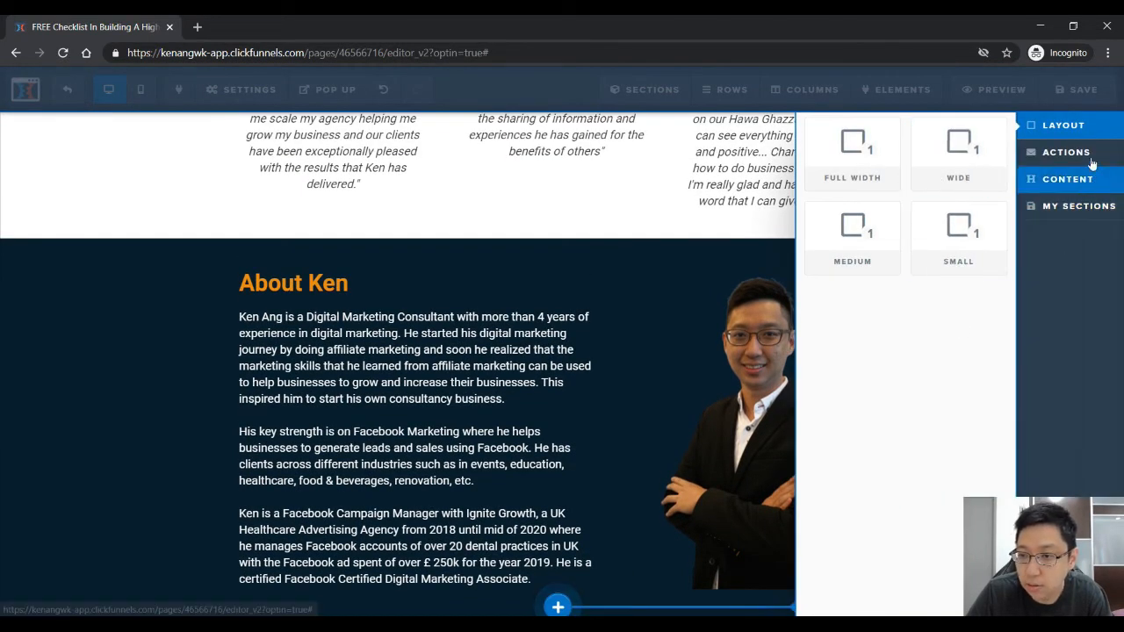
{"action": "left_click", "coordinate": [1092, 155]}
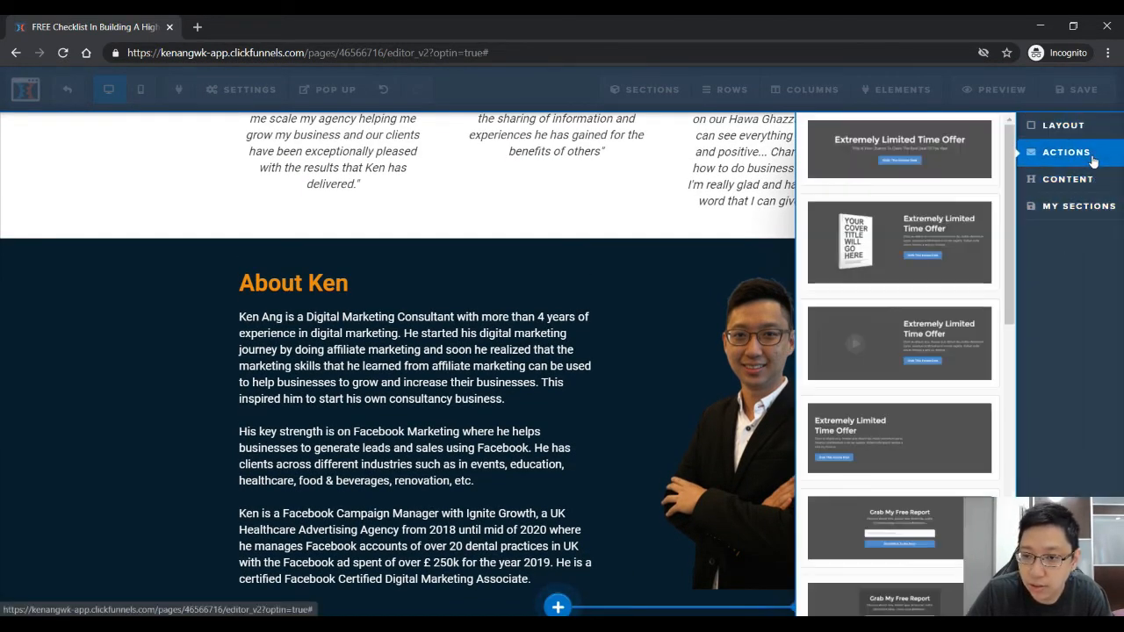
{"action": "scroll", "coordinate": [914, 304], "scroll_direction": "down", "scroll_amount": 5}
{"action": "scroll", "coordinate": [927, 444], "scroll_direction": "up", "scroll_amount": 10}
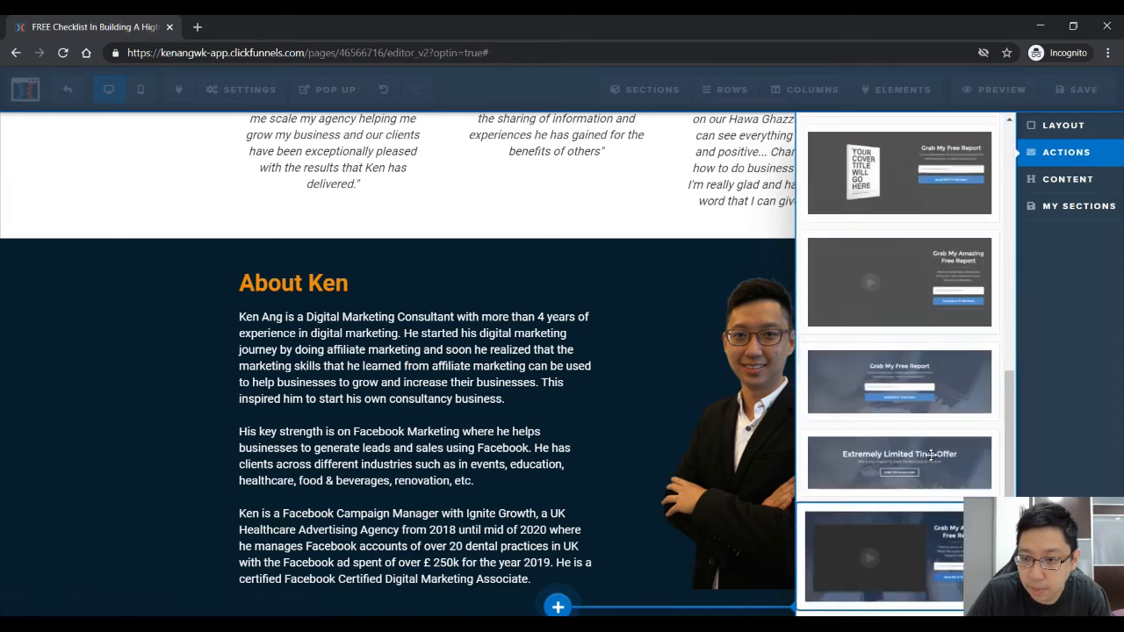
{"action": "scroll", "coordinate": [936, 509], "scroll_direction": "up", "scroll_amount": 3}
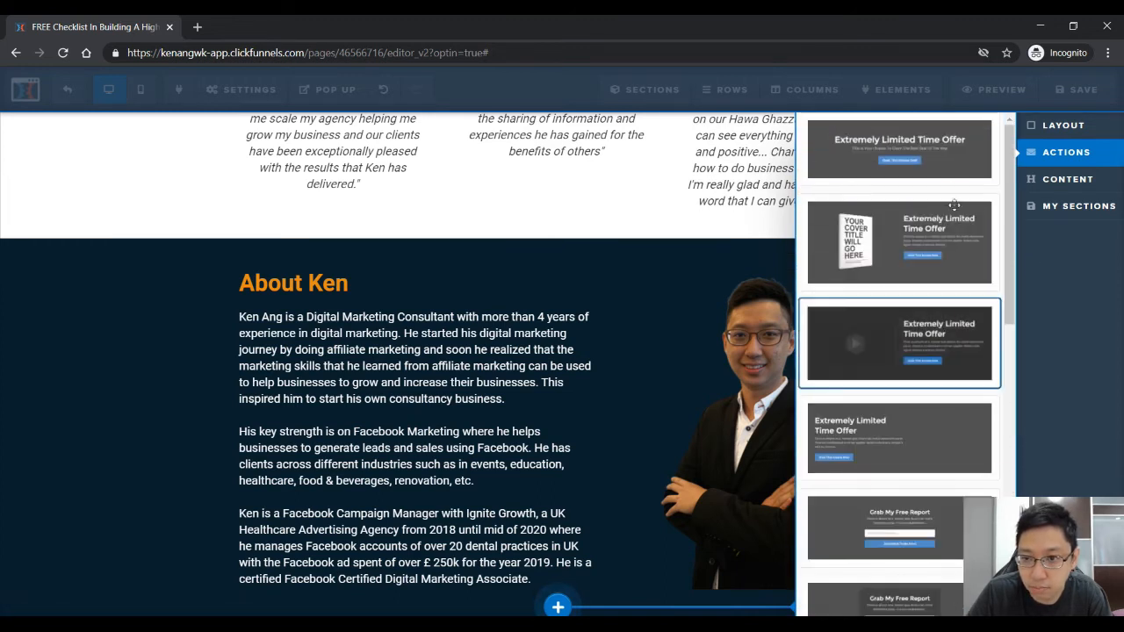
{"action": "left_click", "coordinate": [946, 157]}
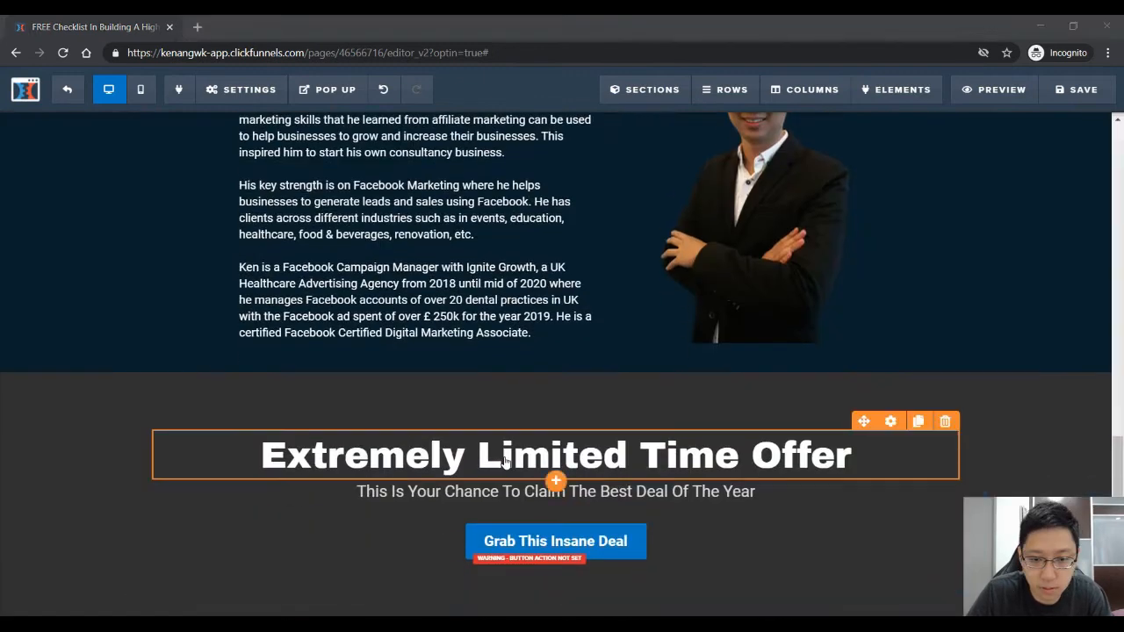
Change the new section's headline to "Start Building Landing Pages That Converts" and its subheadline to "Get The High Converting Landing Page Checklist Below"
{"action": "triple_click", "coordinate": [505, 456]}
{"action": "type", "text": "Start Building Landing Pages That Converts"}
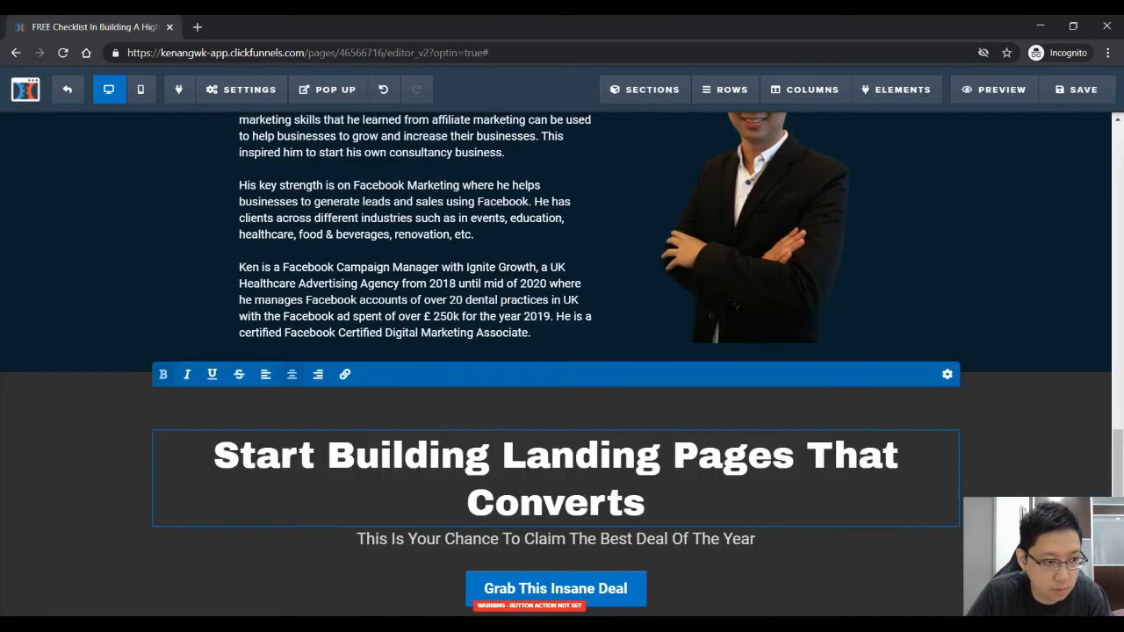
{"action": "scroll", "coordinate": [430, 484], "scroll_direction": "down", "scroll_amount": 1}
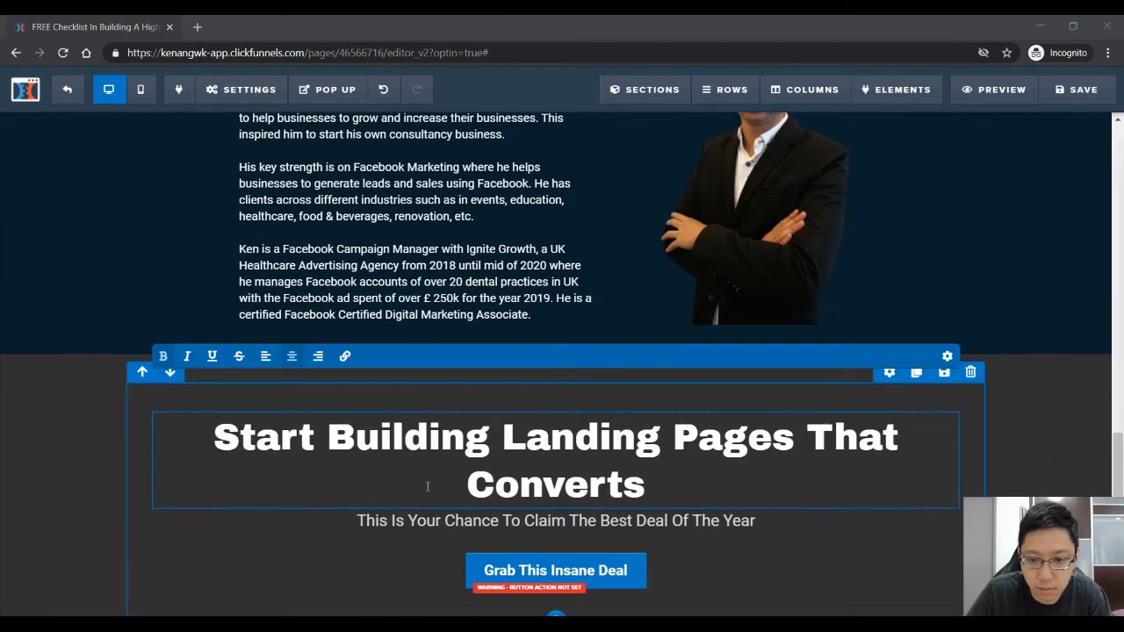
{"action": "triple_click", "coordinate": [527, 478]}
{"action": "type", "text": "Get The High Converting Landing Page Checklist Below"}
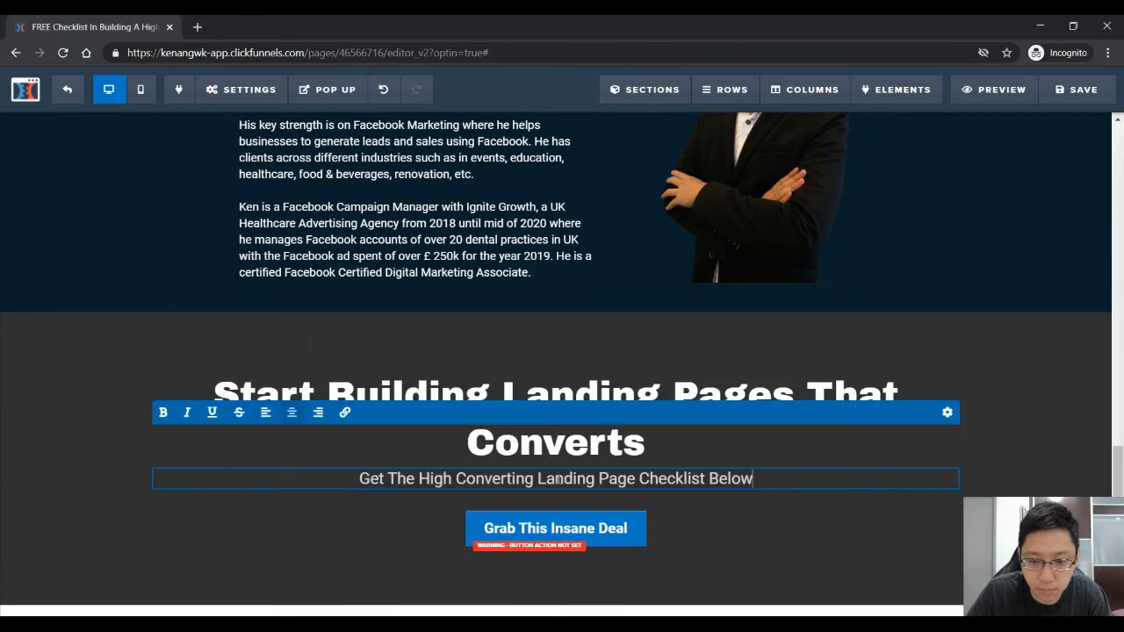
Change the text of the "Grab This Insane Deal" button to "DOWNLOAD NOW"
{"action": "left_click", "coordinate": [635, 541]}
{"action": "scroll", "coordinate": [833, 483], "scroll_direction": "up", "scroll_amount": 15}
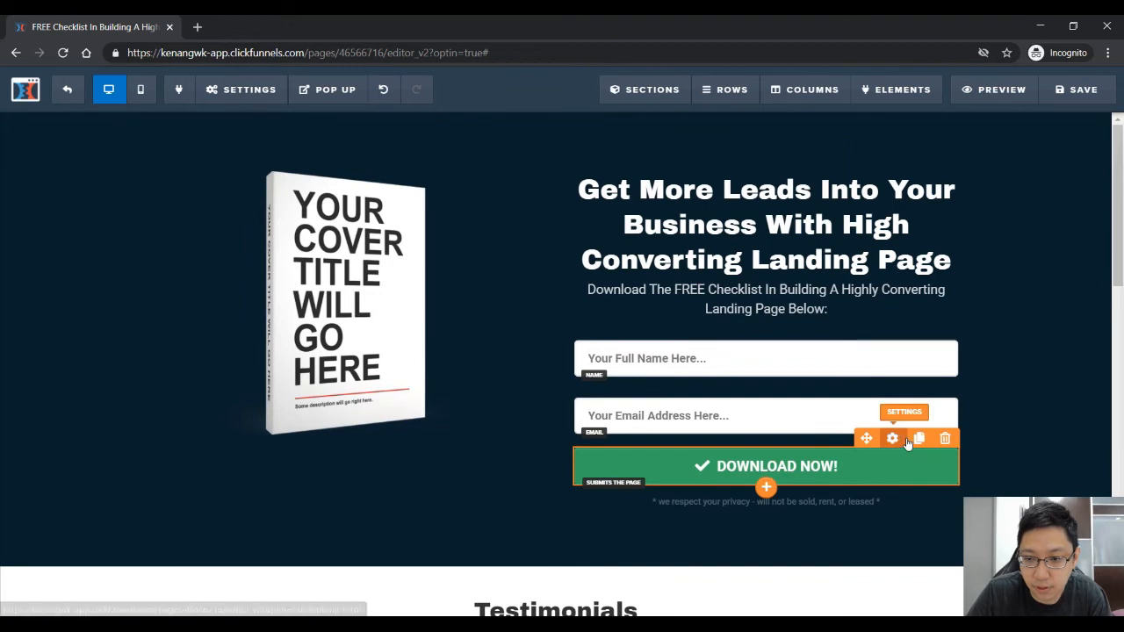
{"action": "scroll", "coordinate": [881, 515], "scroll_direction": "down", "scroll_amount": 1}
{"action": "scroll", "coordinate": [880, 509], "scroll_direction": "down", "scroll_amount": 3}
{"action": "scroll", "coordinate": [875, 484], "scroll_direction": "up", "scroll_amount": 1}
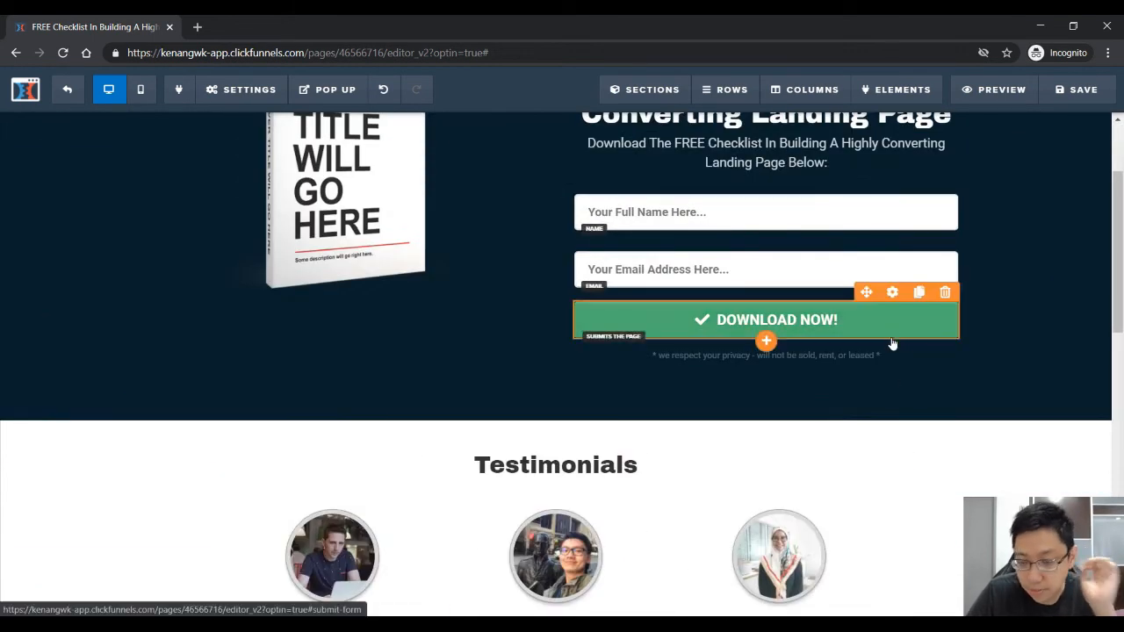
{"action": "scroll", "coordinate": [891, 342], "scroll_direction": "down", "scroll_amount": 1}
{"action": "scroll", "coordinate": [831, 463], "scroll_direction": "down", "scroll_amount": 10}
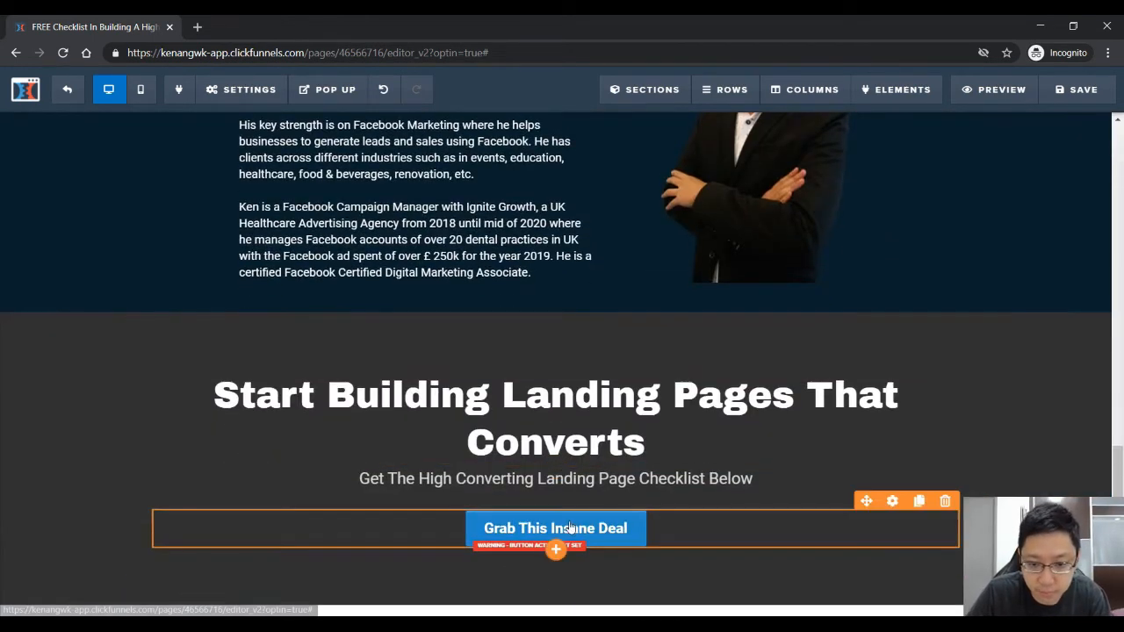
{"action": "left_click", "coordinate": [892, 500]}
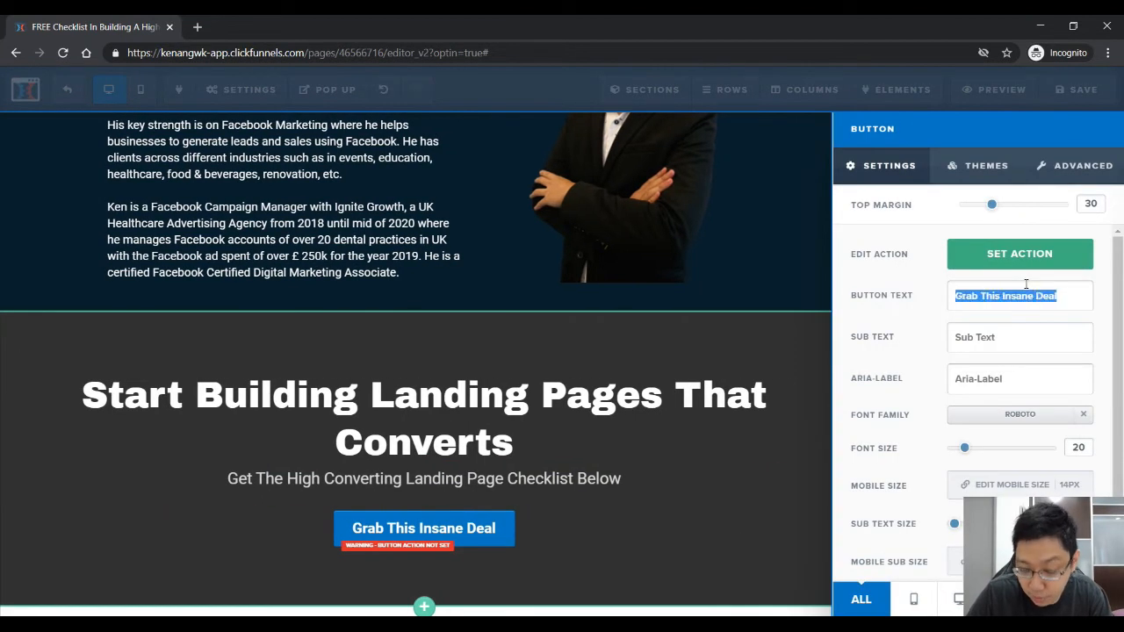
{"action": "type", "text": "DOWNLOAD NOW"}
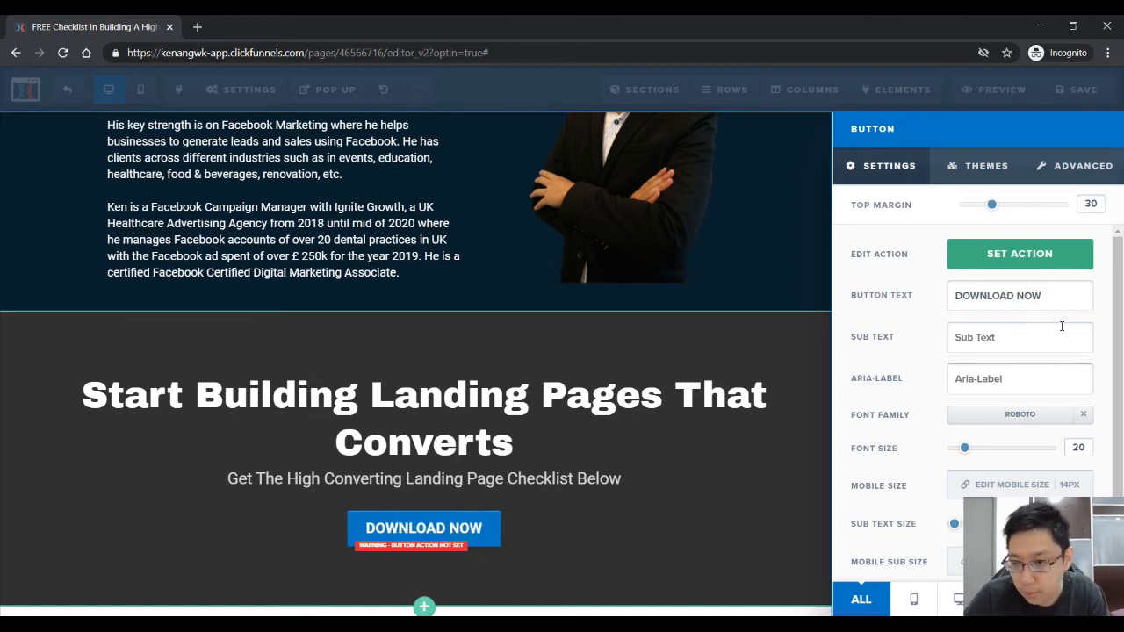
Apply the Green Button theme to the closing section's DOWNLOAD NOW button
{"action": "left_click", "coordinate": [977, 180]}
{"action": "scroll", "coordinate": [997, 448], "scroll_direction": "down", "scroll_amount": 4}
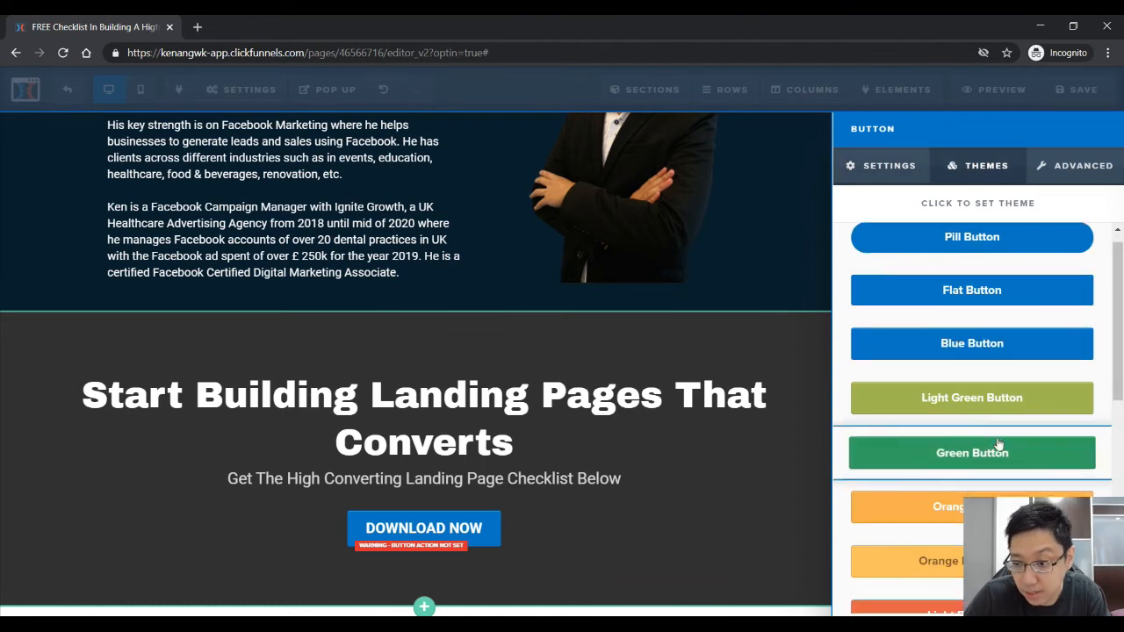
{"action": "left_click", "coordinate": [993, 453]}
Add a check icon before the text of the closing section's button
{"action": "left_click", "coordinate": [1075, 167]}
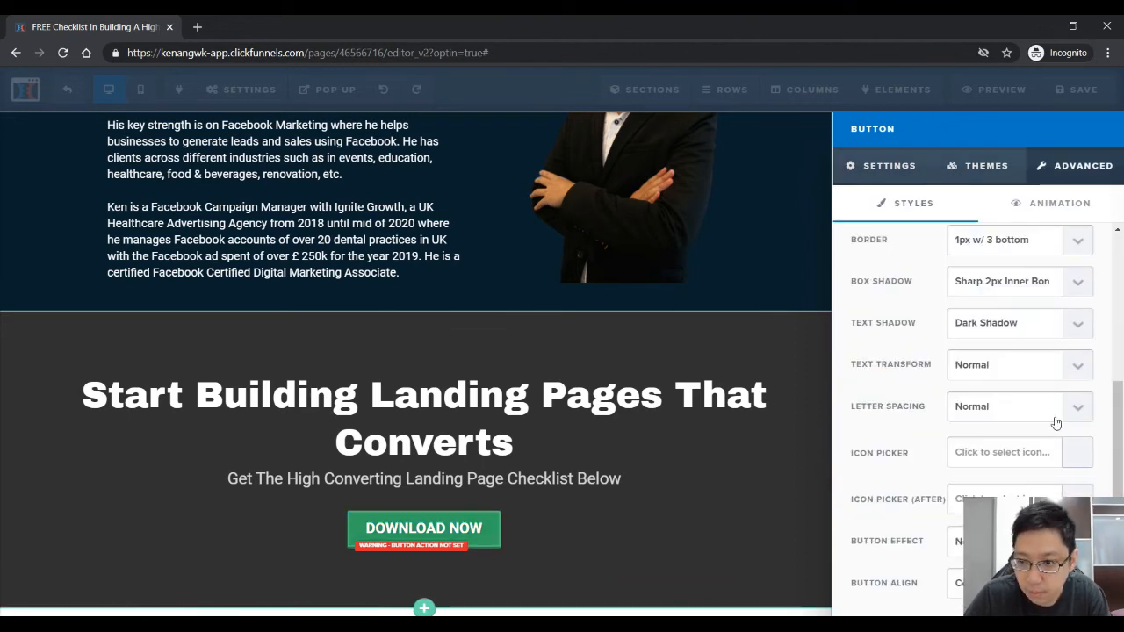
{"action": "scroll", "coordinate": [1057, 422], "scroll_direction": "up", "scroll_amount": 3}
{"action": "left_click", "coordinate": [1081, 379]}
{"action": "left_click", "coordinate": [992, 494]}
{"action": "scroll", "coordinate": [1010, 395], "scroll_direction": "down", "scroll_amount": 5}
{"action": "left_click", "coordinate": [992, 452]}
{"action": "left_click", "coordinate": [878, 542]}
{"action": "left_click", "coordinate": [785, 501]}
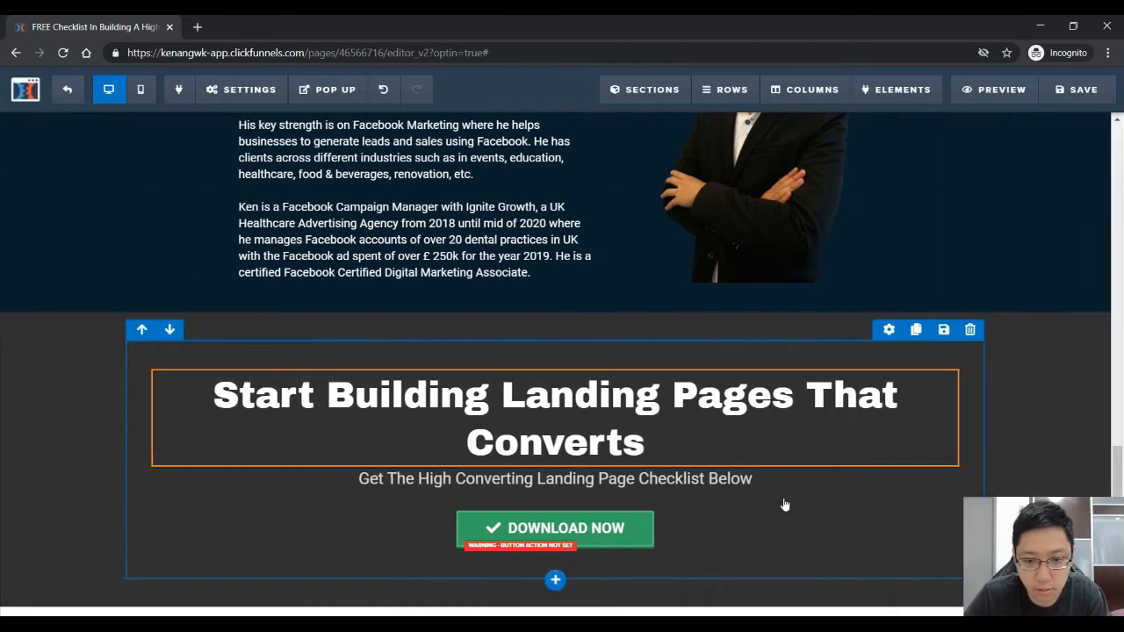
Set the closing section's DOWNLOAD NOW button to scroll to the first 2 column row, which holds the optin form
{"action": "left_click", "coordinate": [890, 499]}
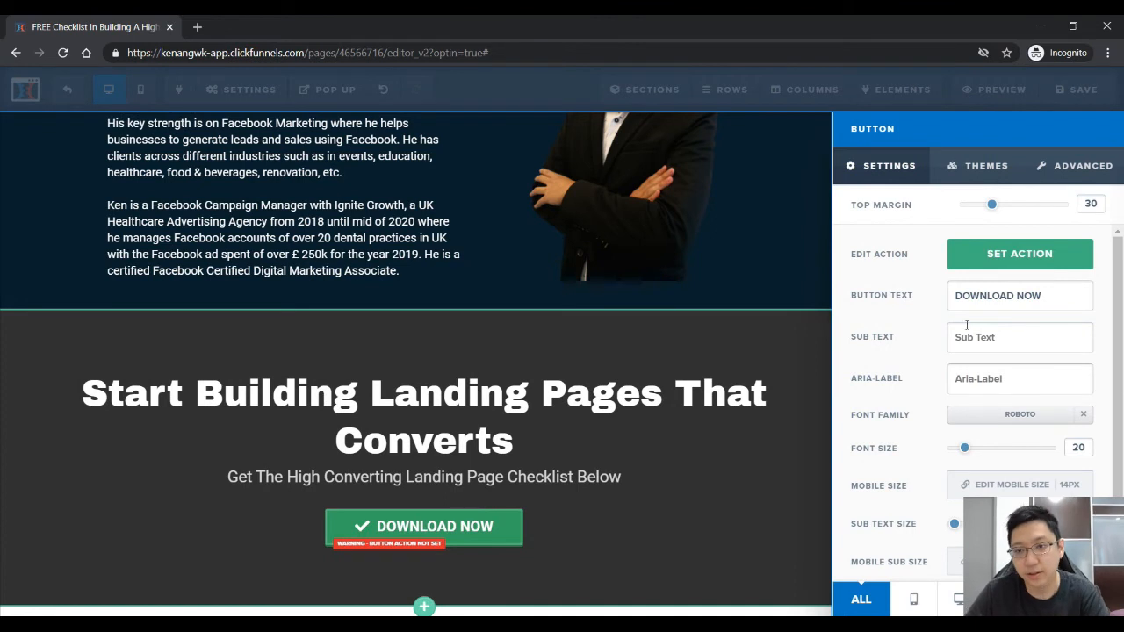
{"action": "left_click", "coordinate": [1000, 255]}
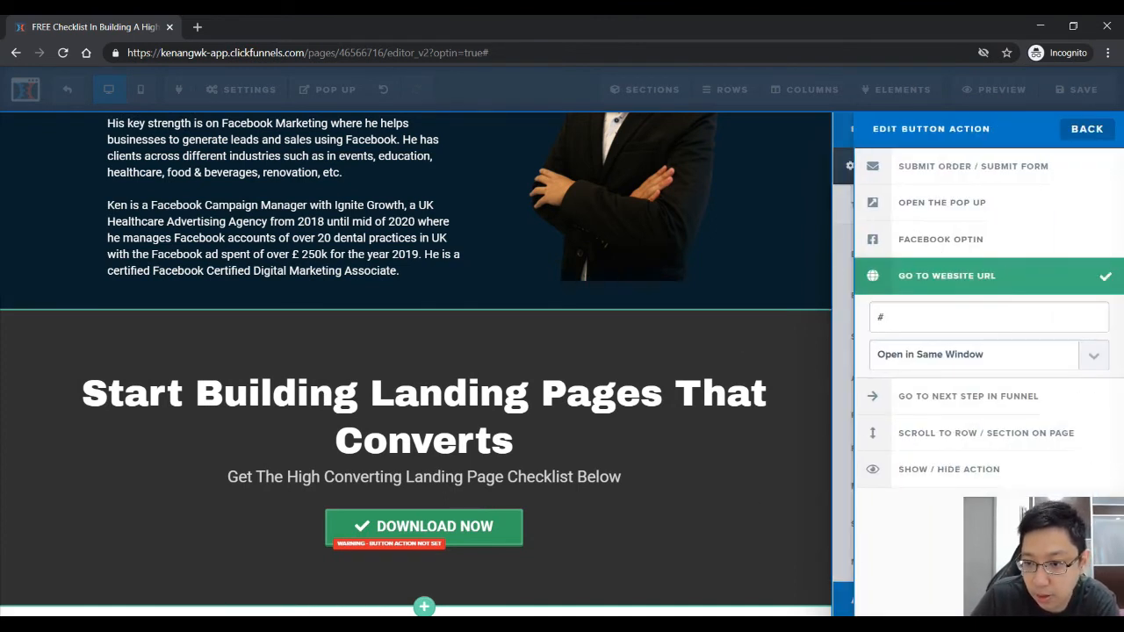
{"action": "left_click", "coordinate": [1026, 448]}
{"action": "left_click", "coordinate": [1003, 395]}
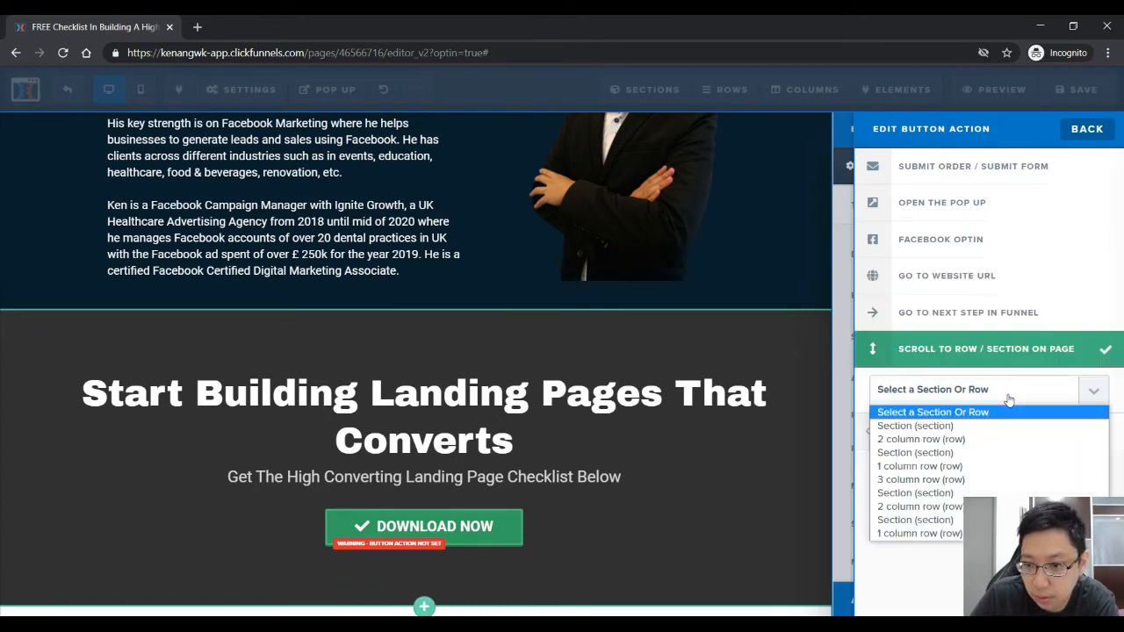
{"action": "left_click", "coordinate": [977, 440]}
{"action": "left_click", "coordinate": [677, 431]}
Clone the whole "Start Building Landing Pages That Converts" section
{"action": "scroll", "coordinate": [871, 417], "scroll_direction": "up", "scroll_amount": 10}
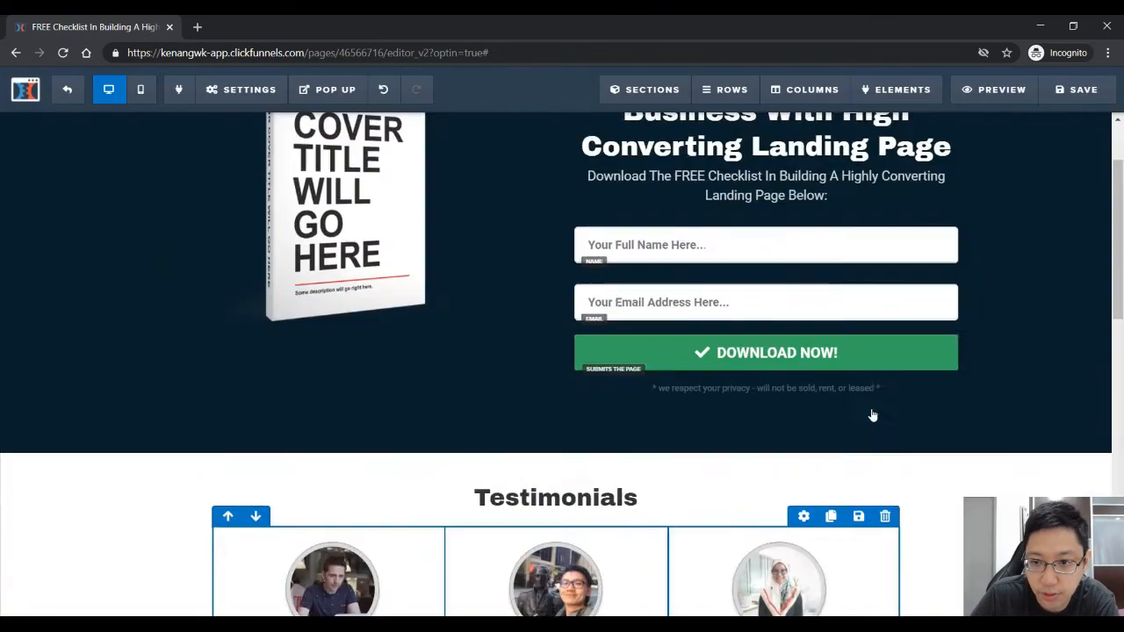
{"action": "scroll", "coordinate": [872, 415], "scroll_direction": "up", "scroll_amount": 2}
{"action": "scroll", "coordinate": [871, 328], "scroll_direction": "down", "scroll_amount": 15}
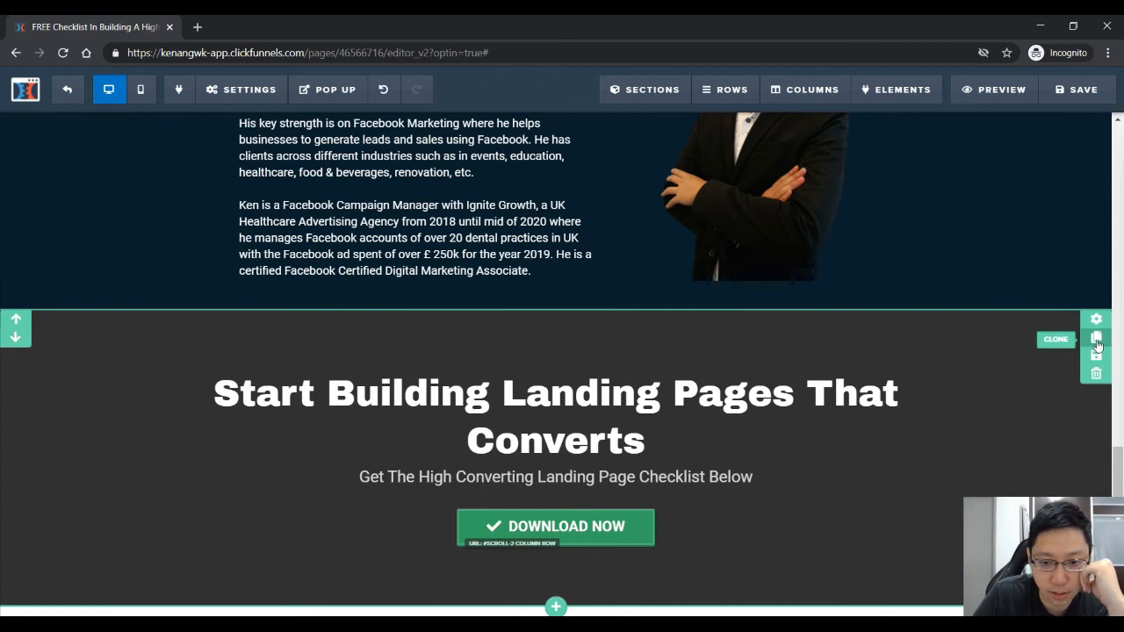
{"action": "left_click", "coordinate": [1097, 340]}
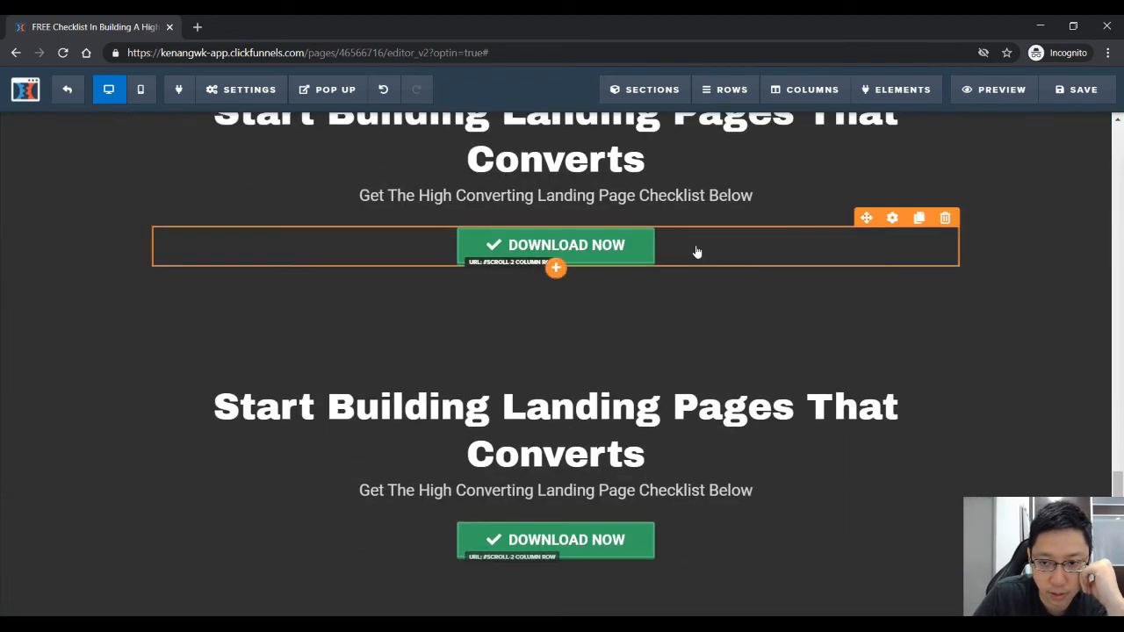
Clone the DOWNLOAD NOW button of the first closing section and move the copy beneath the third testimonial
{"action": "left_click", "coordinate": [921, 221]}
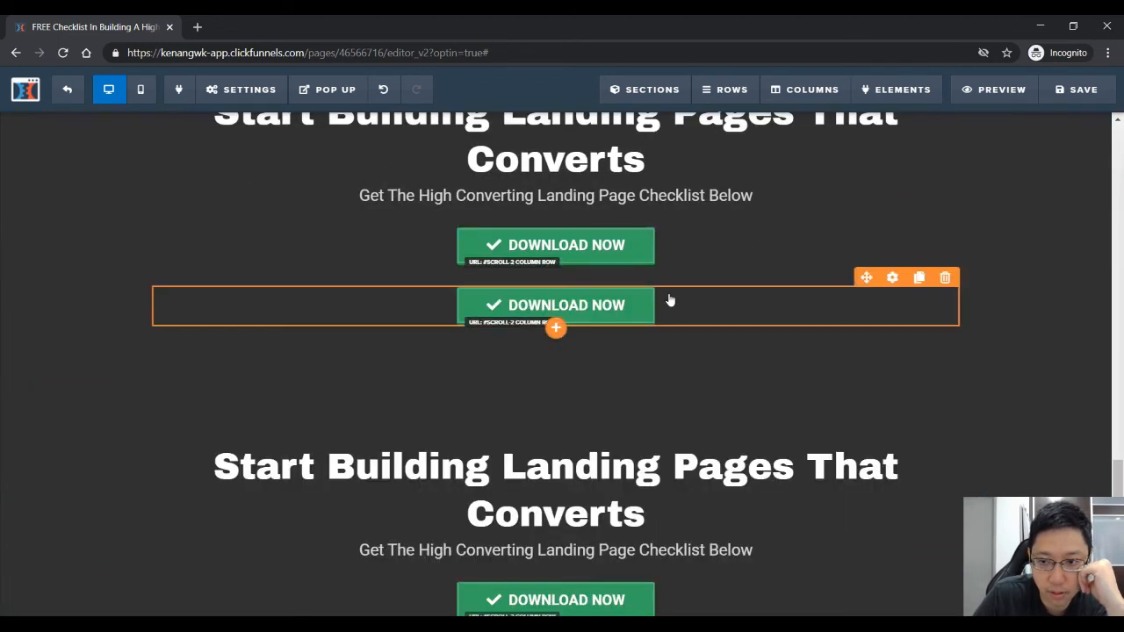
{"action": "mouse_move", "coordinate": [856, 280]}
{"action": "left_mouse_down"}
{"action": "mouse_move", "coordinate": [800, 255]}
{"action": "mouse_move", "coordinate": [787, 269]}
{"action": "mouse_move", "coordinate": [860, 115]}
{"action": "mouse_move", "coordinate": [838, 180]}
{"action": "mouse_move", "coordinate": [492, 268]}
{"action": "left_mouse_up"}
{"action": "mouse_move", "coordinate": [549, 110]}
{"action": "left_mouse_down"}
{"action": "mouse_move", "coordinate": [571, 105]}
{"action": "mouse_move", "coordinate": [575, 275]}
{"action": "left_mouse_up"}
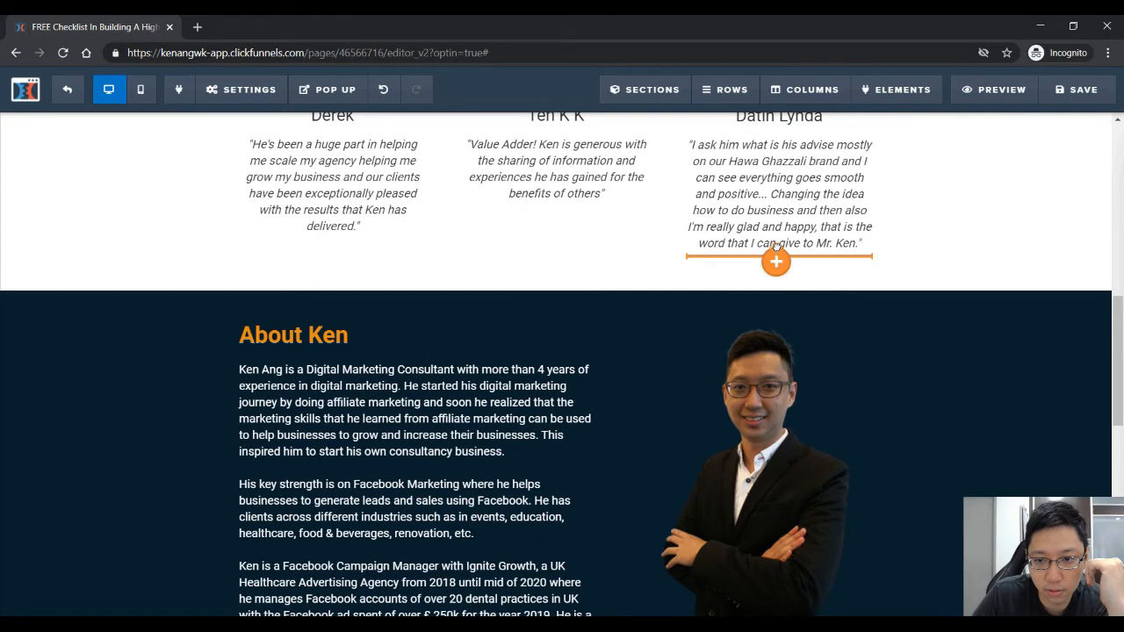
{"action": "left_click_drag", "start_coordinate": [777, 249], "coordinate": [776, 255]}
{"action": "scroll", "coordinate": [910, 318], "scroll_direction": "up", "scroll_amount": 3}
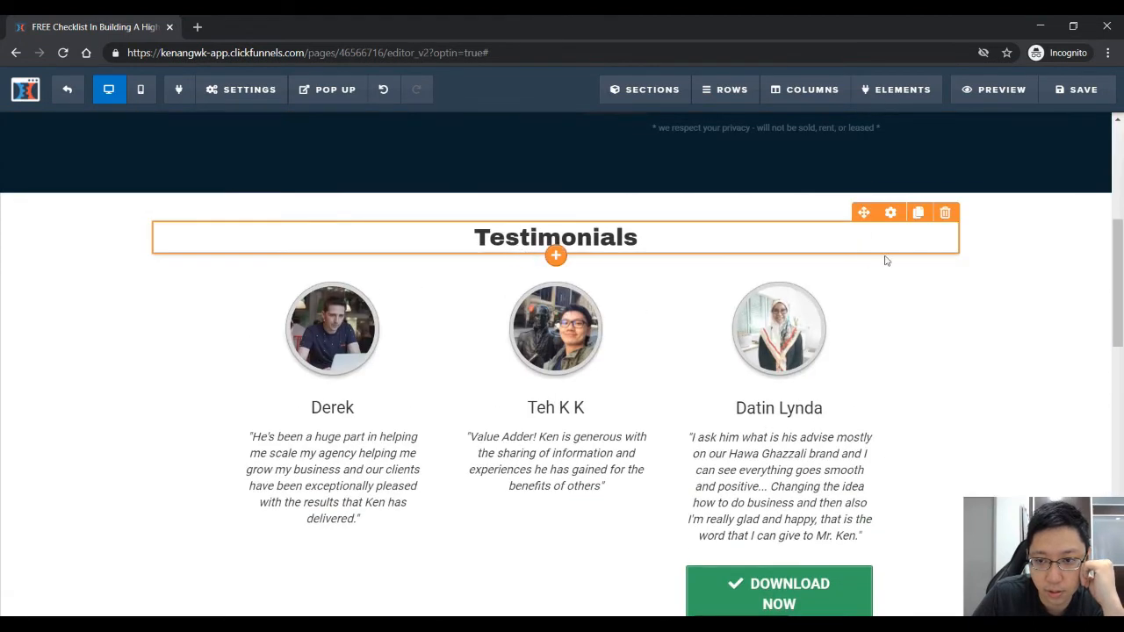
{"action": "scroll", "coordinate": [885, 296], "scroll_direction": "down", "scroll_amount": 5}
{"action": "scroll", "coordinate": [571, 202], "scroll_direction": "up", "scroll_amount": 2}
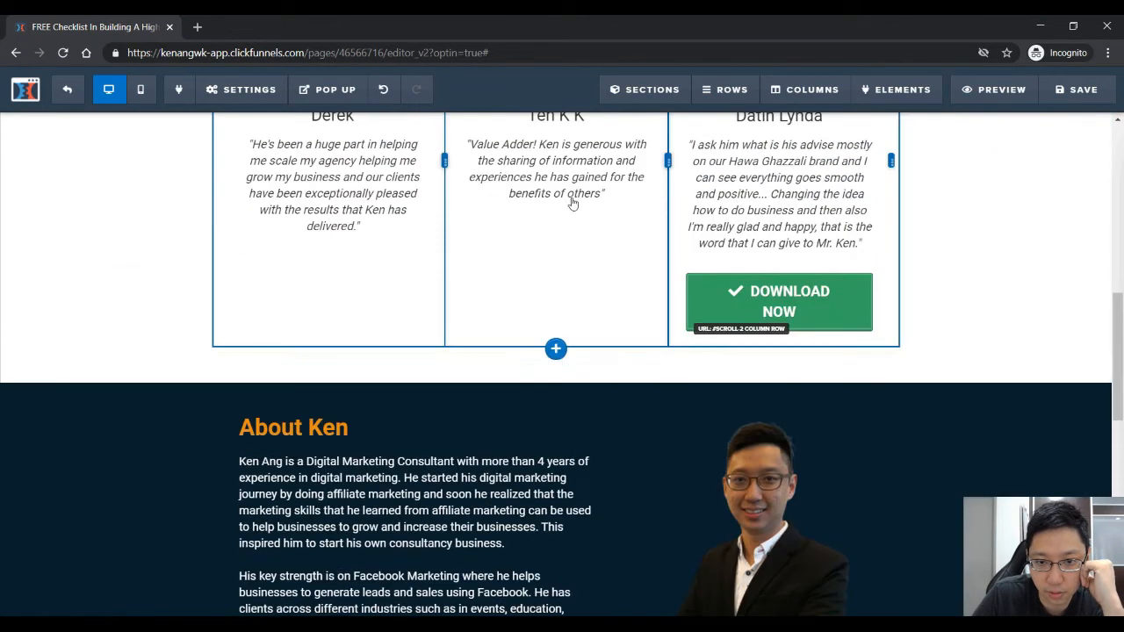
Add a one-column row below the three testimonials and move the copied DOWNLOAD NOW button into it
{"action": "left_click", "coordinate": [559, 363]}
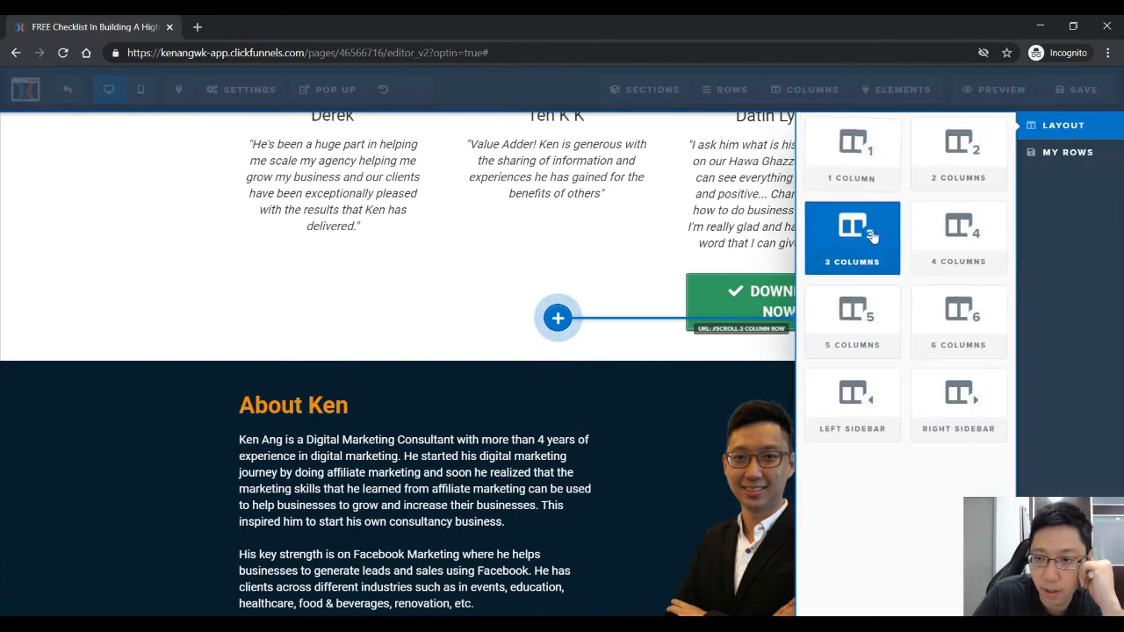
{"action": "left_click", "coordinate": [832, 172]}
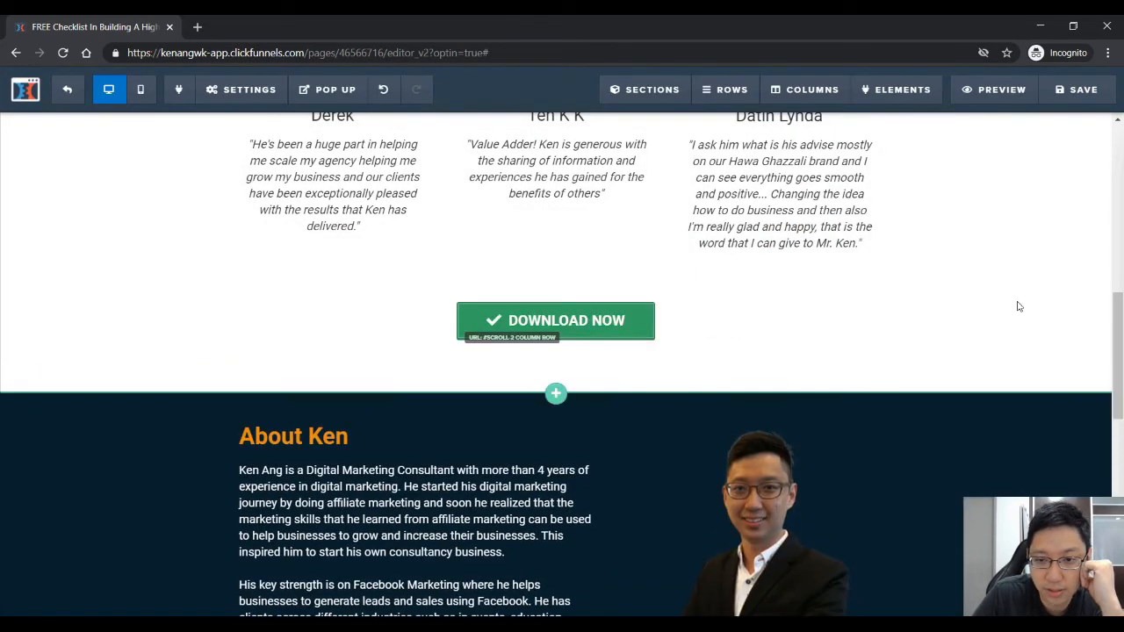
Set the dark seminar-speaker photo from the image library as the background of the first "Start Building Landing Pages That Converts" section
{"action": "scroll", "coordinate": [1014, 317], "scroll_direction": "up", "scroll_amount": 4}
{"action": "scroll", "coordinate": [790, 227], "scroll_direction": "down", "scroll_amount": 15}
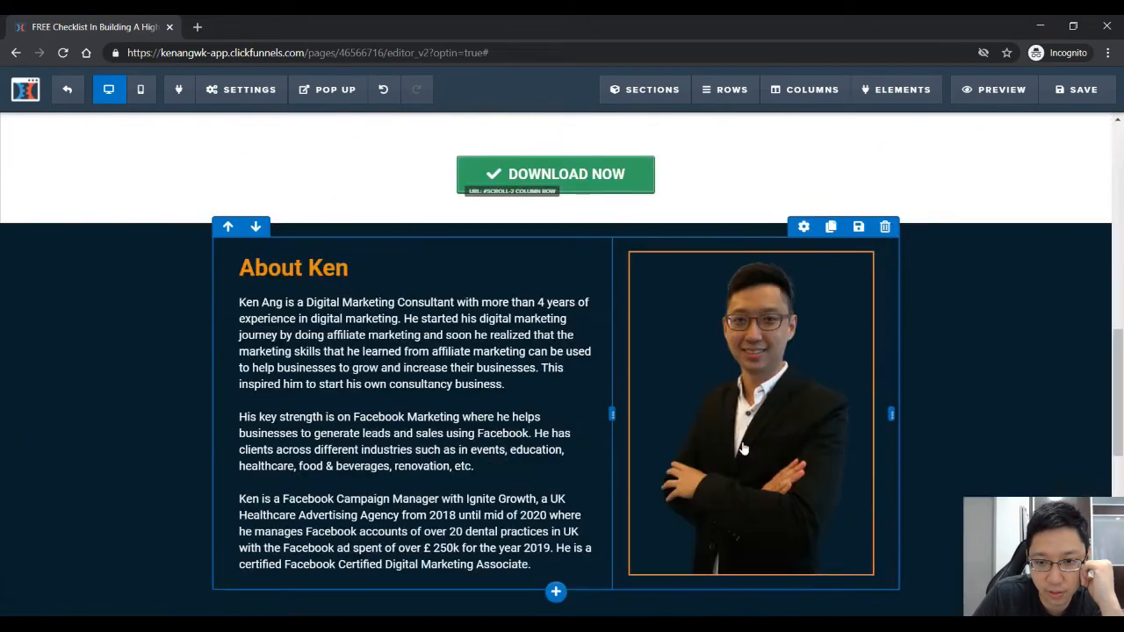
{"action": "scroll", "coordinate": [885, 426], "scroll_direction": "down", "scroll_amount": 2}
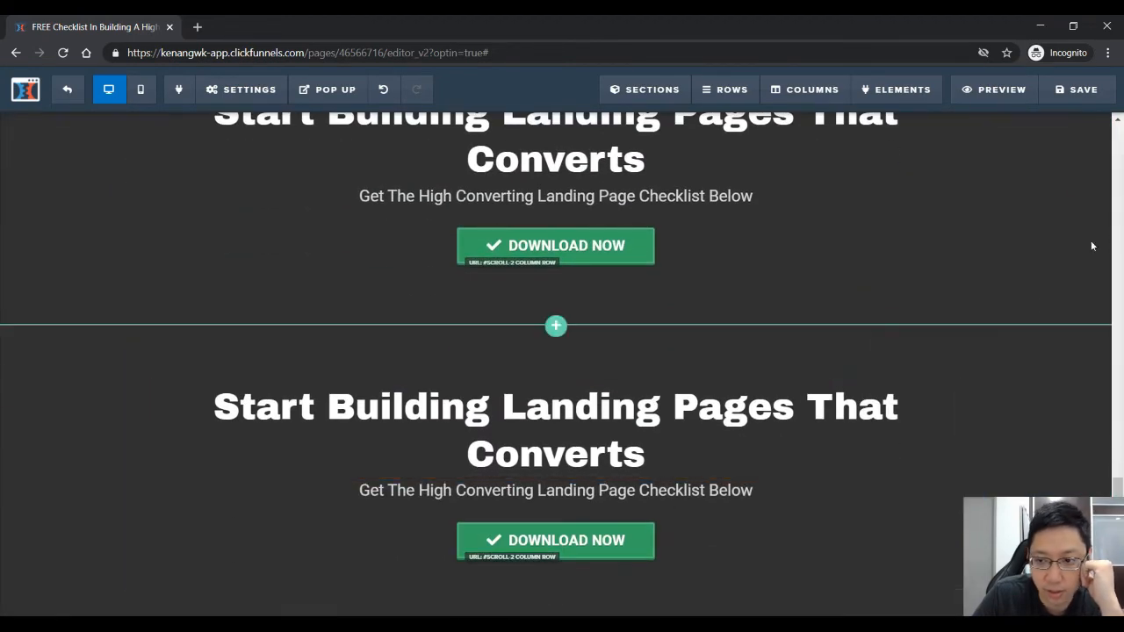
{"action": "scroll", "coordinate": [1066, 371], "scroll_direction": "up", "scroll_amount": 4}
{"action": "scroll", "coordinate": [1023, 361], "scroll_direction": "down", "scroll_amount": 3}
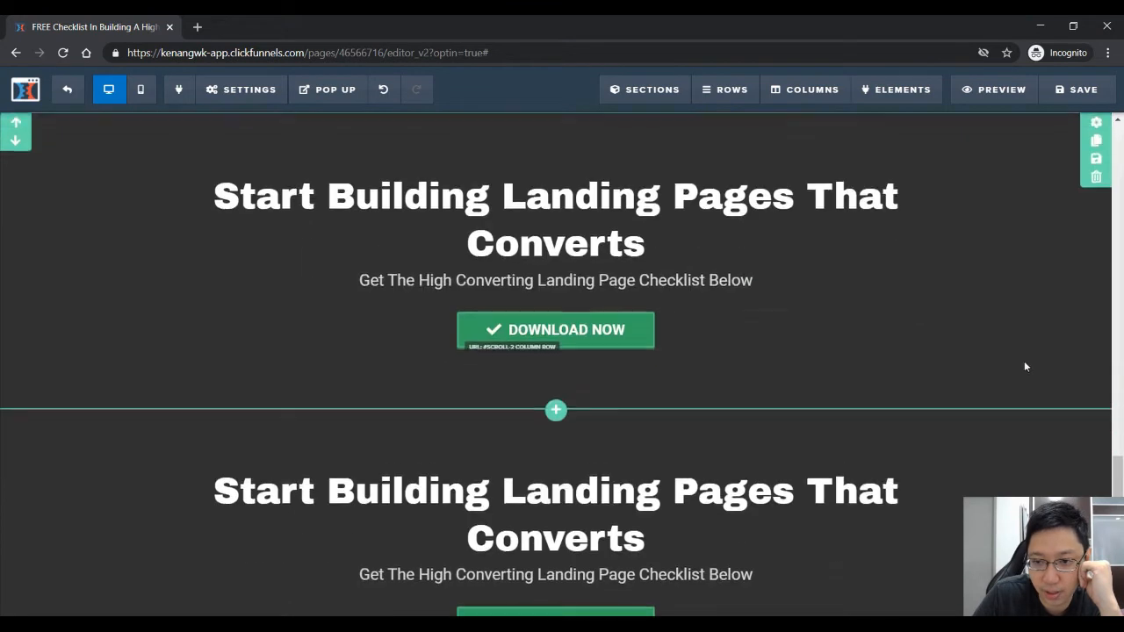
{"action": "scroll", "coordinate": [1038, 403], "scroll_direction": "up", "scroll_amount": 3}
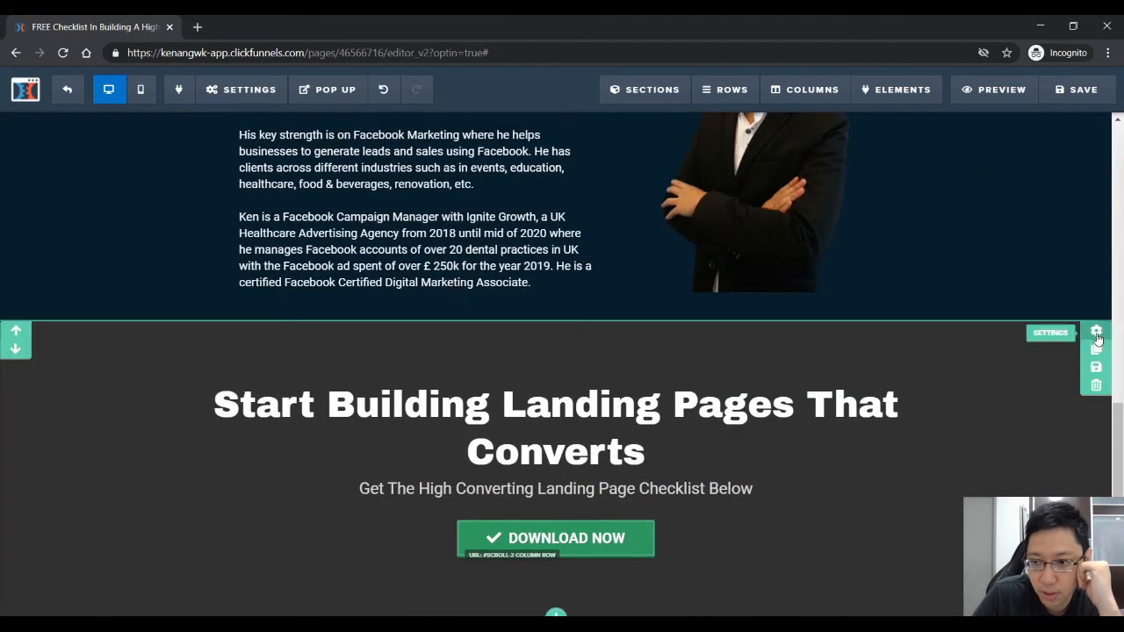
{"action": "left_click", "coordinate": [1027, 340]}
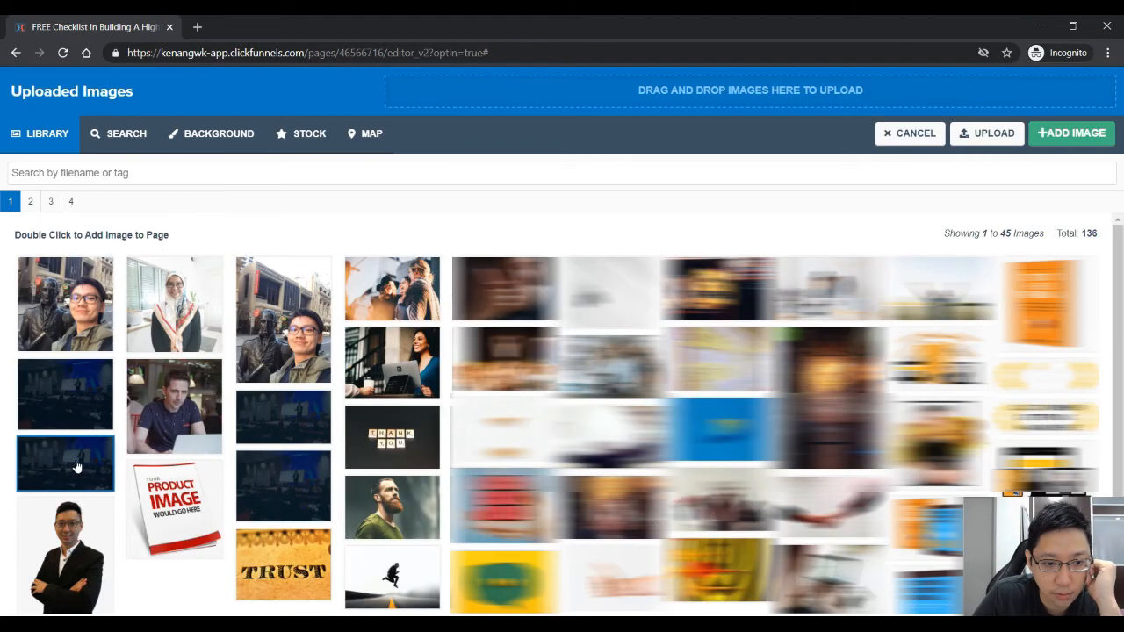
{"action": "left_click", "coordinate": [79, 463]}
{"action": "double_click", "coordinate": [79, 470]}
{"action": "left_click", "coordinate": [1018, 291]}
{"action": "left_click", "coordinate": [981, 326]}
{"action": "left_click", "coordinate": [775, 479]}
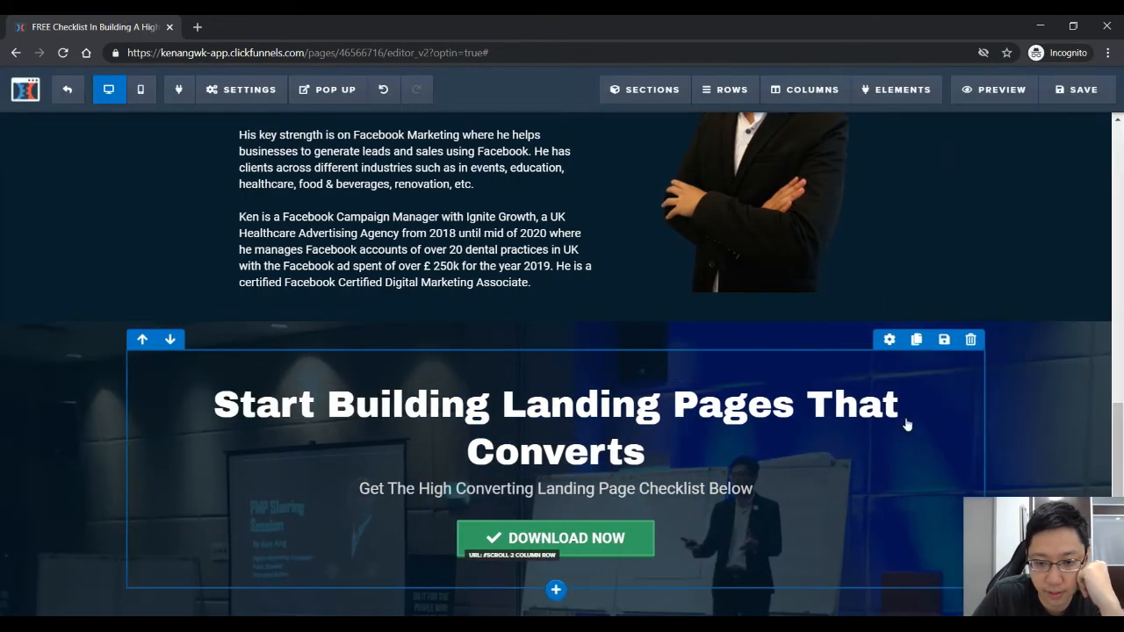
Delete the DOWNLOAD NOW button from the second "Start Building Landing Pages That Converts" section
{"action": "scroll", "coordinate": [910, 428], "scroll_direction": "down", "scroll_amount": 3}
{"action": "scroll", "coordinate": [906, 462], "scroll_direction": "up", "scroll_amount": 2}
{"action": "scroll", "coordinate": [894, 470], "scroll_direction": "down", "scroll_amount": 3}
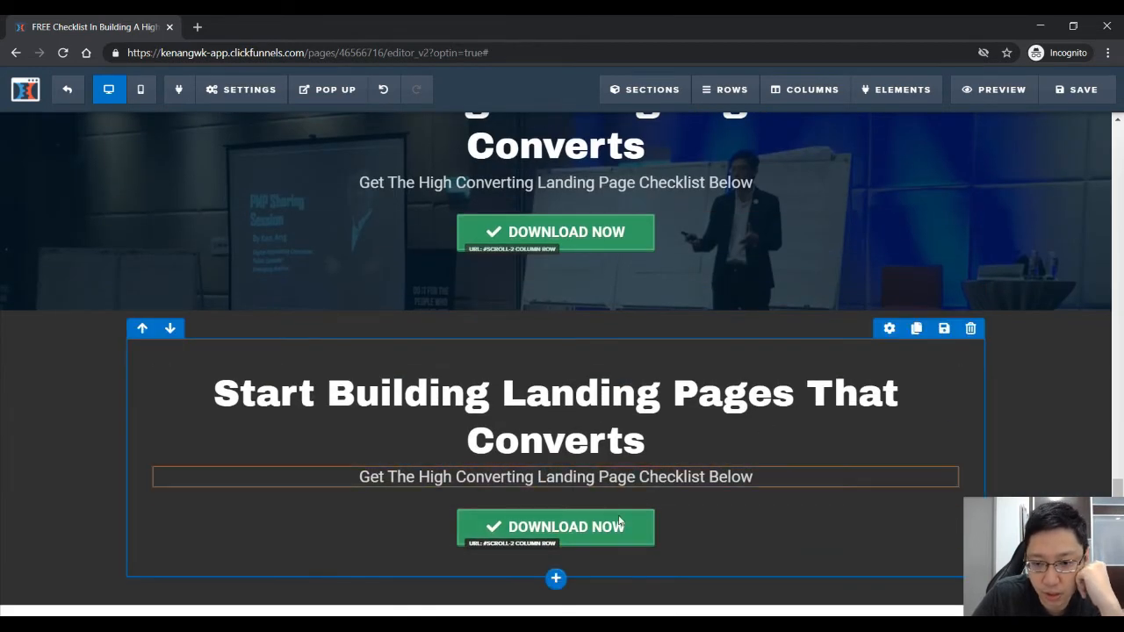
{"action": "left_click", "coordinate": [945, 498]}
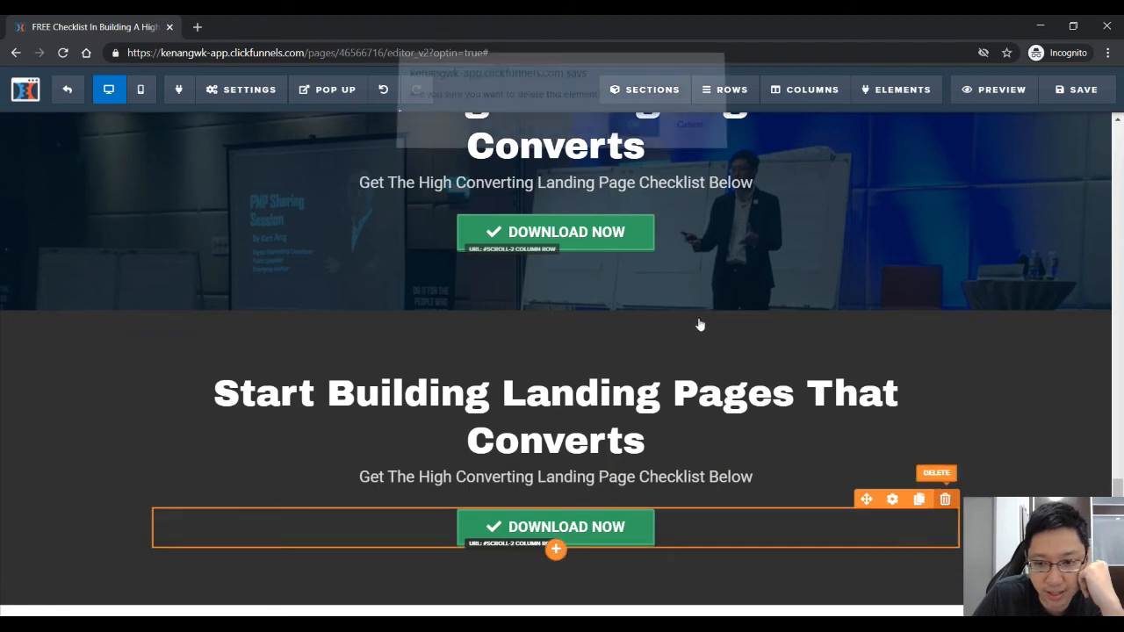
{"action": "key", "text": "Return"}
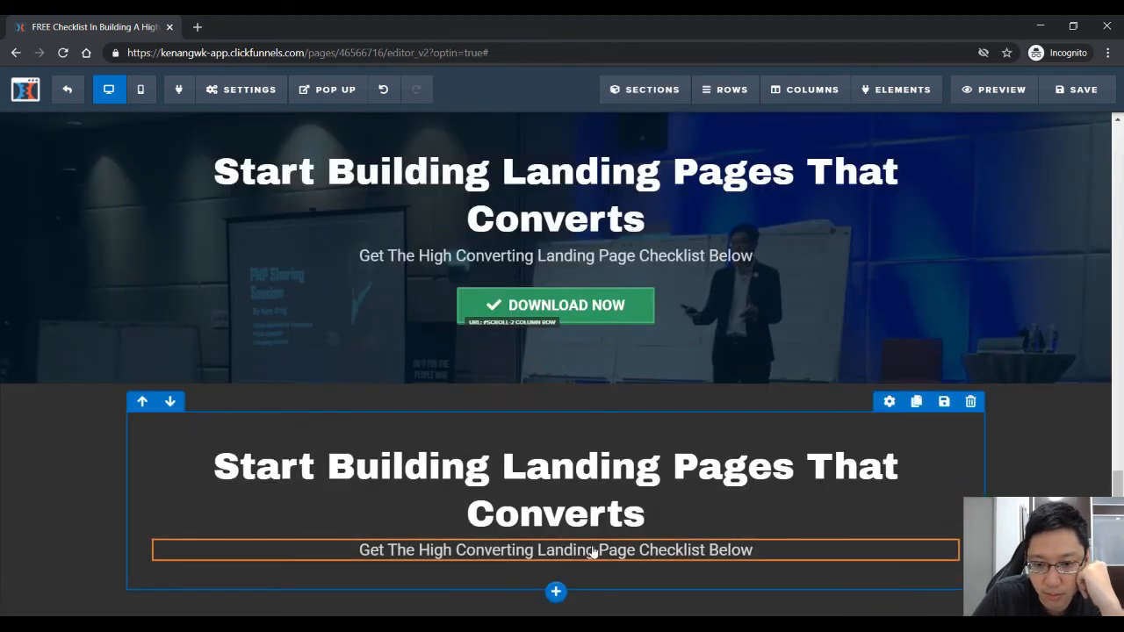
Add a paragraph element to the last section and delete its headline and sub-headline
{"action": "left_click", "coordinate": [556, 590]}
{"action": "left_click", "coordinate": [857, 303]}
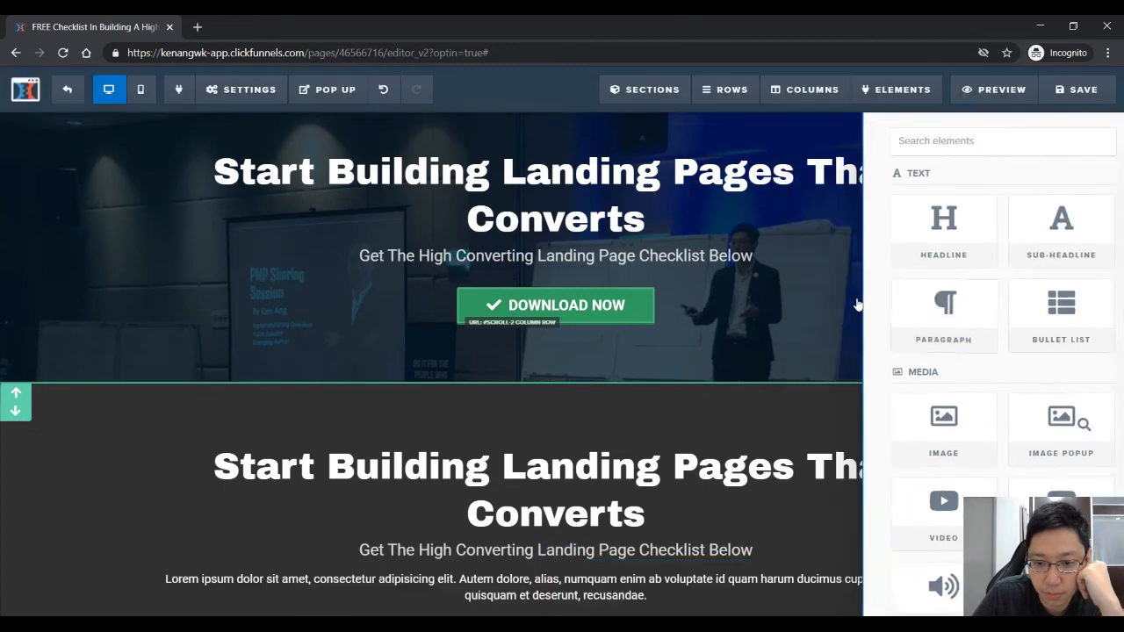
{"action": "left_click", "coordinate": [945, 532]}
{"action": "key", "text": "Return"}
{"action": "left_click", "coordinate": [945, 432]}
{"action": "key", "text": "Return"}
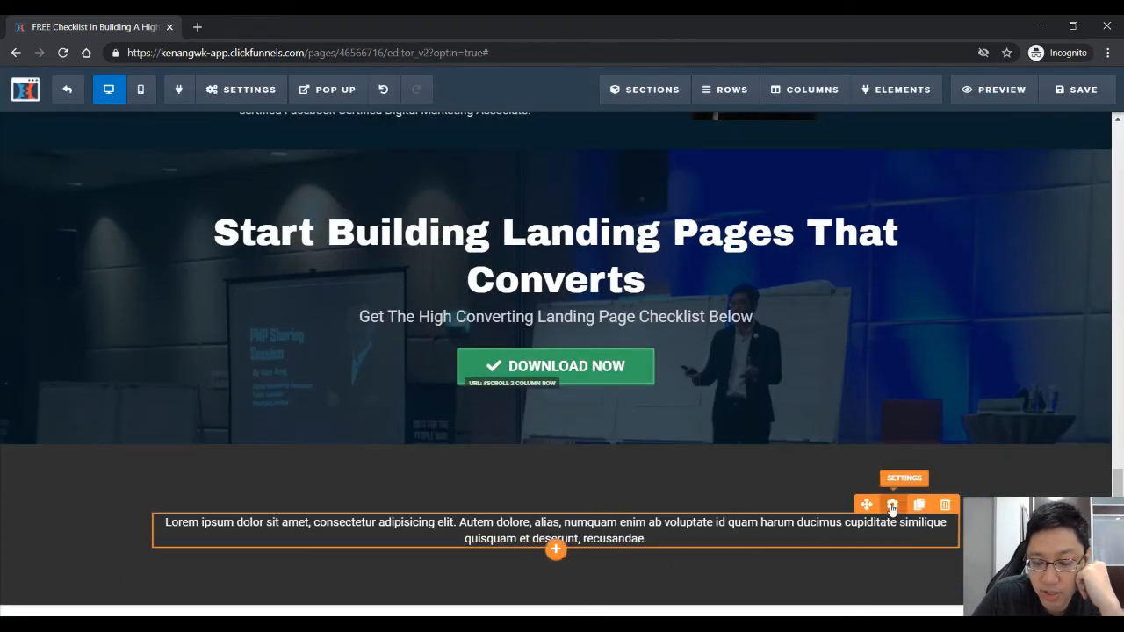
Reduce the new paragraph's top margin and set its row's top and bottom padding to 0
{"action": "left_click", "coordinate": [892, 505]}
{"action": "left_click_drag", "start_coordinate": [974, 209], "coordinate": [968, 210]}
{"action": "left_click", "coordinate": [705, 517]}
{"action": "left_click", "coordinate": [888, 467]}
{"action": "scroll", "coordinate": [921, 457], "scroll_direction": "down", "scroll_amount": 3}
{"action": "left_click_drag", "start_coordinate": [978, 489], "coordinate": [947, 489]}
{"action": "left_click_drag", "start_coordinate": [973, 524], "coordinate": [947, 524]}
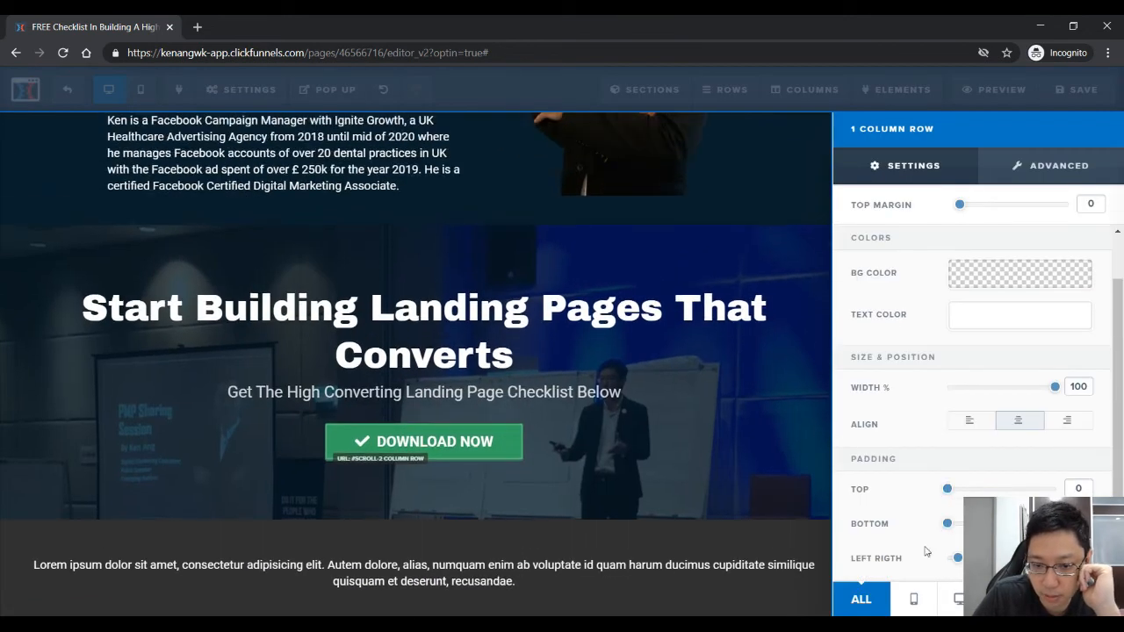
Remove the footer paragraph's remaining top margin and check the last section's padding settings
{"action": "scroll", "coordinate": [670, 570], "scroll_direction": "down", "scroll_amount": 1}
{"action": "left_click", "coordinate": [670, 571]}
{"action": "left_click", "coordinate": [891, 524]}
{"action": "left_click_drag", "start_coordinate": [968, 206], "coordinate": [905, 206]}
{"action": "left_click", "coordinate": [720, 552]}
{"action": "left_click", "coordinate": [1033, 517]}
{"action": "scroll", "coordinate": [1066, 372], "scroll_direction": "down", "scroll_amount": 2}
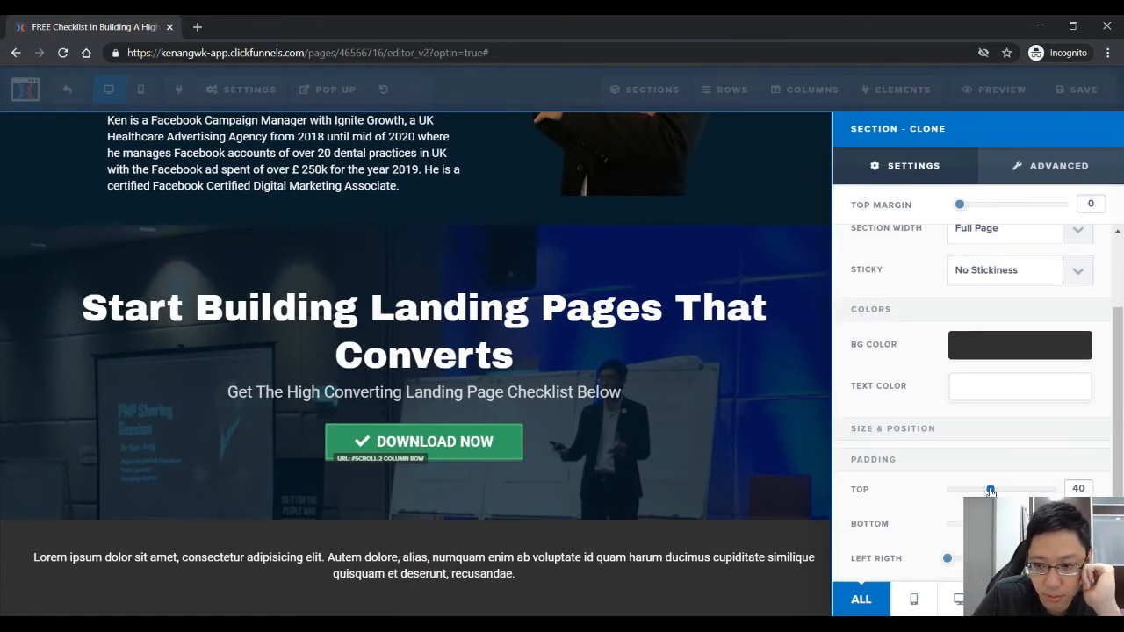
{"action": "left_click", "coordinate": [692, 539]}
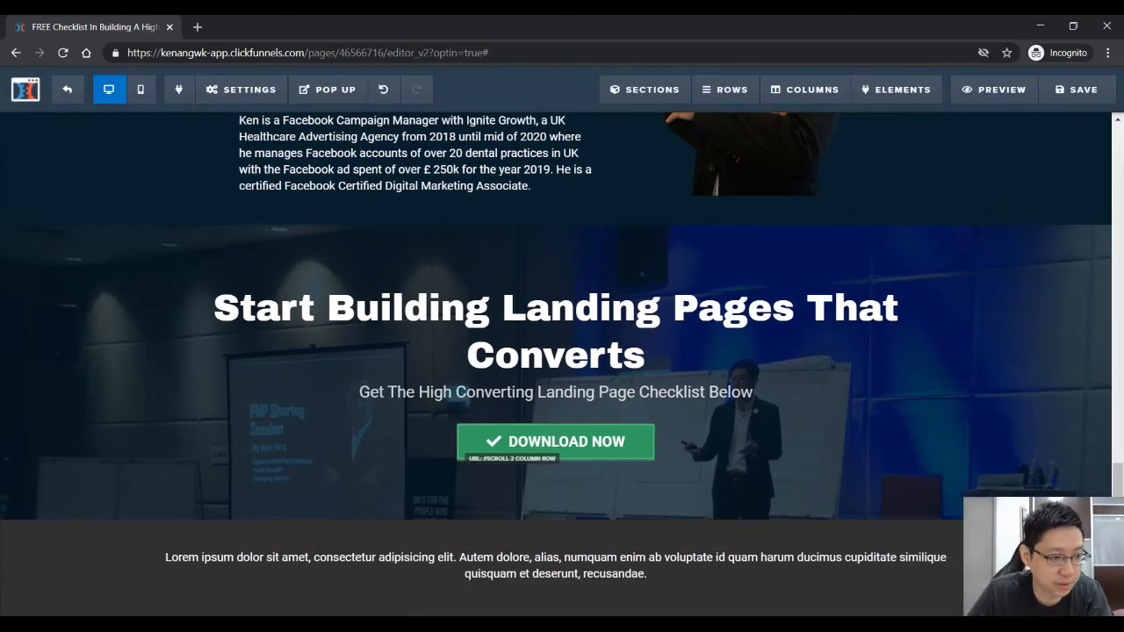
Replace the footer text with "Copyright 2021 @ kenangwk.com. All Right Reserved" and "Terms and Conditions - Privacy Policy", linking Privacy Policy to # in #41b7d8
{"action": "left_click", "coordinate": [651, 573]}
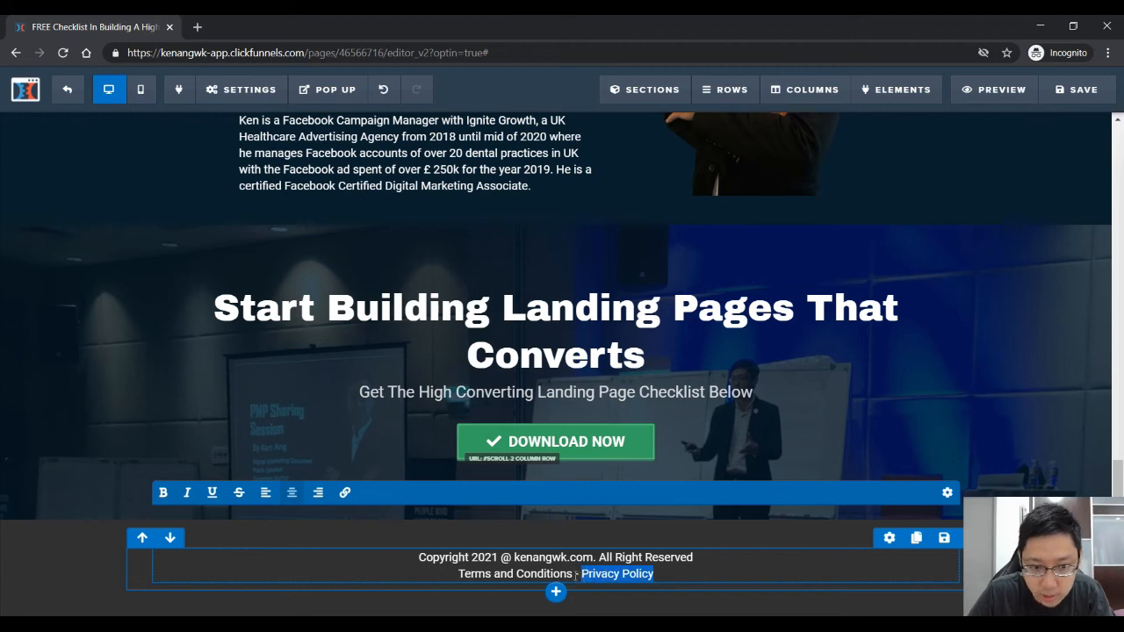
{"action": "left_click", "coordinate": [344, 493]}
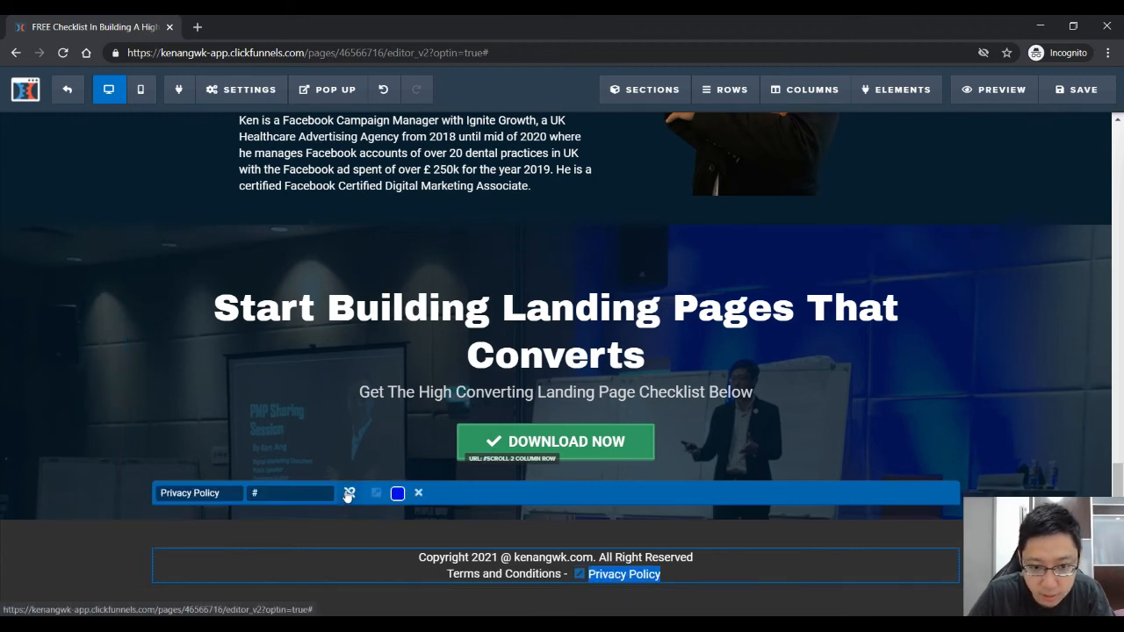
{"action": "left_click", "coordinate": [397, 492]}
{"action": "left_click", "coordinate": [470, 314]}
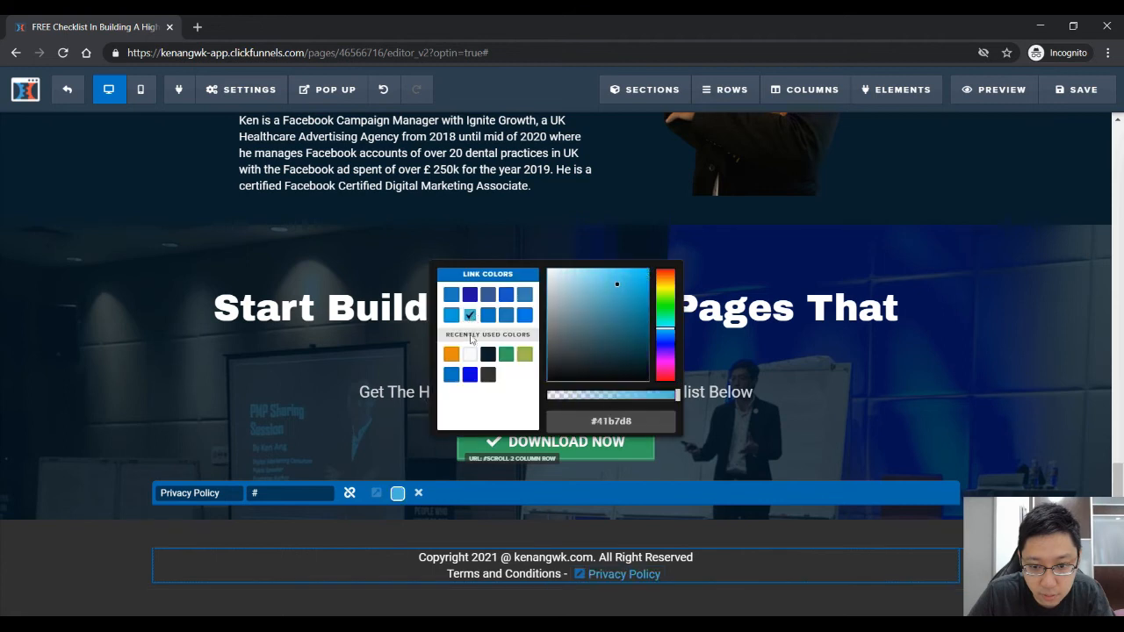
{"action": "left_click", "coordinate": [386, 579]}
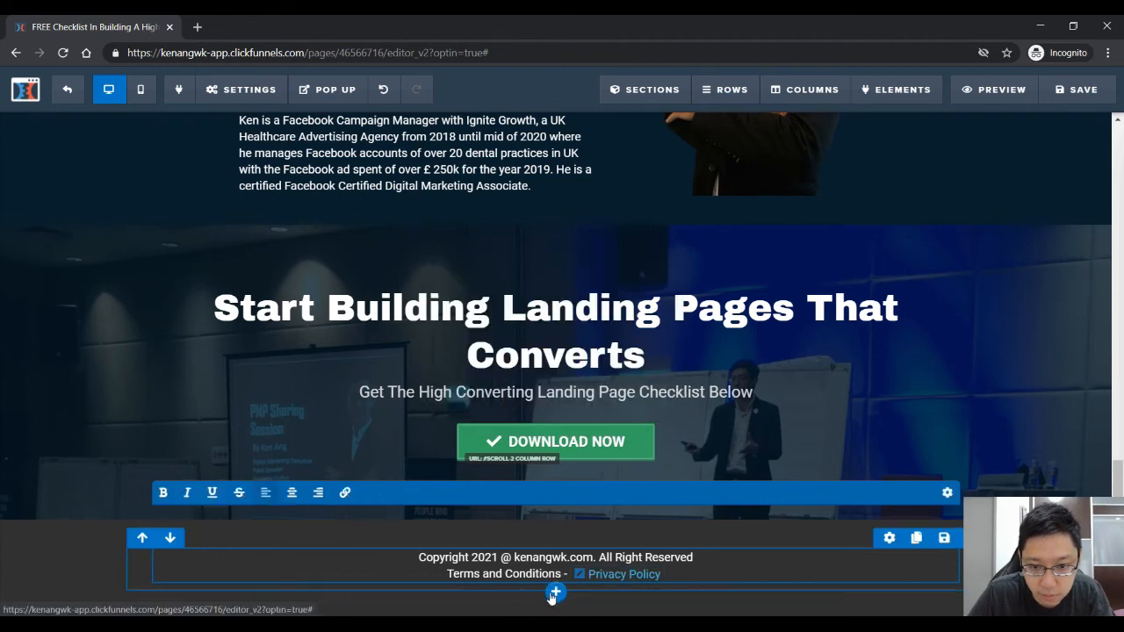
Turn the footer's "Terms and Conditions" text into a # link coloured #41b7d8
{"action": "left_click", "coordinate": [347, 494]}
{"action": "left_click", "coordinate": [444, 577]}
{"action": "left_click", "coordinate": [447, 577]}
{"action": "left_click", "coordinate": [398, 492]}
{"action": "left_click", "coordinate": [470, 314]}
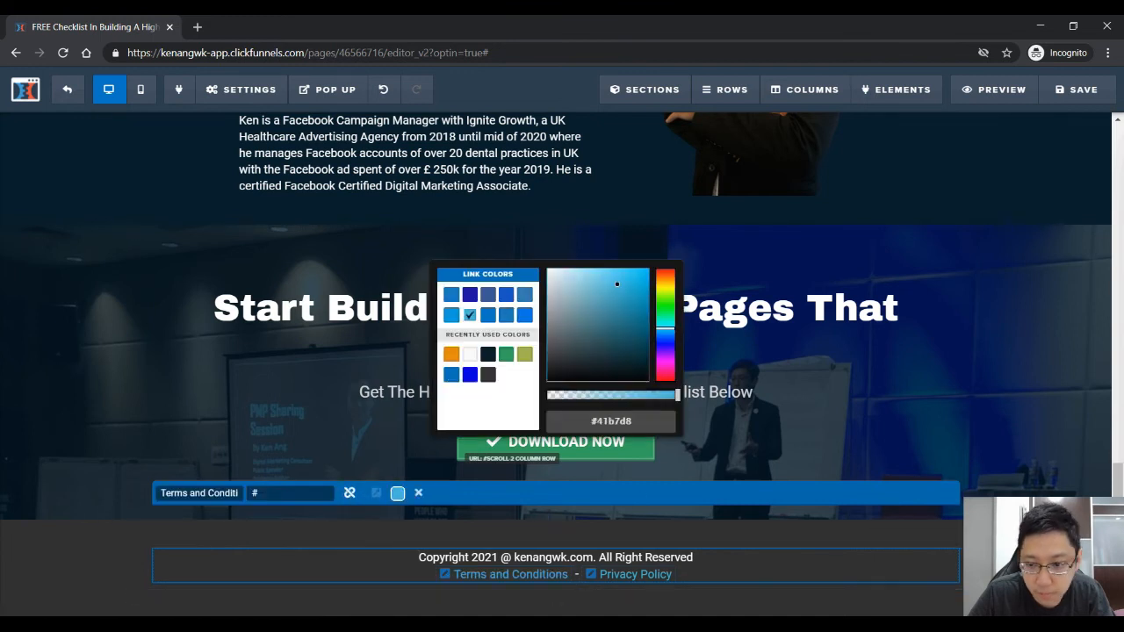
{"action": "left_click", "coordinate": [1069, 249]}
Change the text colour of the "Get More Leads Into Your Business With High Converting Landing Page" headline to orange
{"action": "scroll", "coordinate": [1027, 483], "scroll_direction": "up", "scroll_amount": 6}
{"action": "scroll", "coordinate": [1028, 485], "scroll_direction": "up", "scroll_amount": 8}
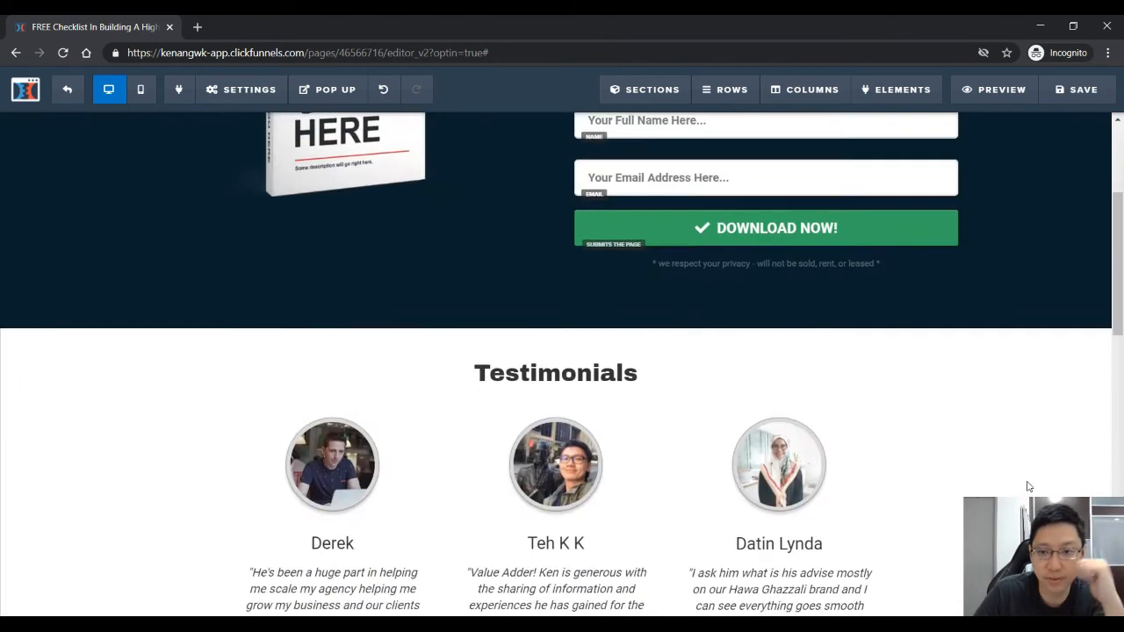
{"action": "left_click", "coordinate": [766, 237]}
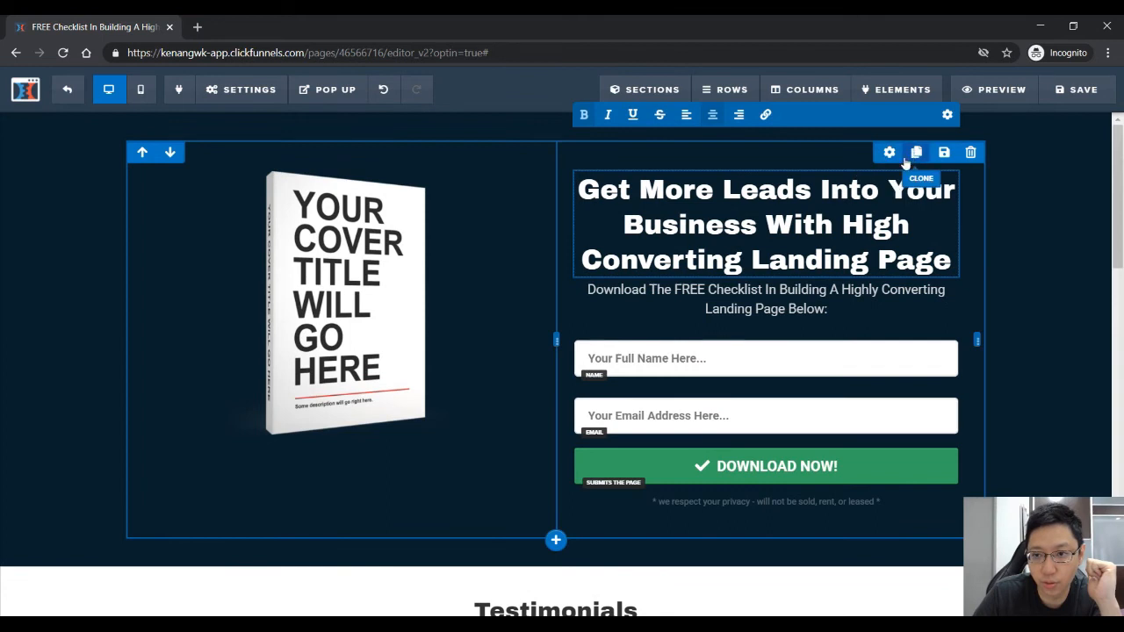
{"action": "left_click", "coordinate": [984, 235]}
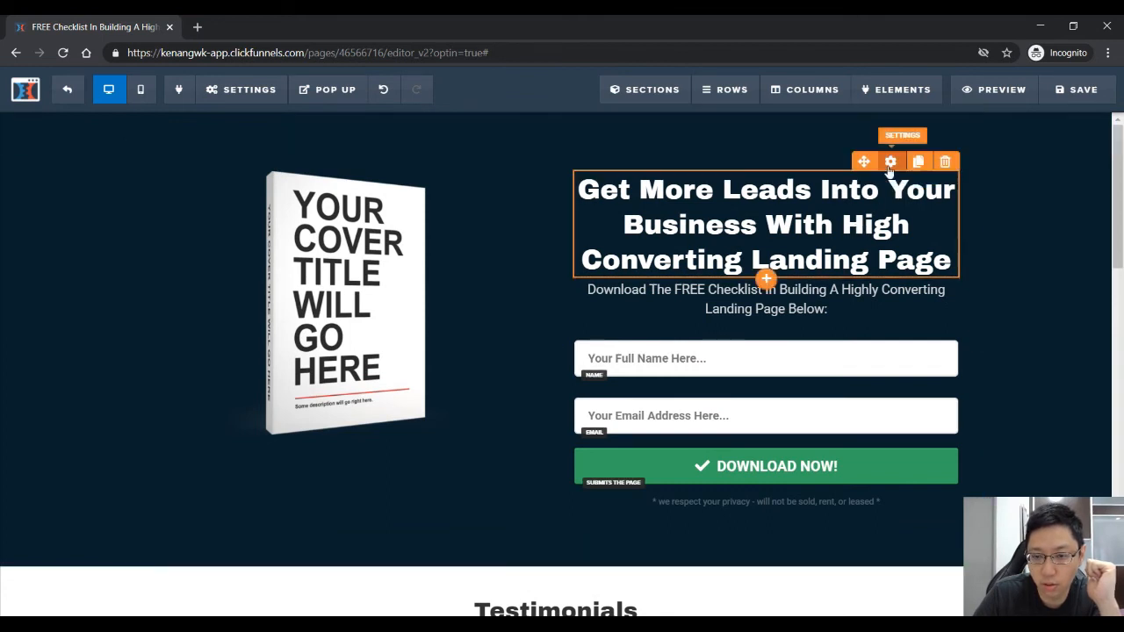
{"action": "left_click", "coordinate": [890, 161]}
{"action": "left_click", "coordinate": [1001, 356]}
{"action": "left_click", "coordinate": [872, 472]}
{"action": "left_click", "coordinate": [790, 465]}
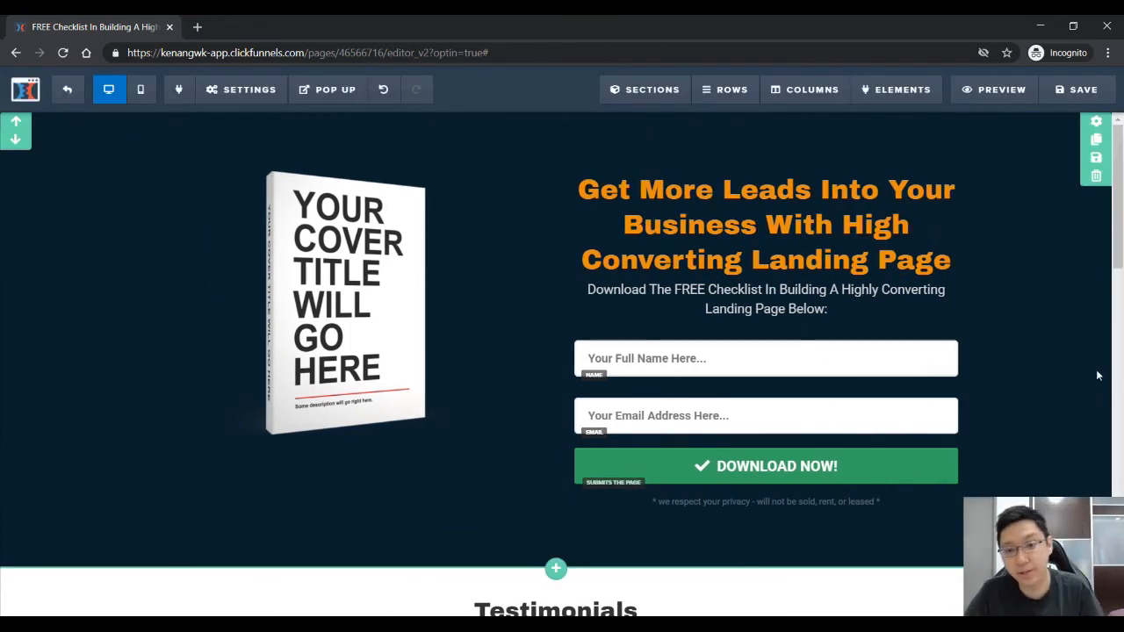
Look over the page from the testimonials to the footer and save it
{"action": "scroll", "coordinate": [1081, 369], "scroll_direction": "down", "scroll_amount": 12}
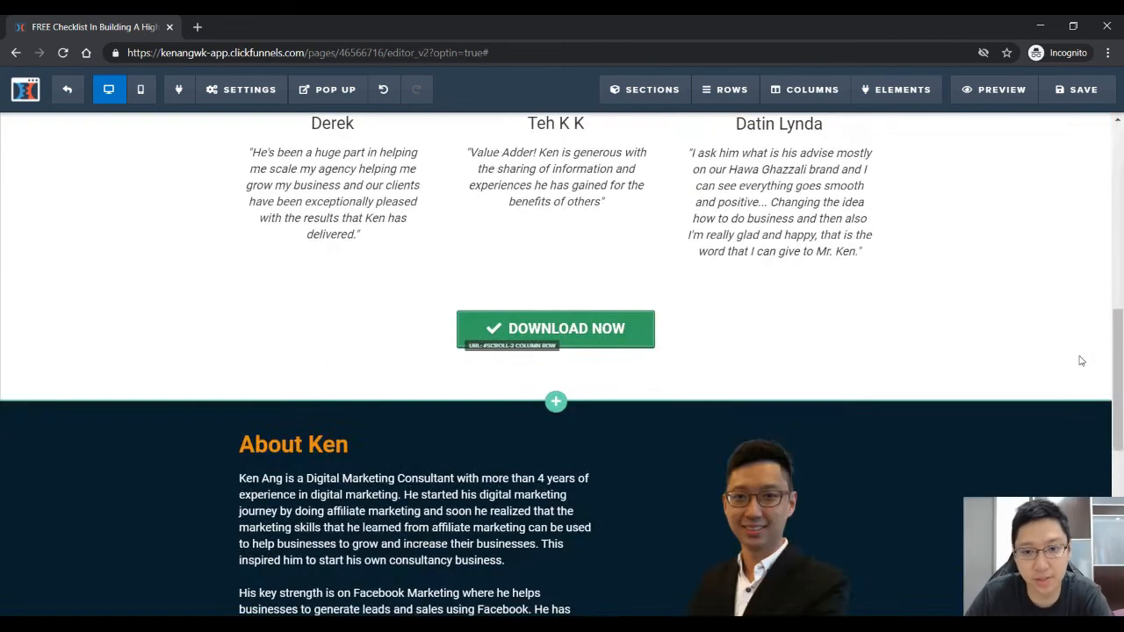
{"action": "scroll", "coordinate": [1076, 370], "scroll_direction": "down", "scroll_amount": 1}
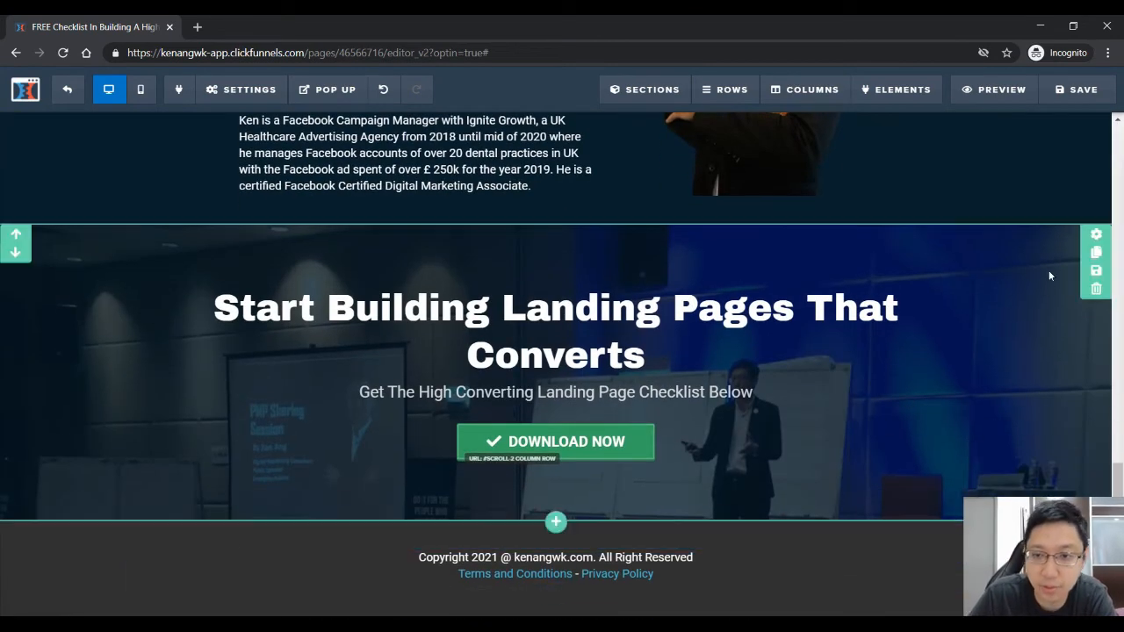
{"action": "scroll", "coordinate": [1049, 269], "scroll_direction": "up", "scroll_amount": 8}
{"action": "scroll", "coordinate": [1019, 298], "scroll_direction": "up", "scroll_amount": 4}
{"action": "left_click", "coordinate": [1088, 90]}
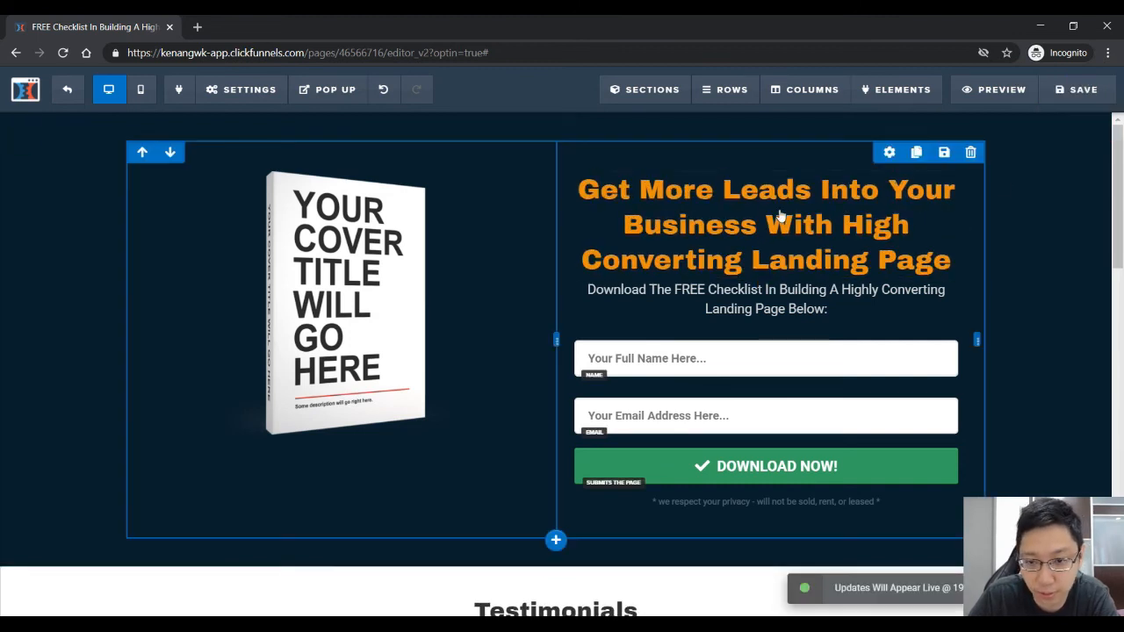
Review the saved page's sections in the editor and open the page preview
{"action": "scroll", "coordinate": [772, 228], "scroll_direction": "down", "scroll_amount": 10}
{"action": "scroll", "coordinate": [722, 308], "scroll_direction": "up", "scroll_amount": 4}
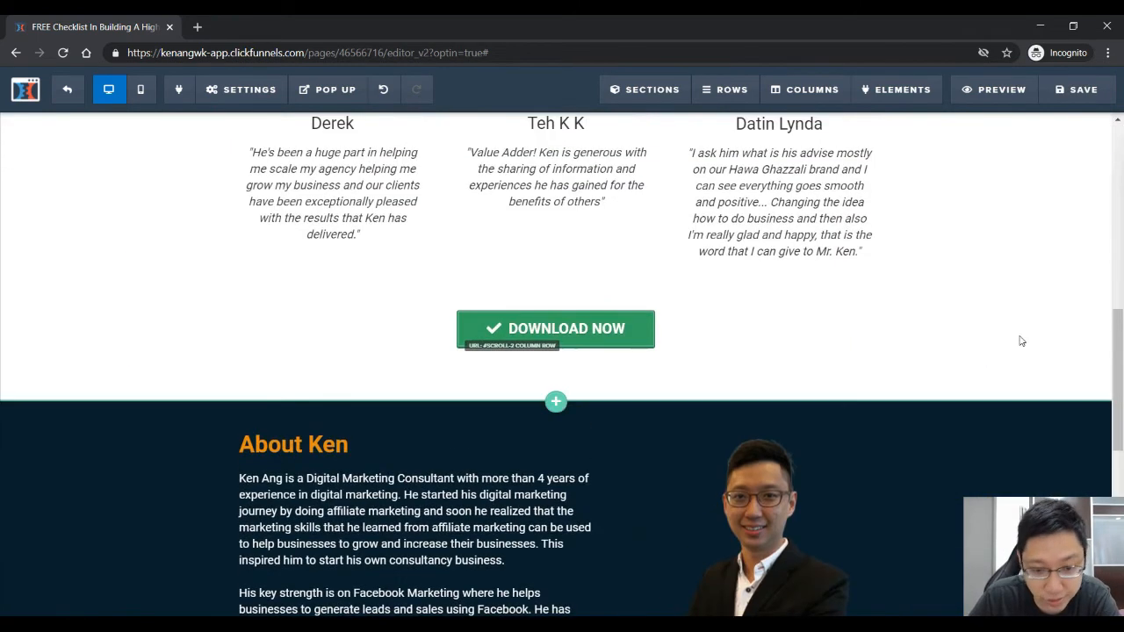
{"action": "scroll", "coordinate": [1015, 330], "scroll_direction": "down", "scroll_amount": 6}
{"action": "scroll", "coordinate": [1016, 340], "scroll_direction": "up", "scroll_amount": 2}
{"action": "scroll", "coordinate": [918, 317], "scroll_direction": "up", "scroll_amount": 8}
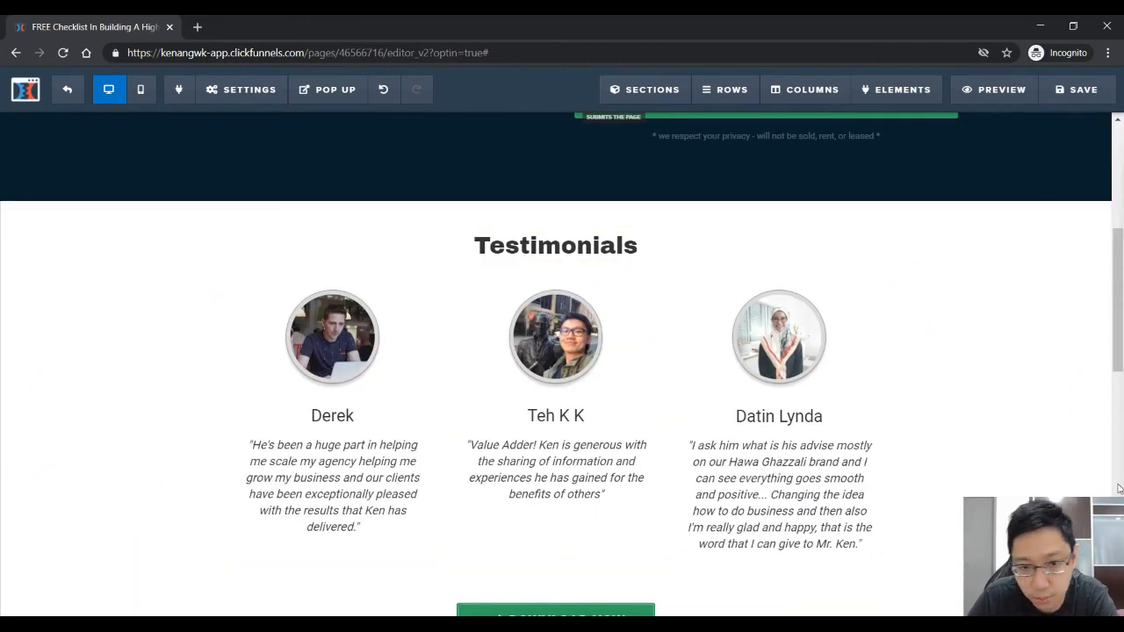
{"action": "scroll", "coordinate": [1118, 488], "scroll_direction": "up", "scroll_amount": 4}
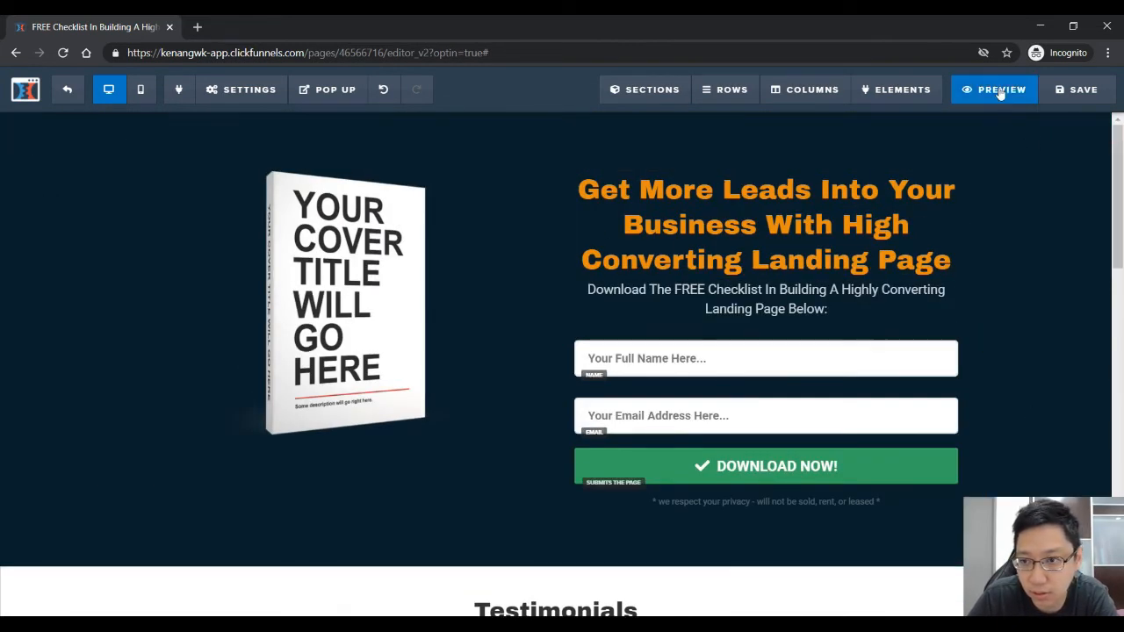
Examine the previewed page's optin form, testimonials, About section, closing call-to-action and footer links
{"action": "scroll", "coordinate": [1053, 293], "scroll_direction": "down", "scroll_amount": 5}
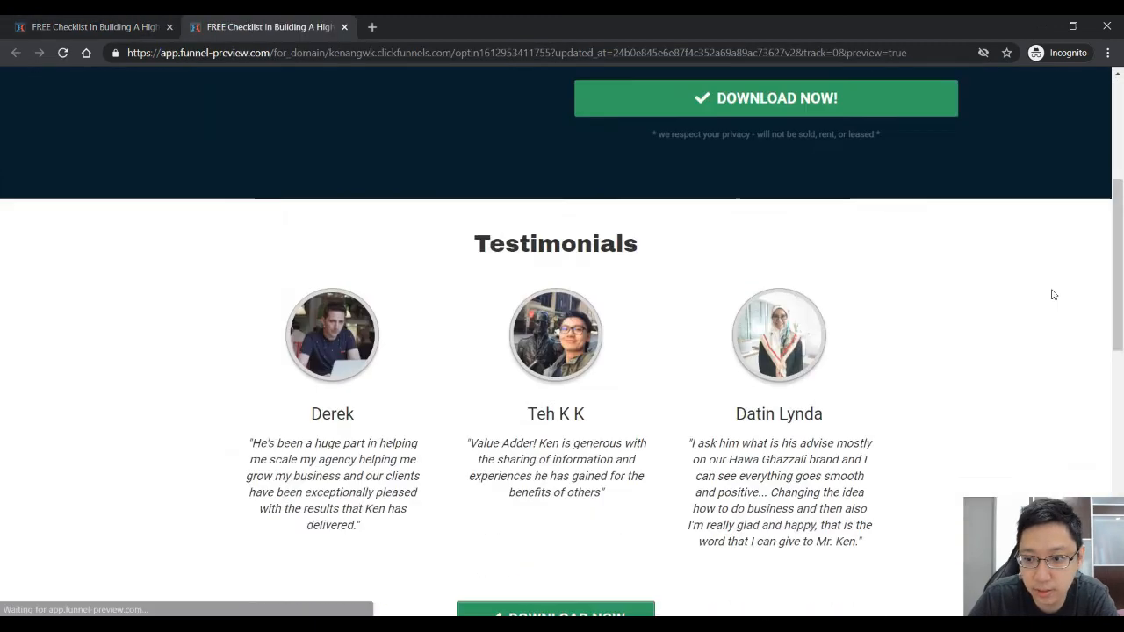
{"action": "scroll", "coordinate": [1052, 288], "scroll_direction": "up", "scroll_amount": 5}
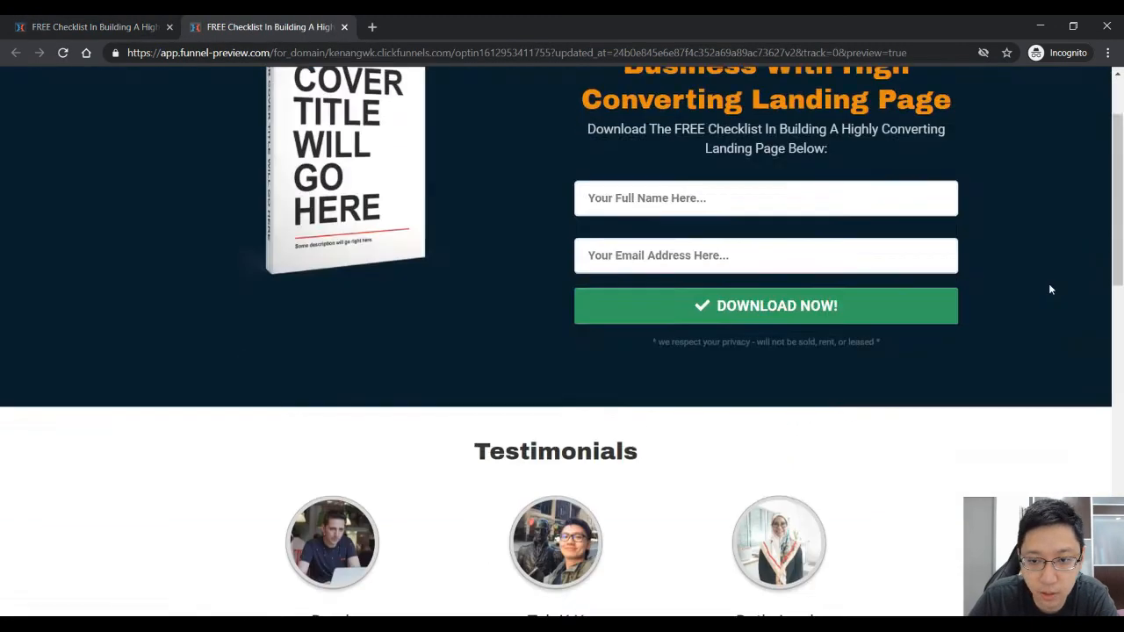
{"action": "scroll", "coordinate": [1048, 286], "scroll_direction": "down", "scroll_amount": 13}
{"action": "scroll", "coordinate": [1044, 288], "scroll_direction": "up", "scroll_amount": 2}
{"action": "scroll", "coordinate": [1040, 286], "scroll_direction": "down", "scroll_amount": 1}
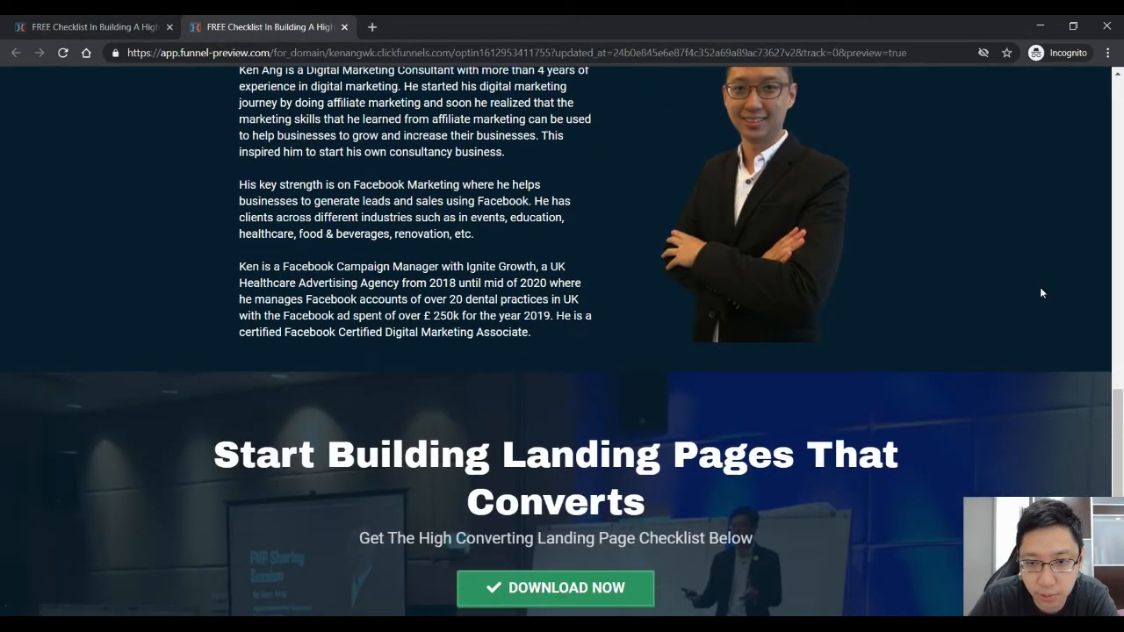
{"action": "scroll", "coordinate": [1039, 286], "scroll_direction": "up", "scroll_amount": 2}
{"action": "scroll", "coordinate": [880, 459], "scroll_direction": "down", "scroll_amount": 4}
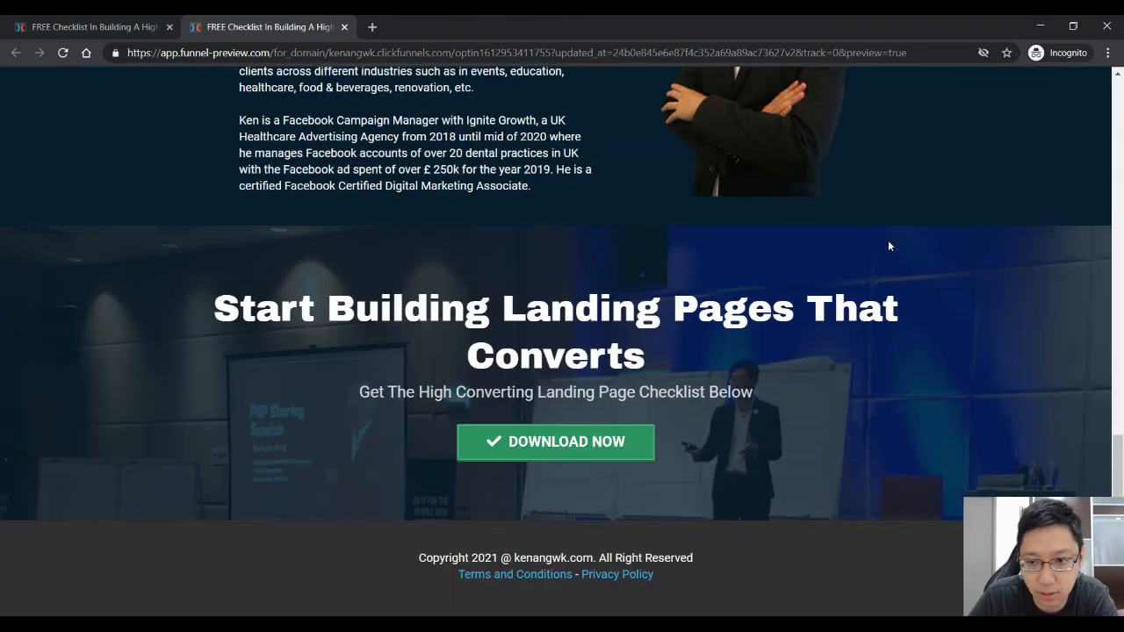
{"action": "scroll", "coordinate": [967, 397], "scroll_direction": "up", "scroll_amount": 5}
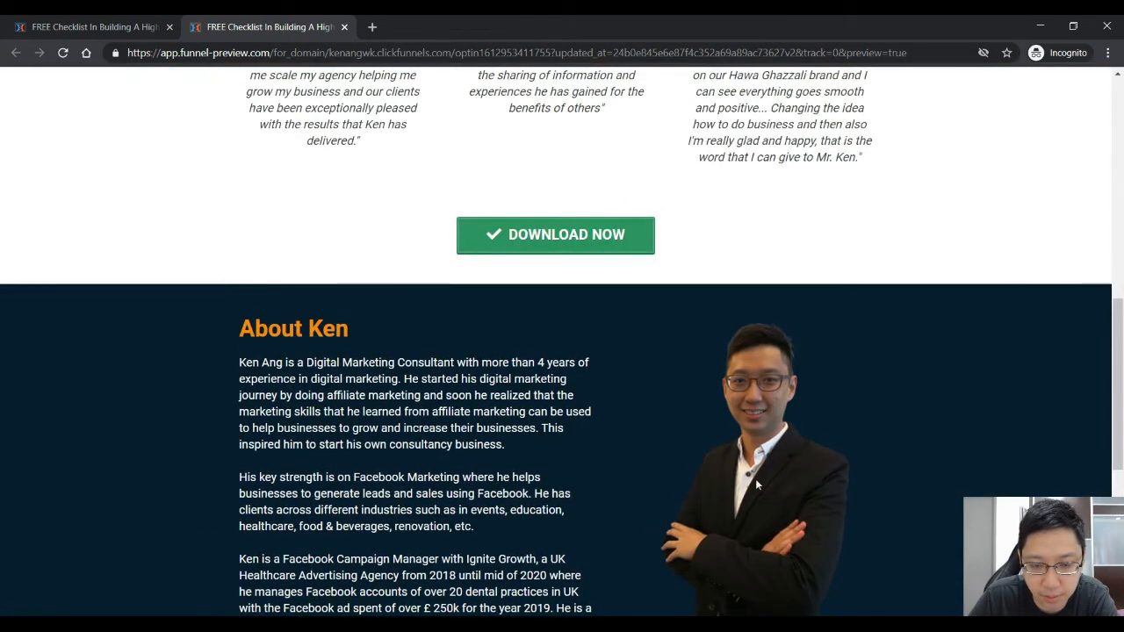
{"action": "scroll", "coordinate": [879, 356], "scroll_direction": "down", "scroll_amount": 5}
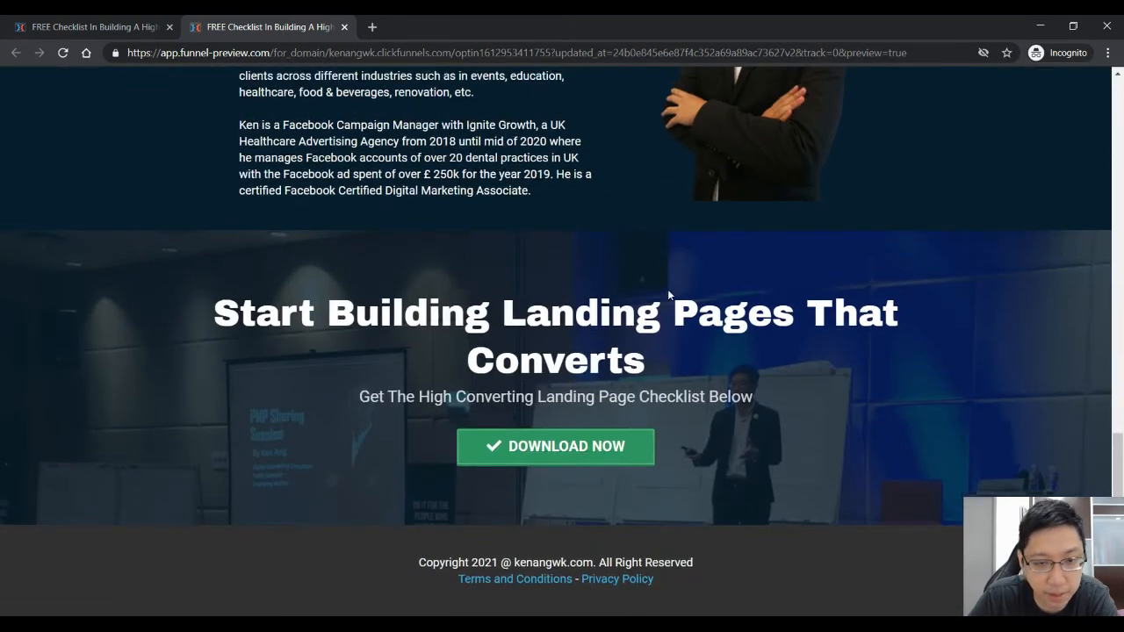
Review the previewed page once more between the closing call-to-action, the testimonials and the optin form
{"action": "scroll", "coordinate": [673, 301], "scroll_direction": "up", "scroll_amount": 15}
{"action": "scroll", "coordinate": [690, 244], "scroll_direction": "down", "scroll_amount": 3}
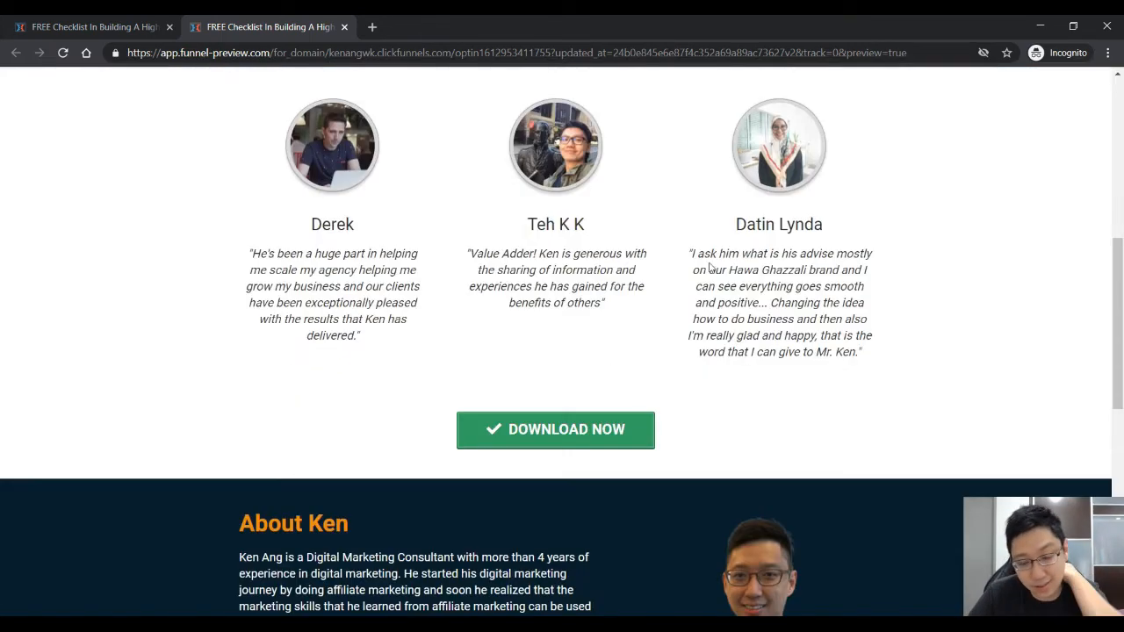
{"action": "scroll", "coordinate": [690, 243], "scroll_direction": "up", "scroll_amount": 5}
{"action": "scroll", "coordinate": [690, 244], "scroll_direction": "down", "scroll_amount": 17}
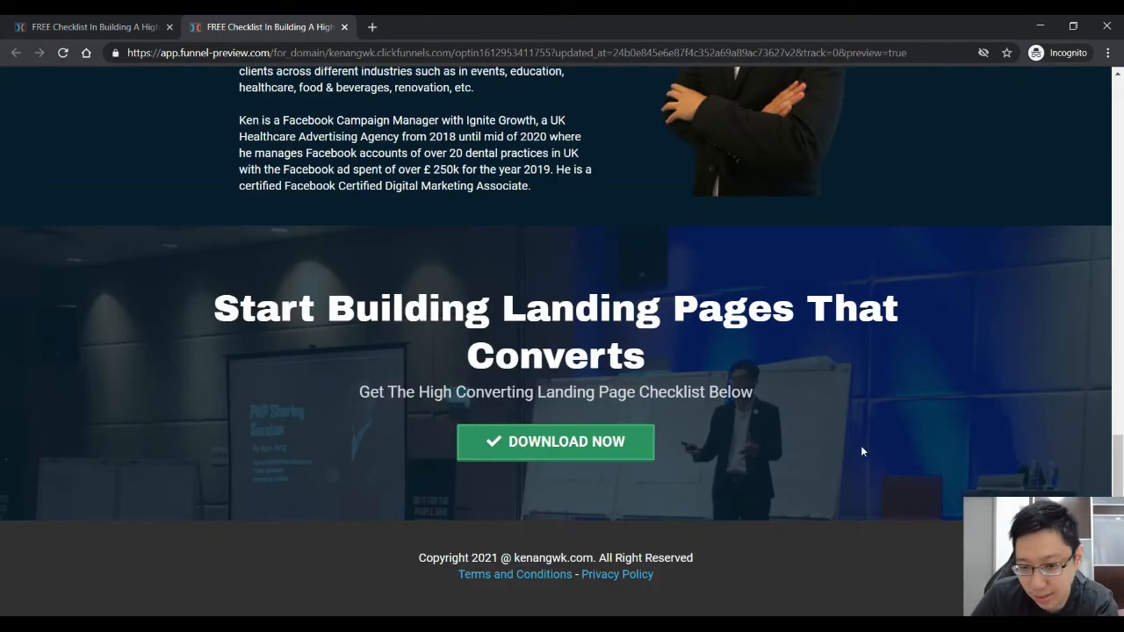
{"action": "scroll", "coordinate": [855, 442], "scroll_direction": "up", "scroll_amount": 15}
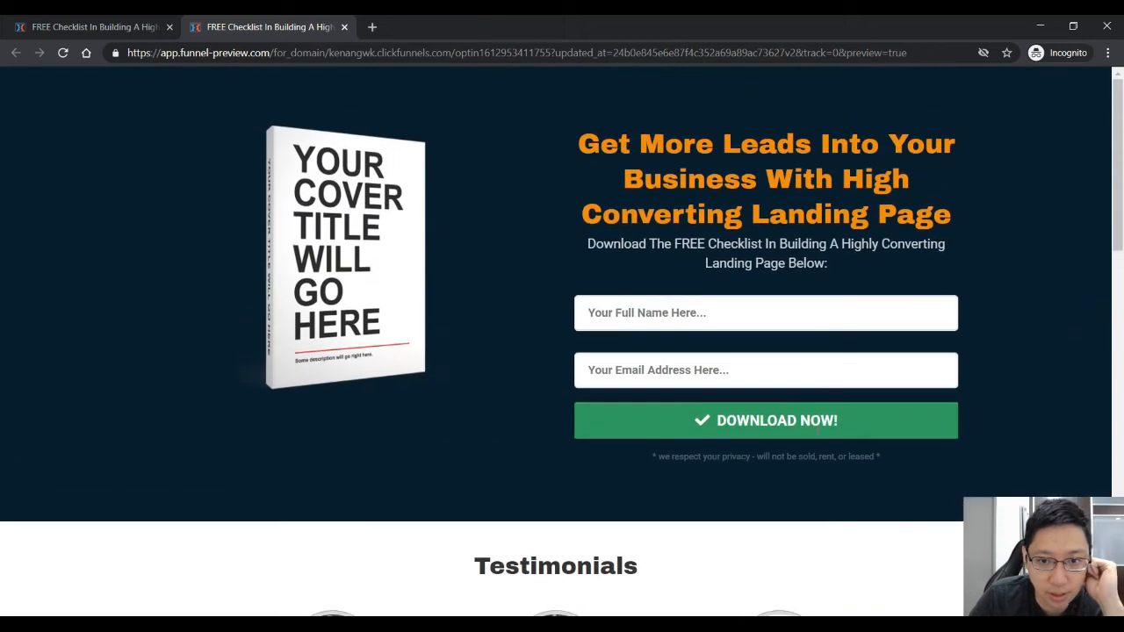
Return to the page editor, switch it to mobile view and check the book cover and headline area
{"action": "left_click", "coordinate": [126, 20]}
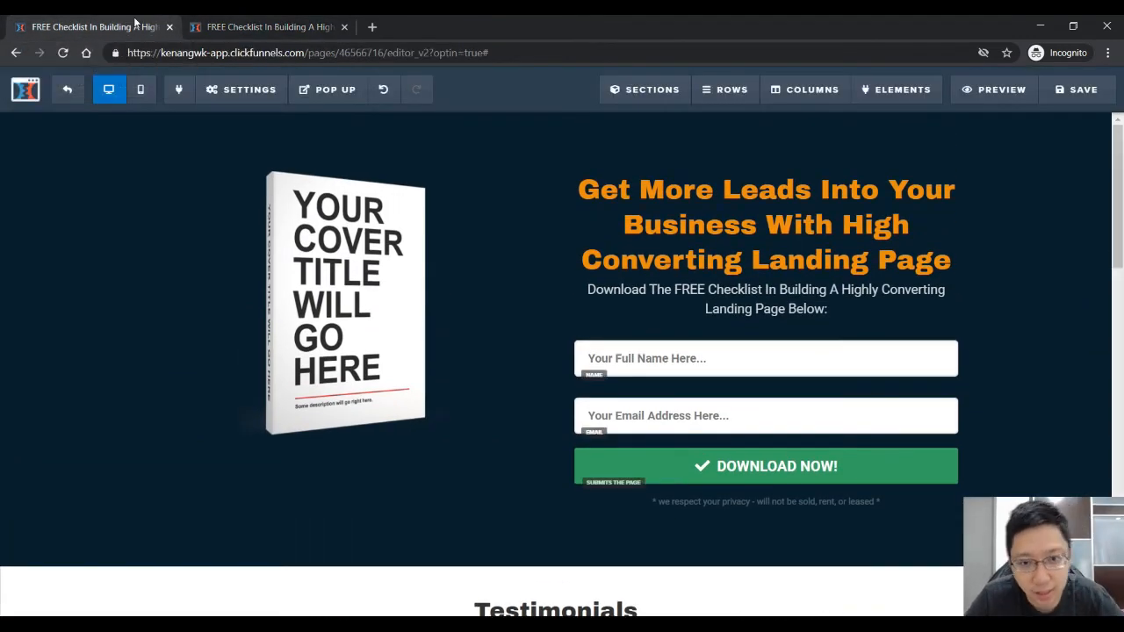
{"action": "left_click", "coordinate": [151, 99]}
{"action": "scroll", "coordinate": [643, 348], "scroll_direction": "down", "scroll_amount": 3}
{"action": "scroll", "coordinate": [642, 308], "scroll_direction": "up", "scroll_amount": 1}
{"action": "scroll", "coordinate": [641, 307], "scroll_direction": "down", "scroll_amount": 4}
{"action": "scroll", "coordinate": [623, 326], "scroll_direction": "up", "scroll_amount": 7}
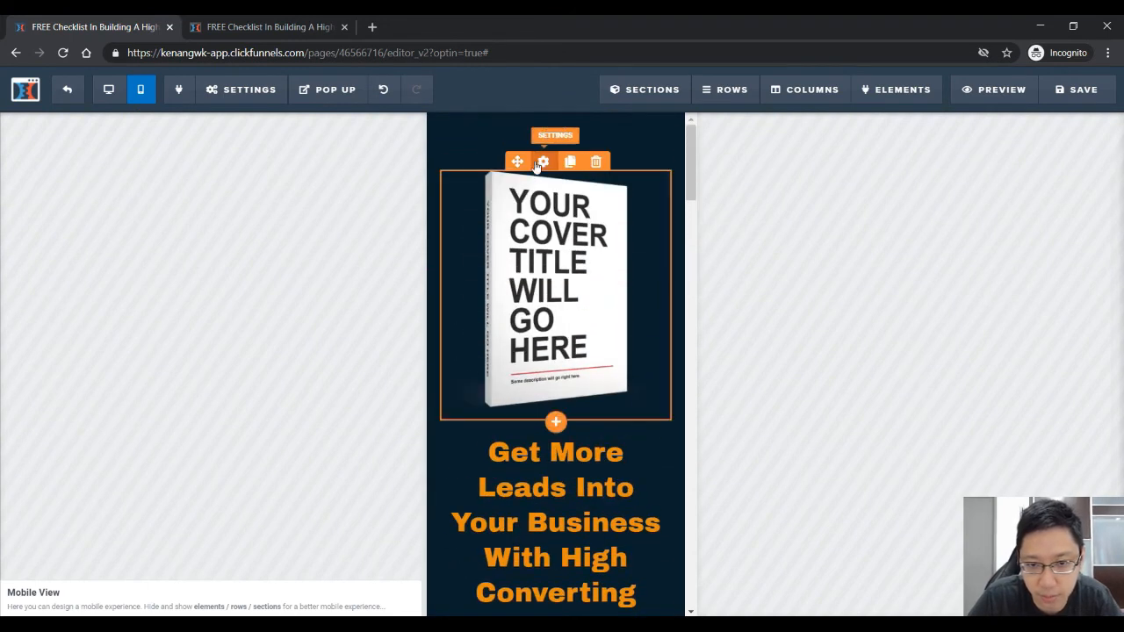
{"action": "left_click", "coordinate": [538, 166]}
{"action": "left_click", "coordinate": [634, 234]}
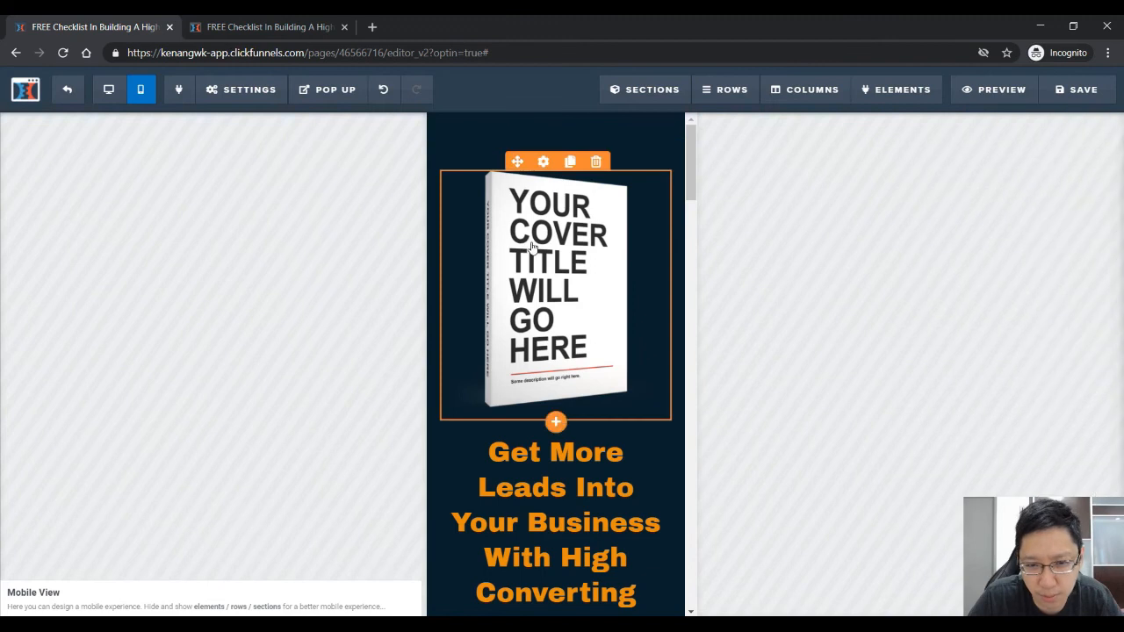
Examine the mobile layout from the optin section through the testimonials and About section to the closing call-to-action
{"action": "scroll", "coordinate": [583, 332], "scroll_direction": "down", "scroll_amount": 5}
{"action": "scroll", "coordinate": [571, 309], "scroll_direction": "up", "scroll_amount": 3}
{"action": "scroll", "coordinate": [606, 338], "scroll_direction": "down", "scroll_amount": 7}
{"action": "scroll", "coordinate": [627, 347], "scroll_direction": "down", "scroll_amount": 15}
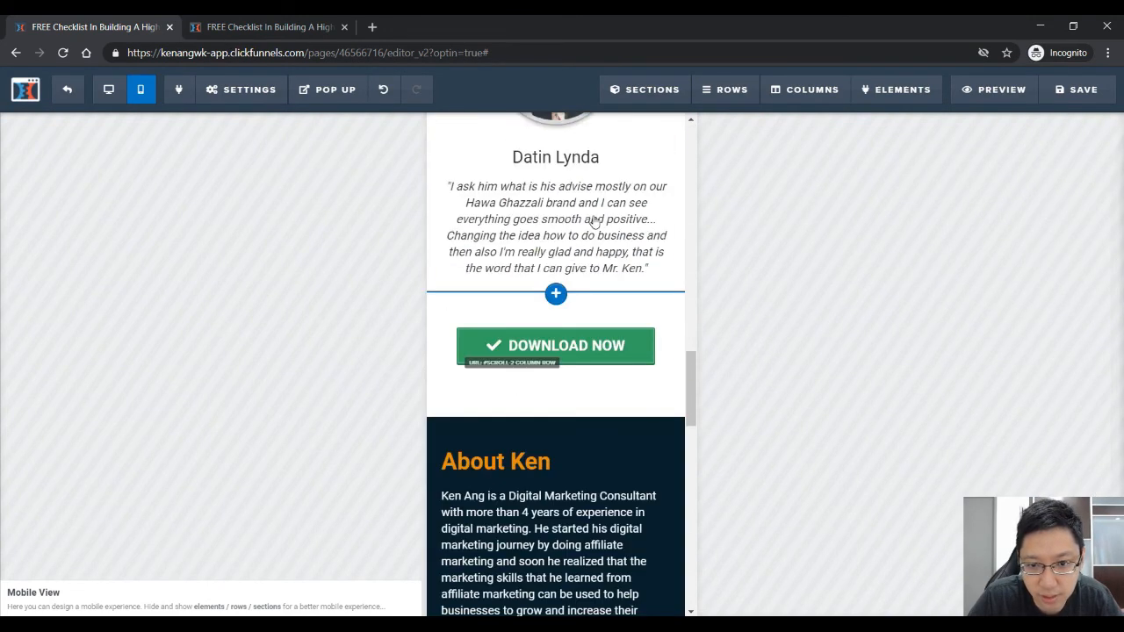
{"action": "scroll", "coordinate": [606, 367], "scroll_direction": "down", "scroll_amount": 2}
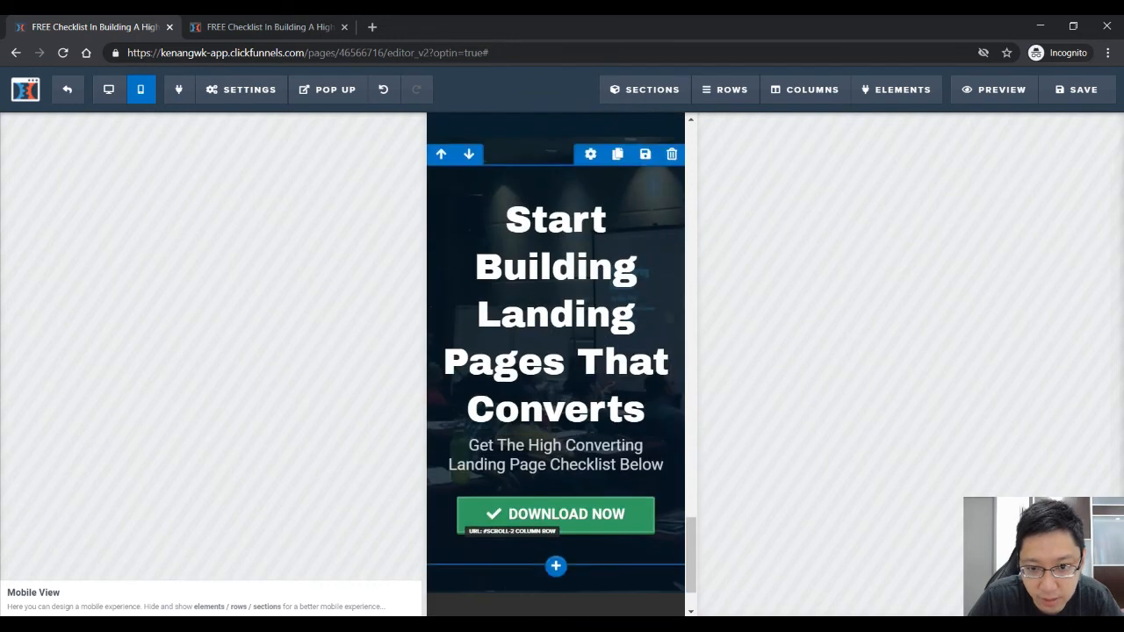
{"action": "scroll", "coordinate": [647, 576], "scroll_direction": "down", "scroll_amount": 2}
{"action": "scroll", "coordinate": [642, 467], "scroll_direction": "up", "scroll_amount": 20}
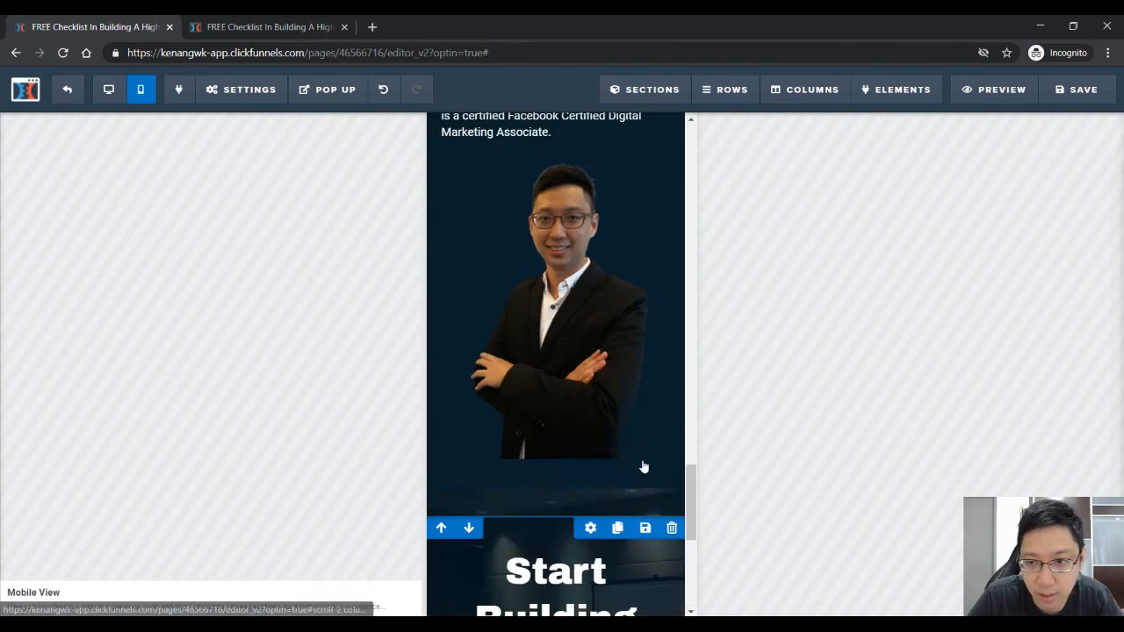
{"action": "scroll", "coordinate": [620, 363], "scroll_direction": "up", "scroll_amount": 1}
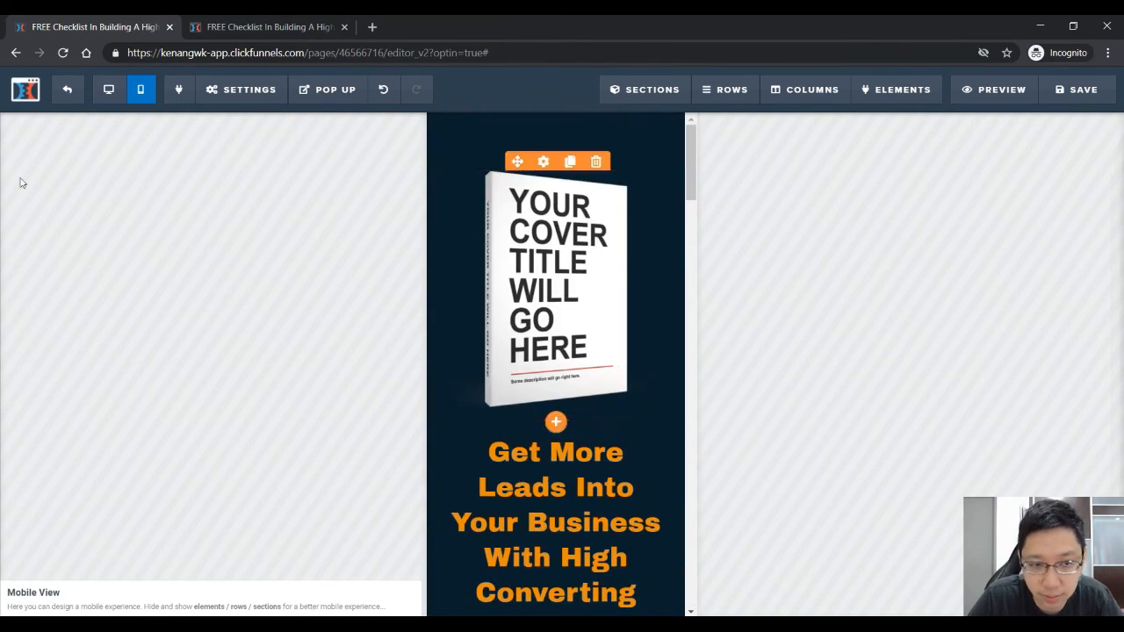
Save the optin page in desktop view and exit the editor to the funnel's step overview
{"action": "left_click", "coordinate": [106, 100]}
{"action": "scroll", "coordinate": [1092, 336], "scroll_direction": "down", "scroll_amount": 10}
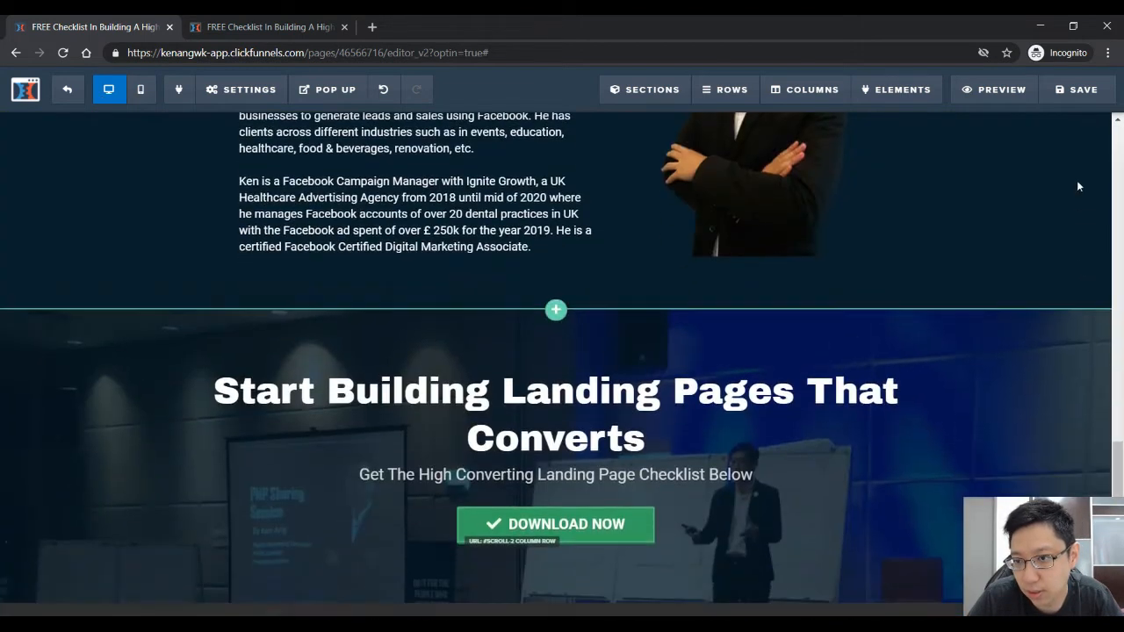
{"action": "left_click", "coordinate": [1076, 92]}
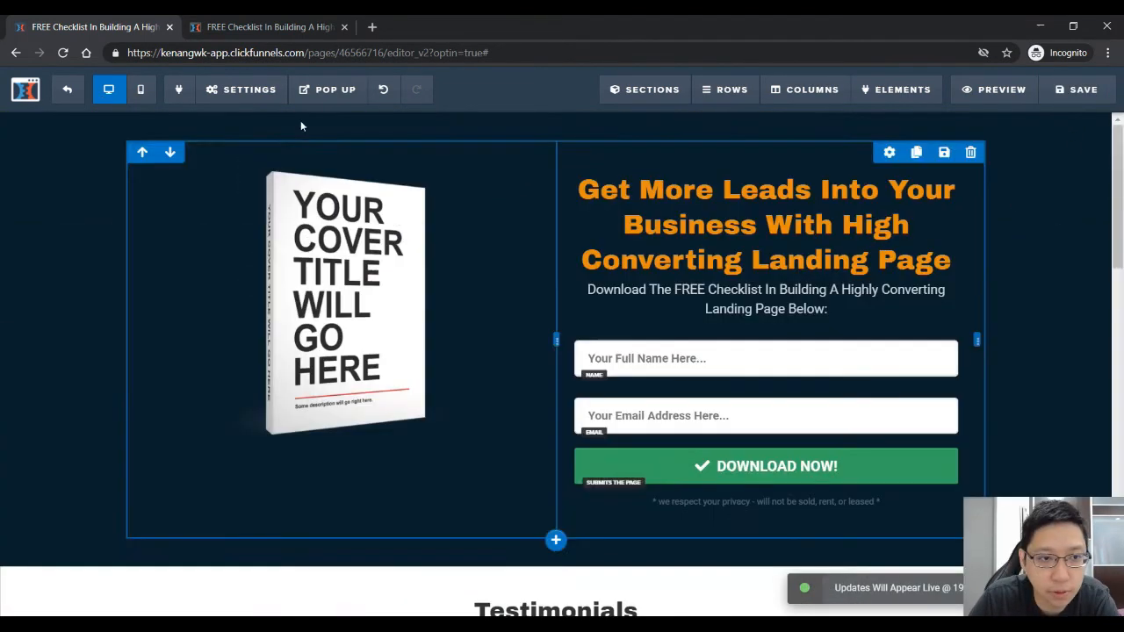
{"action": "left_click", "coordinate": [70, 95]}
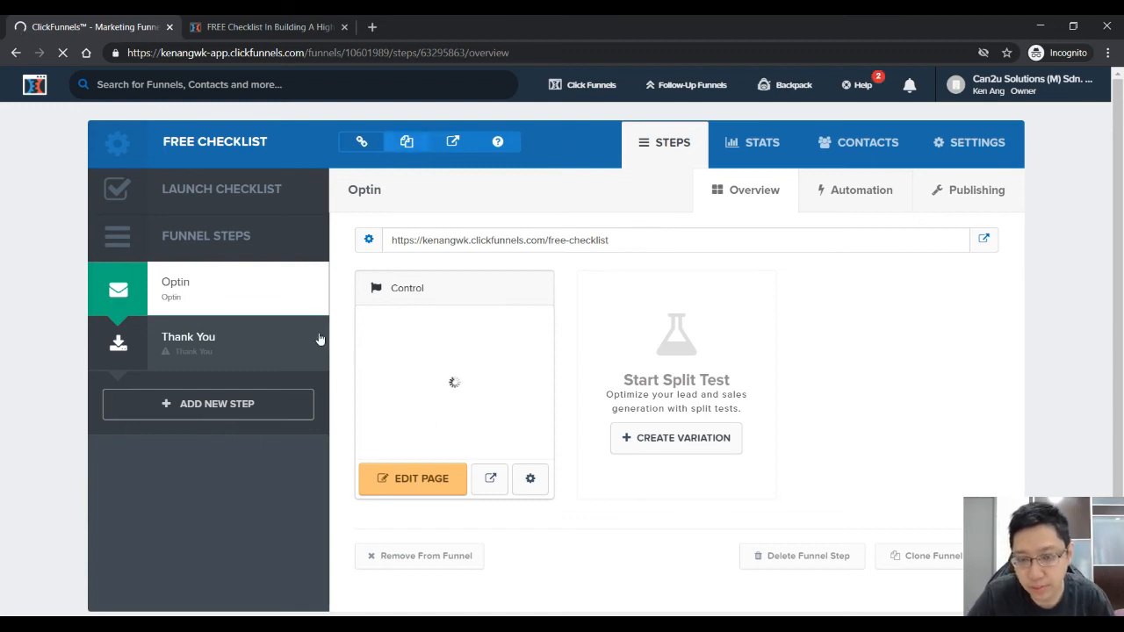